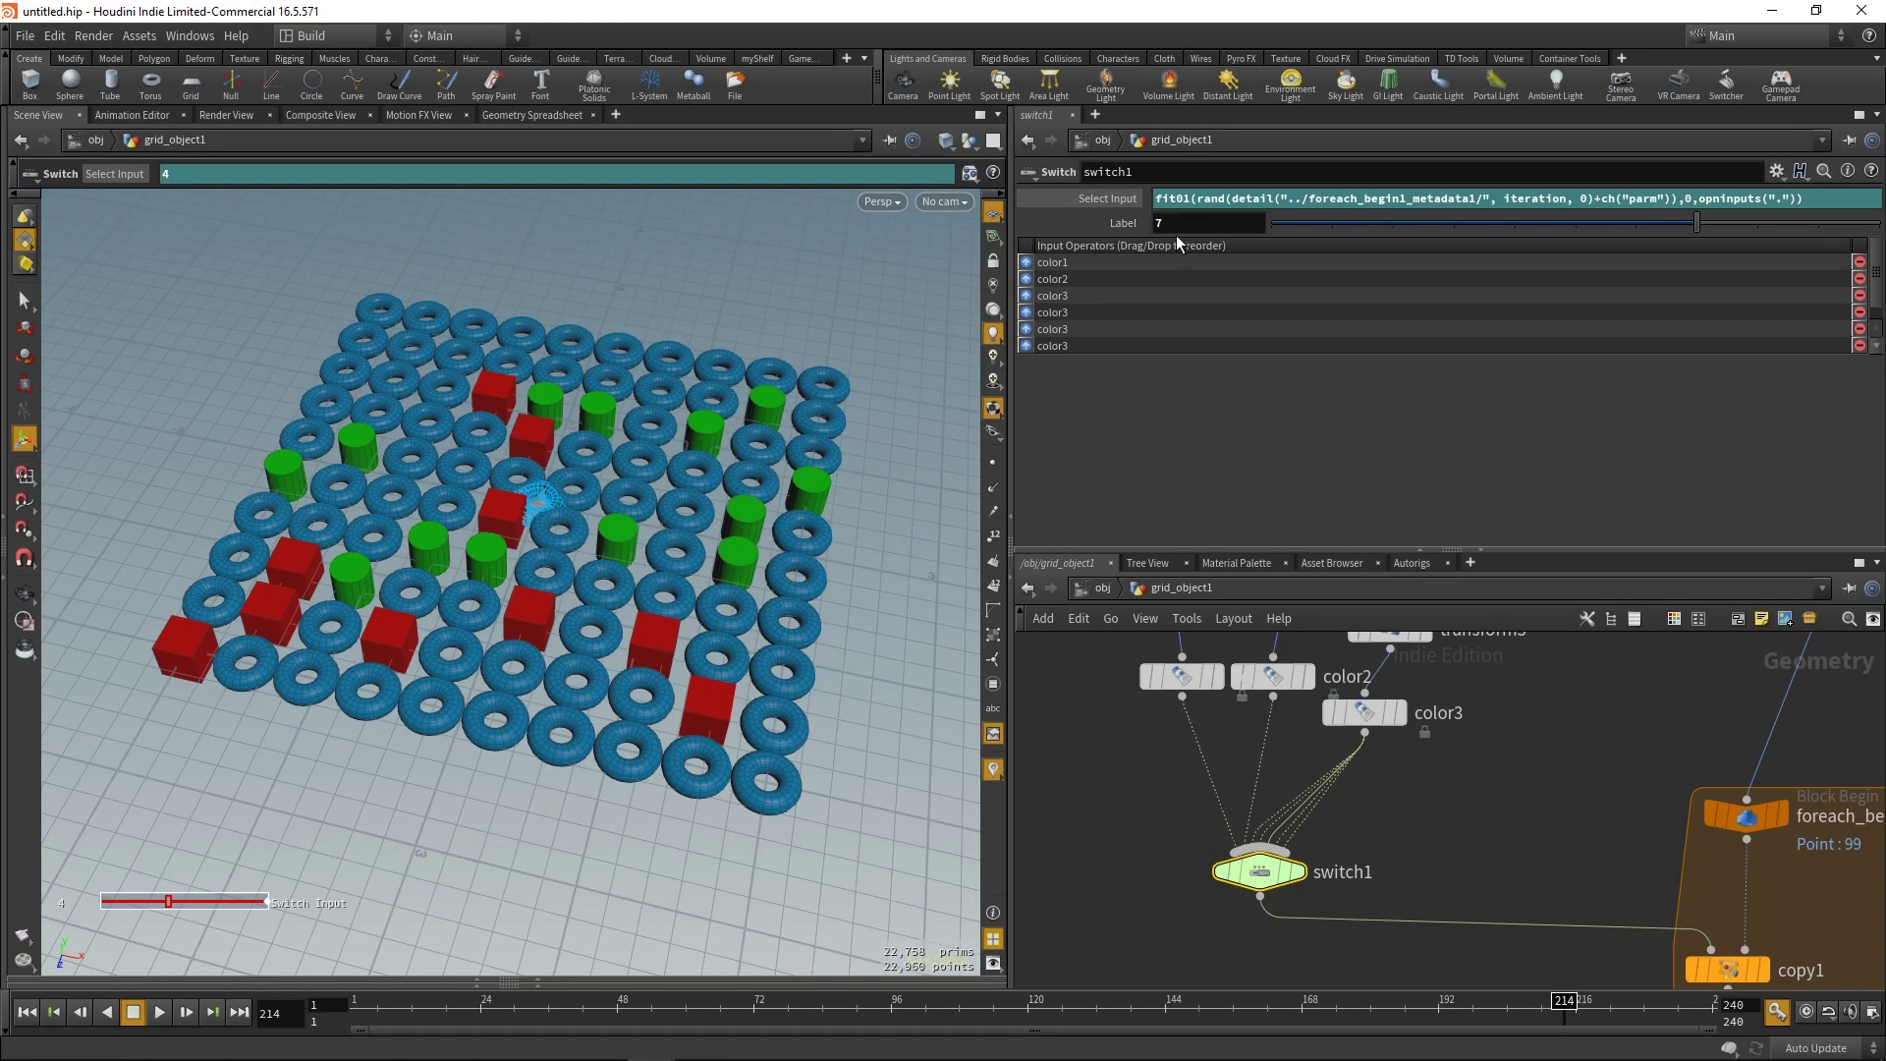
- Vary the switch's Label value up to 77 to preview different random shape distributions on the finished grid
left_click_drag(1321, 226, 1435, 239)
middle_click_drag(1235, 225, 1881, 242)
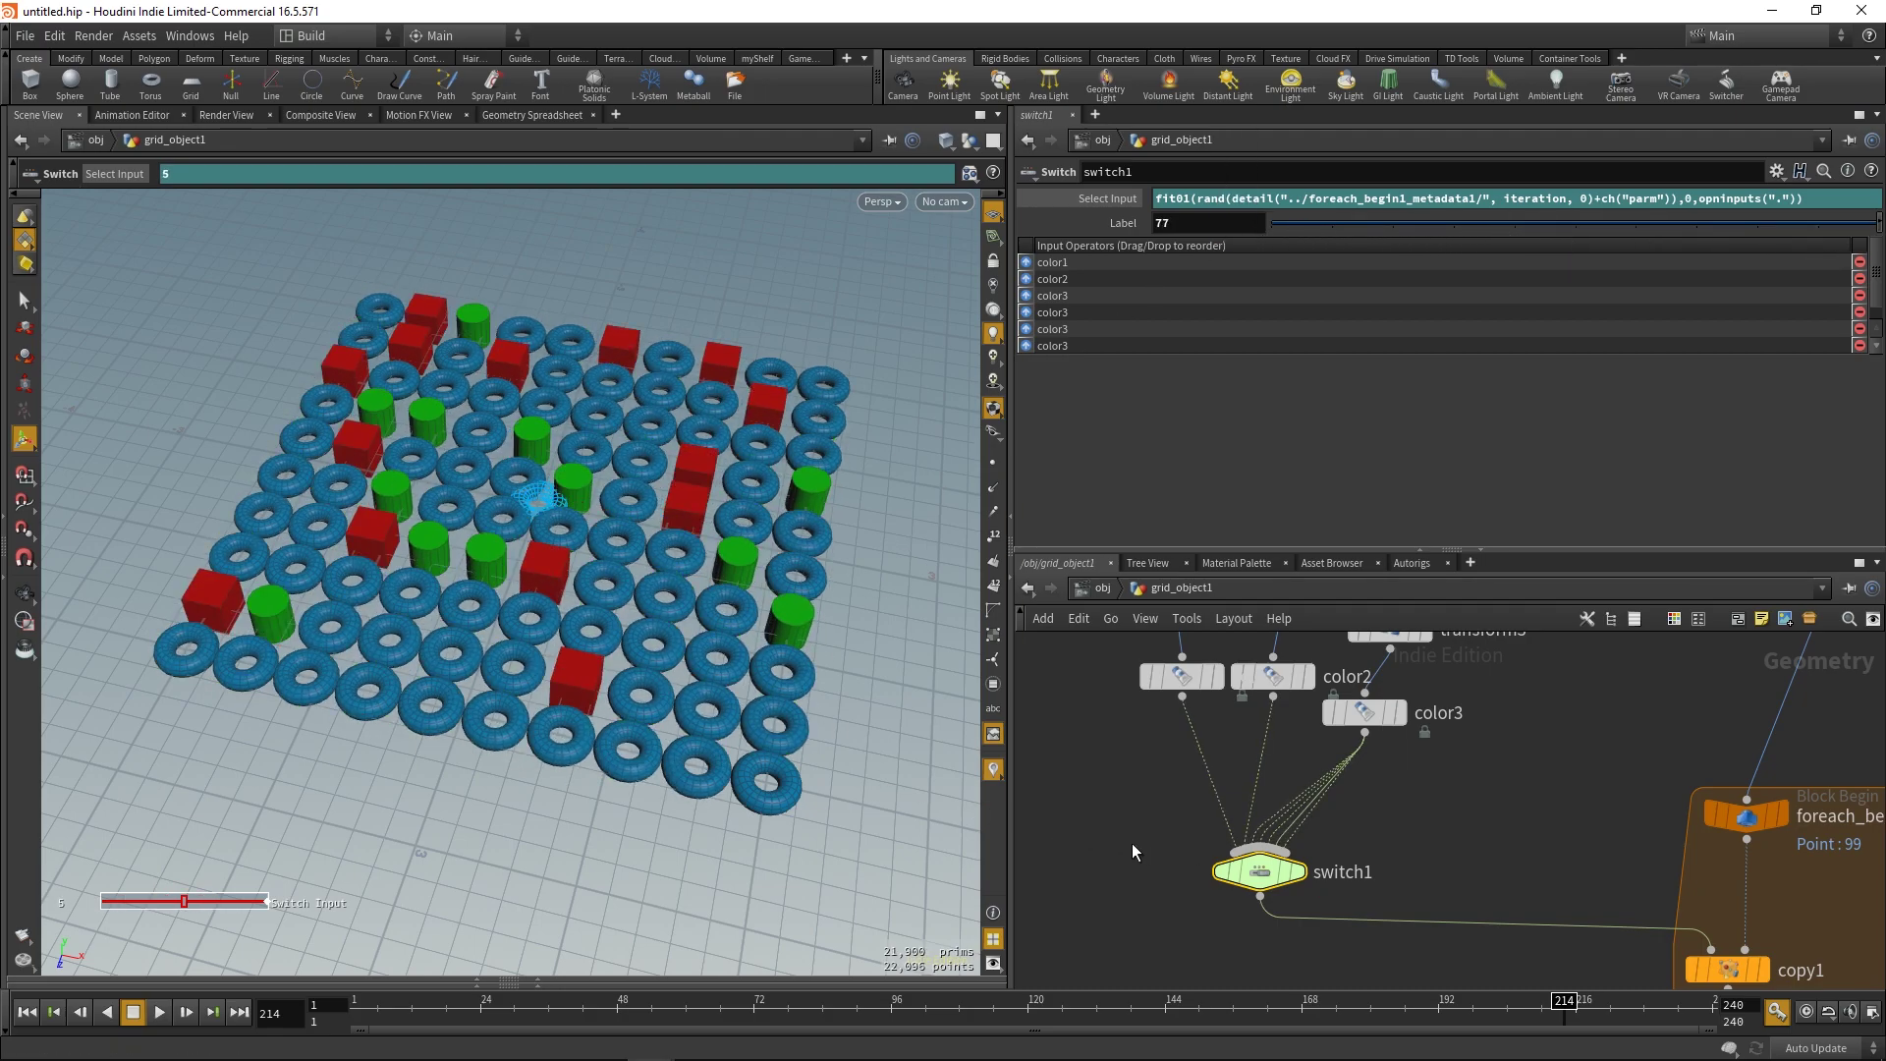
scroll(1089, 833, "down", 1)
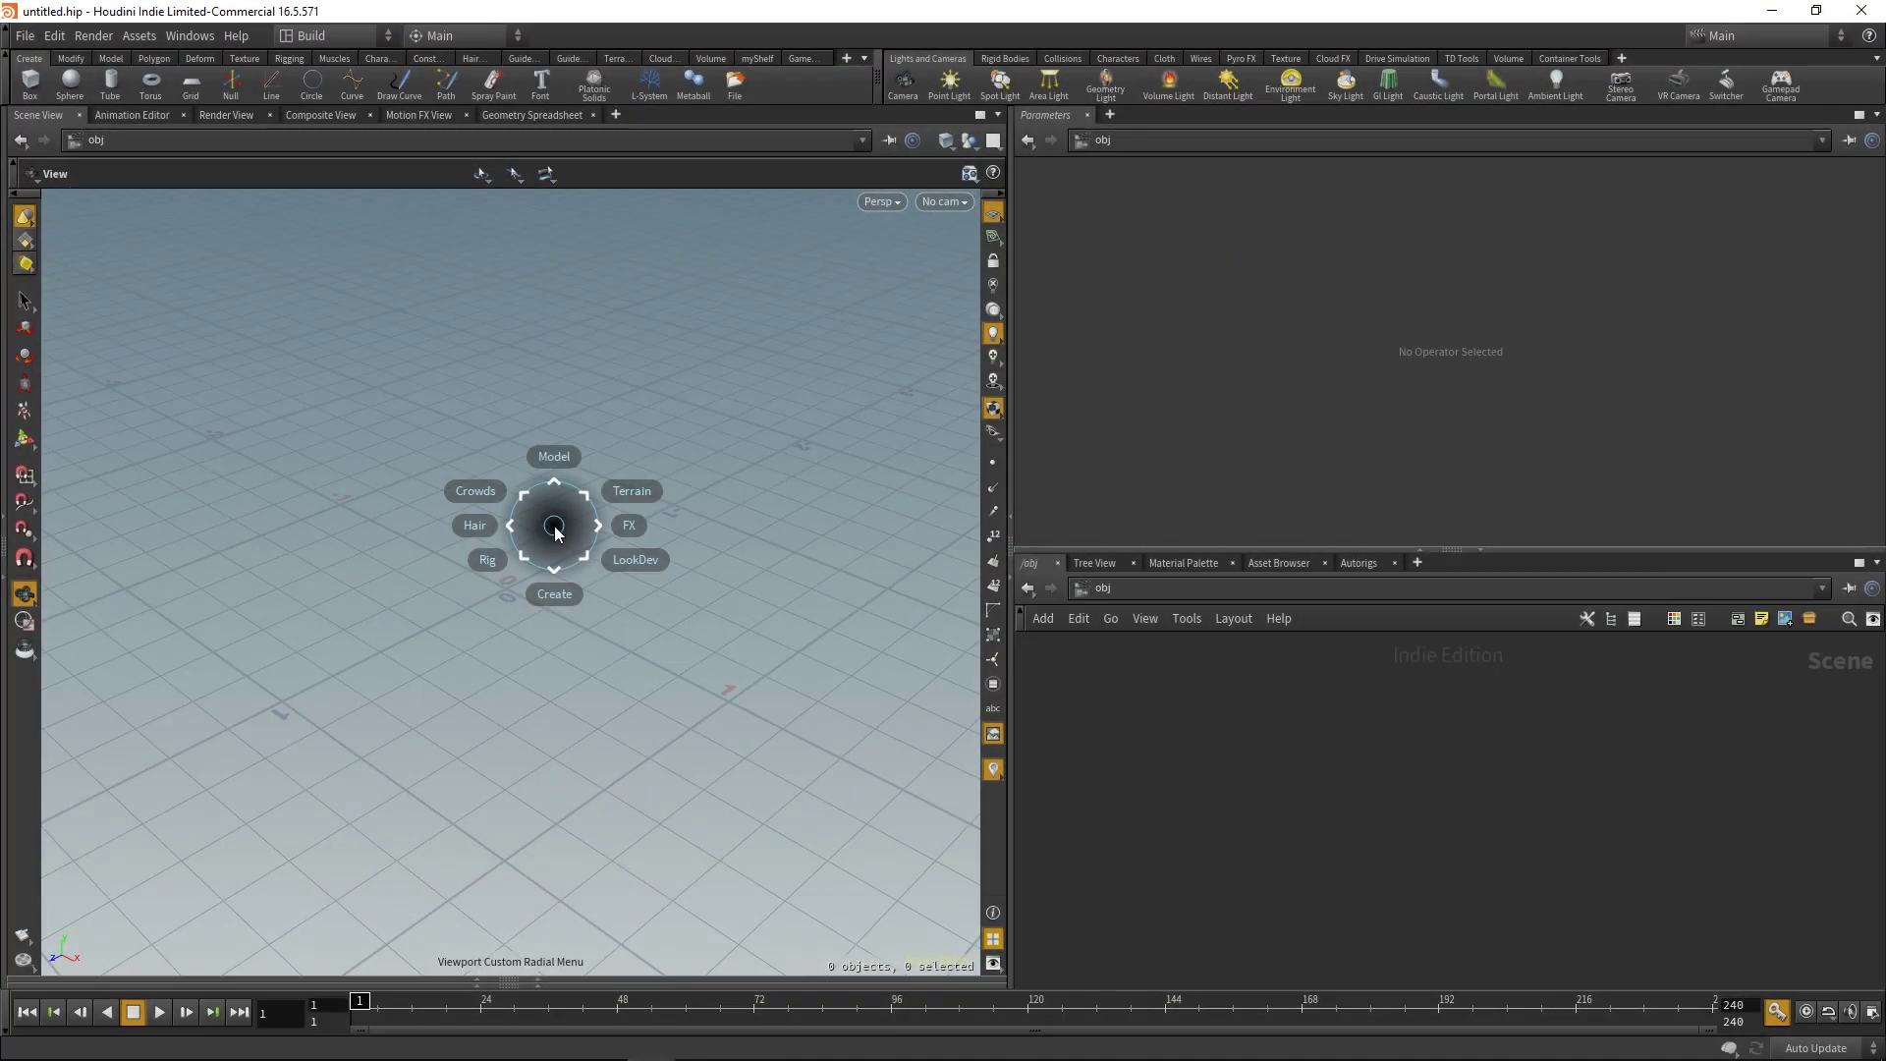
- Create a polygon grid at the origin
left_click(503, 716)
left_click(499, 834)
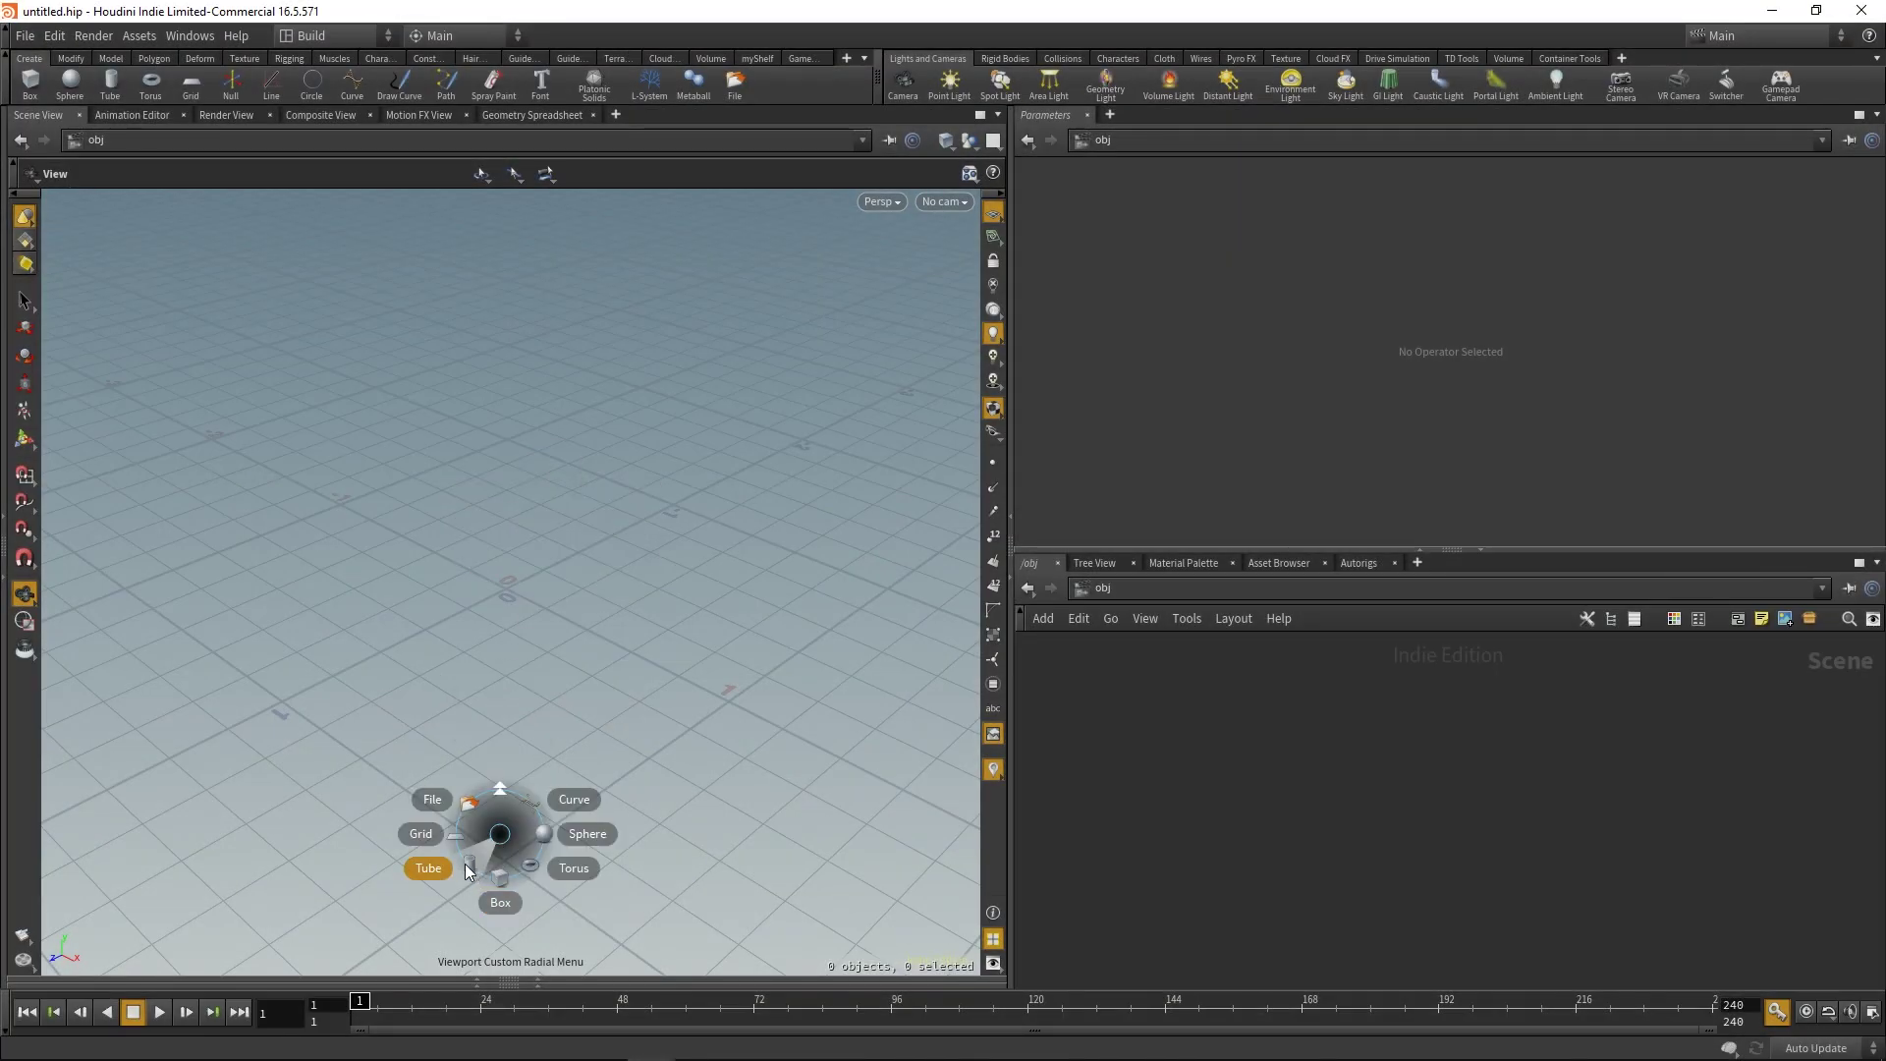
left_click(420, 833)
left_click(421, 590)
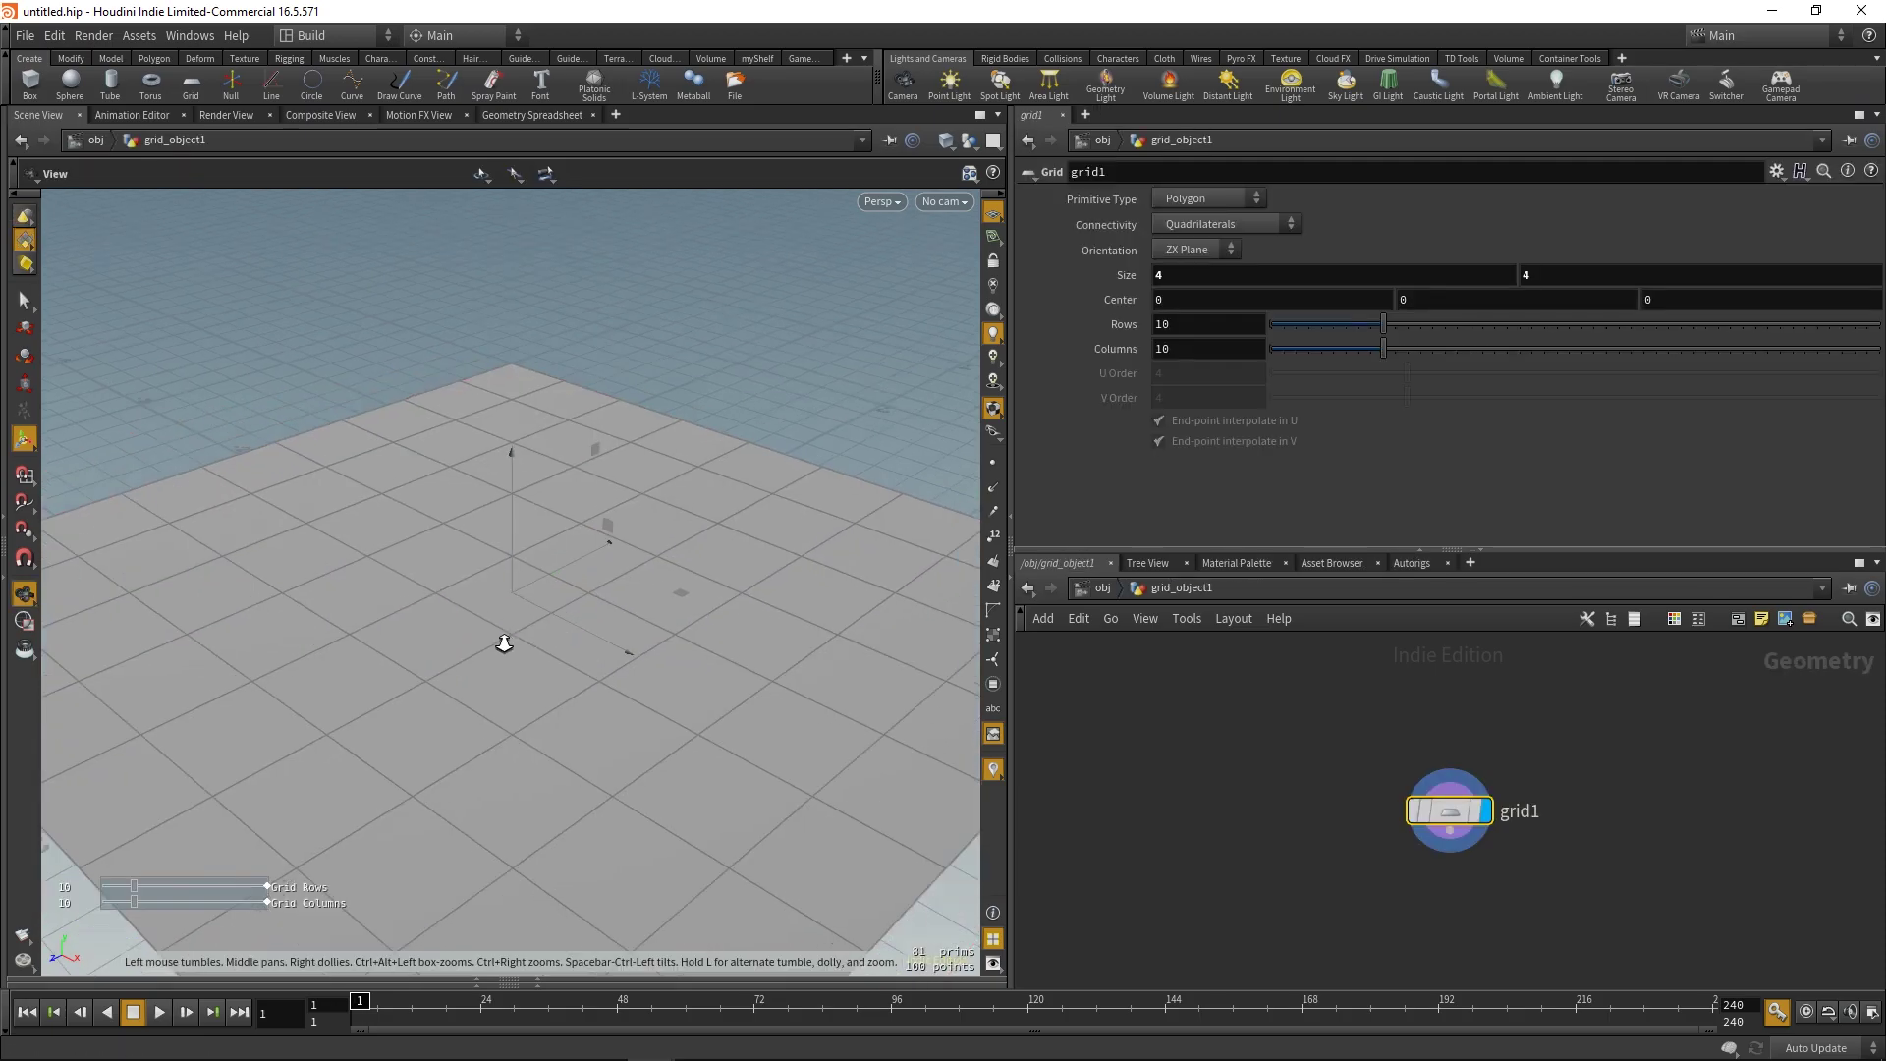
- Add a box at the origin inside the grid object
right_click_drag(504, 643, 552, 610, "alt")
key("c")
left_click(527, 840)
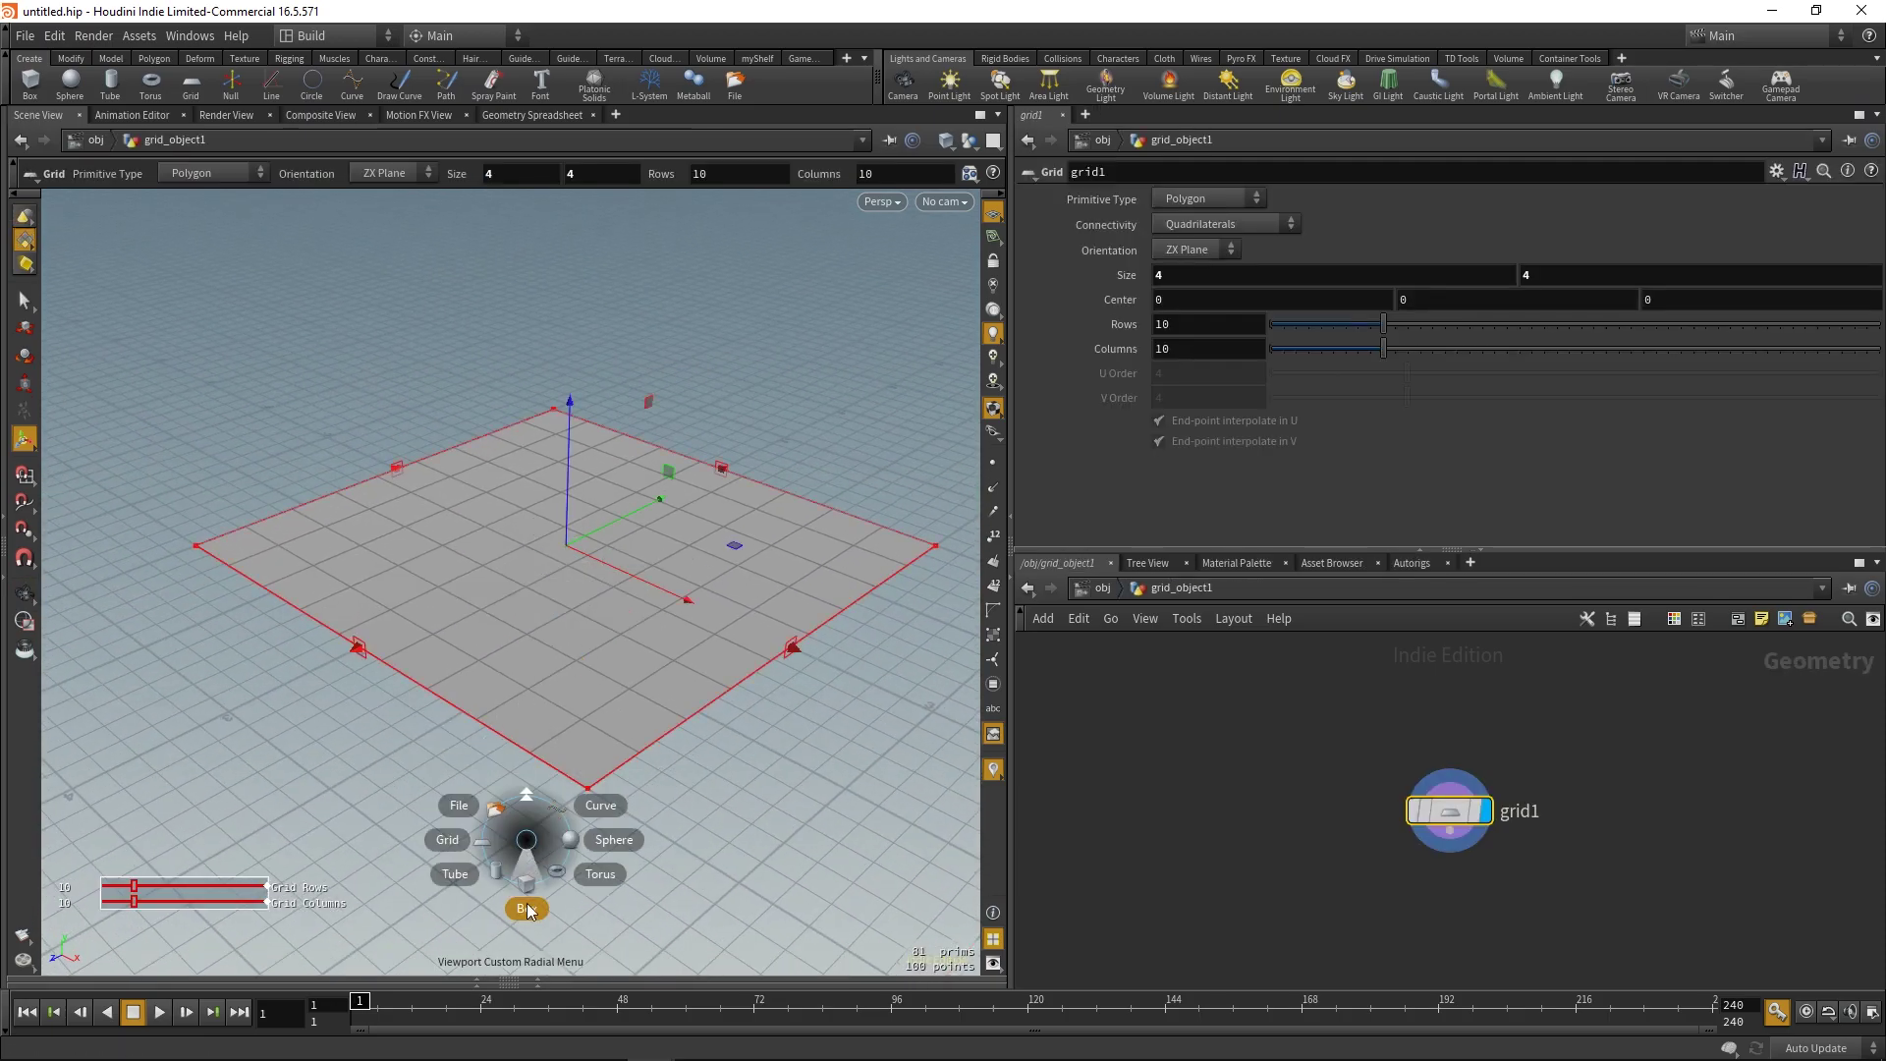
left_click(526, 911)
key("Return")
- Add a tube primitive inside the same grid object
key("c")
left_click(537, 771)
left_click(536, 899)
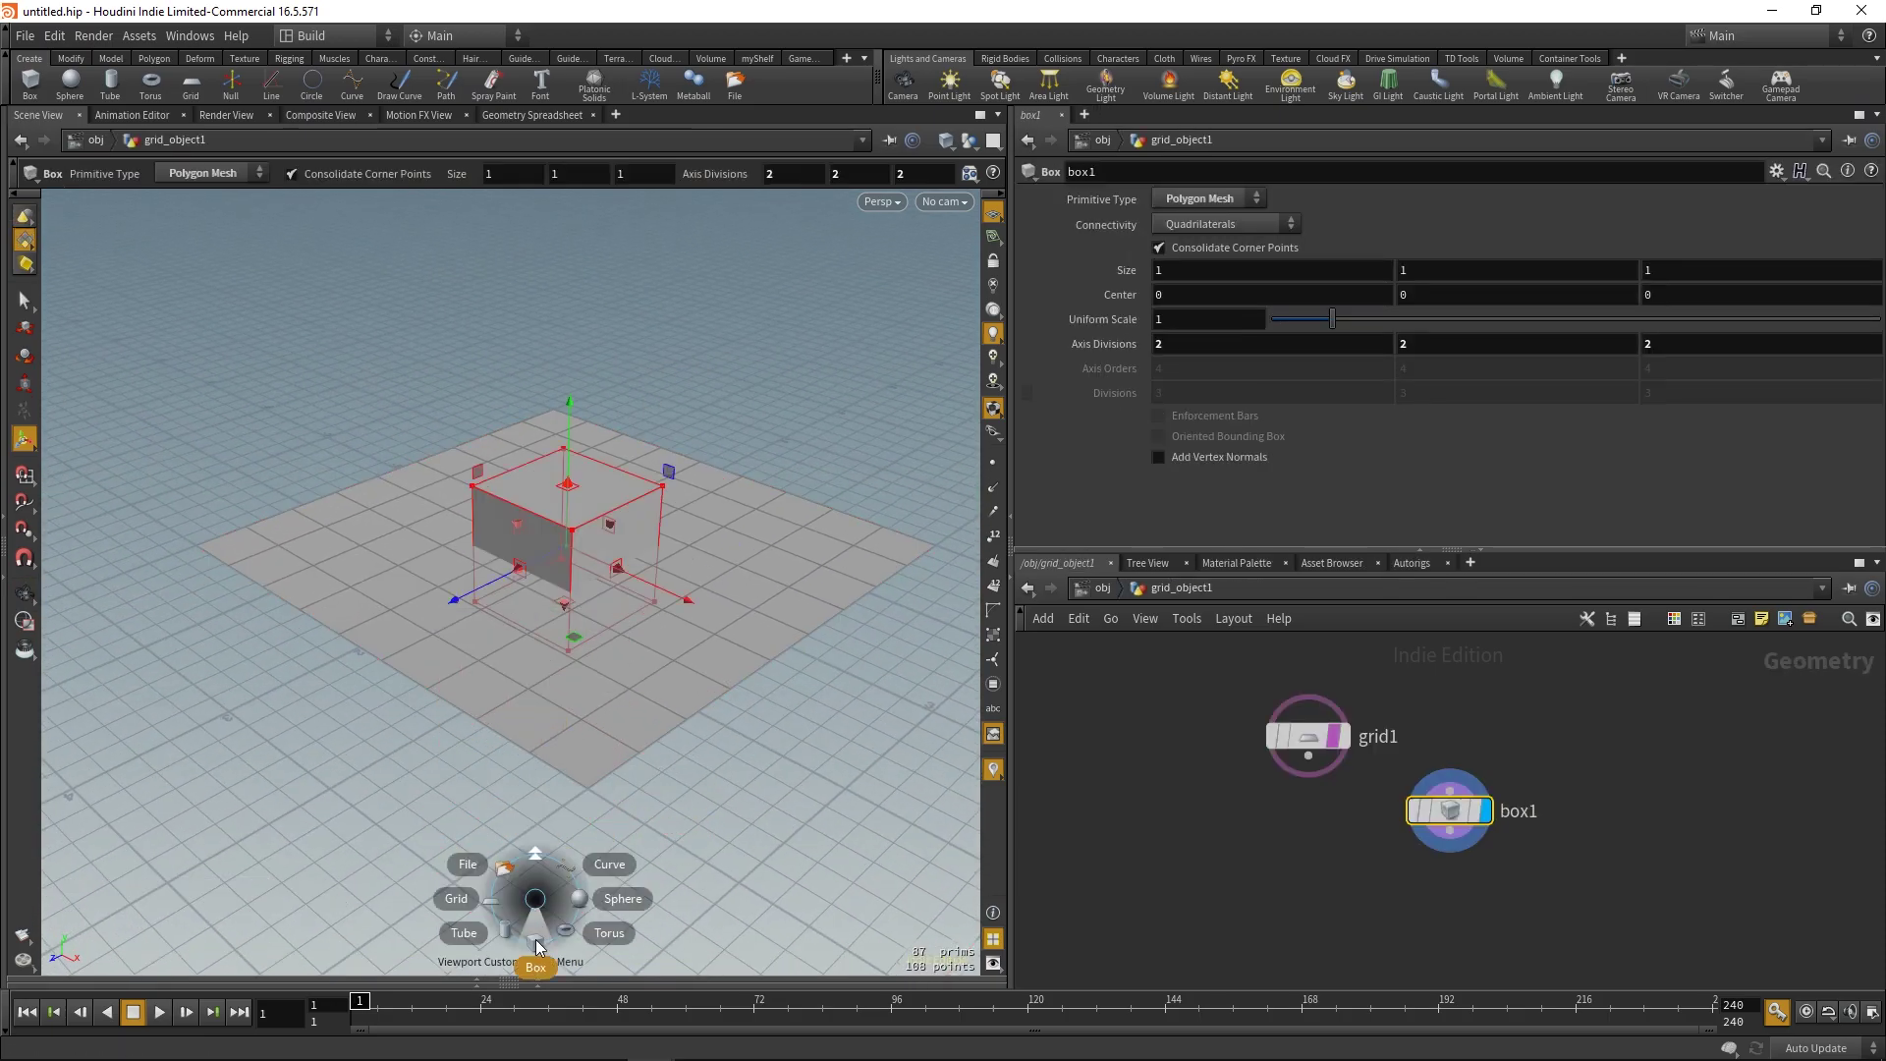
left_click(496, 934)
left_click(515, 695)
- Add a torus primitive inside the same grid object
key("c")
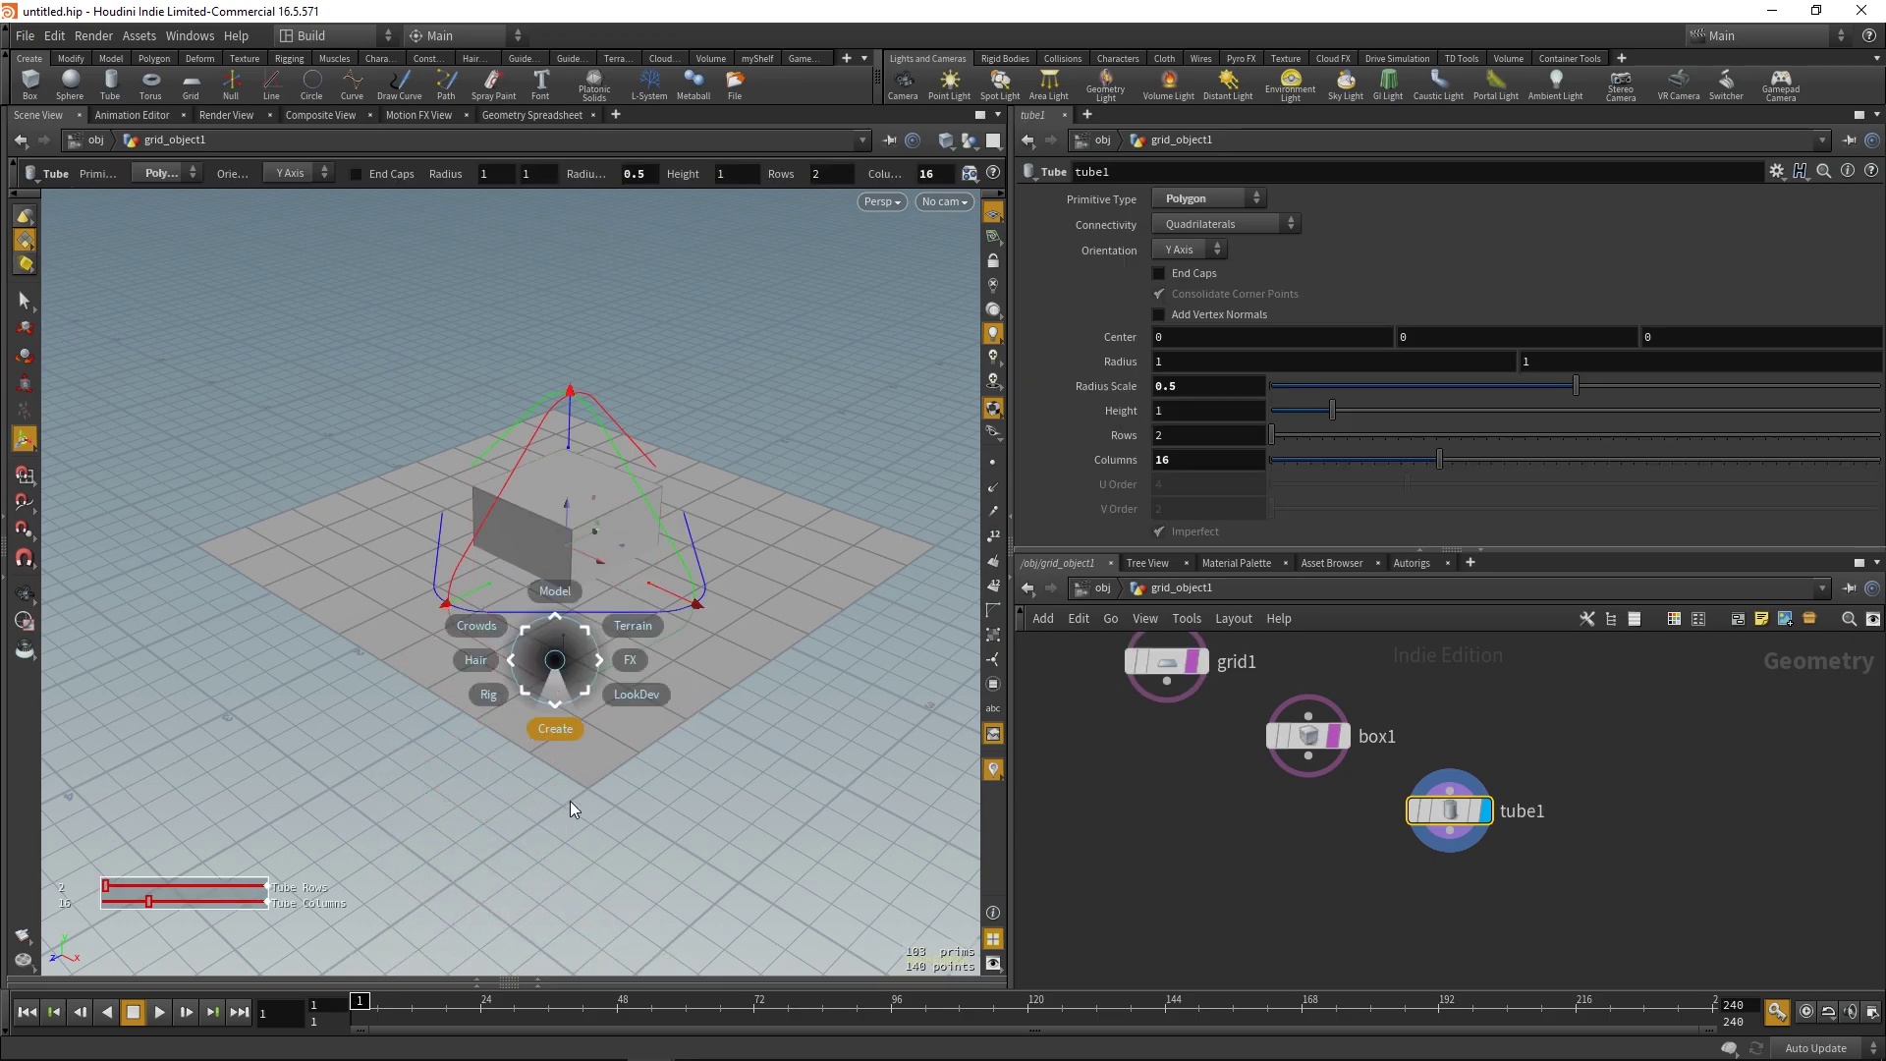
left_click(570, 947)
left_click(644, 980)
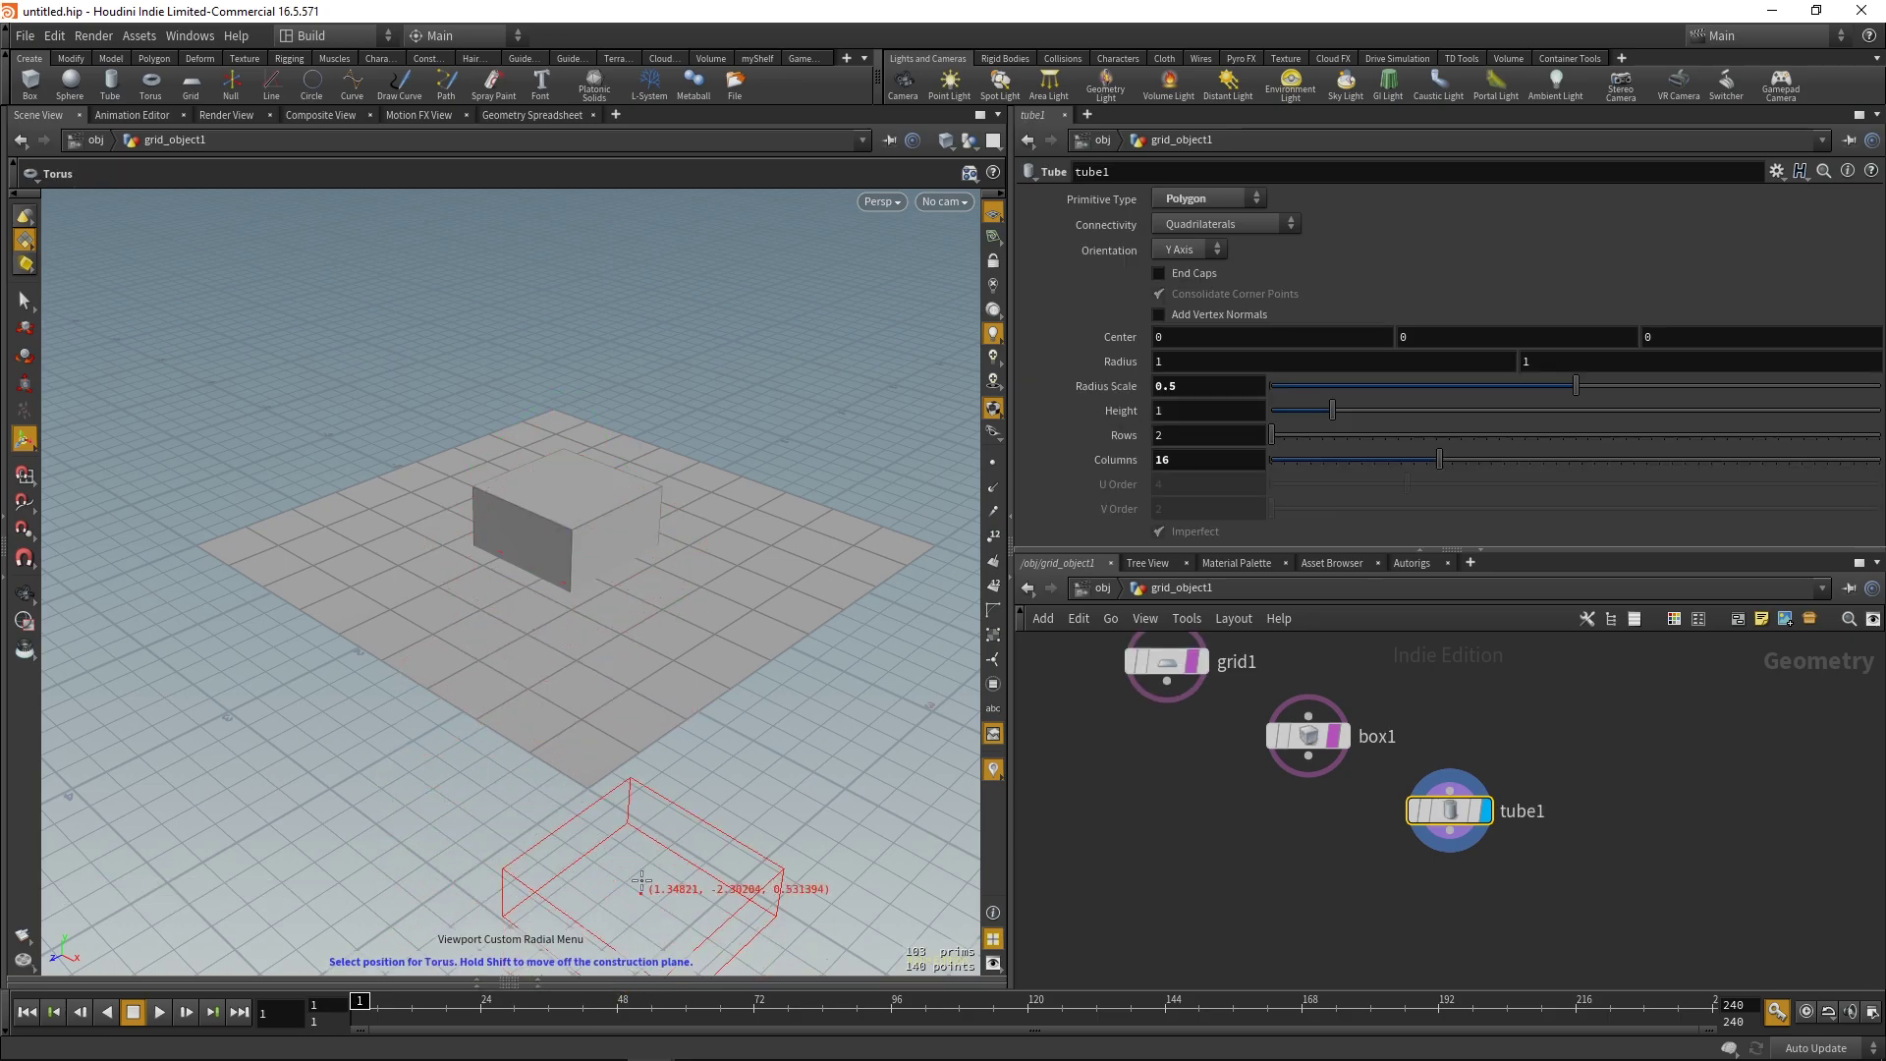
left_click(639, 599)
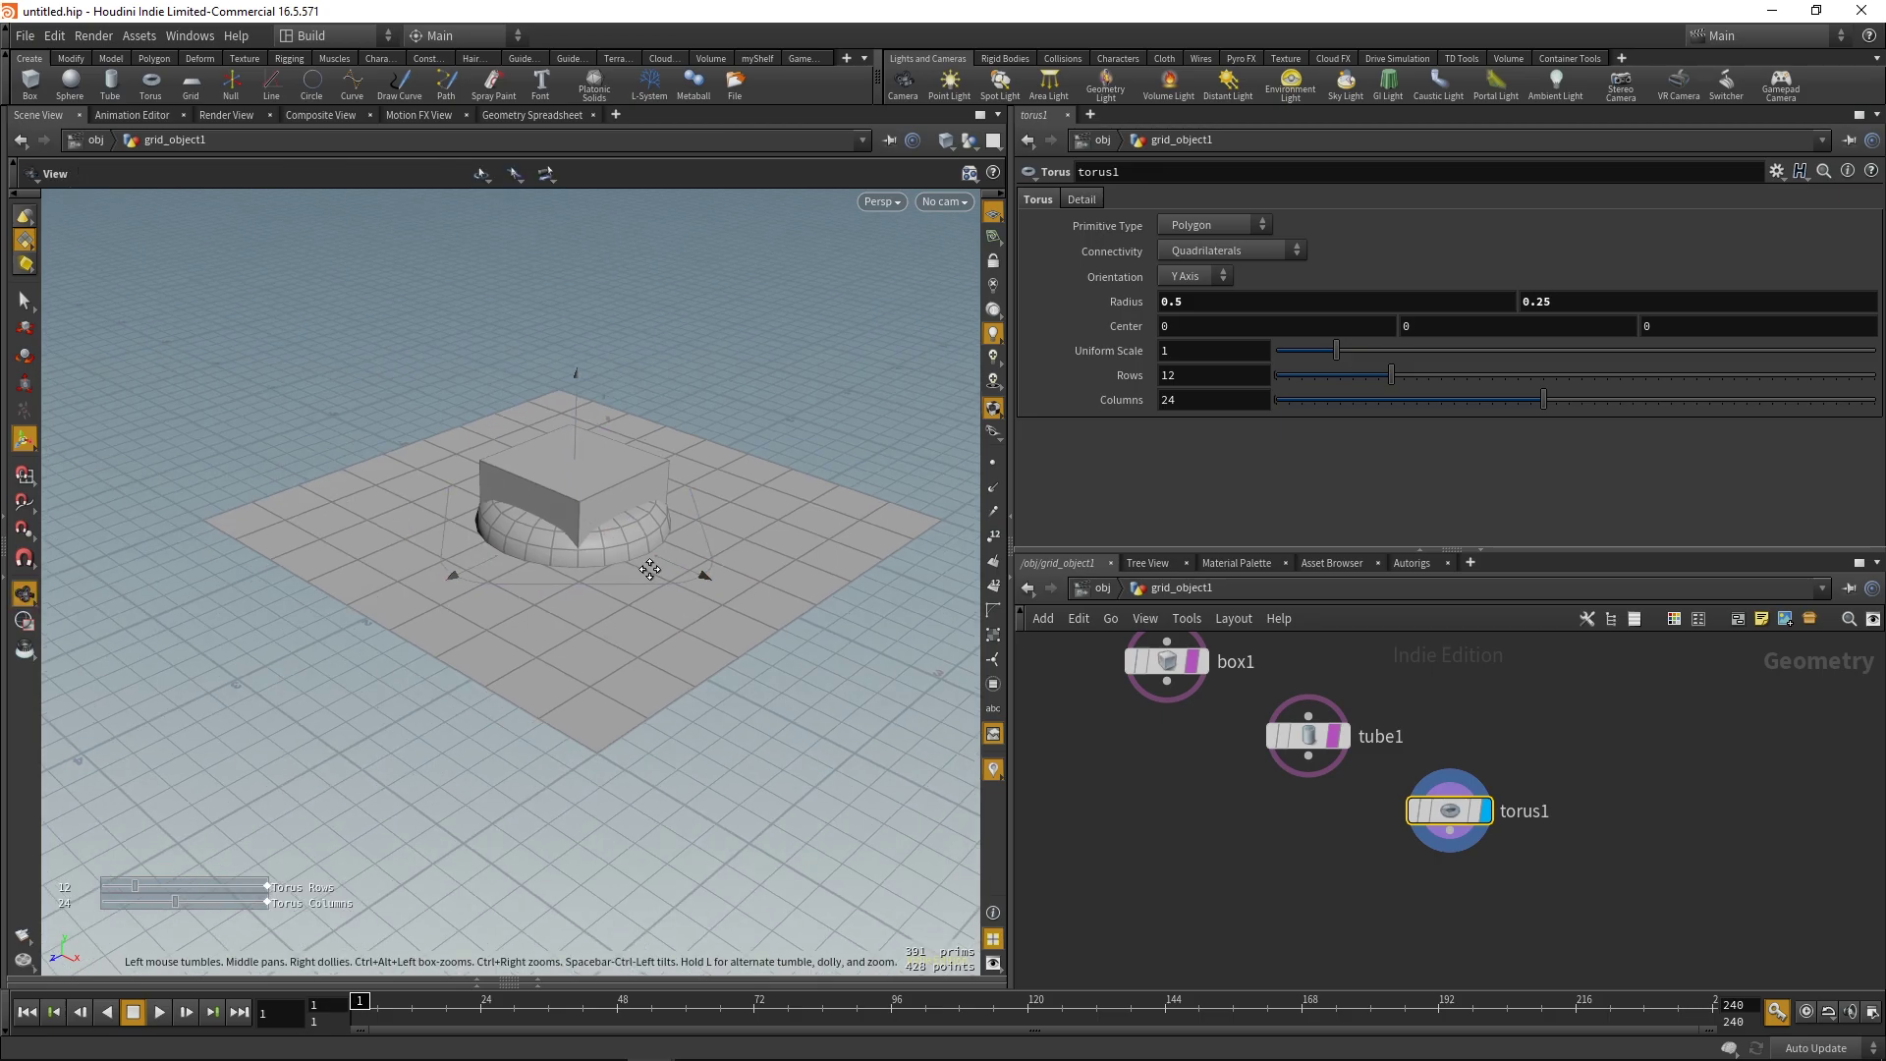
- Check the tool options for whether new primitives are created in context or at object level
middle_click_drag(649, 570, 652, 572, "alt")
left_click(968, 174)
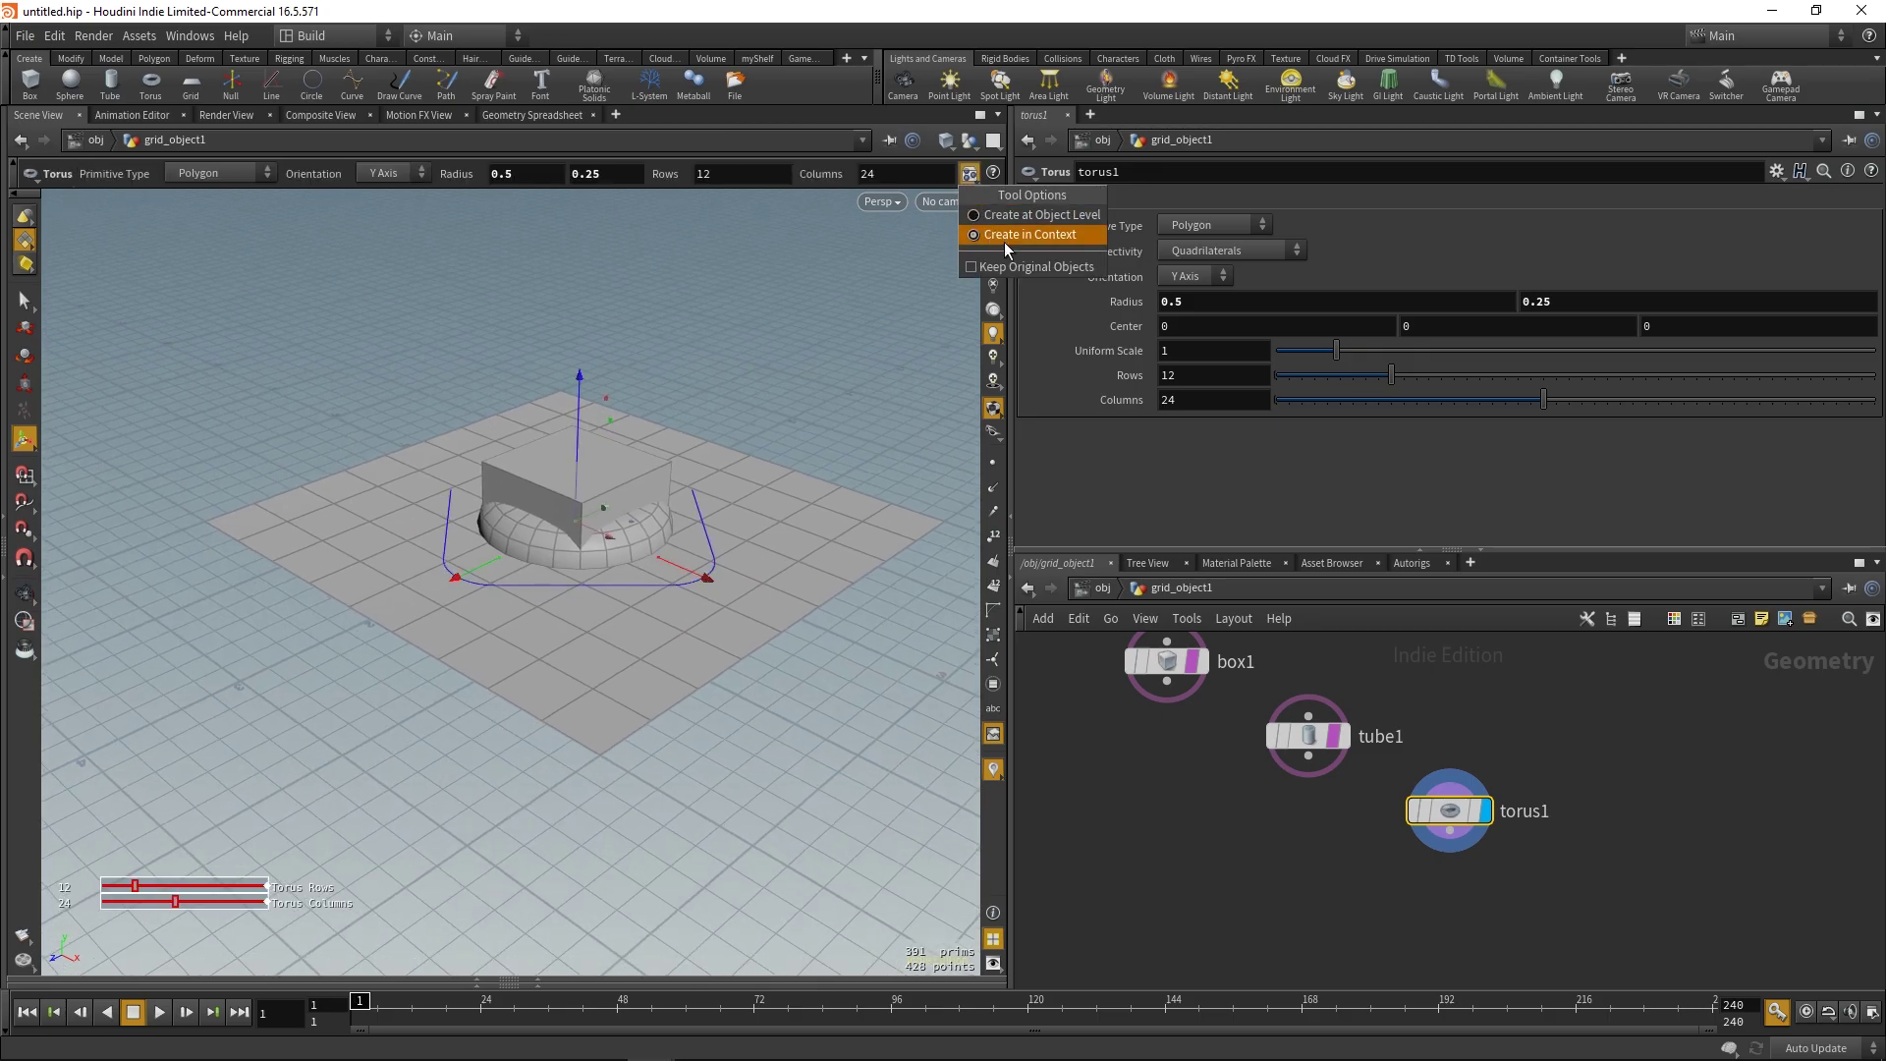
left_click(969, 170)
- Move the grid node away from the other primitives and select the box, tube and torus nodes
middle_click_drag(700, 511, 692, 512, "alt")
middle_click_drag(1209, 815, 1356, 815)
scroll(1318, 827, "down", 3)
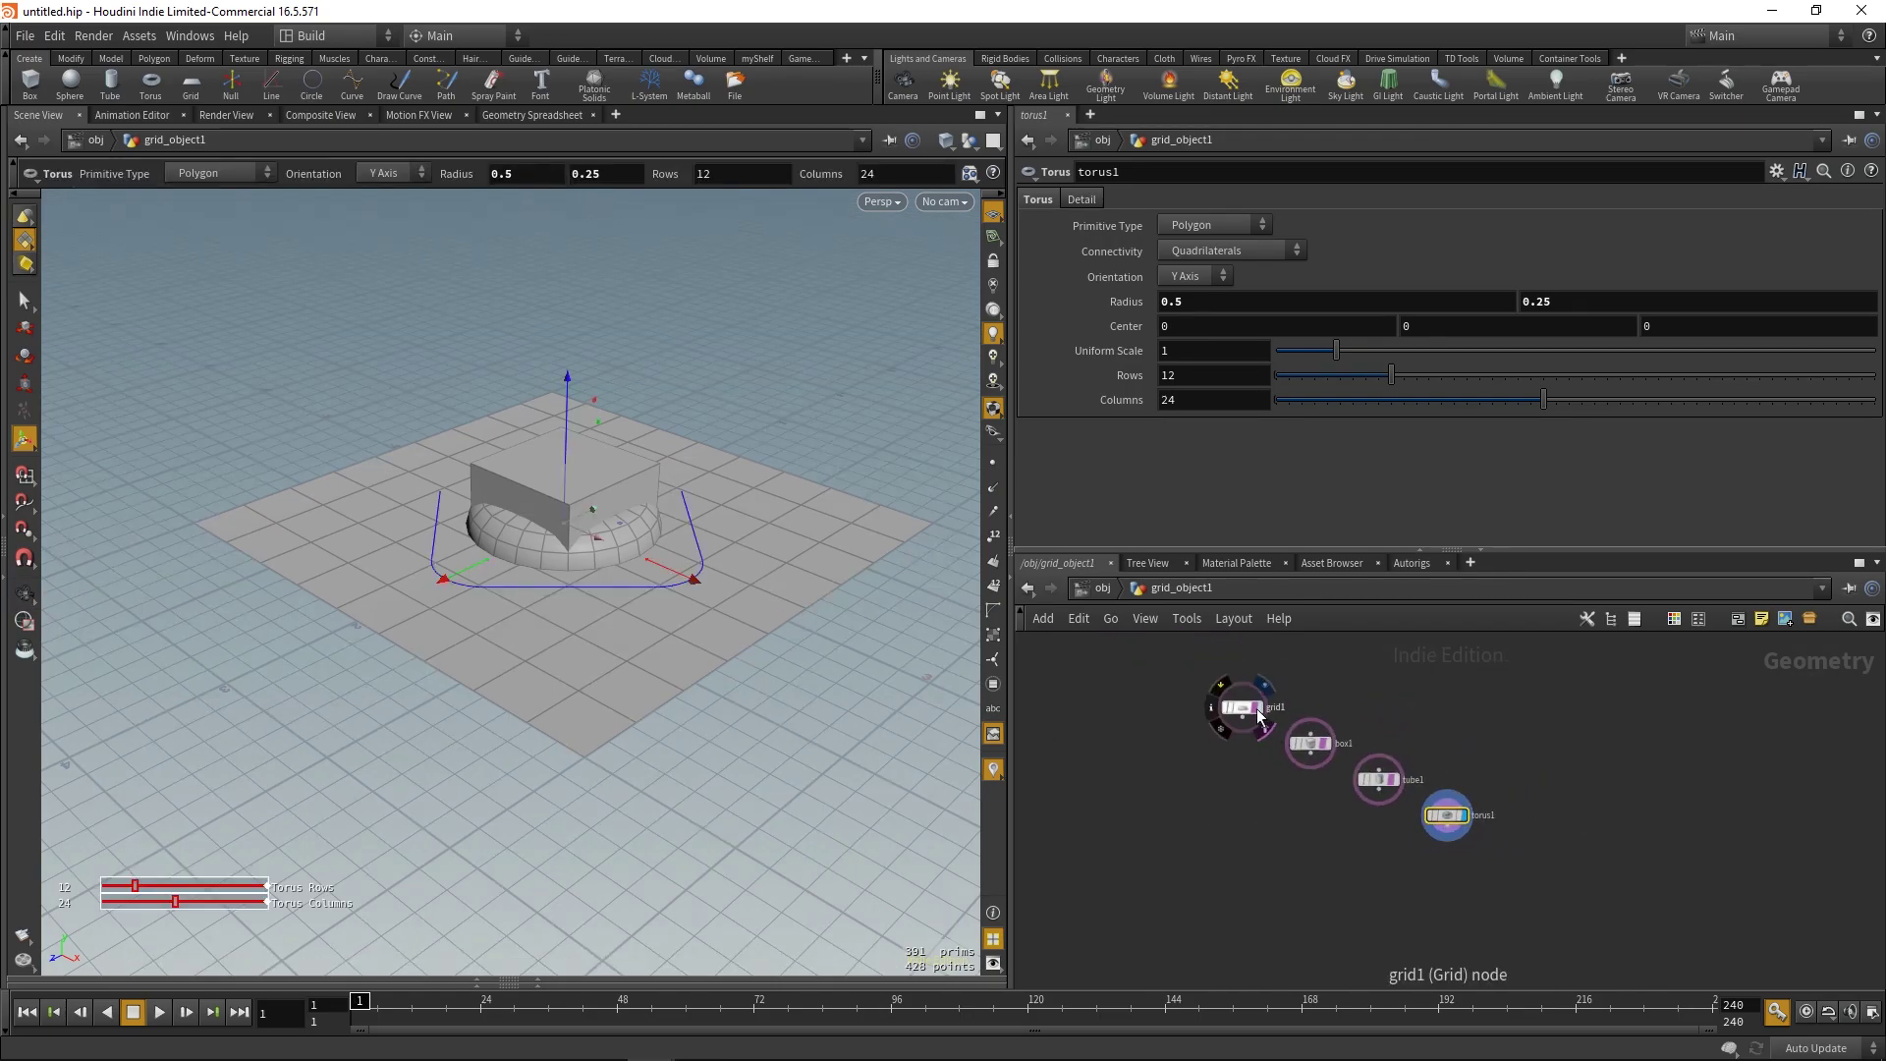
left_click_drag(1257, 717, 1493, 847)
middle_click_drag(1408, 858, 1354, 815)
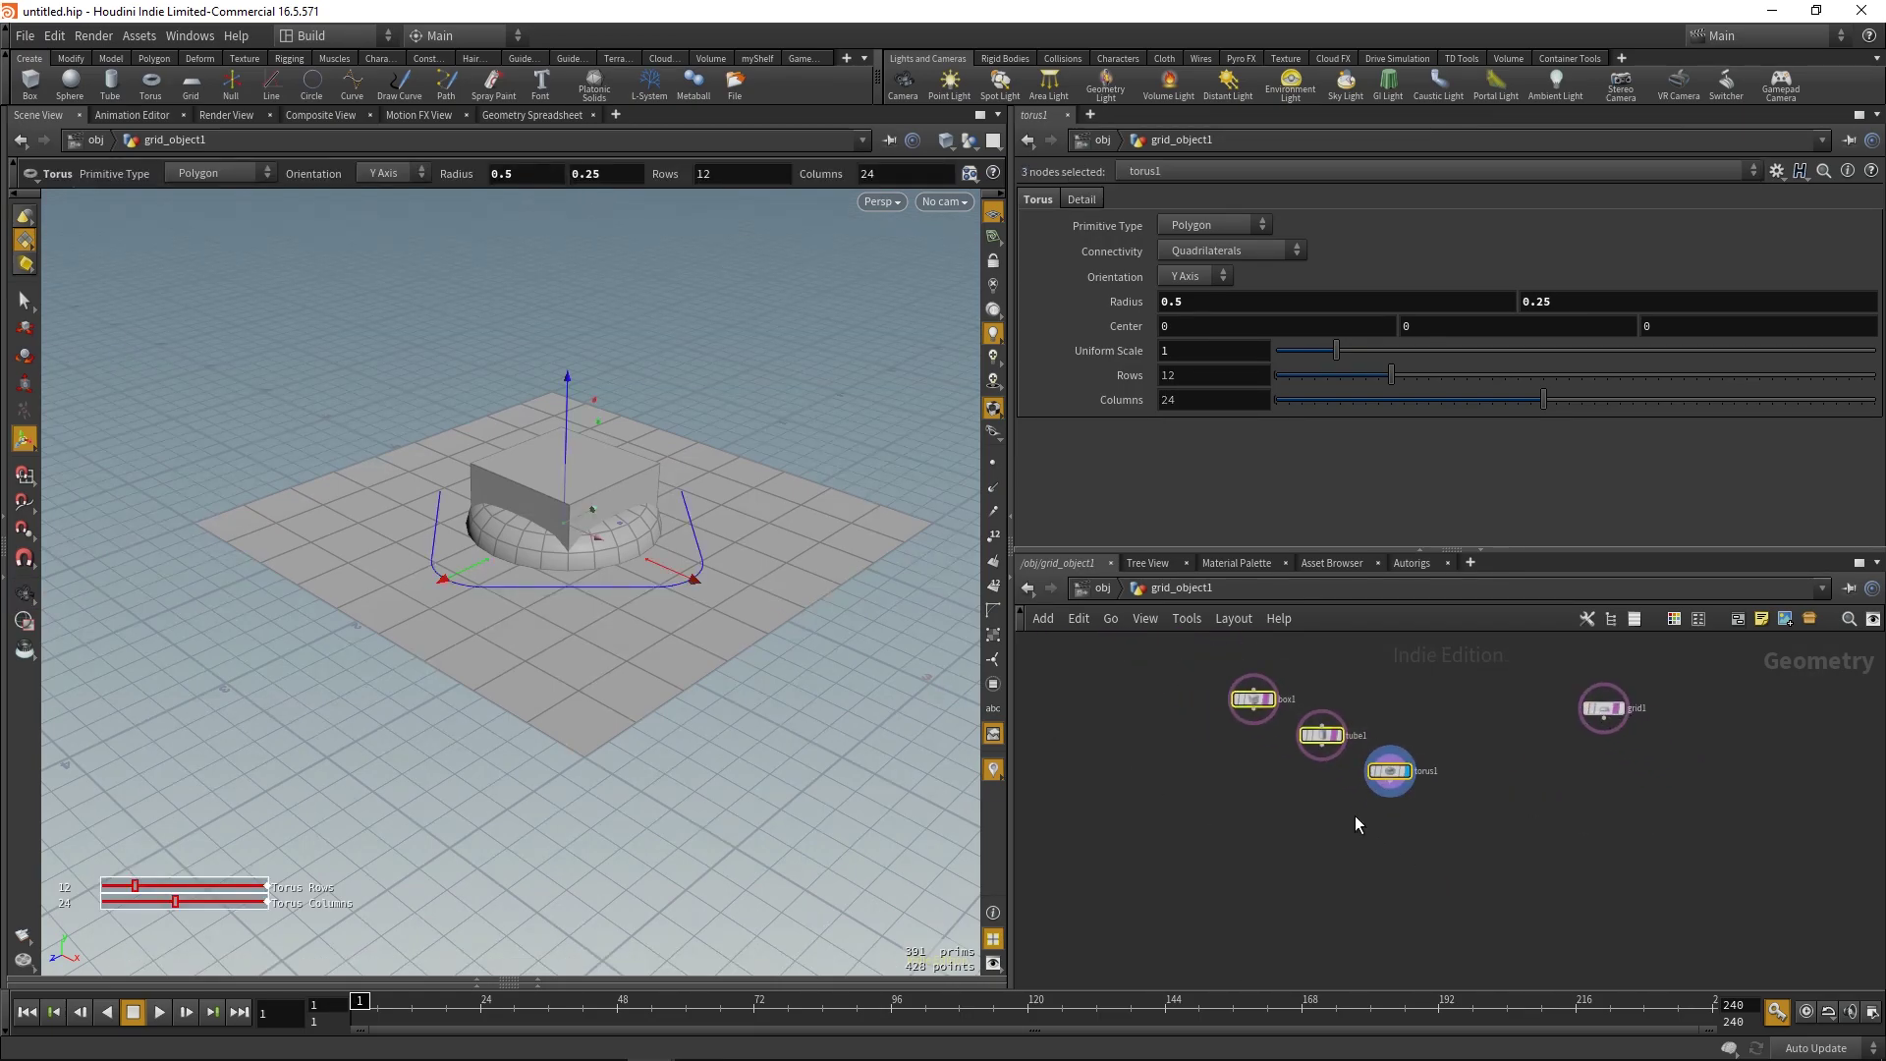
- Add a Switch node below the primitives and connect the box, tube and torus to it
key("Tab")
type("swi")
key("Return")
left_click(1316, 867)
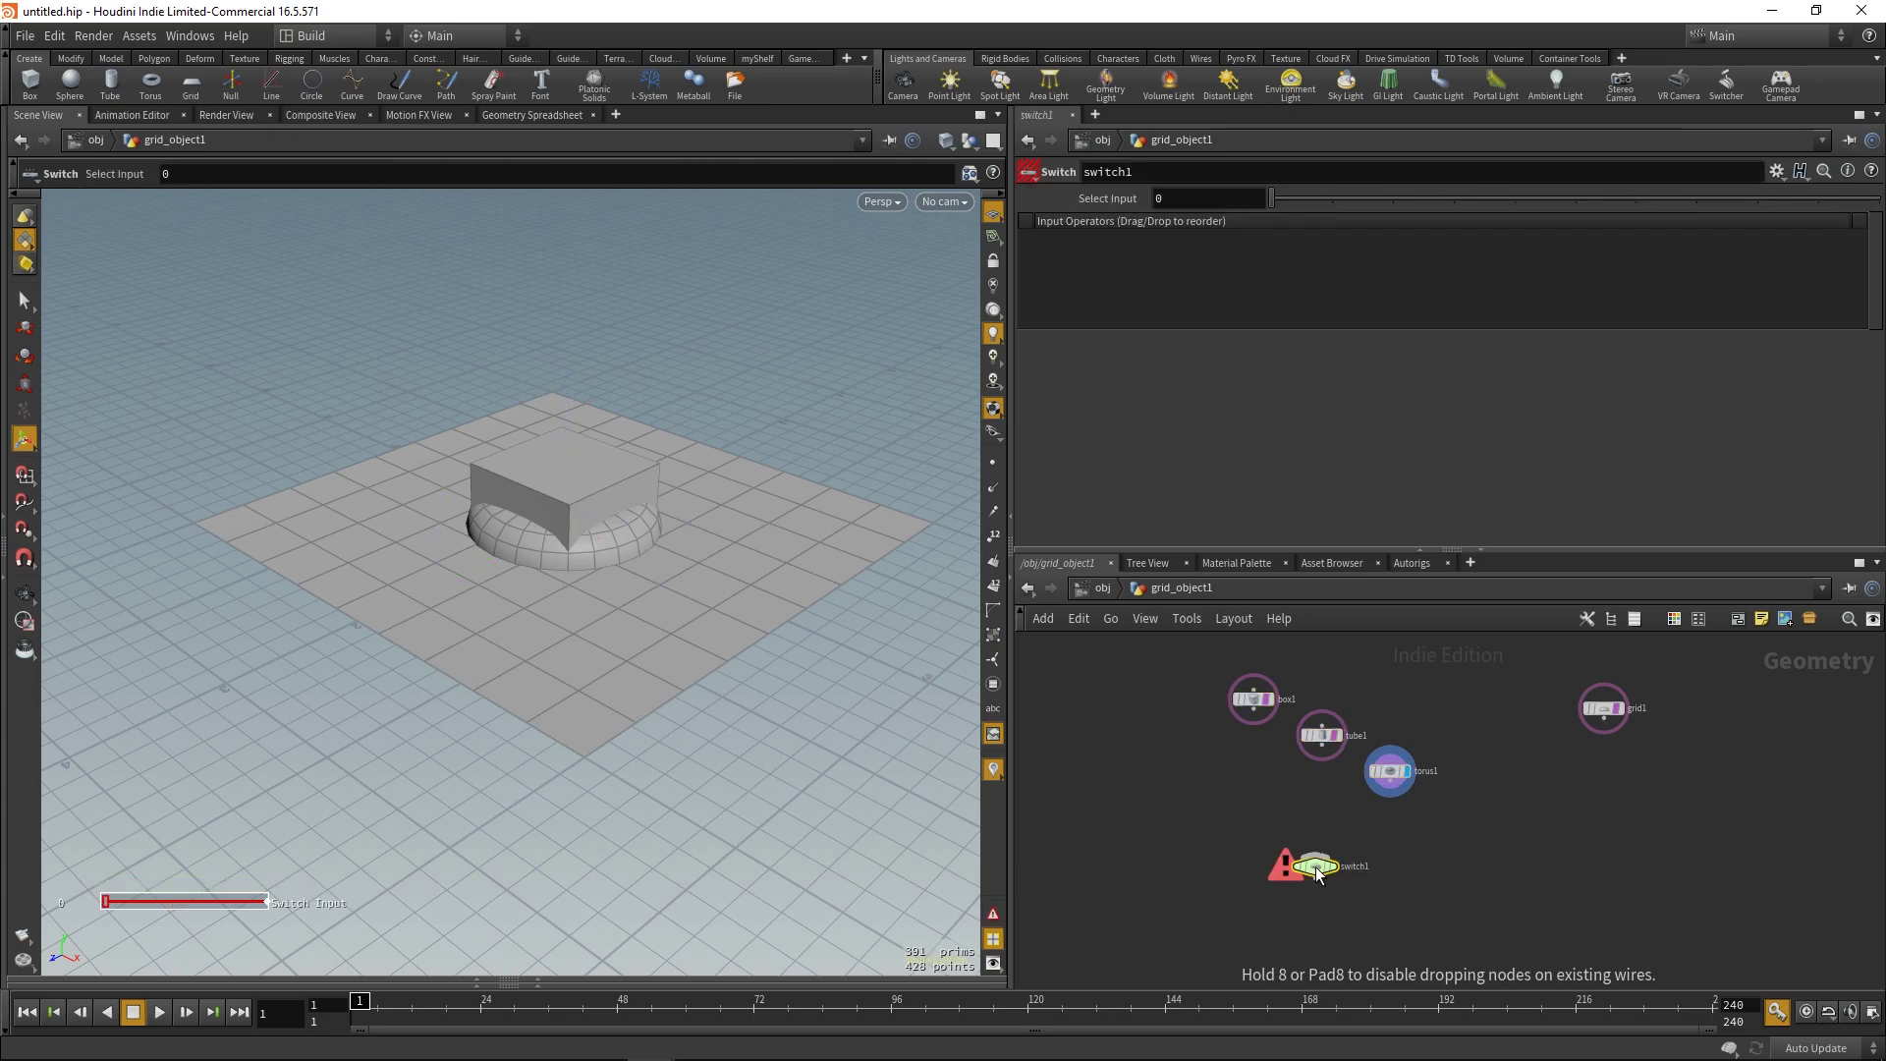
left_click_drag(1282, 733, 1315, 855)
- Display the Switch node's output and cycle Select Input through the connected shapes, ending at 0
middle_click_drag(1362, 881, 1356, 867)
left_click(1309, 853)
key("e")
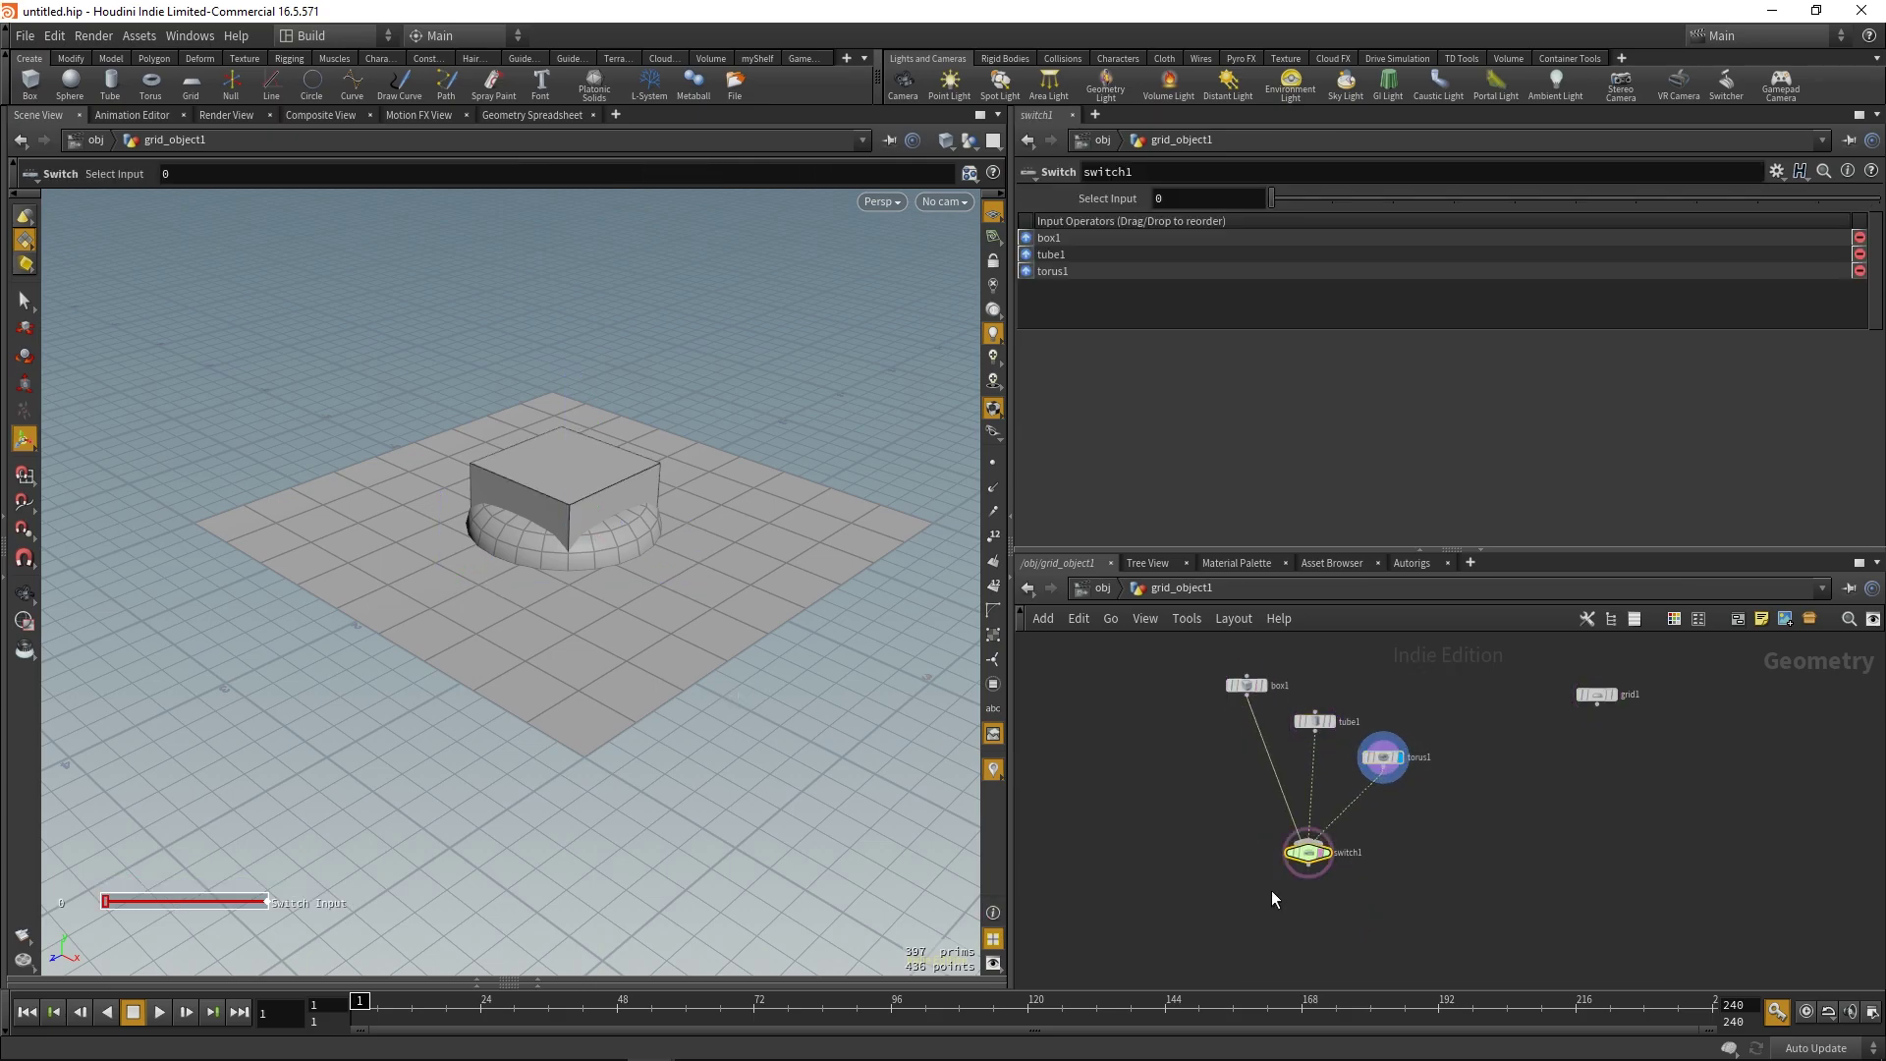
key("r")
left_click_drag(444, 531, 467, 546, "alt")
key("Return")
left_click_drag(1271, 200, 1572, 210)
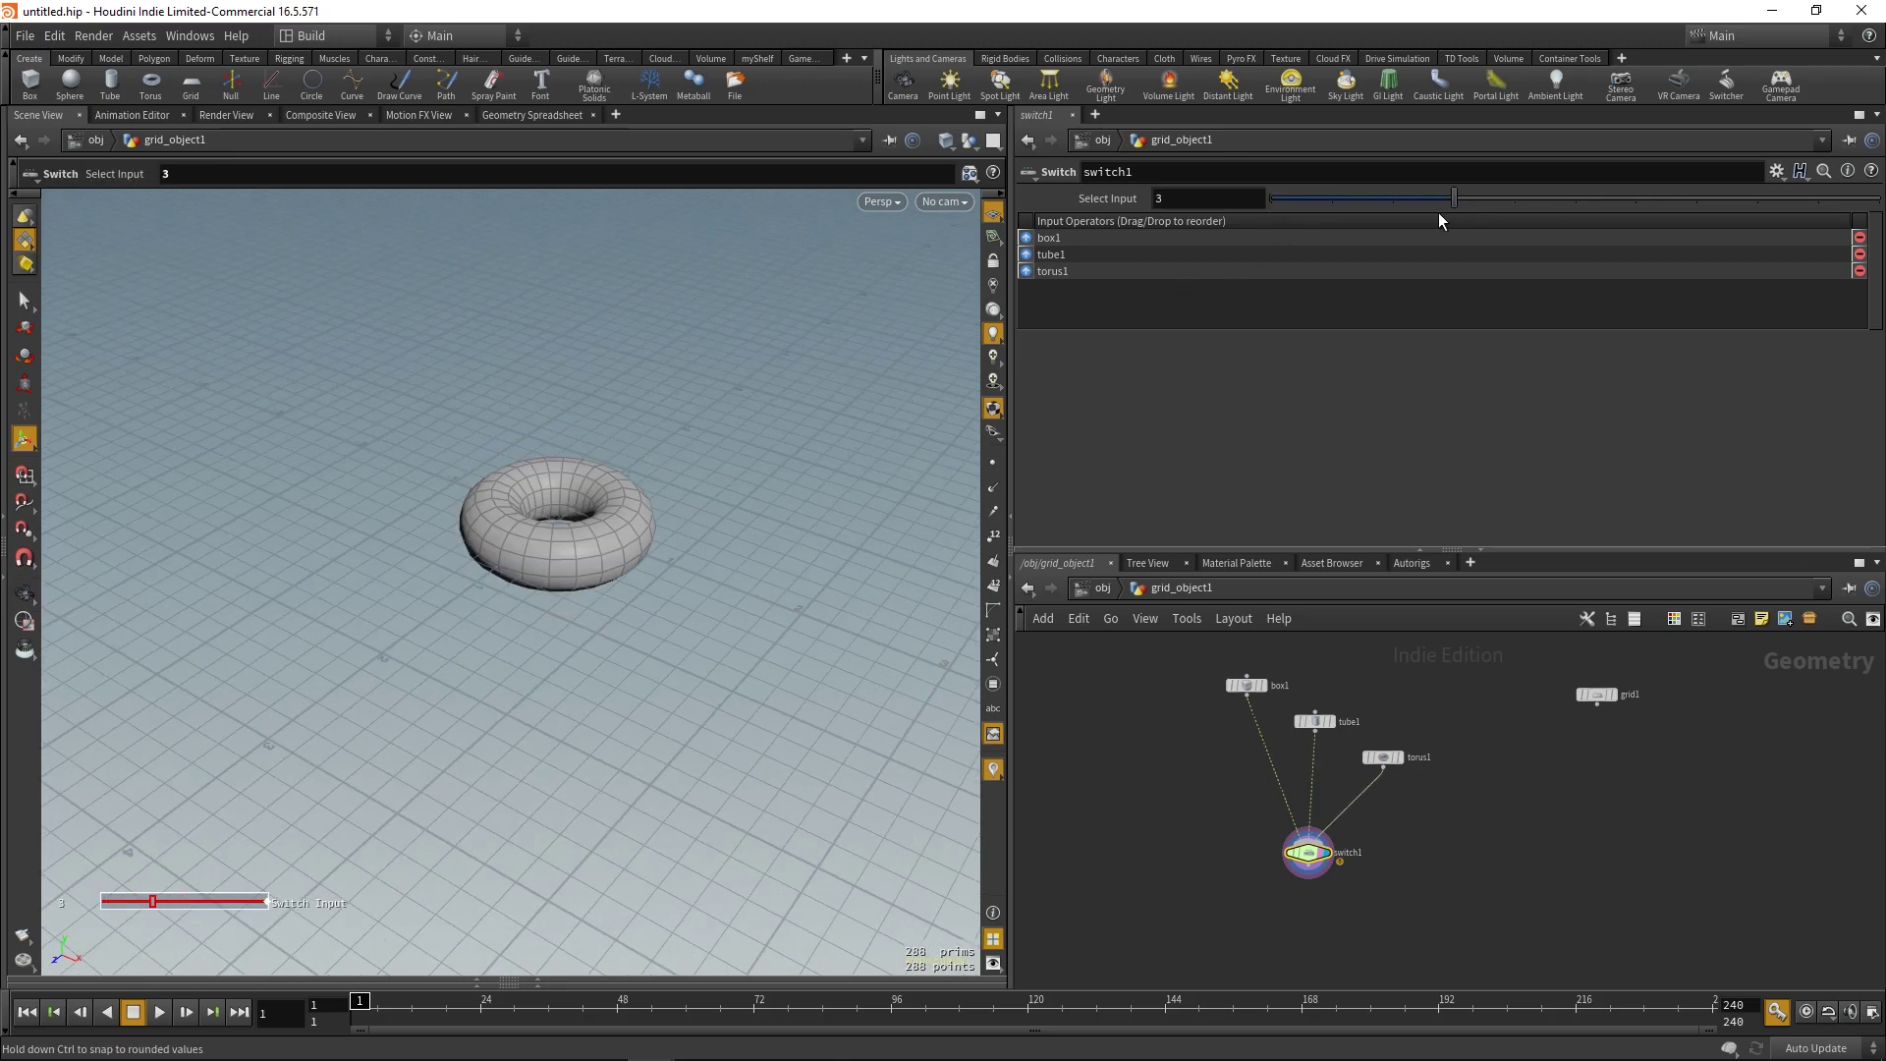
left_click_drag(1438, 212, 1155, 206)
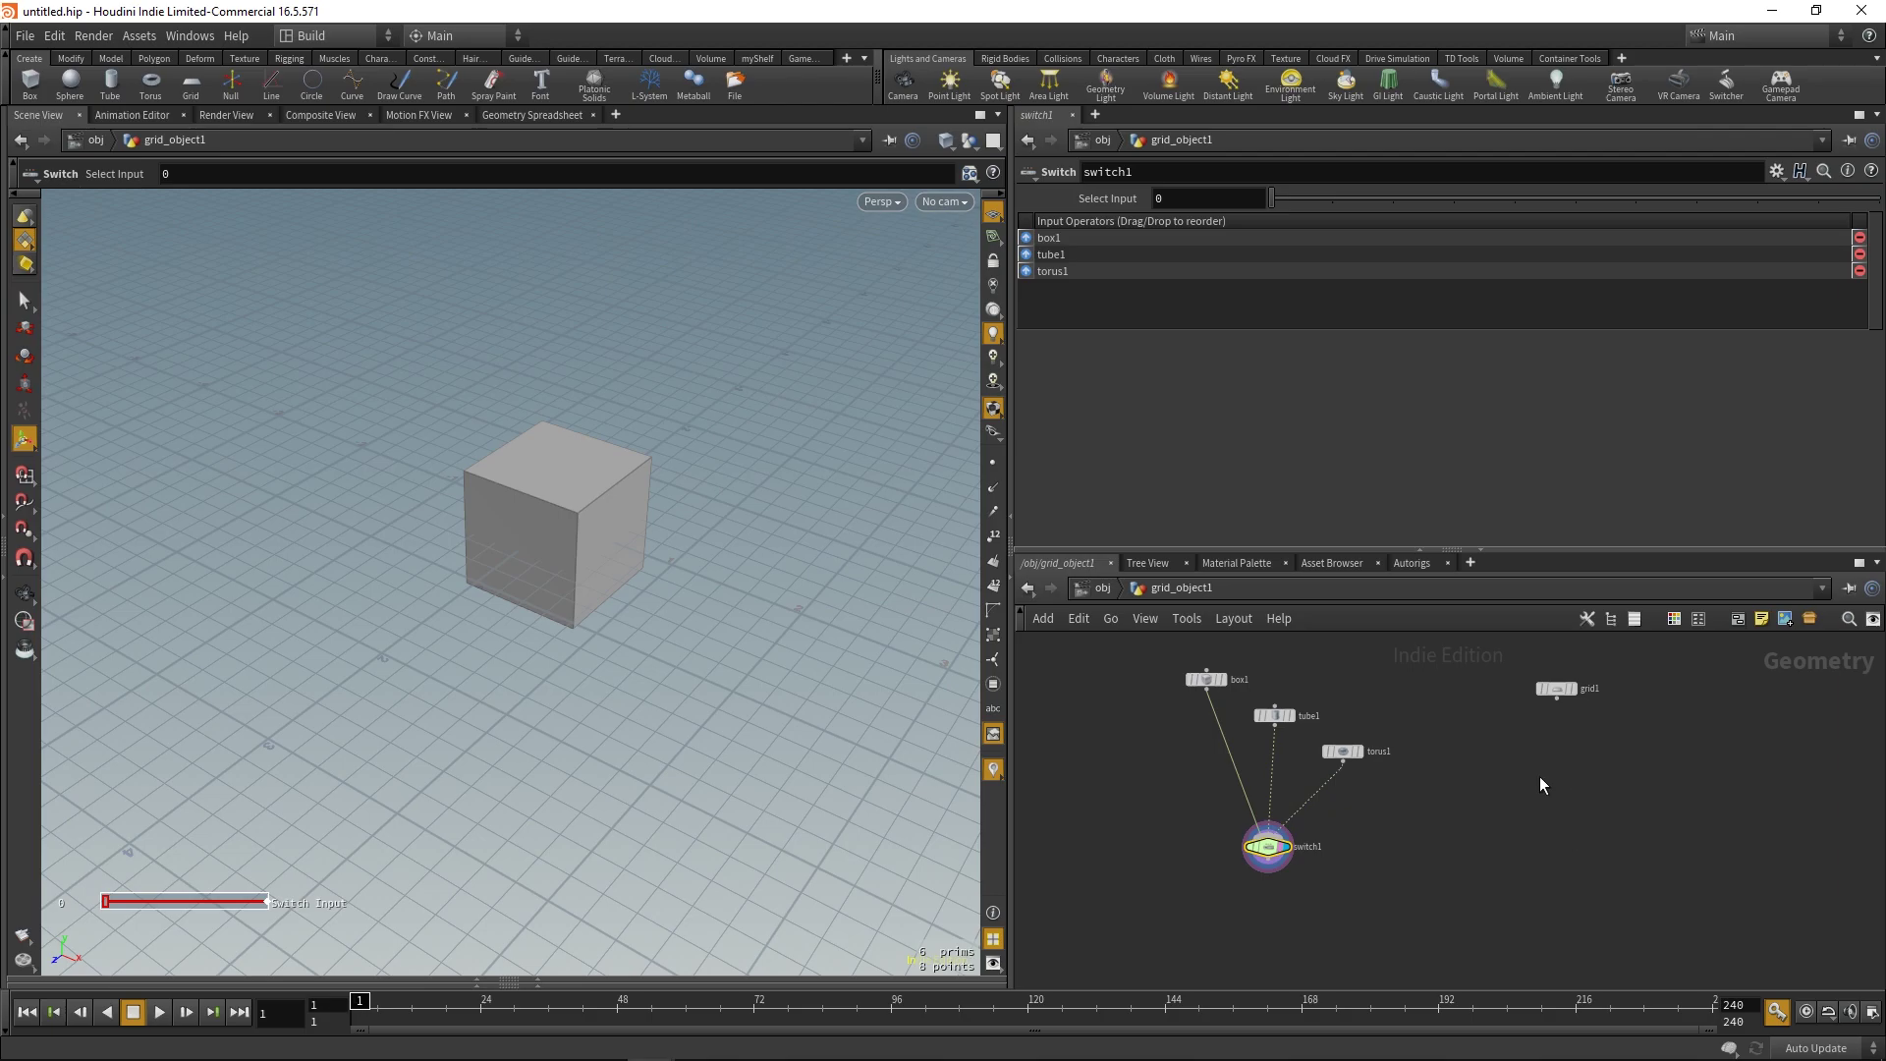
- Add a For-Each Point block below the grid node and connect the grid to its begin node
key("Tab")
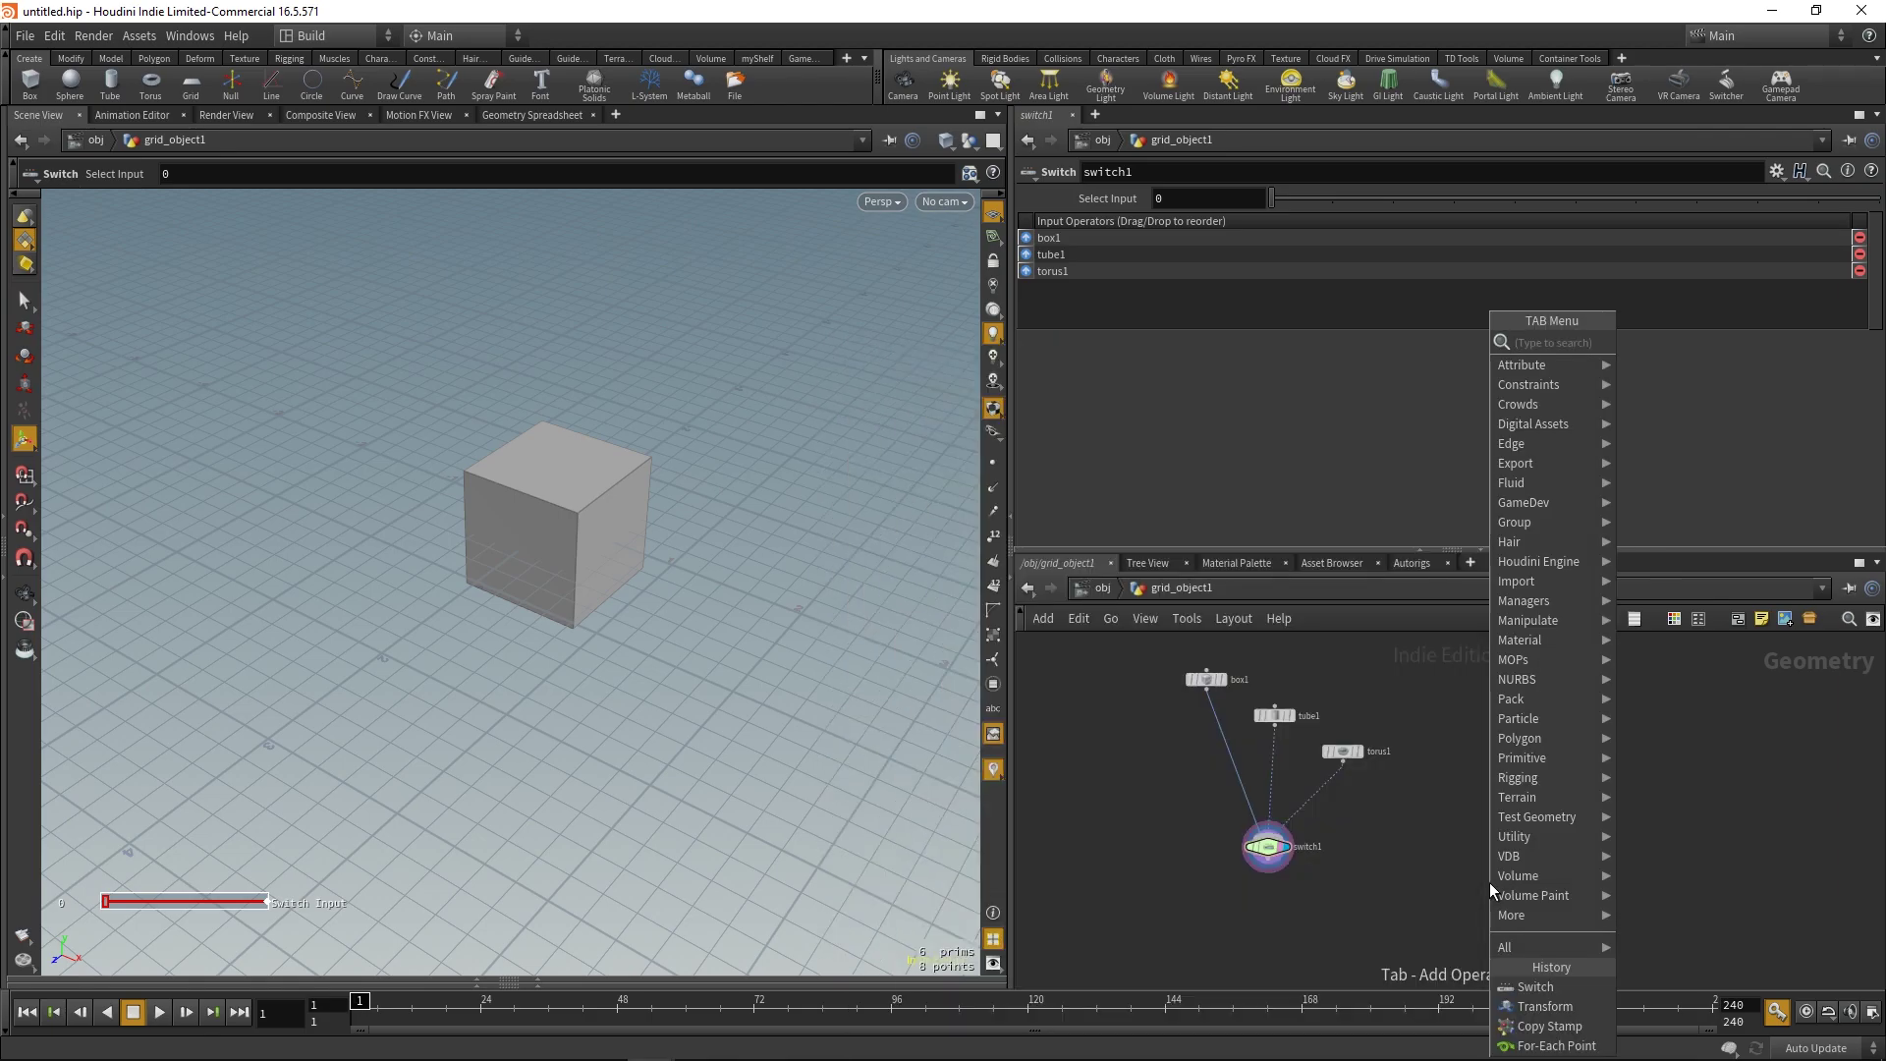
type("for")
key("Down")
key("Down")
key("Down")
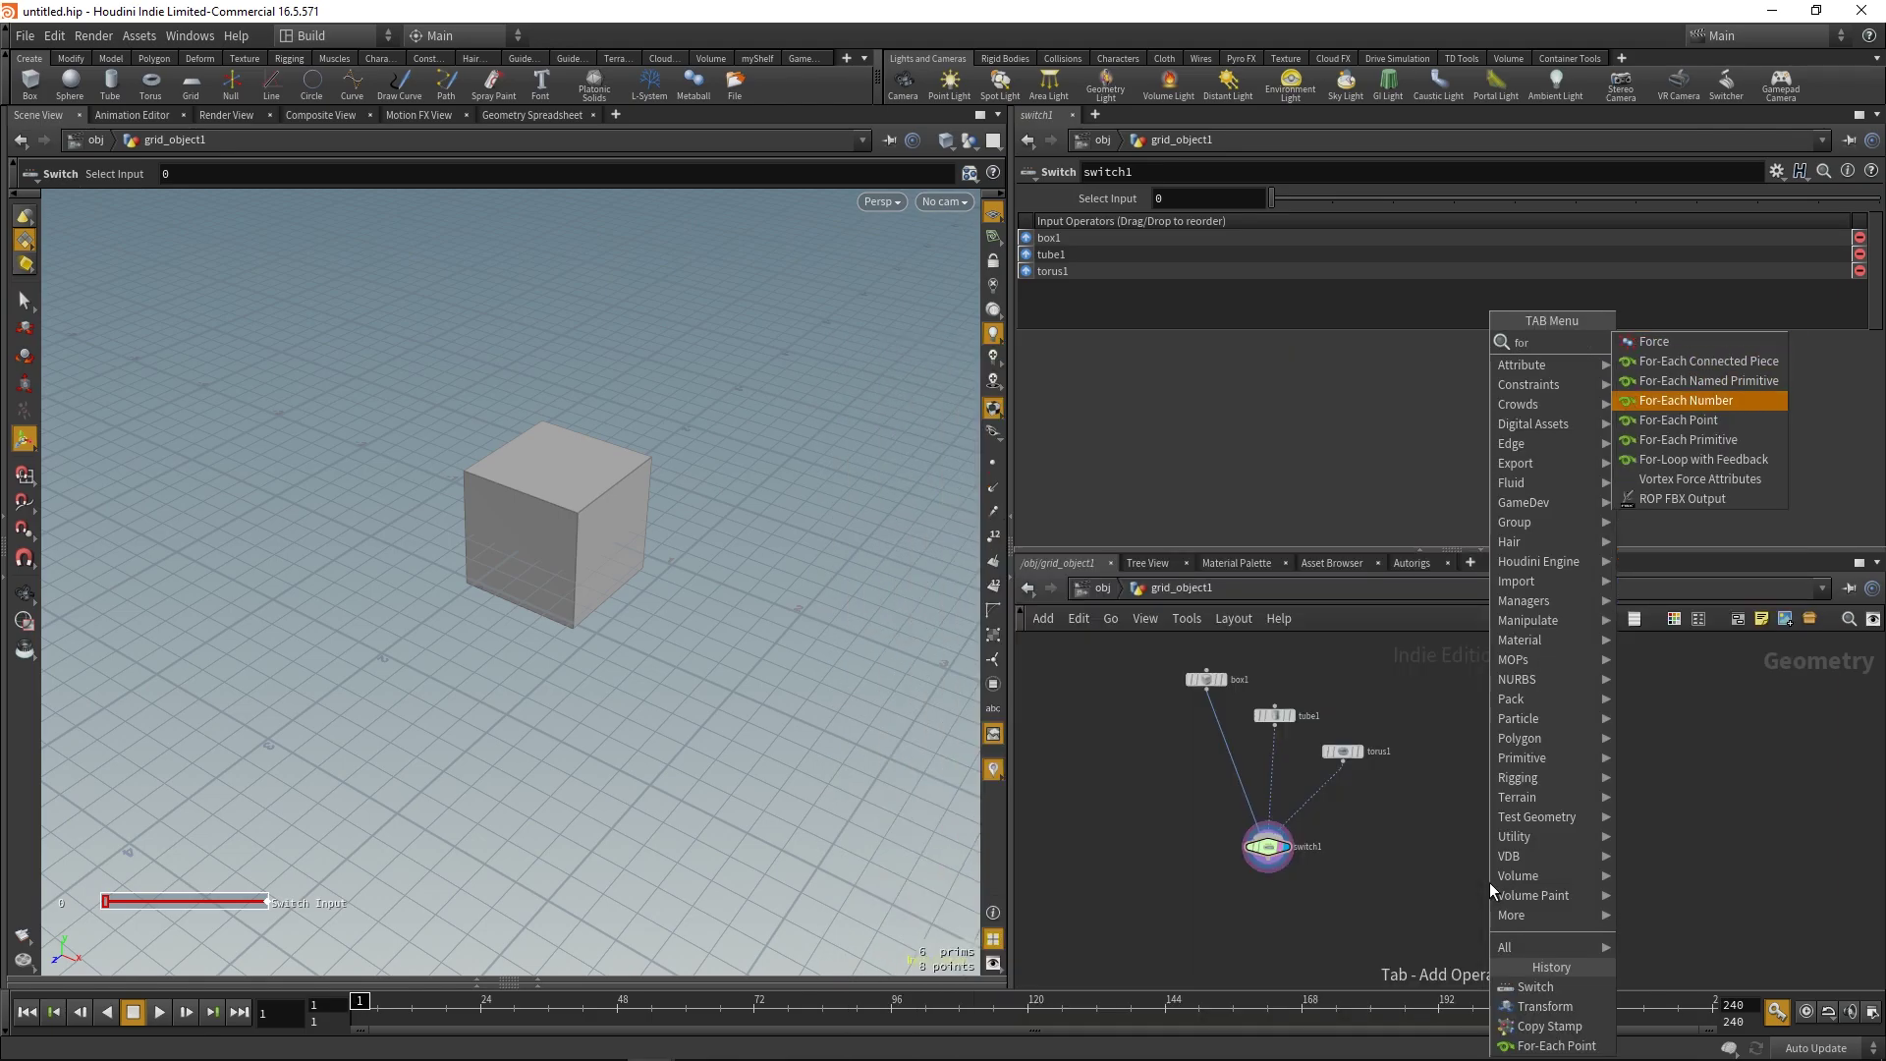
key("Down")
key("Return")
left_click(1489, 882)
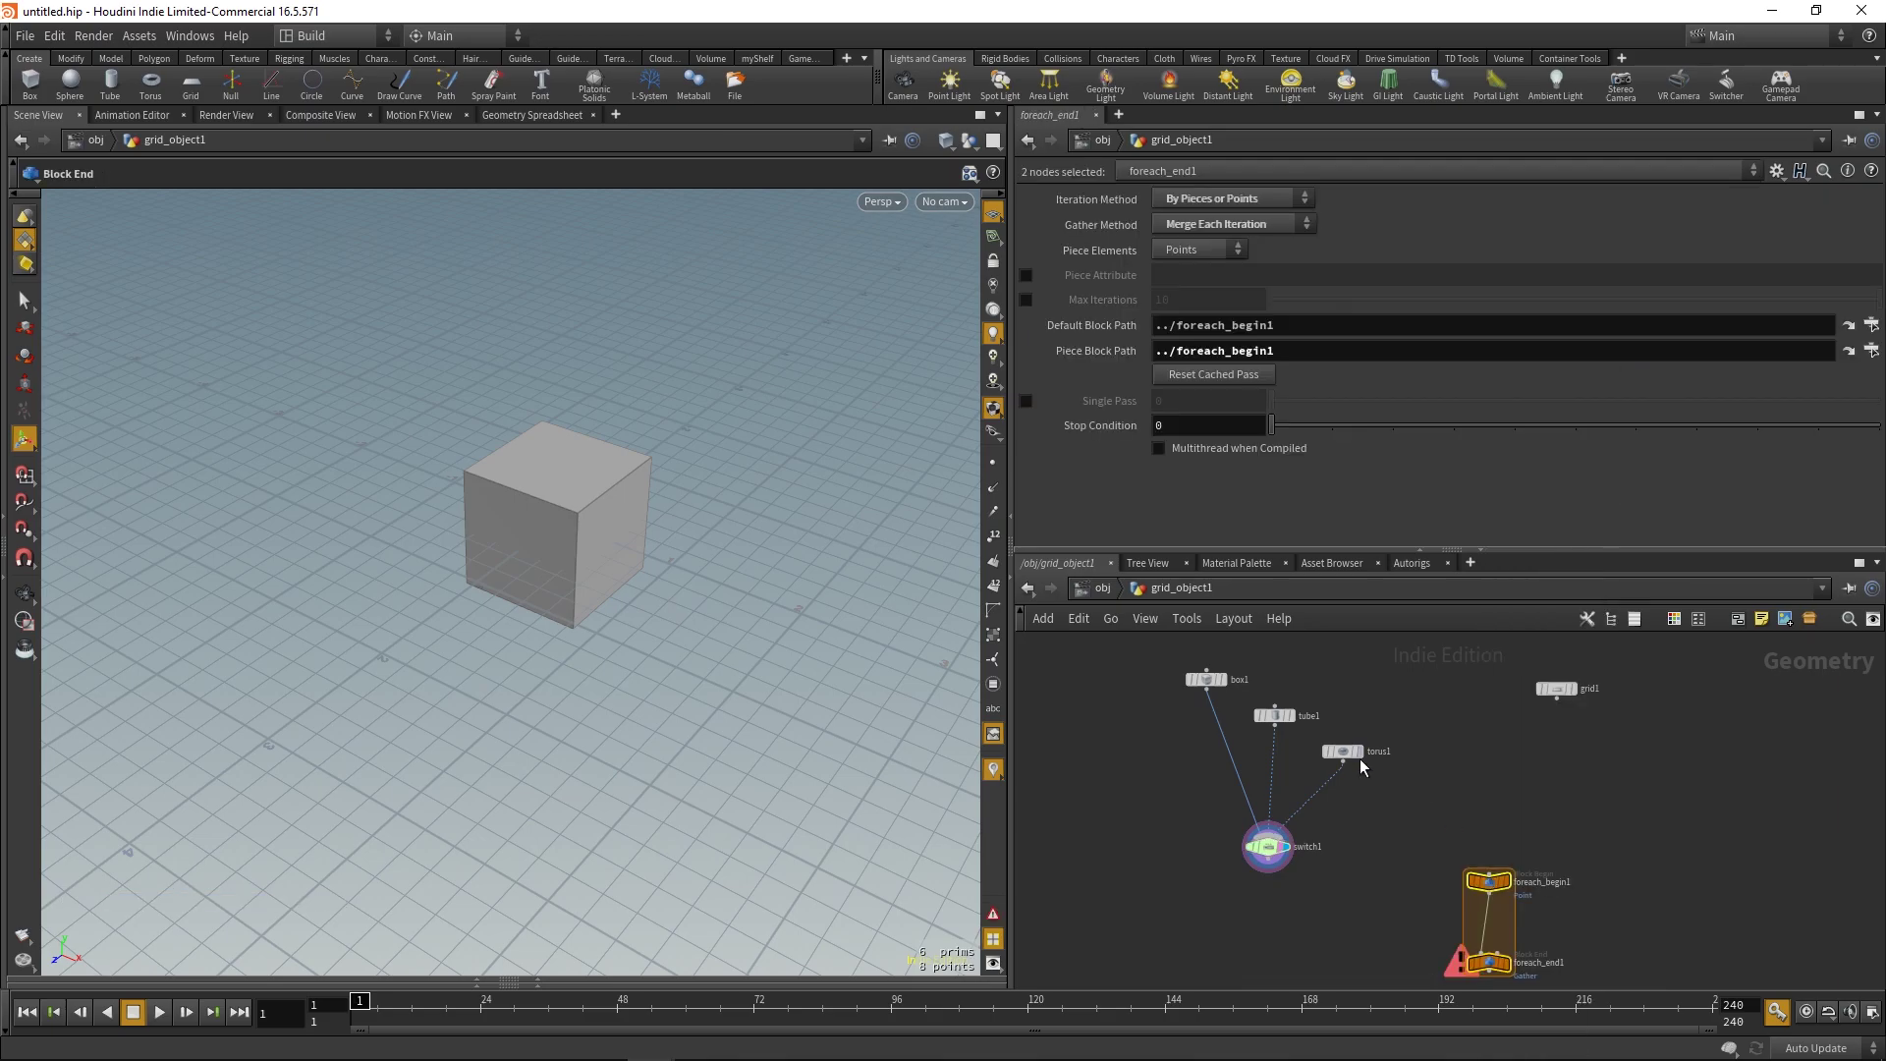
left_click_drag(1512, 708, 1446, 882)
- Add a Copy Stamp node between the switch and the for-each block
middle_click_drag(1376, 885, 1365, 839)
left_click(1304, 869)
key("Tab")
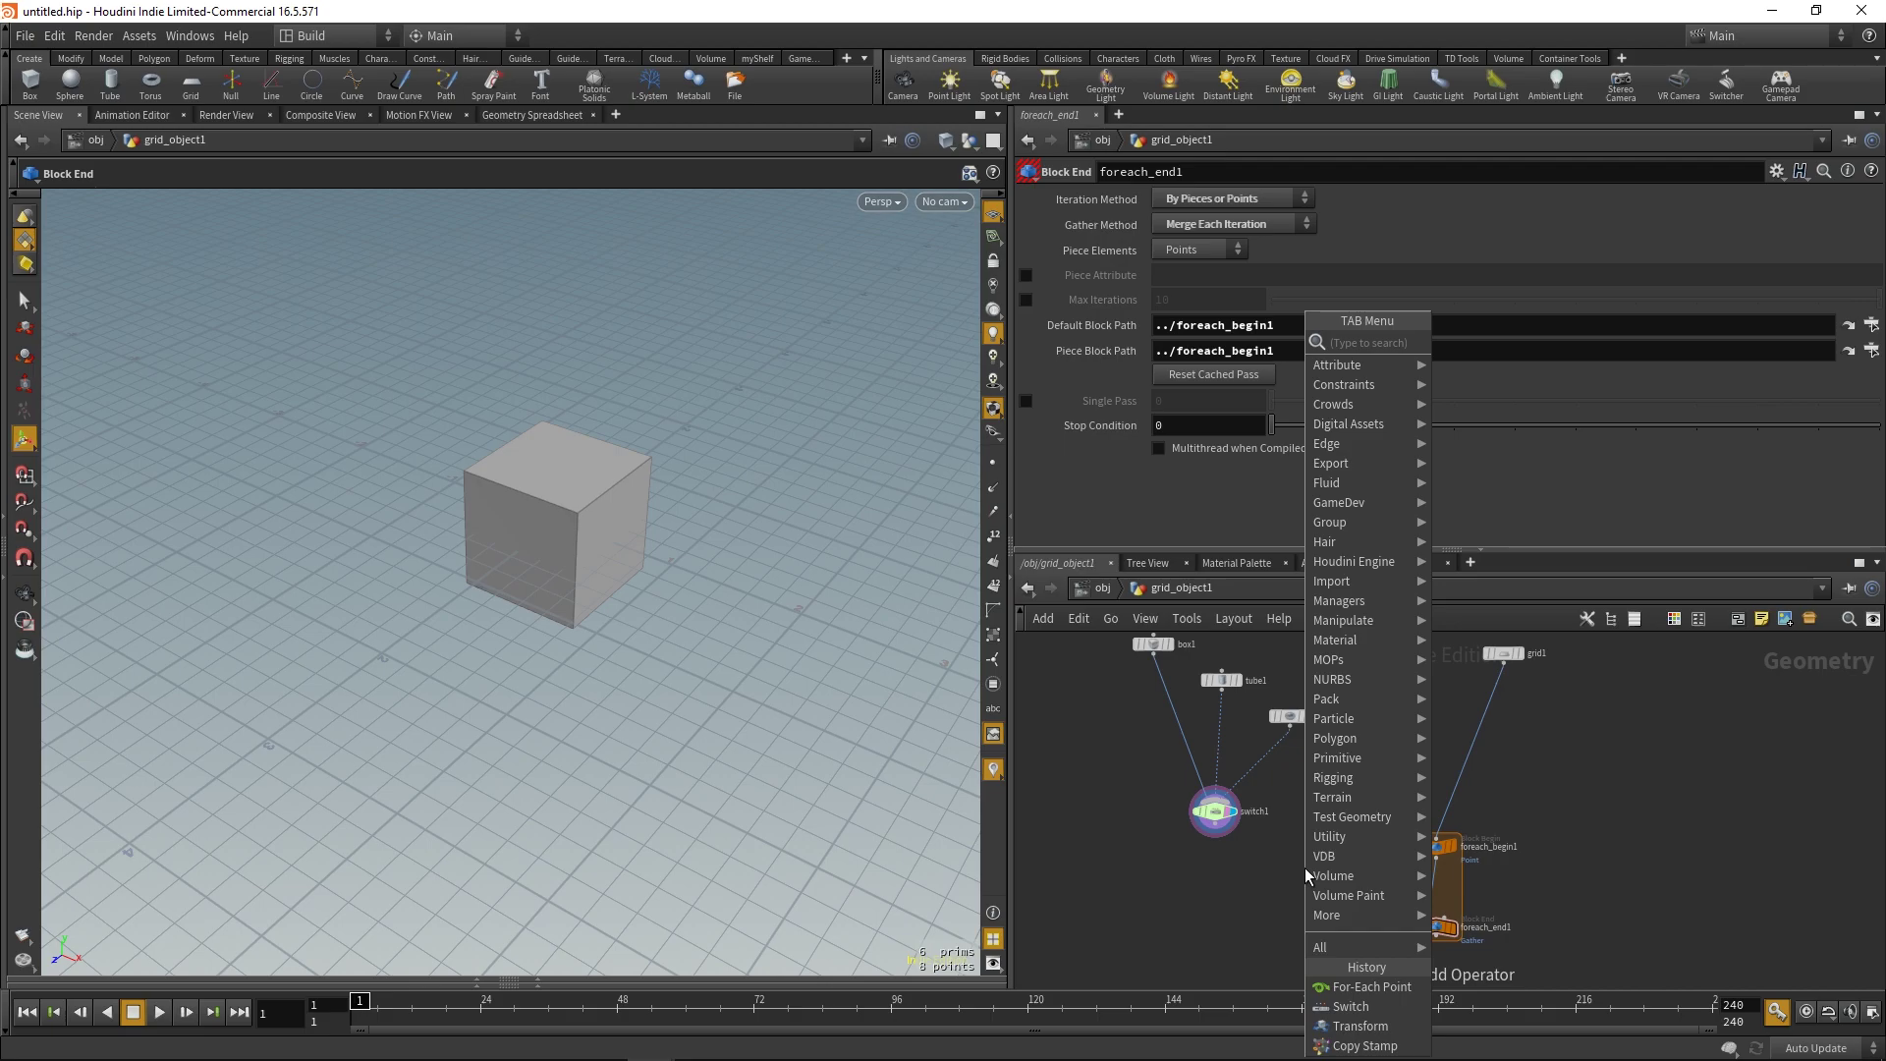
type("stam")
key("Return")
left_click(1304, 868)
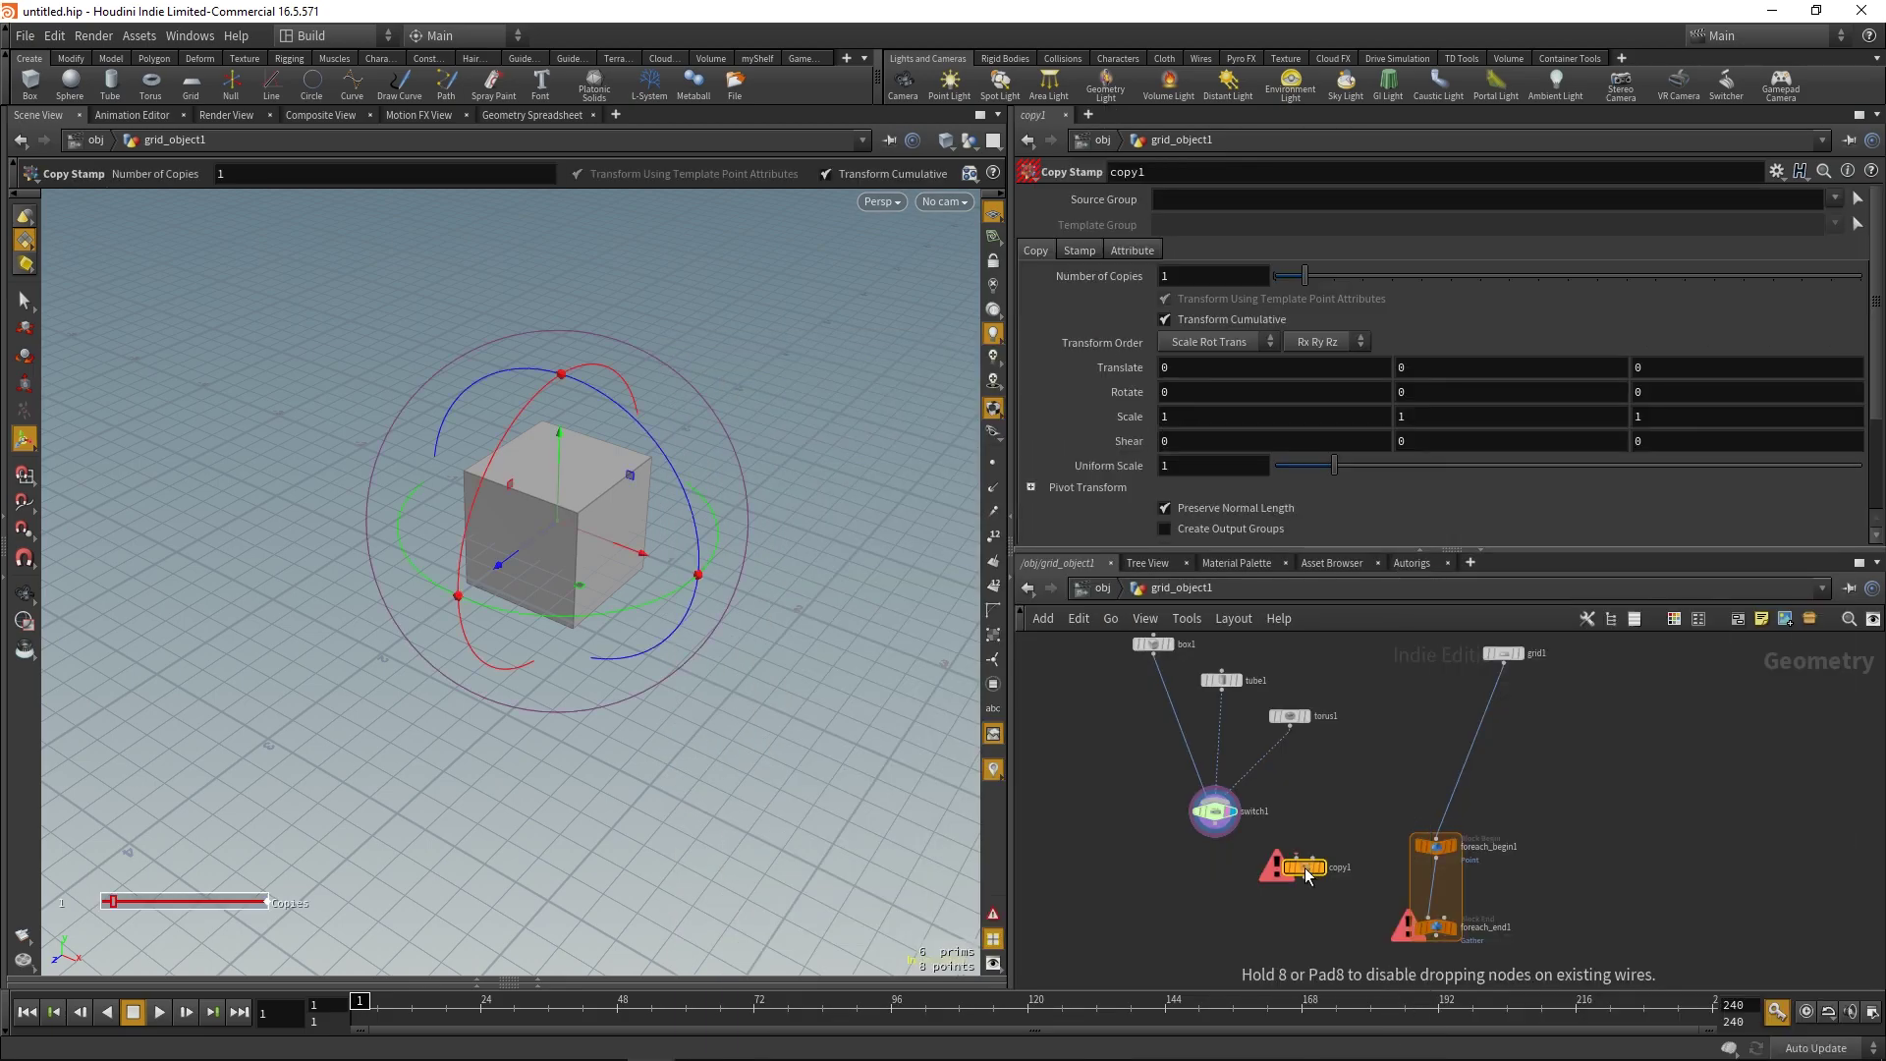
- Insert the Copy Stamp node inside the for-each block, feed it from the switch, and display the block's end node
left_click_drag(1305, 868, 1524, 974)
left_click(1436, 858)
left_click(1443, 879)
key("r")
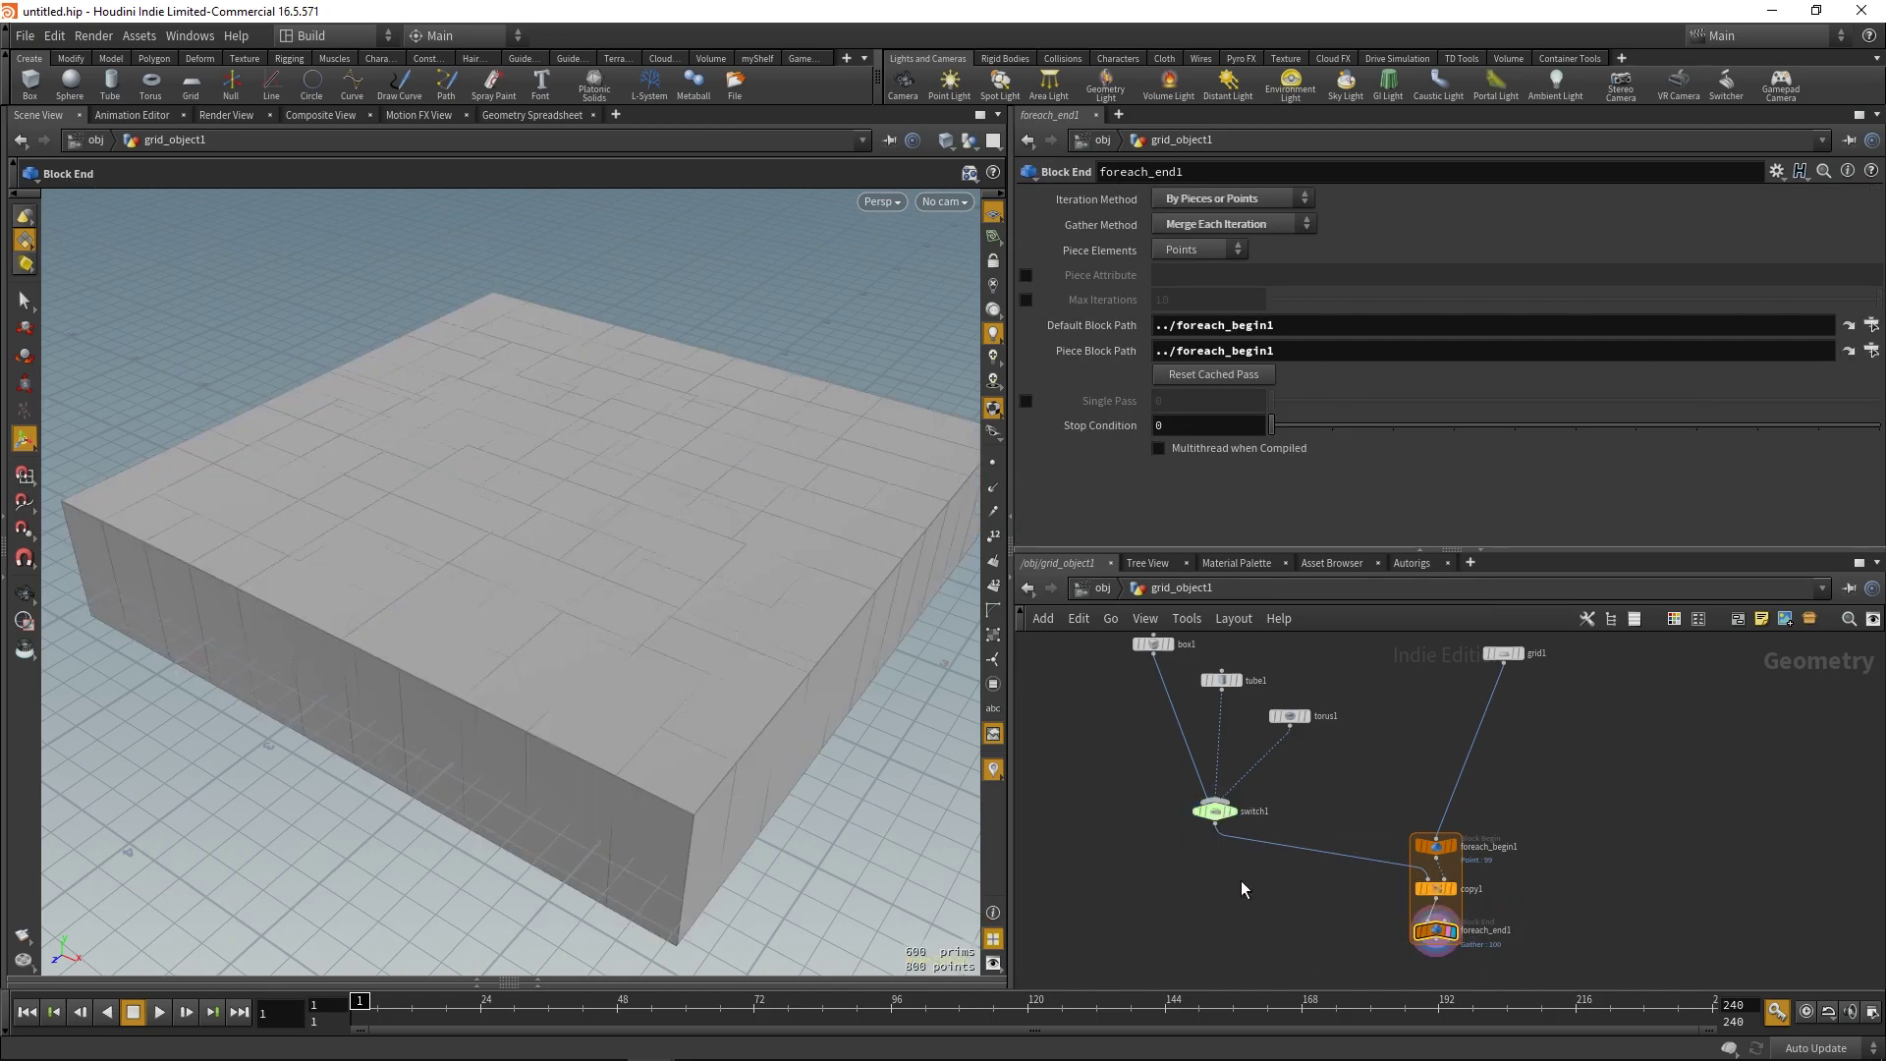
- Insert a Transform with uniform scale .3 after the box, and duplicate it into the tube and torus branches
right_click_drag(603, 680, 550, 599, "alt")
middle_click_drag(1169, 773, 1250, 811)
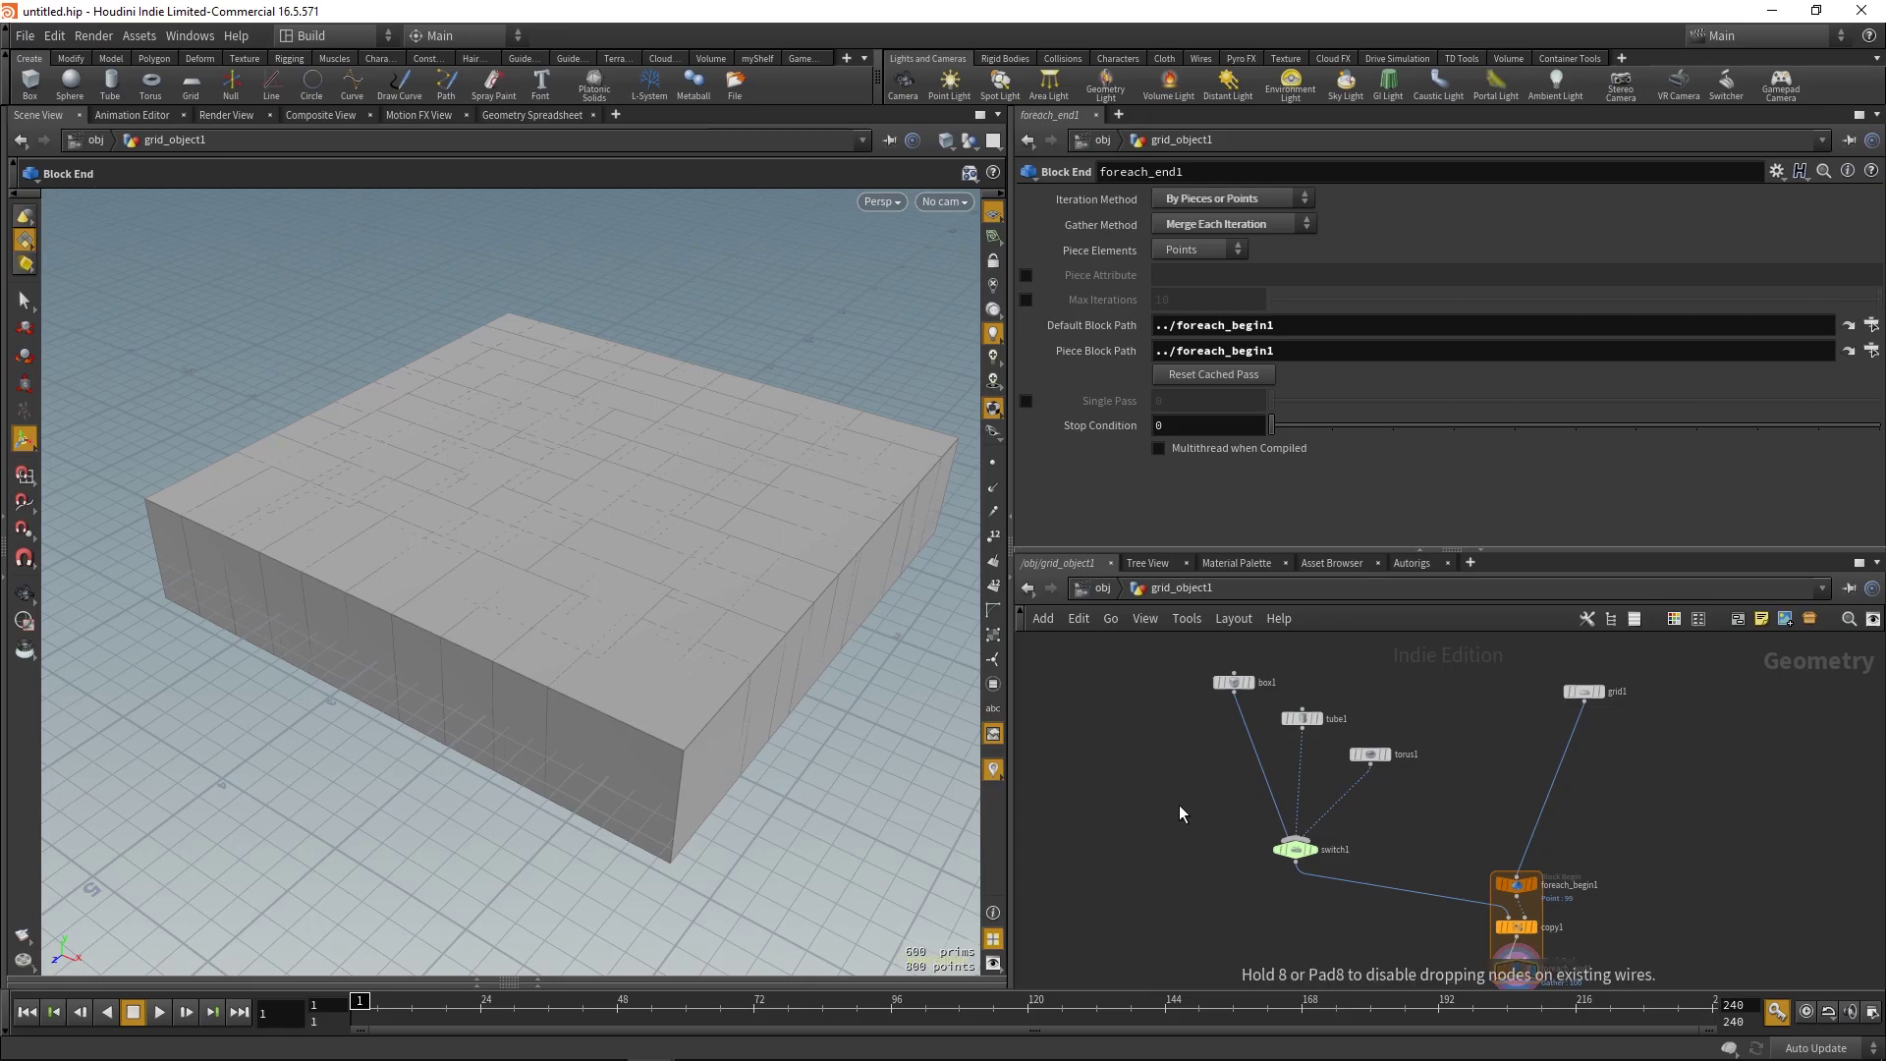
left_click(1170, 769)
left_click_drag(1174, 766, 1235, 726)
double_click(1171, 377)
type(".3")
key("Return")
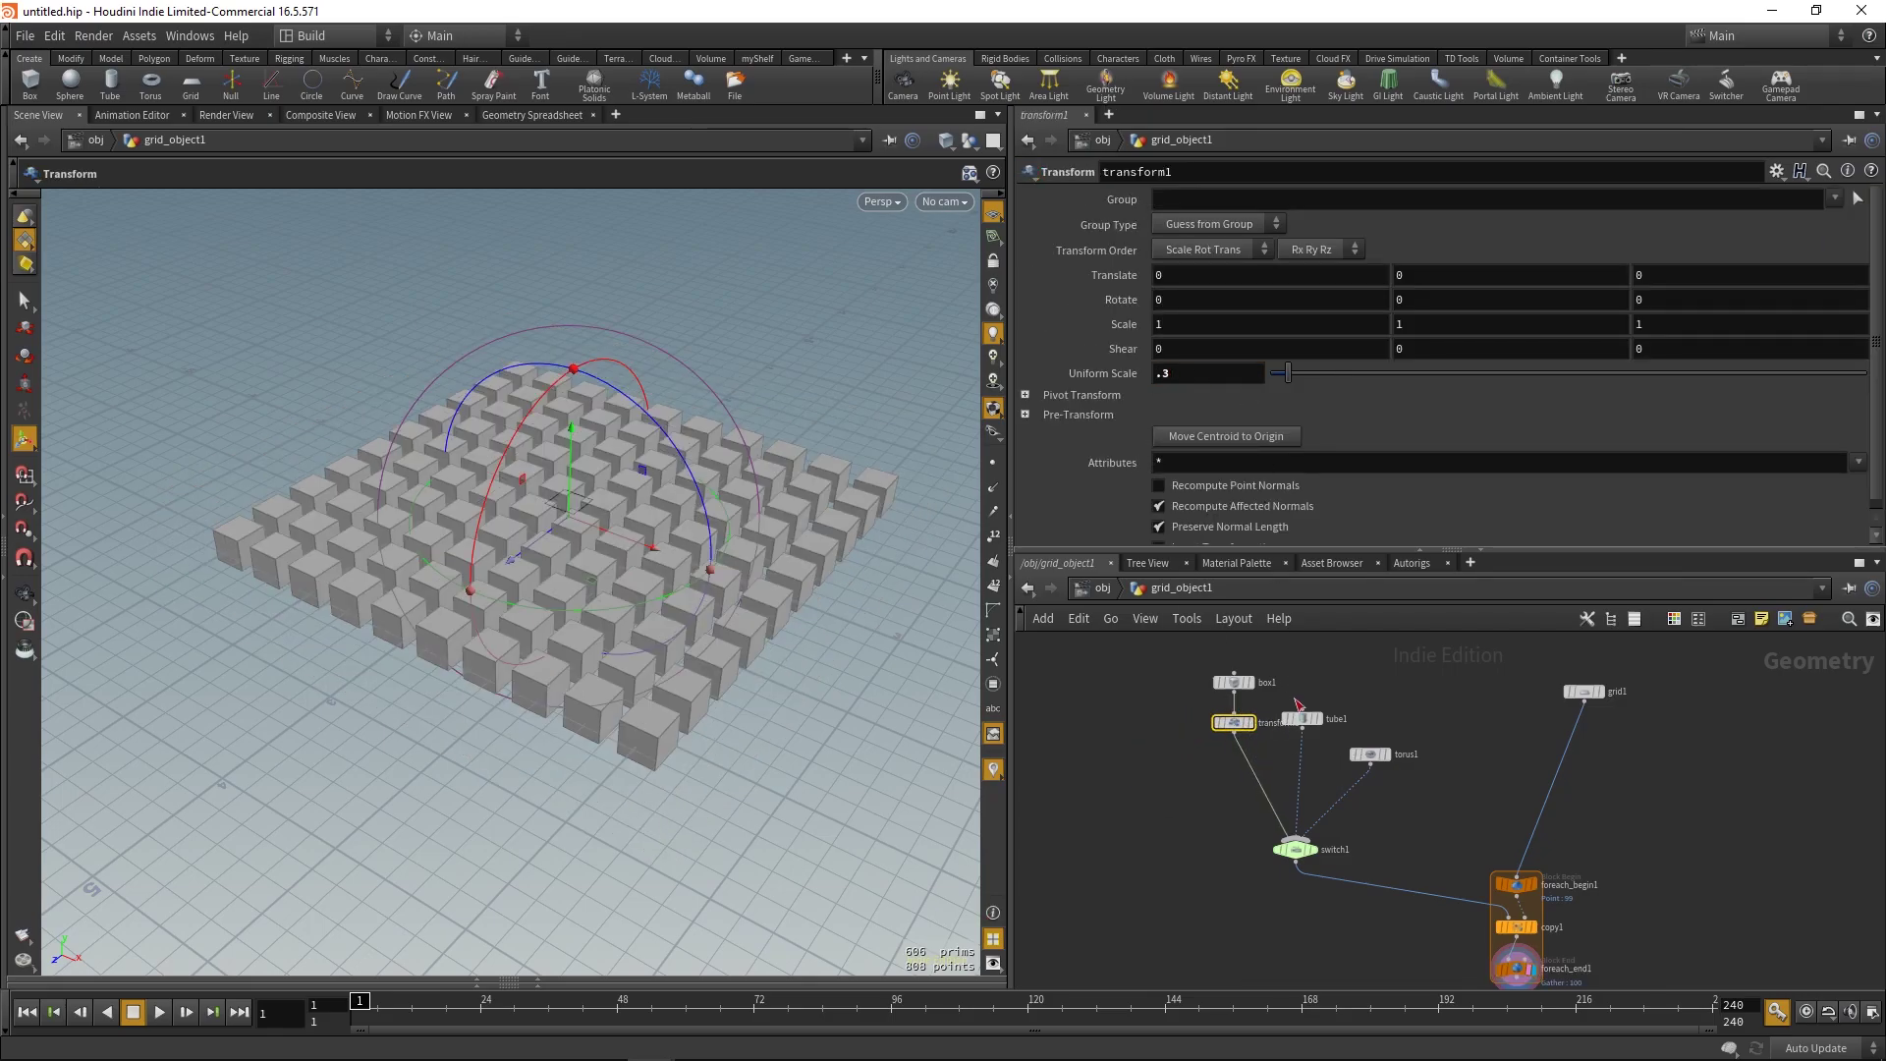
left_click_drag(1242, 725, 1345, 796, "alt")
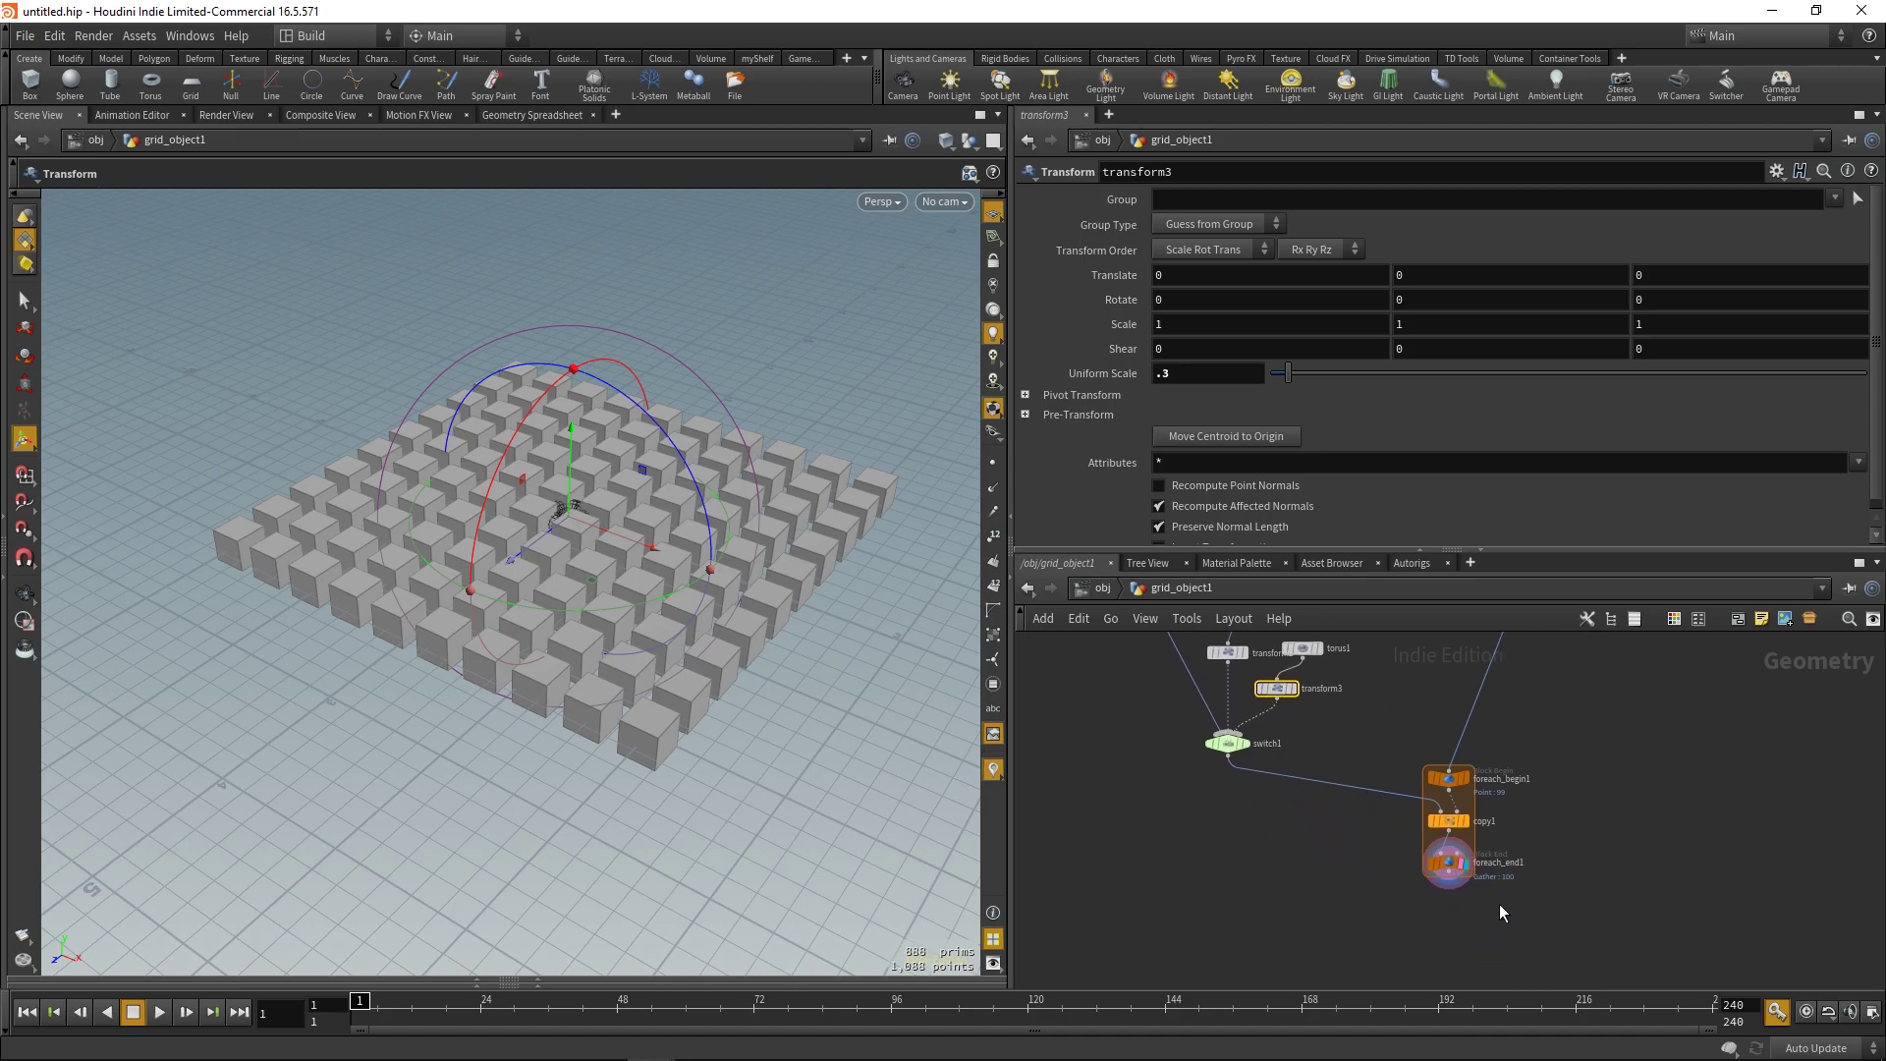
- Preview the shapes copied onto the grid by varying the switch's Select Input, returning it to 0
left_click(1434, 861)
left_click_drag(521, 676, 652, 594)
left_click(1227, 742)
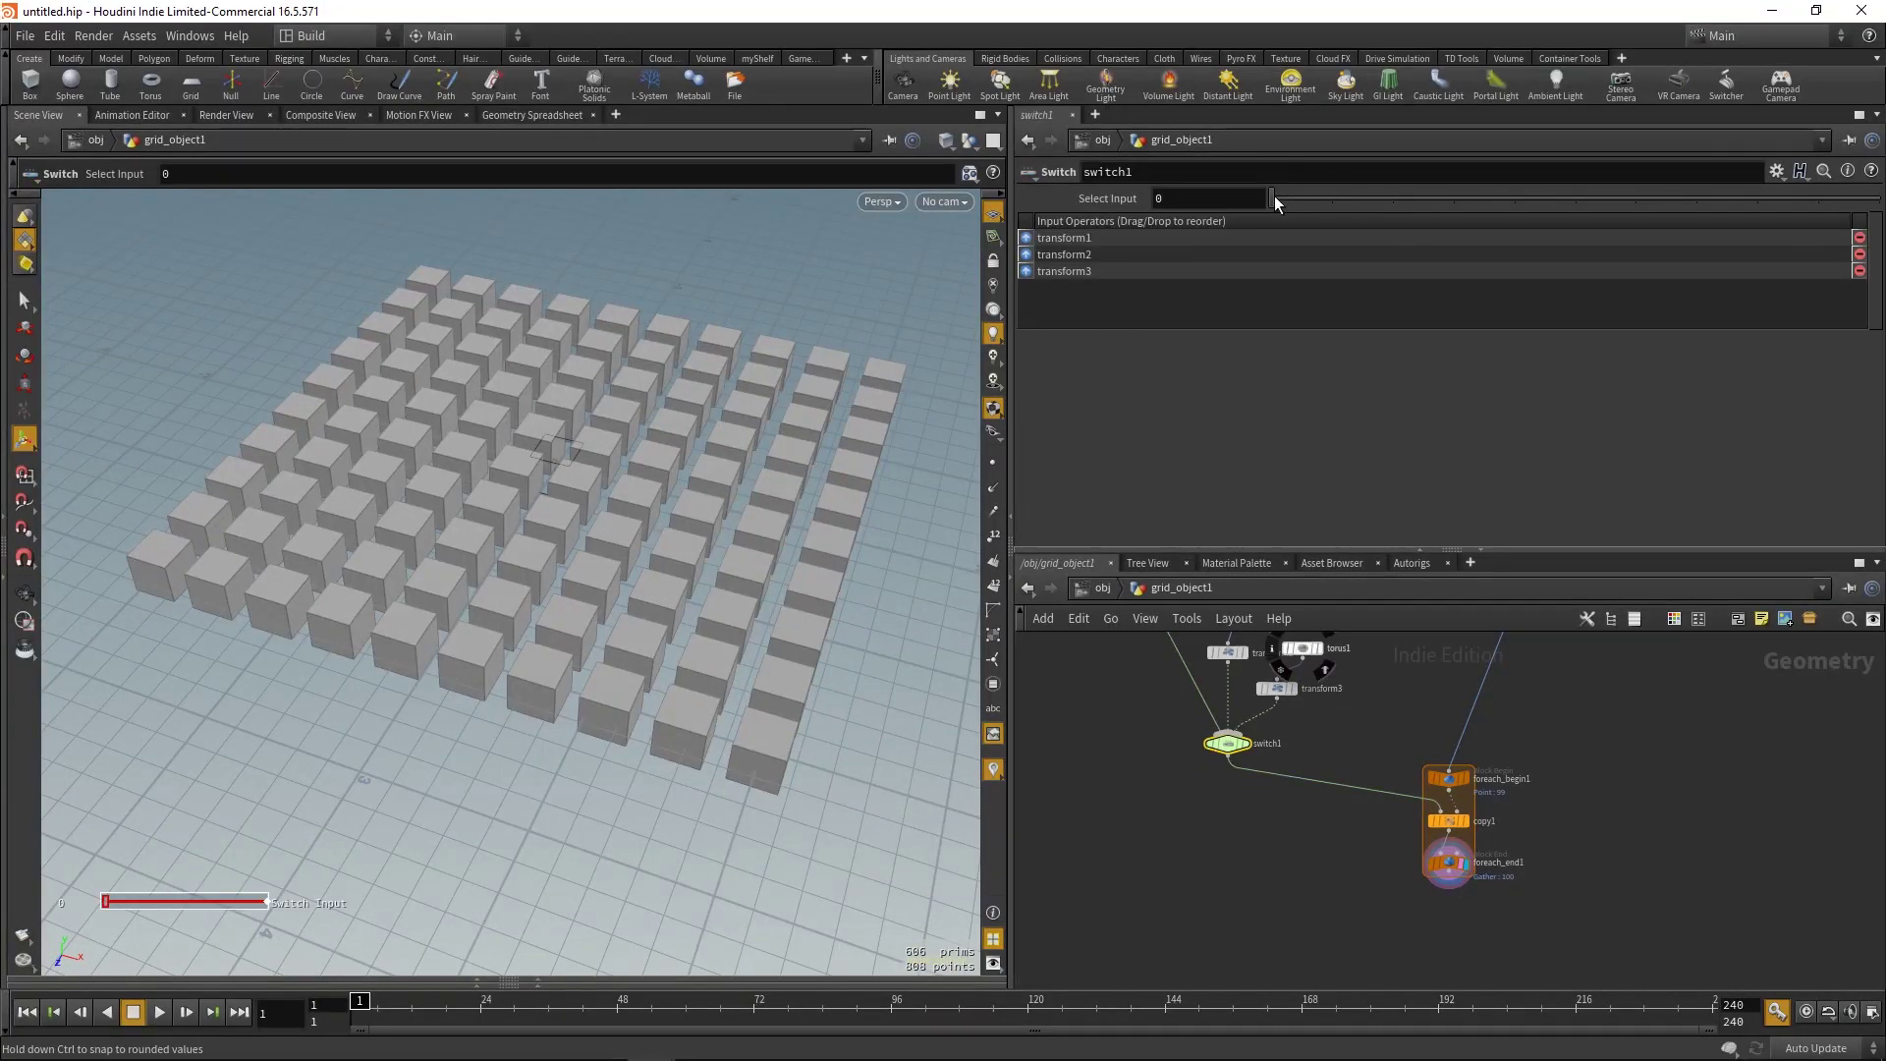
mouse_move(1299, 196)
left_mouse_down()
mouse_move(1375, 201)
mouse_move(1288, 196)
left_mouse_up()
- Insert a Color node between the box's transform and the switch, and set its color to red (0.9, 0, 0)
left_click_drag(1272, 791, 1261, 856)
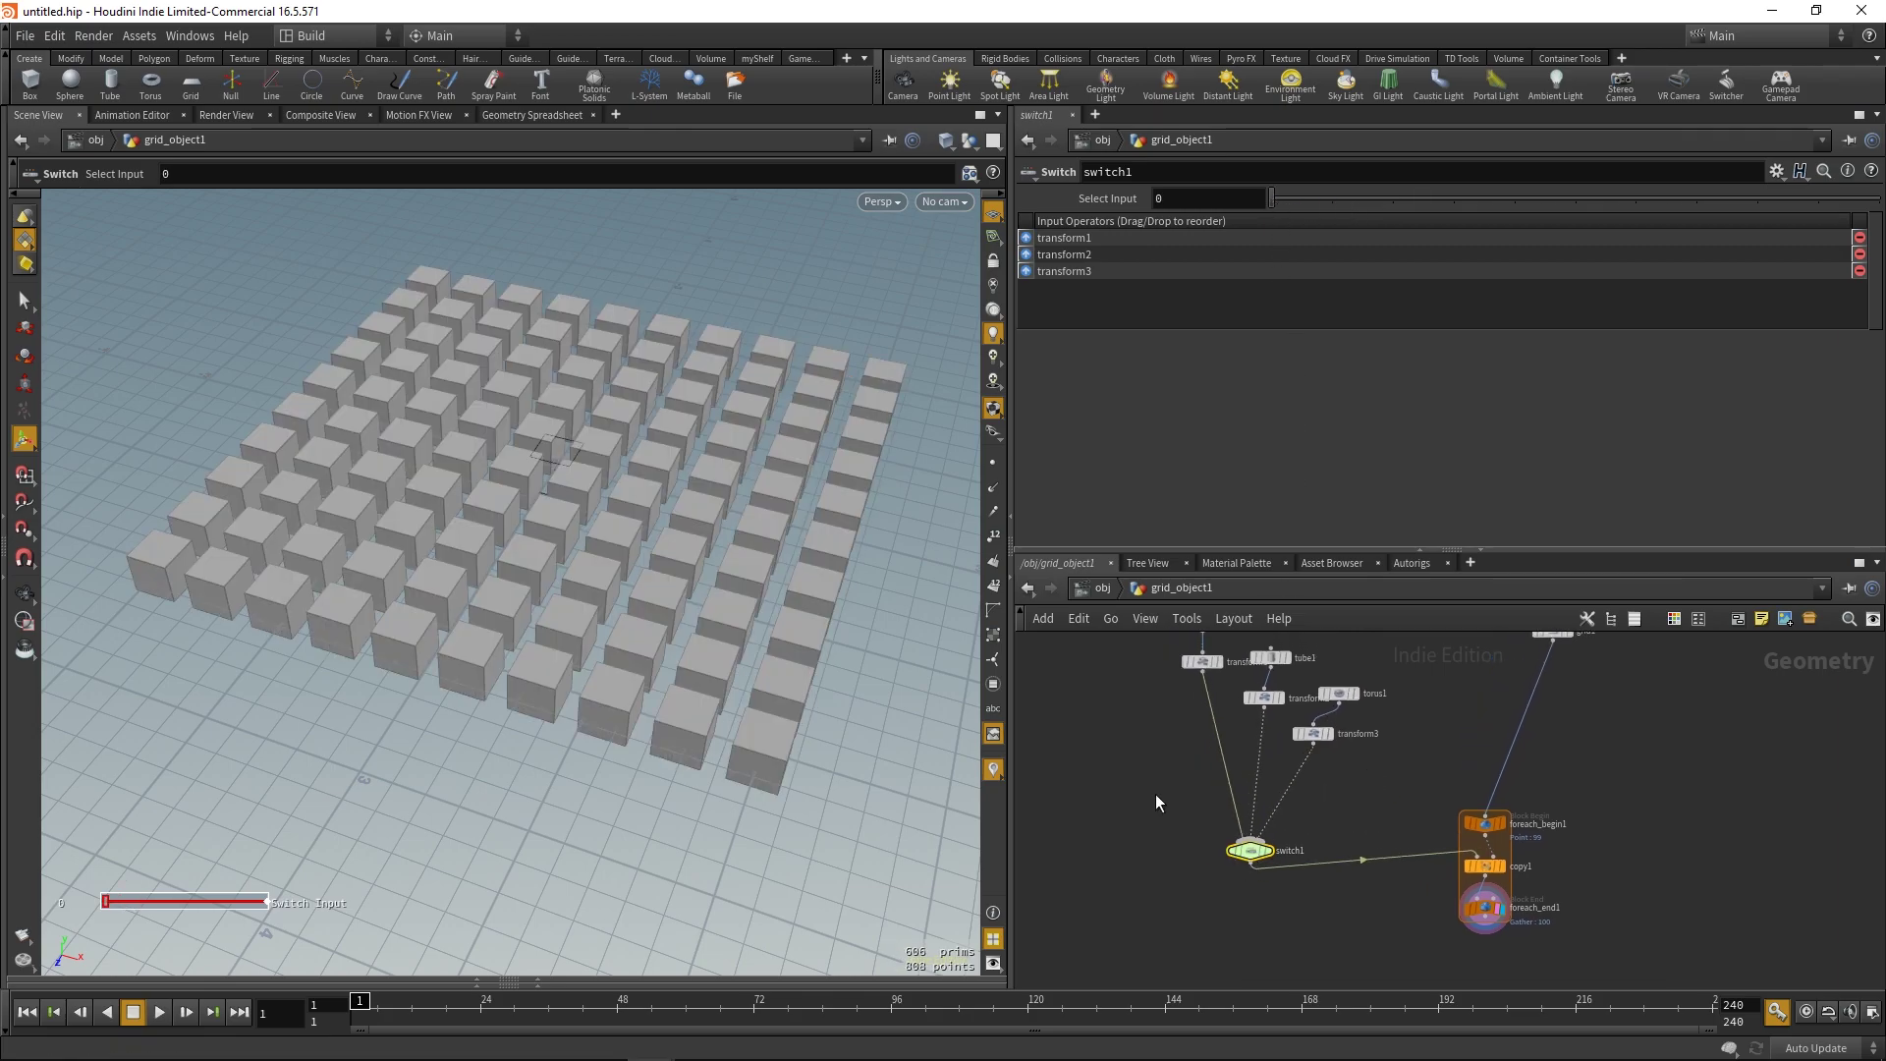
scroll(1161, 792, "up", 1)
key("Tab")
type("color")
key("Return")
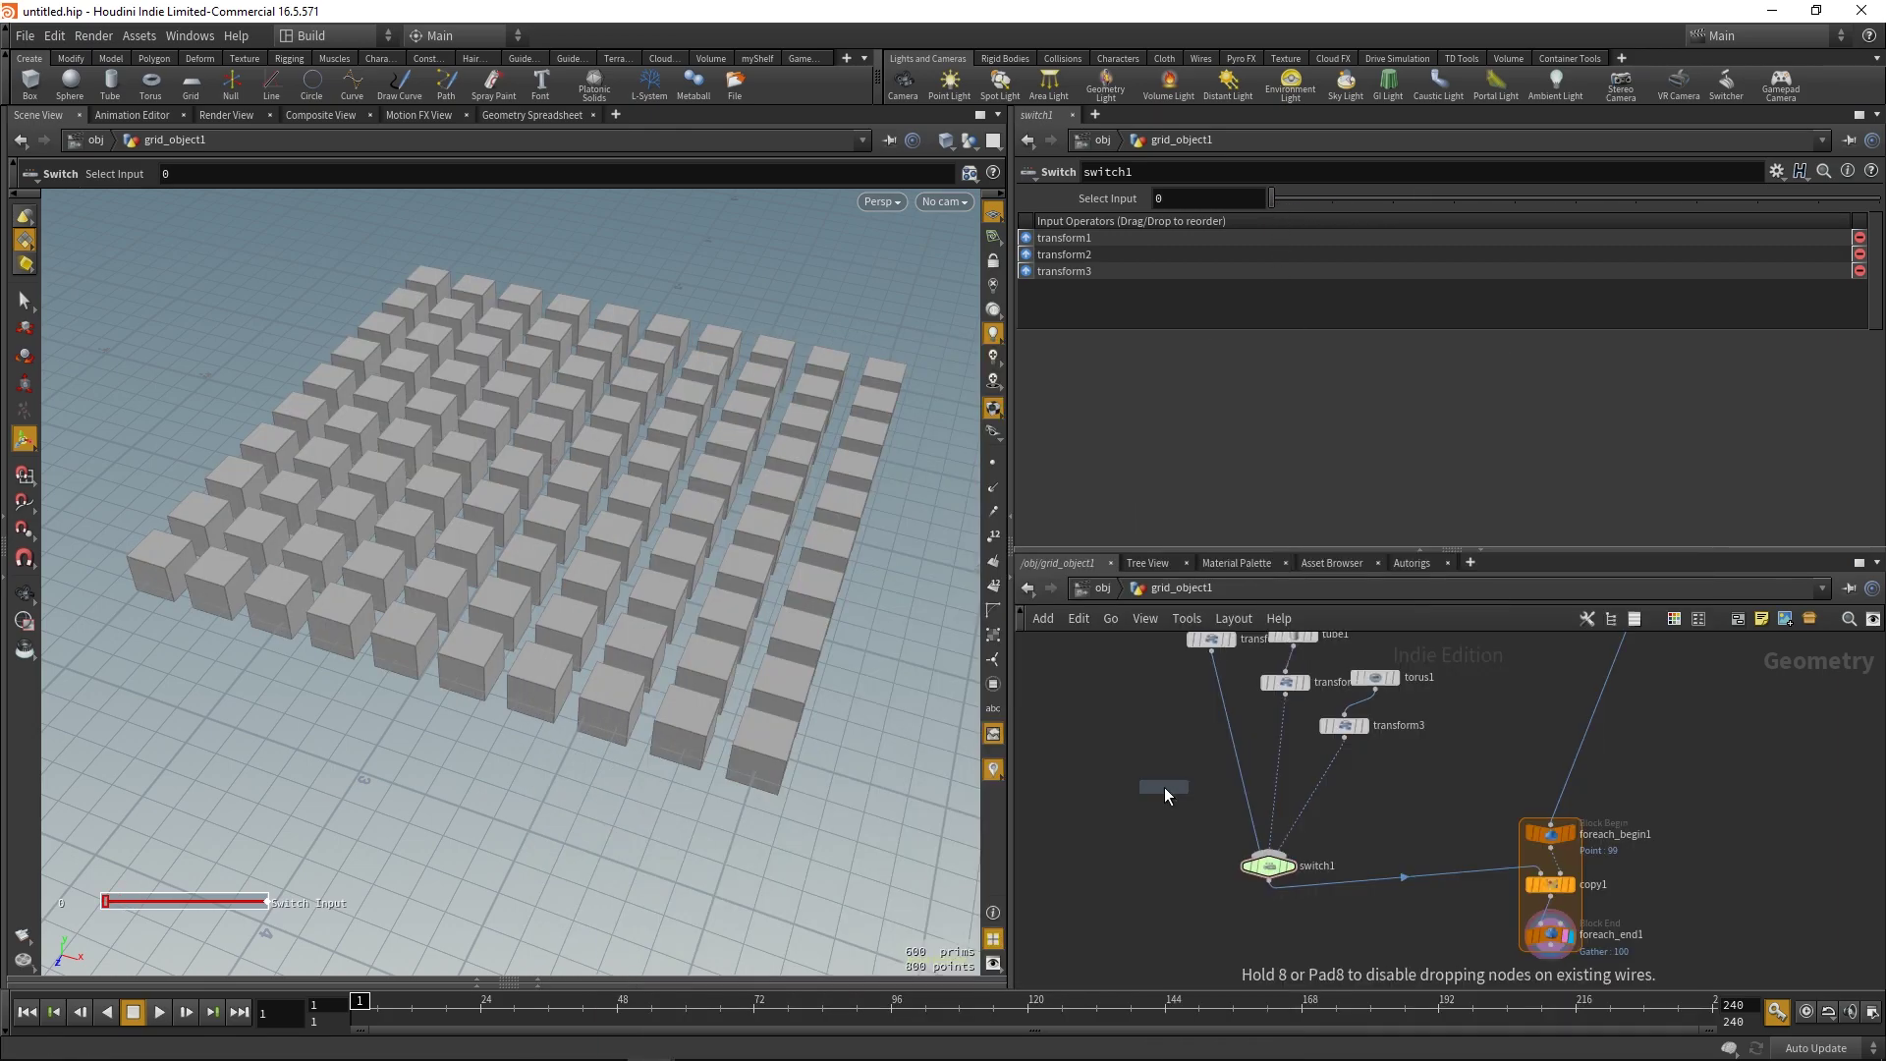
left_click(1164, 787)
left_click_drag(1164, 794, 1228, 758)
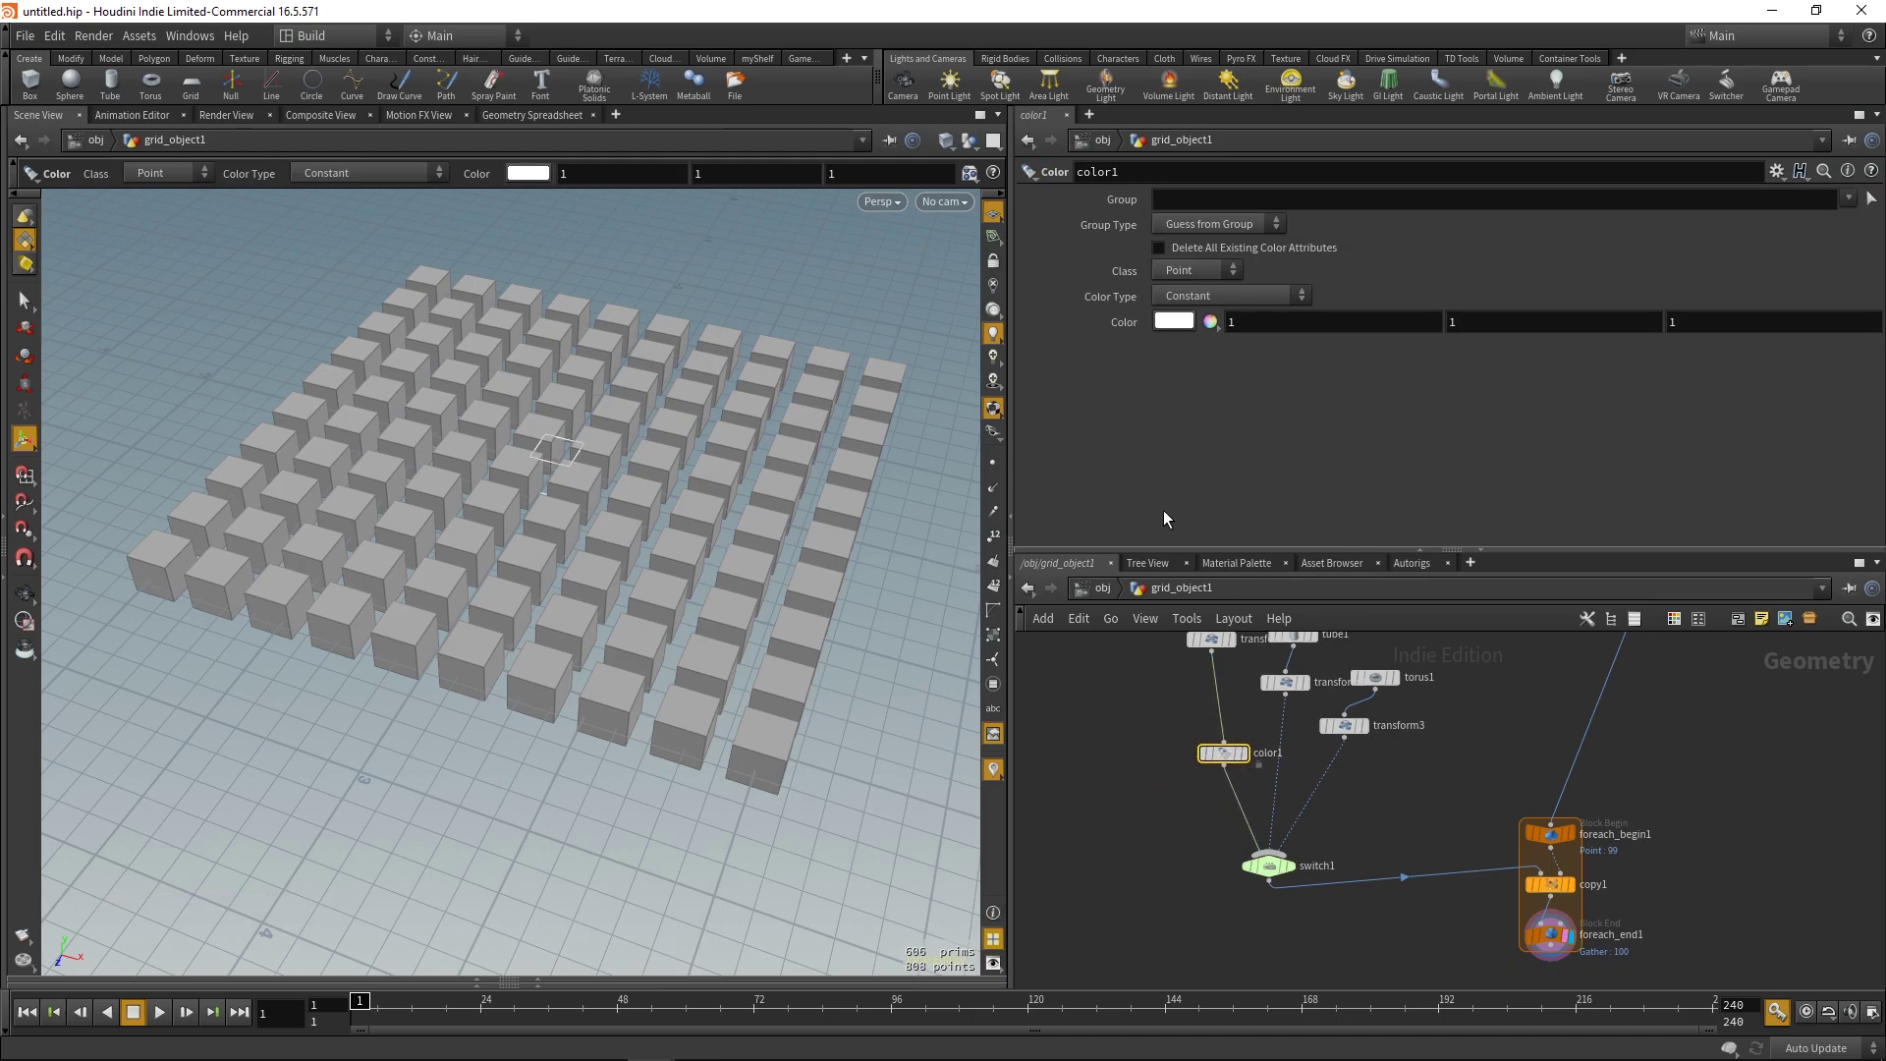
left_click(1174, 321)
left_click(1108, 180)
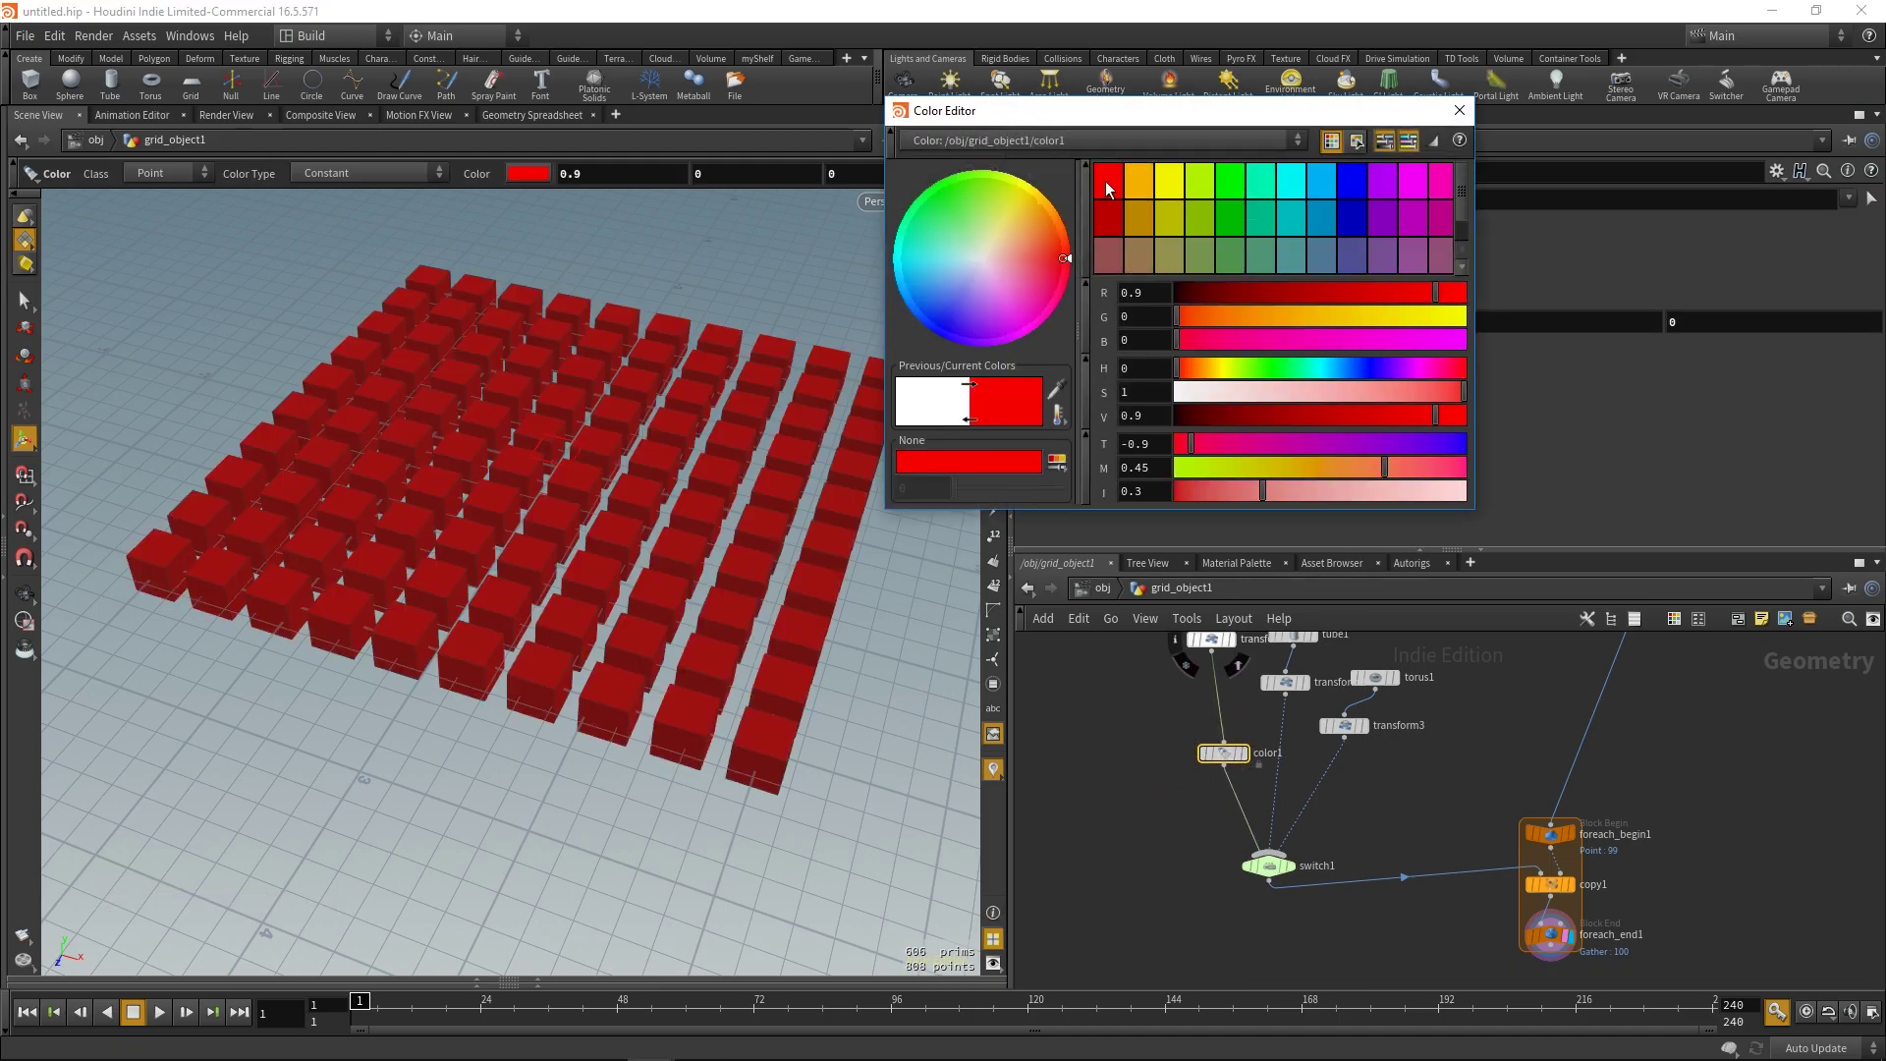
- Duplicate the Color node into the tube and torus branches, coloring the tube green (0, 0.9, 0) and the torus blue (0, 0.45, 0.9)
left_click_drag(1230, 753, 1282, 754)
left_click(1237, 181)
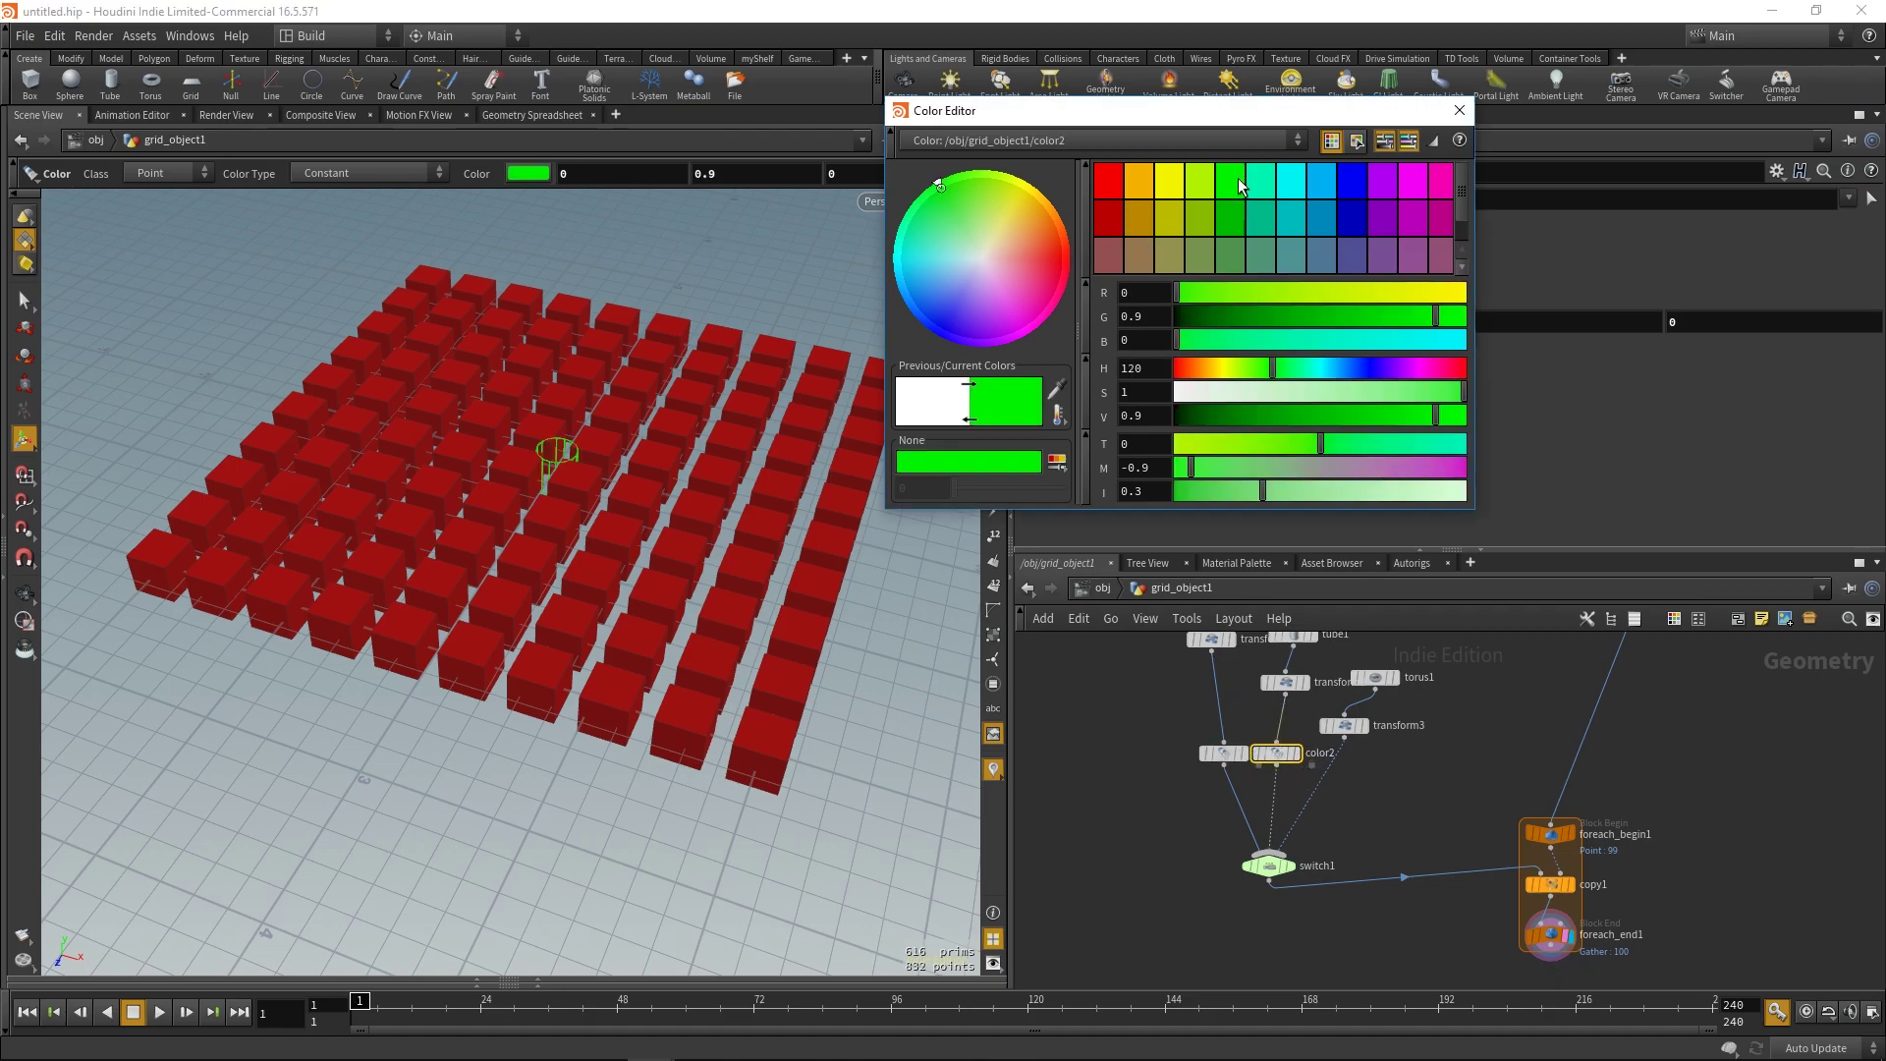
left_click_drag(1289, 751, 1329, 774, "alt")
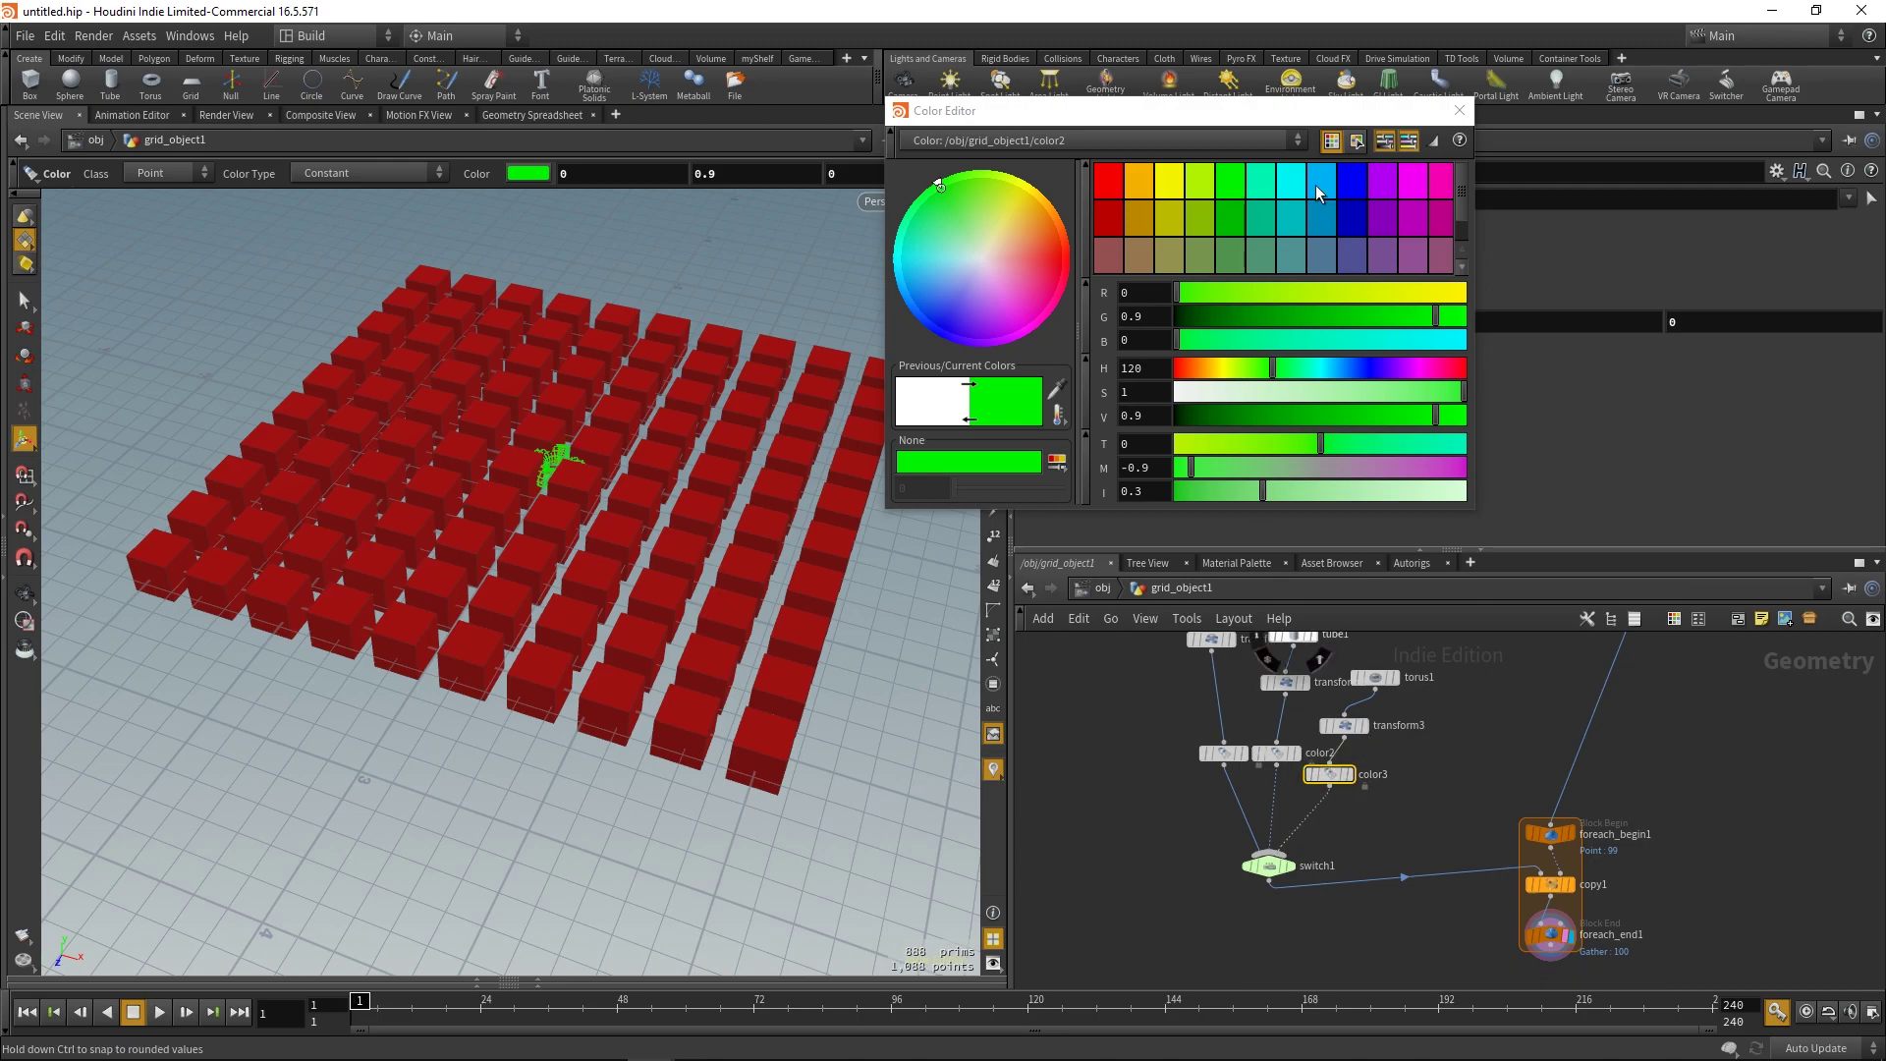
left_click(1355, 182)
left_click(1326, 183)
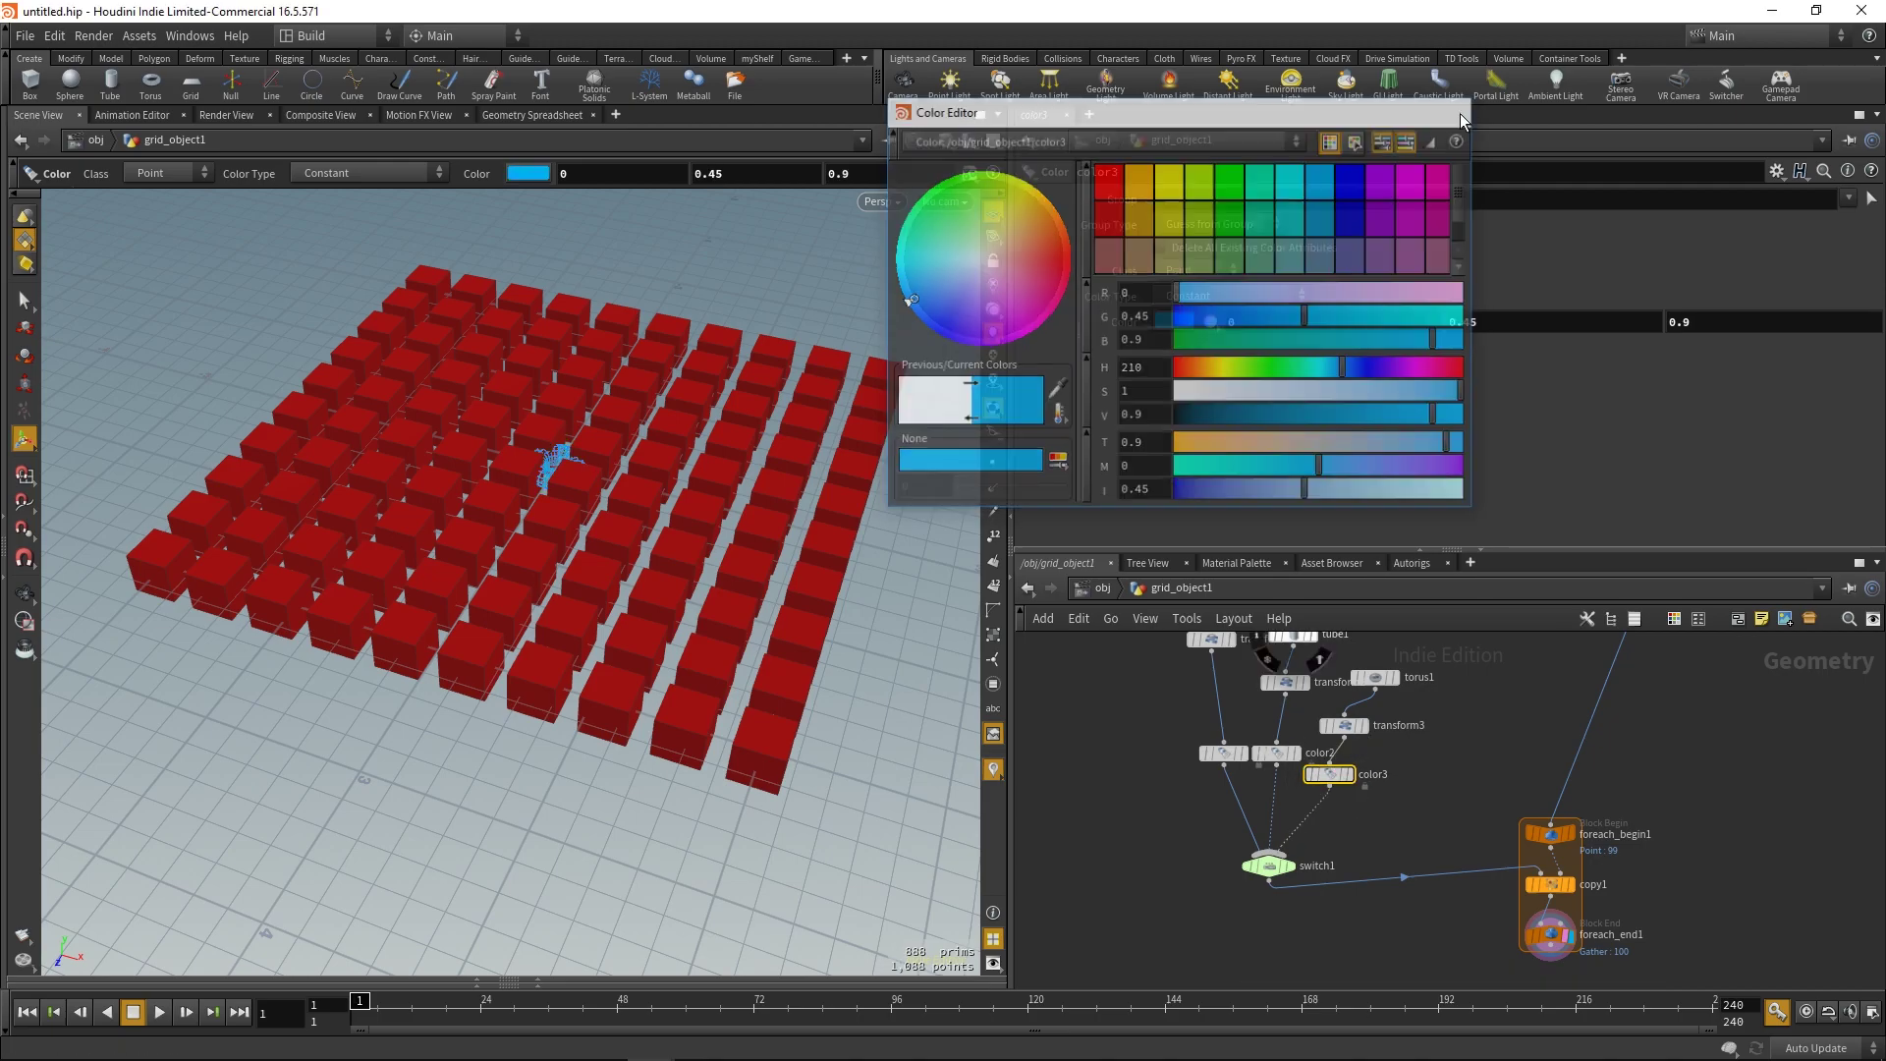
left_click(1460, 110)
- Turn on End Caps for the tube
middle_click_drag(1297, 688, 1289, 746)
left_click(1285, 694)
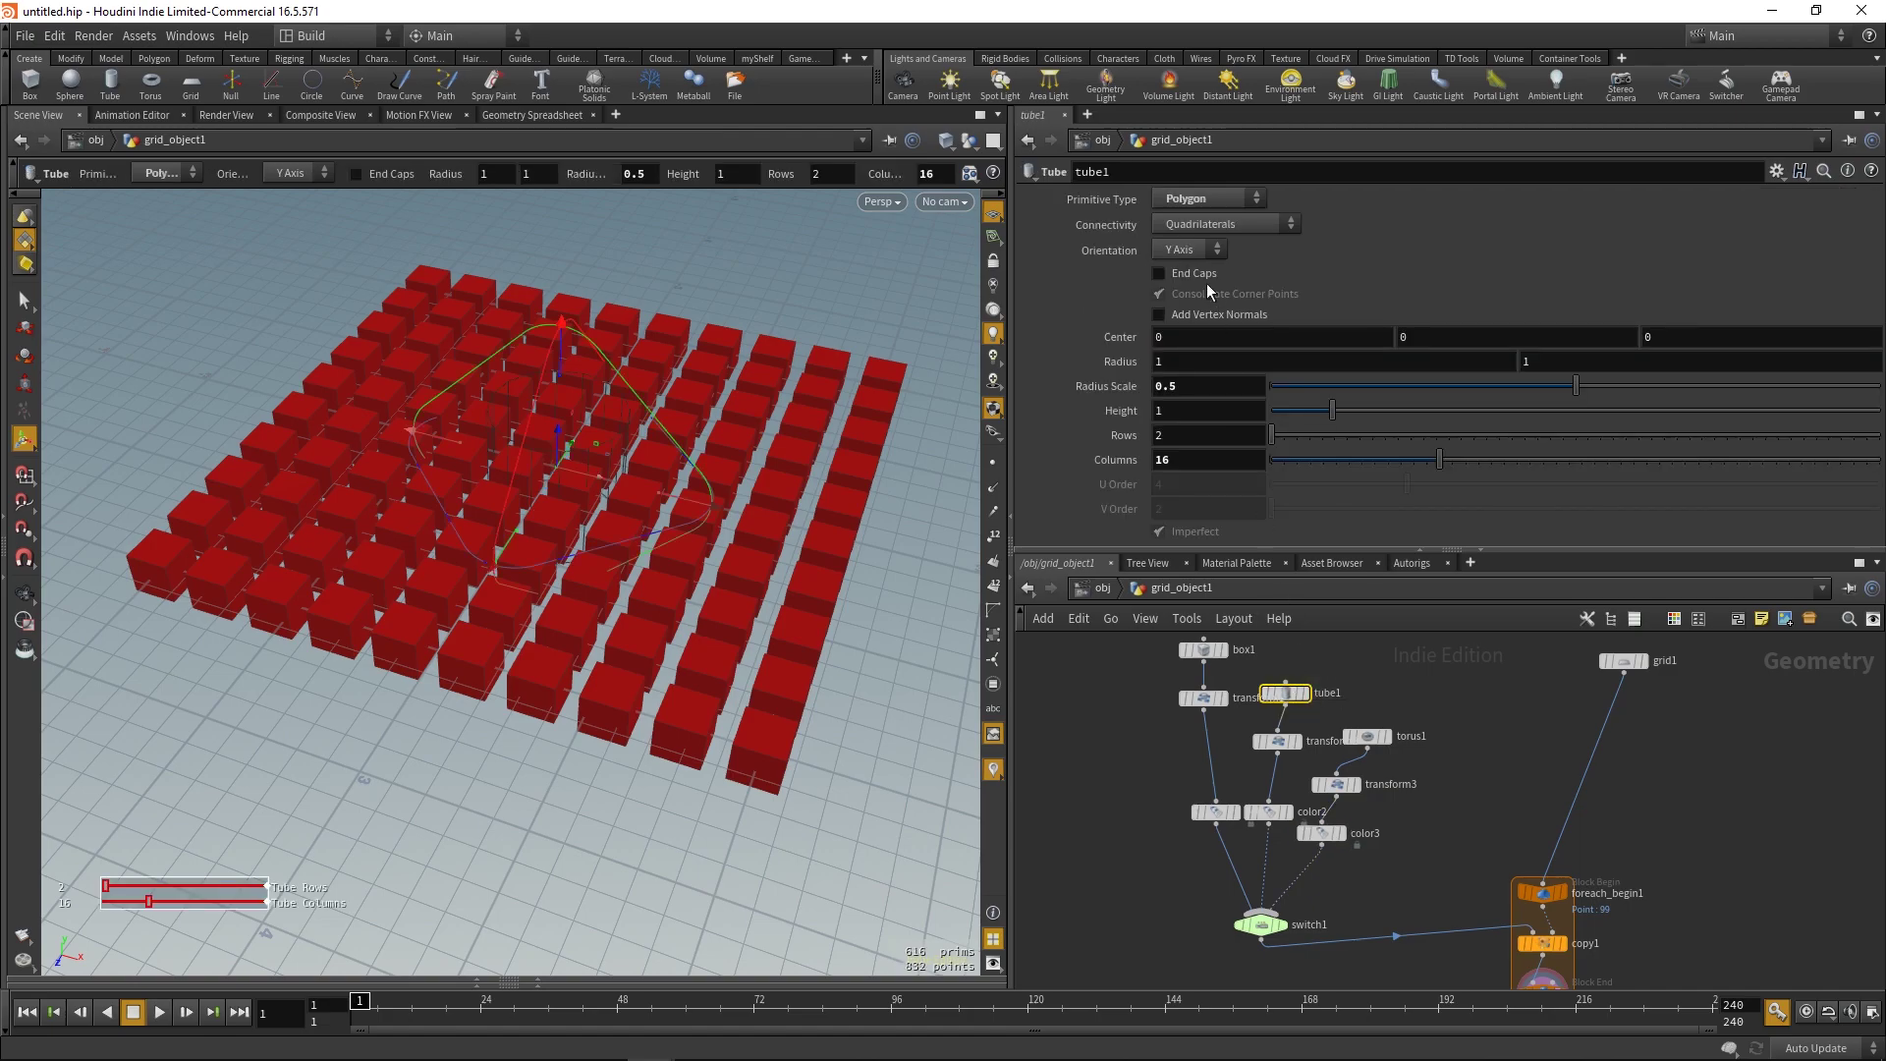
middle_click_drag(1461, 787, 1435, 676)
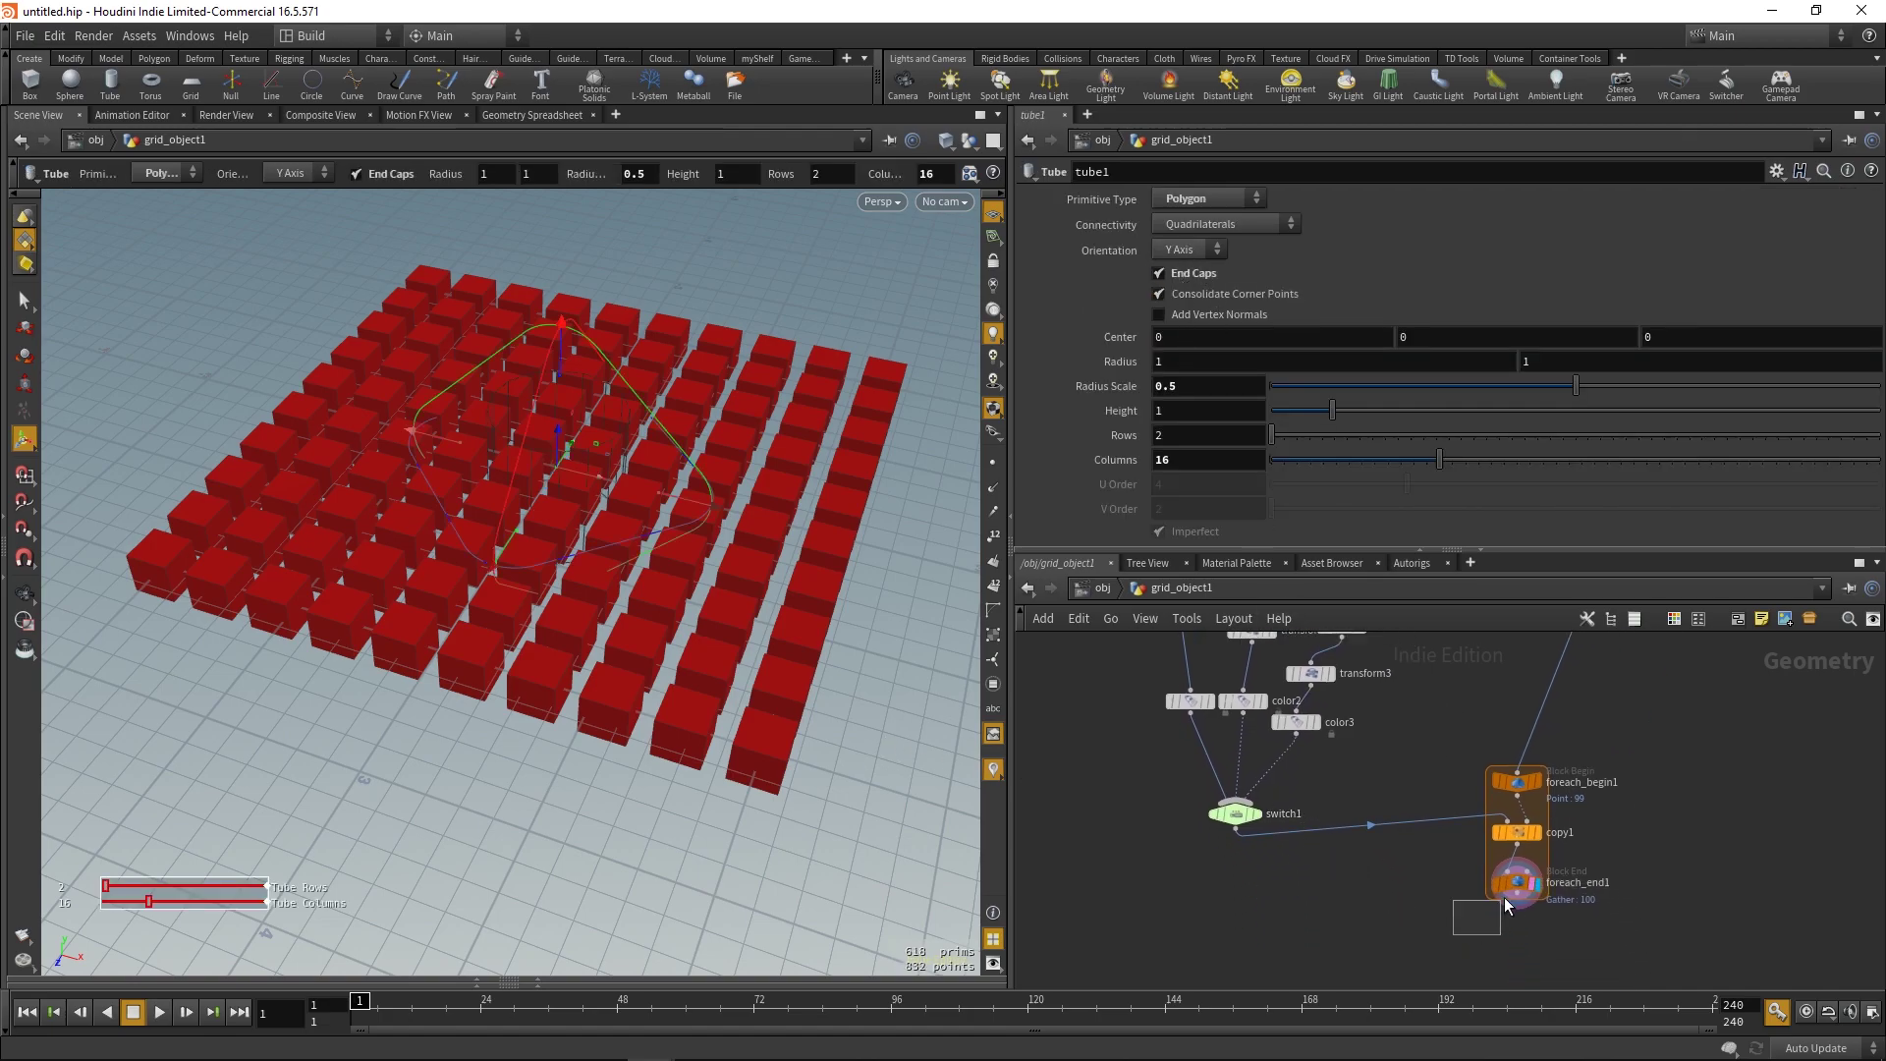
- Space out the for-each block by moving foreach_end1 and then copy1 further down in the network
left_click_drag(1505, 898, 1528, 875)
middle_click_drag(1678, 880, 1570, 839)
left_click_drag(1415, 849, 1413, 918)
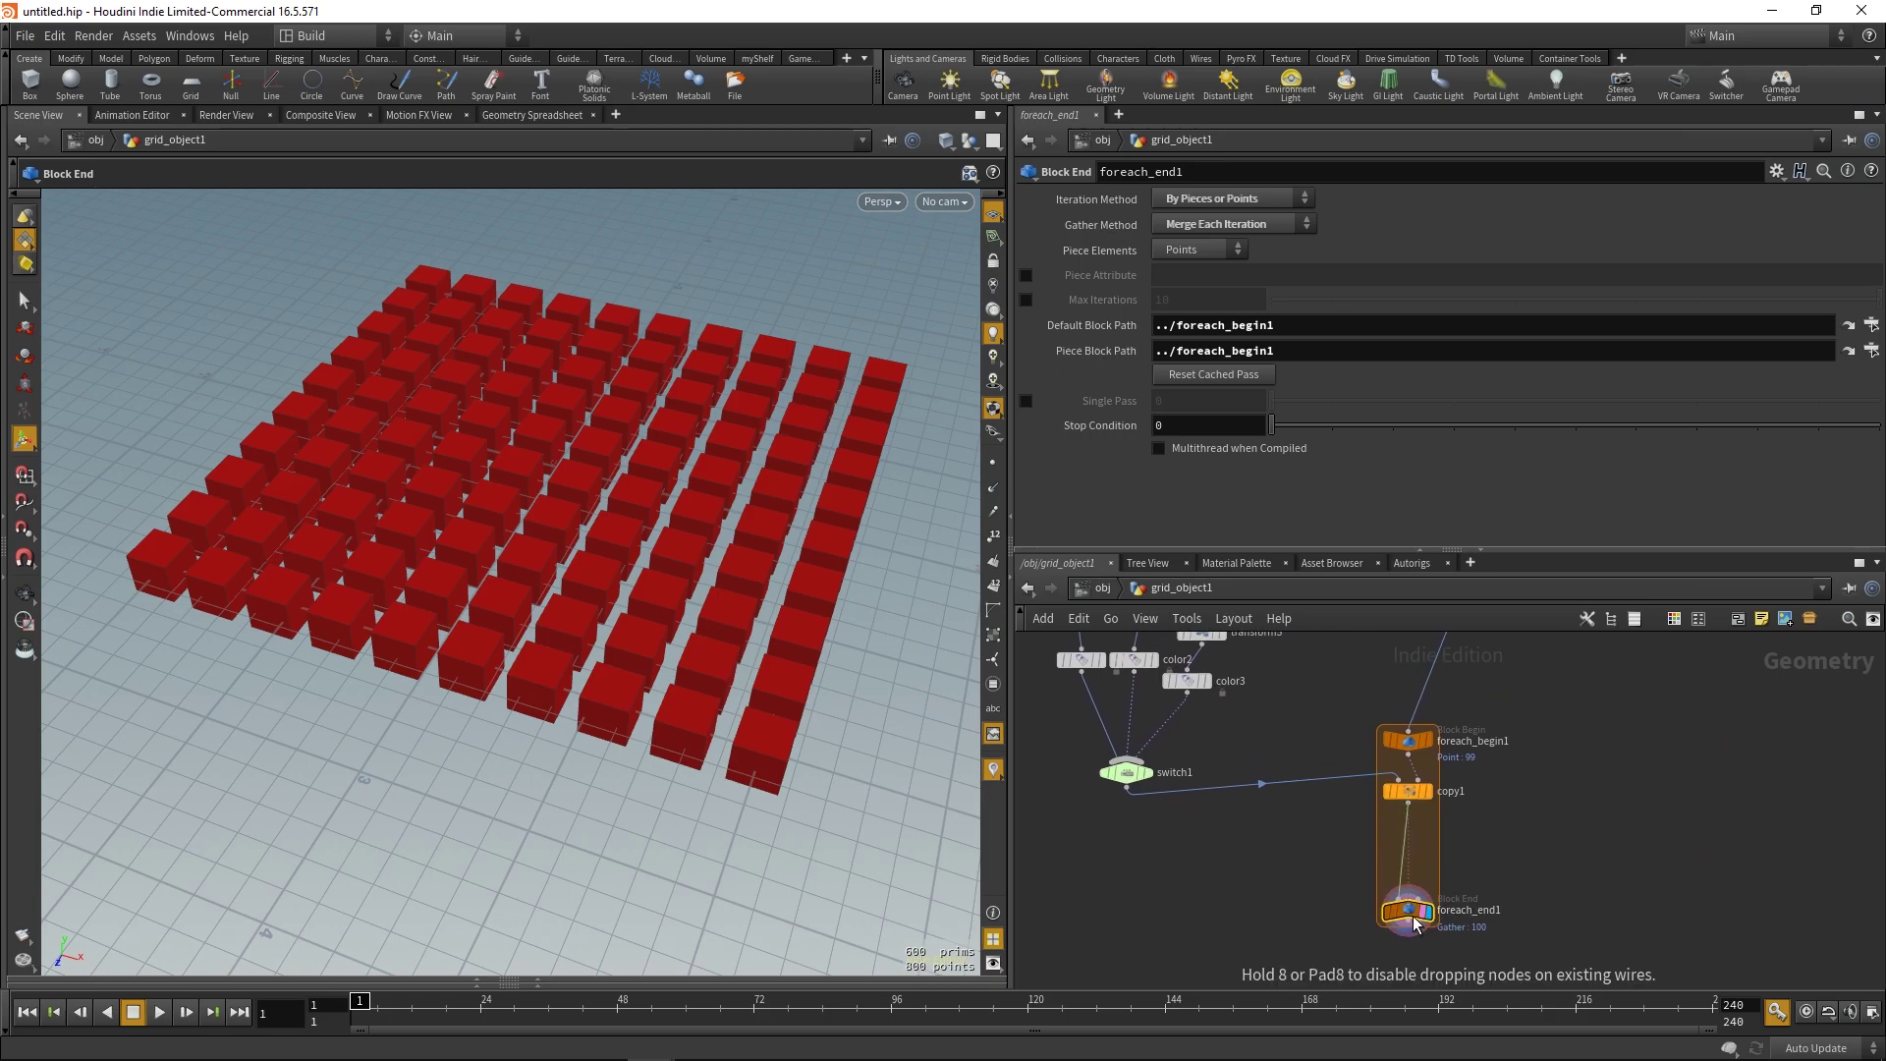
left_click_drag(1418, 804, 1407, 842)
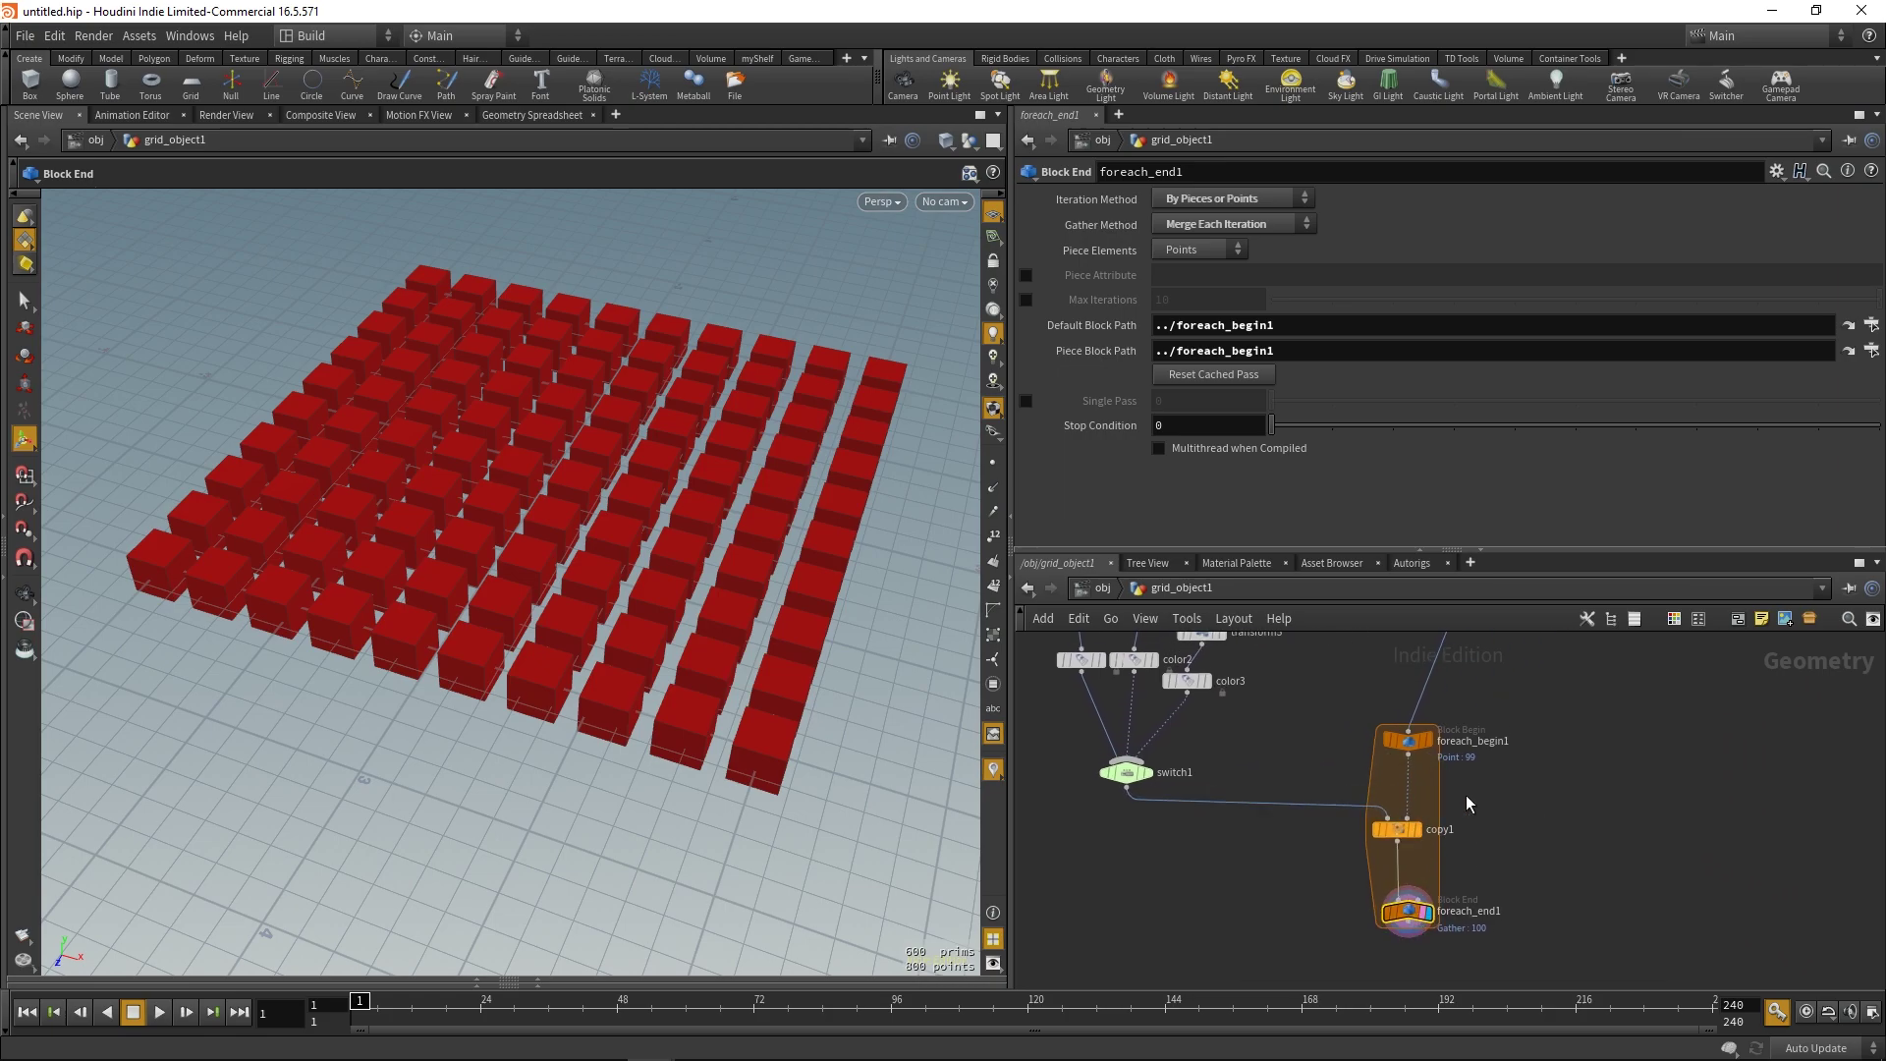
- Create a meta import node for foreach_begin1 and examine its detail attributes in the geometry spreadsheet
left_click(1415, 746)
left_click(1232, 249)
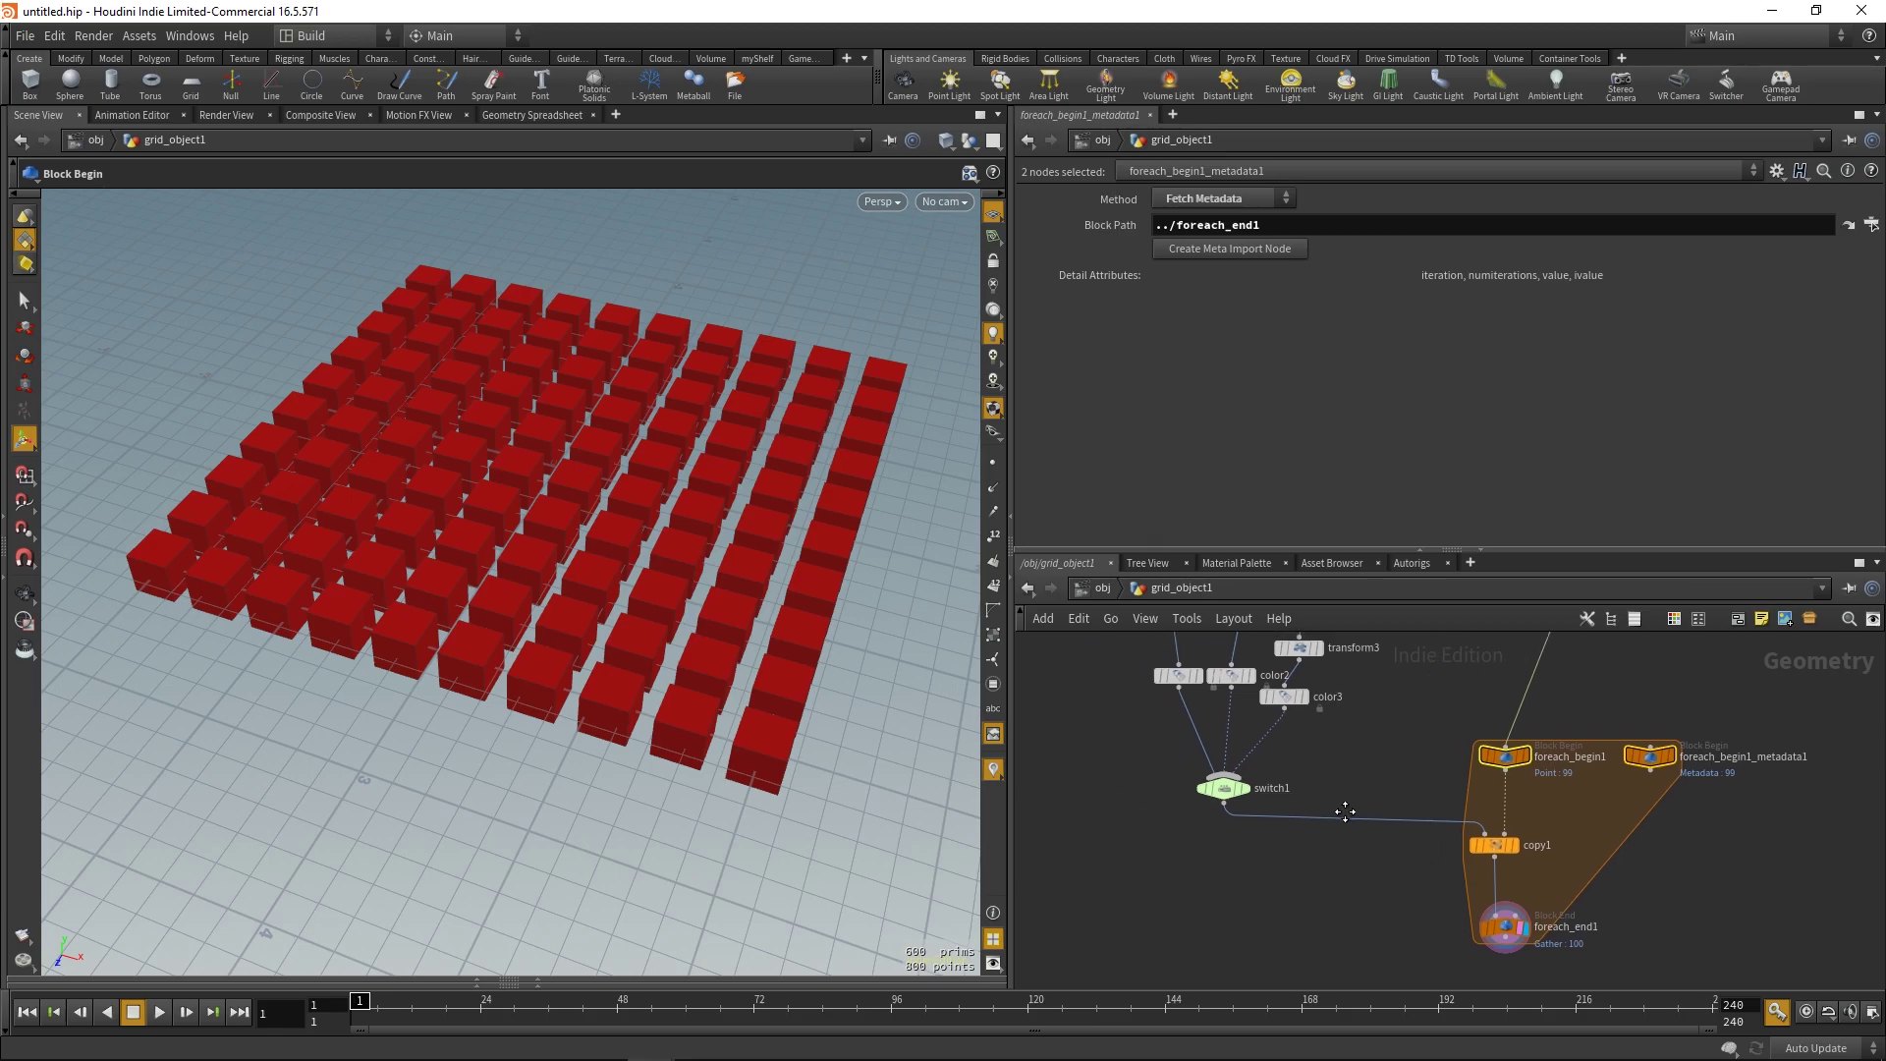
left_click(1675, 764)
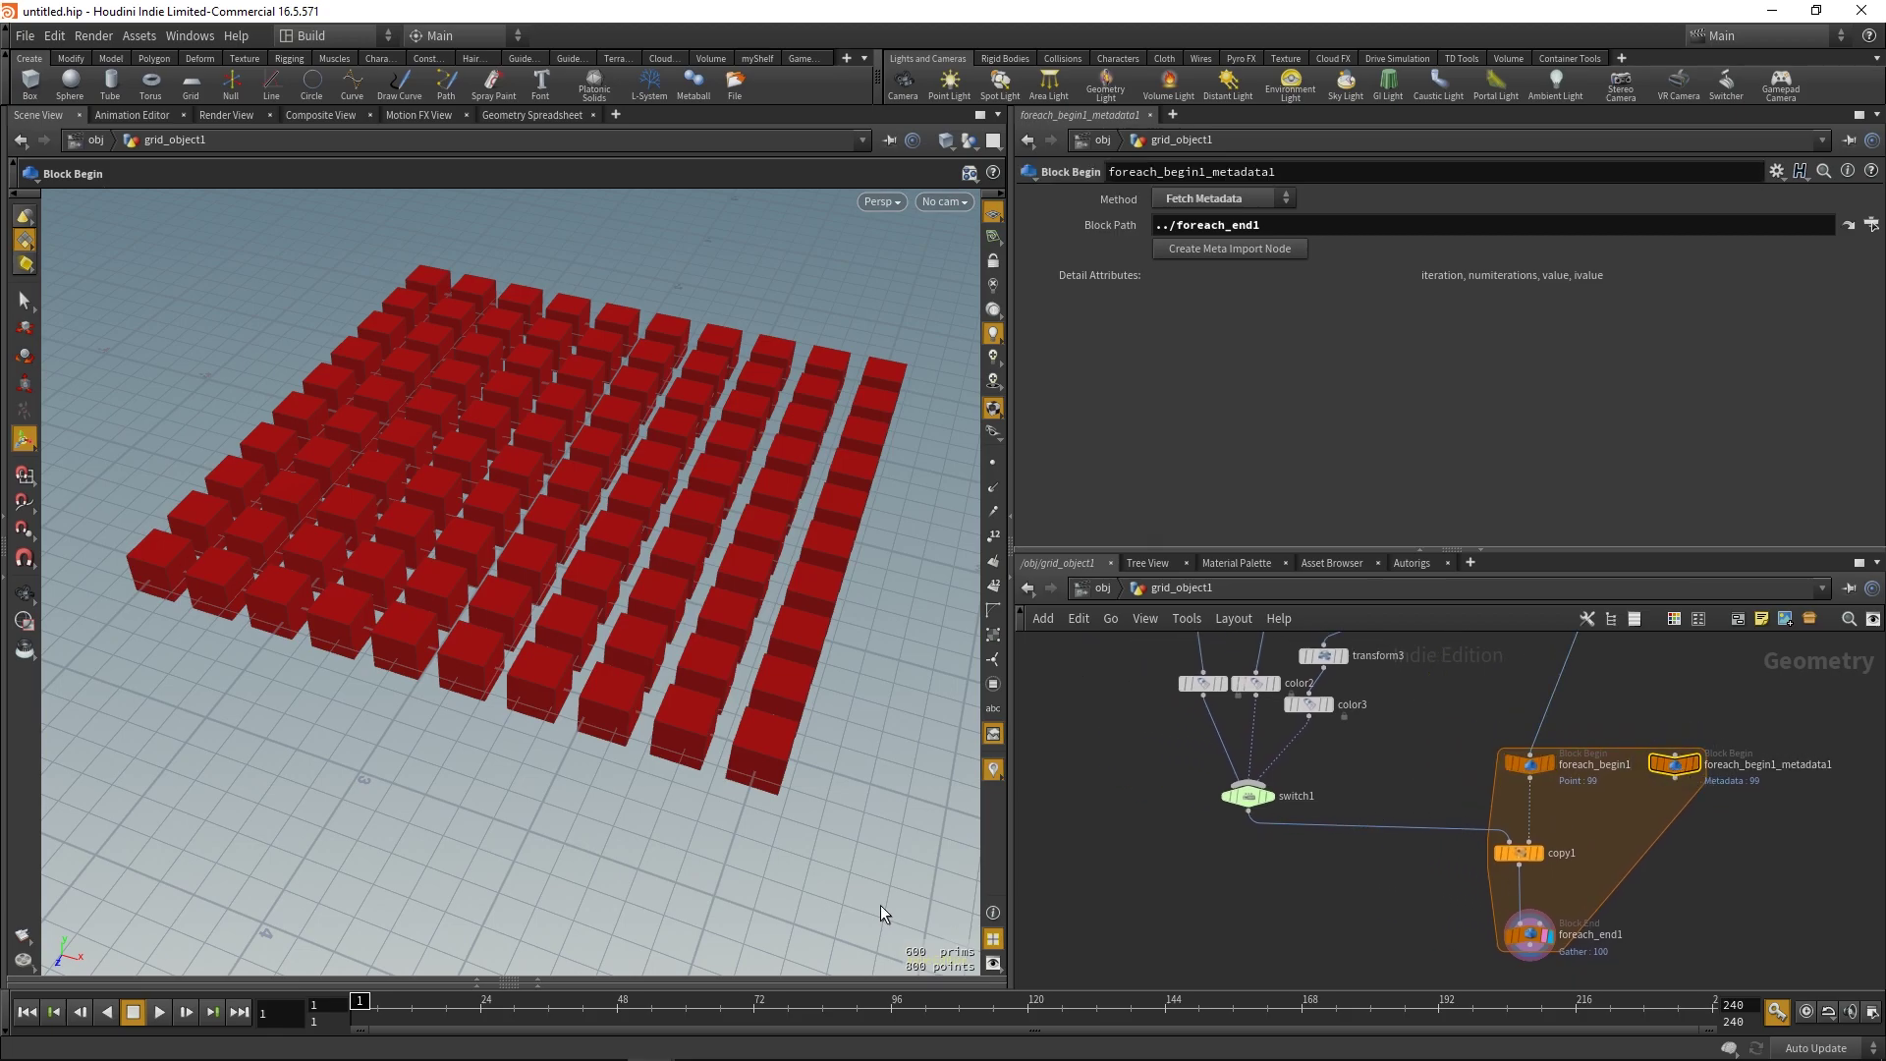
left_click(539, 980)
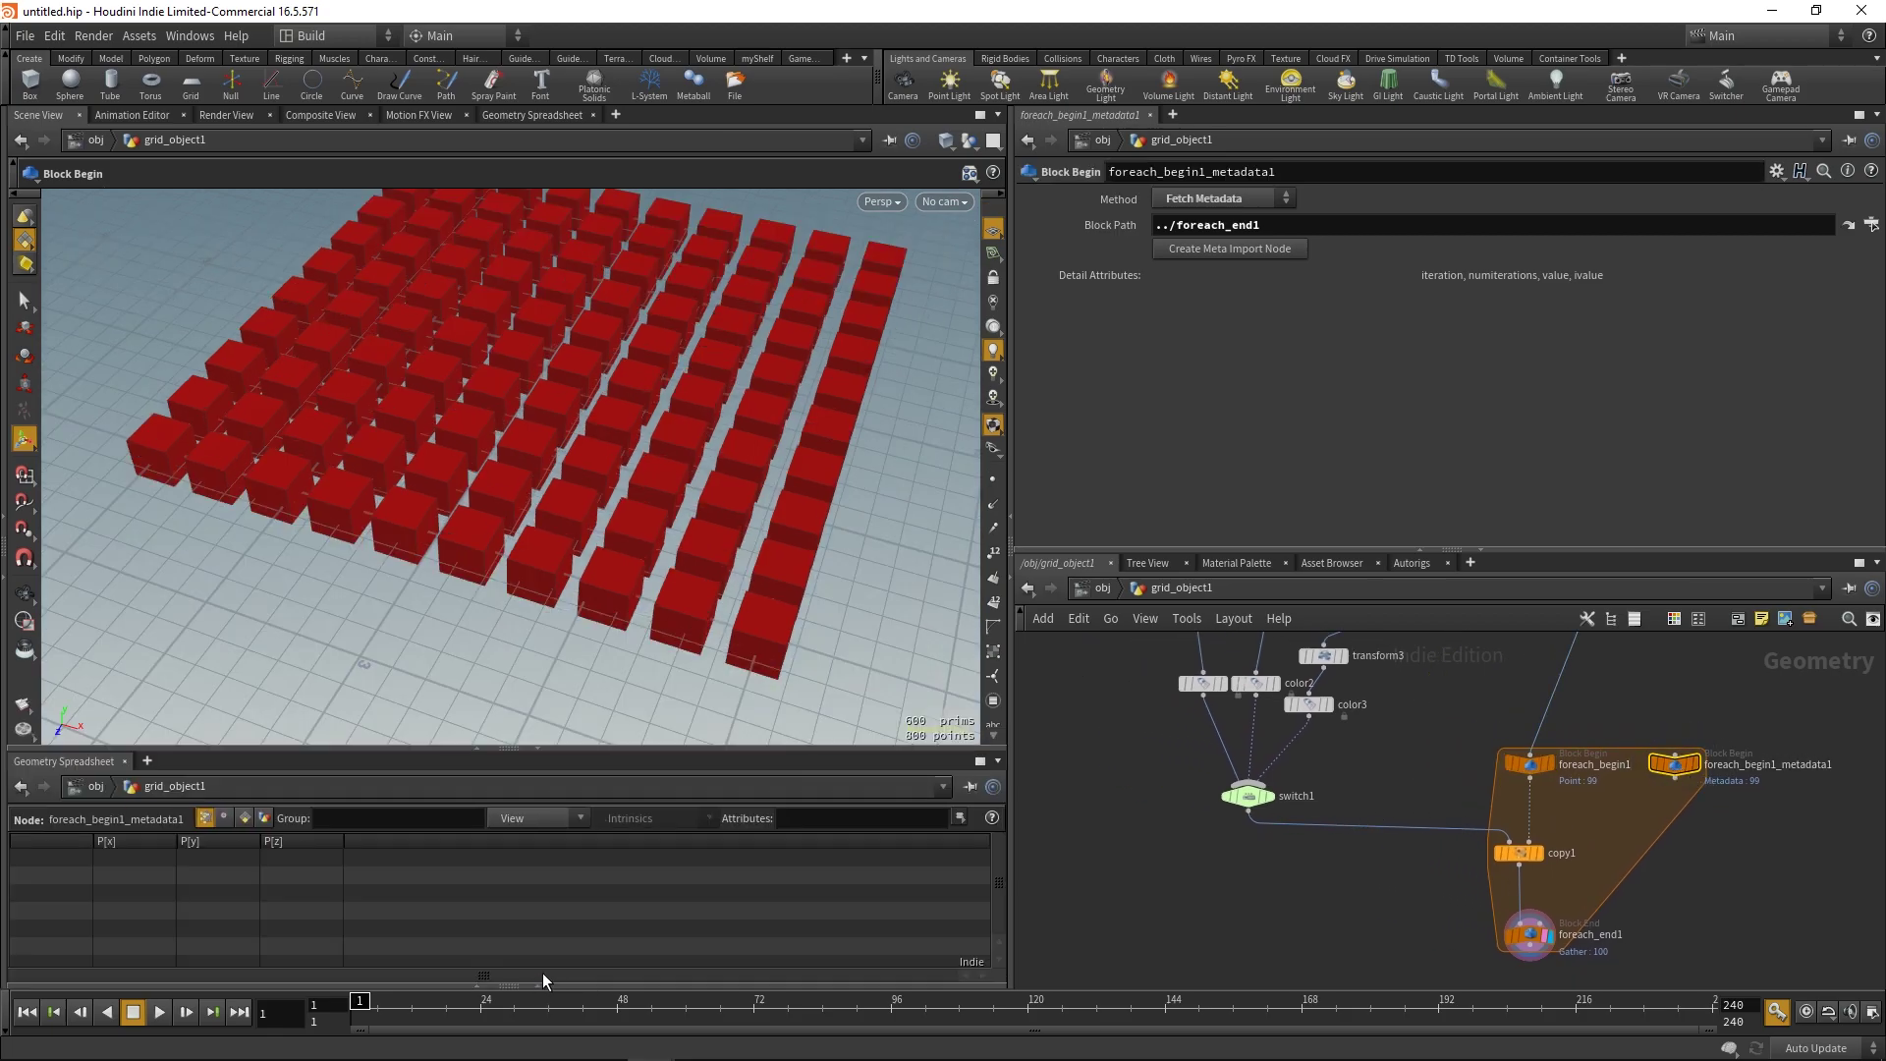
left_click(263, 818)
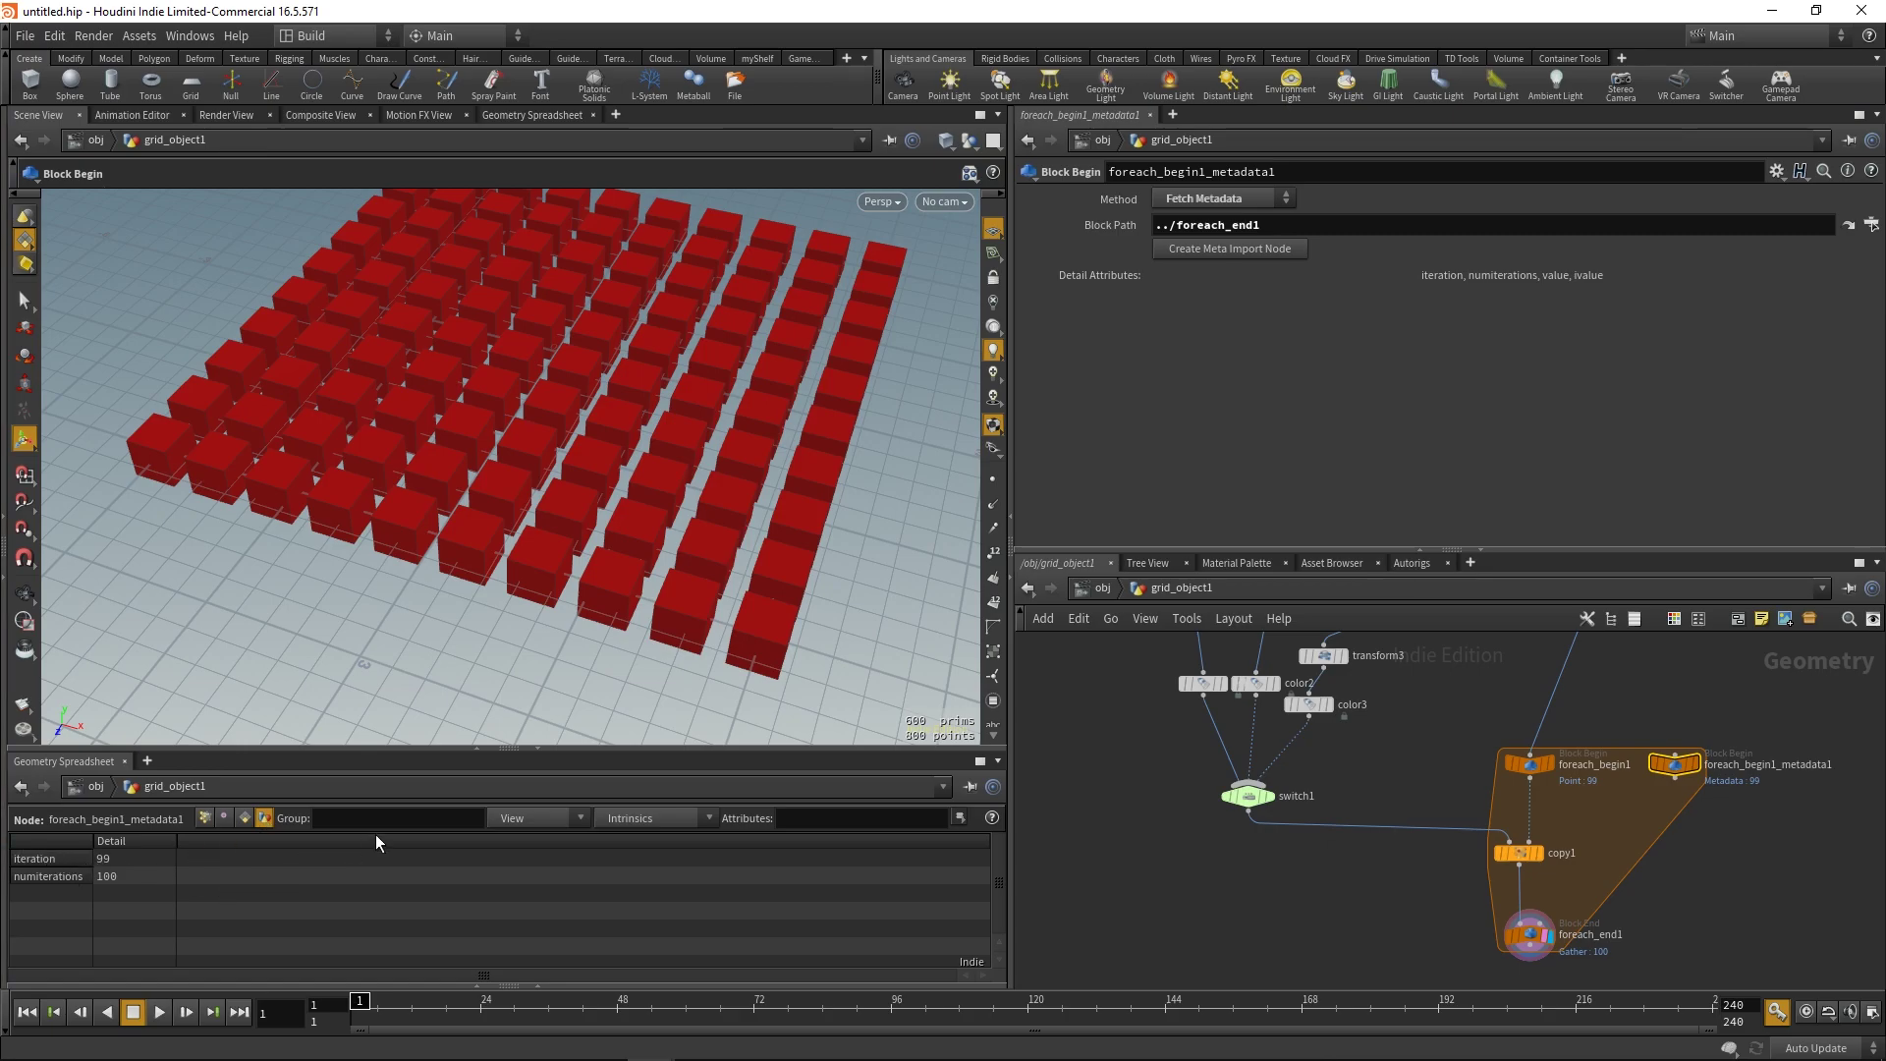
left_click(539, 753)
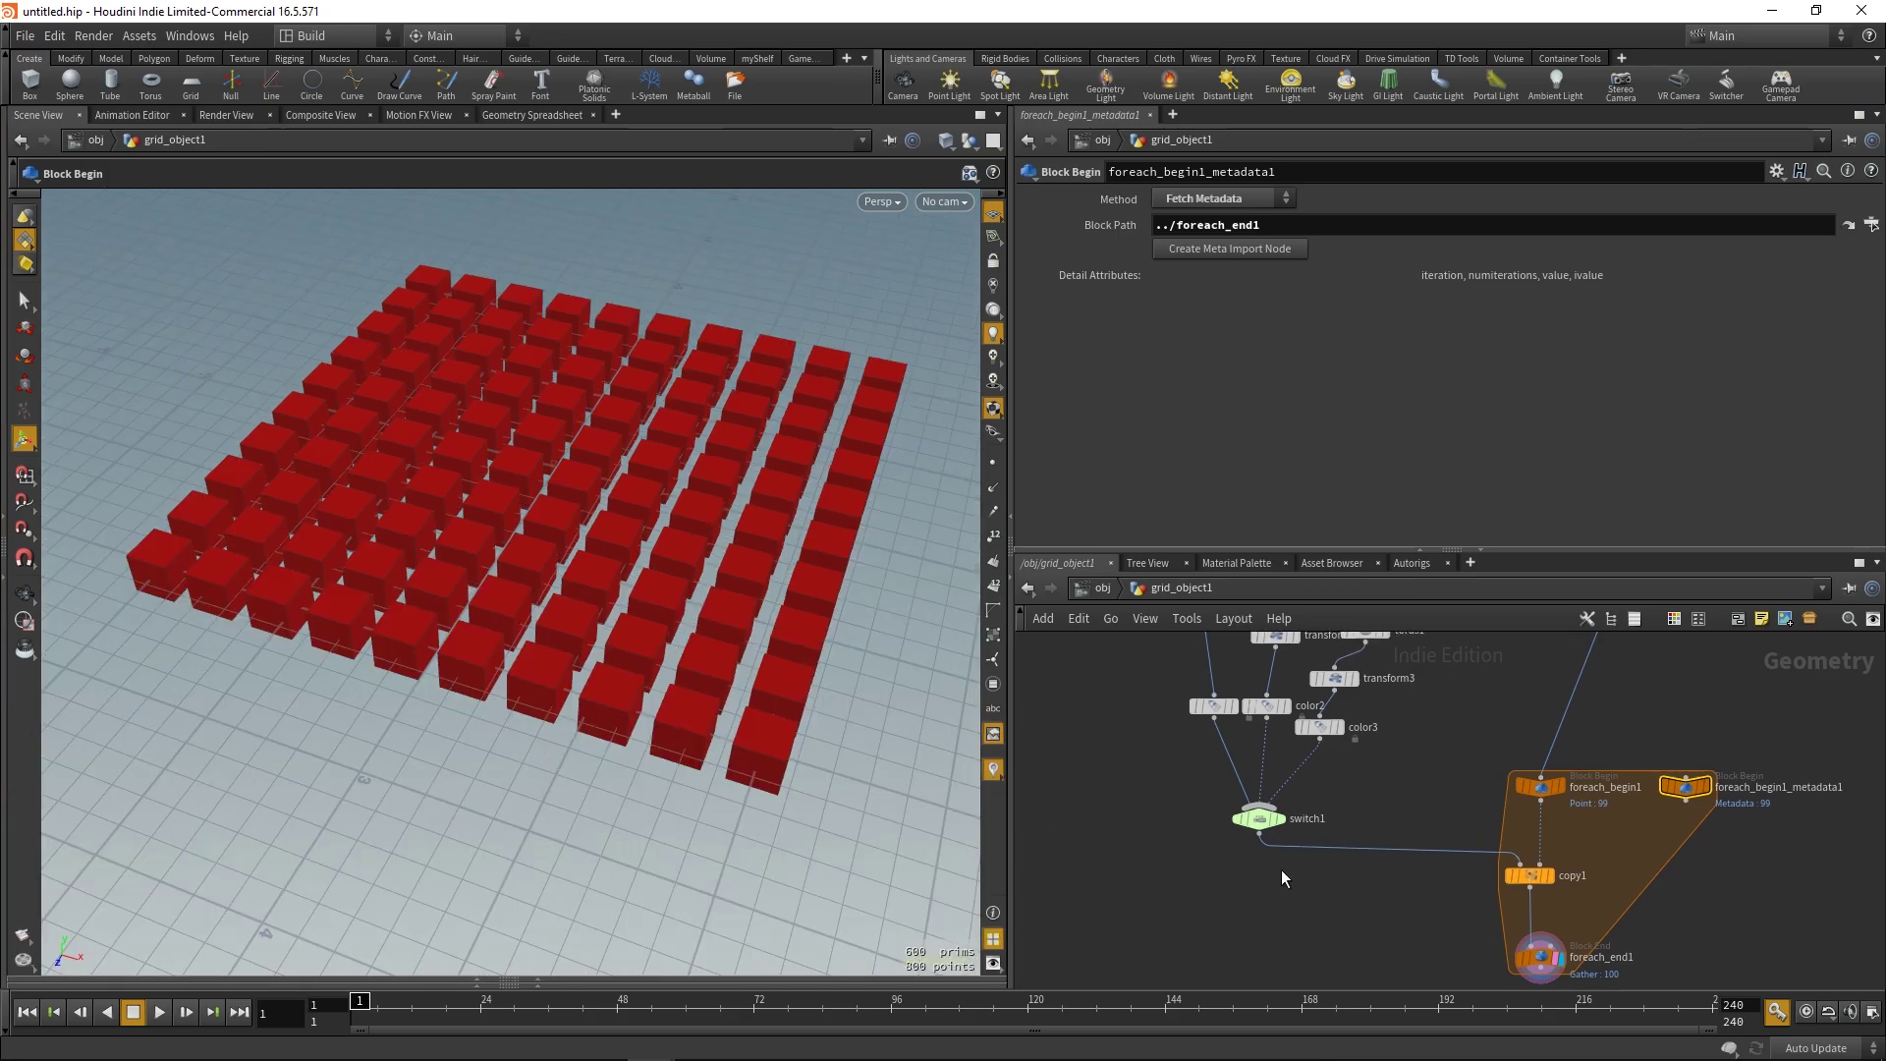
- Set switch1's Select Input to the expression detail("../foreach_begin1_metadata1/", iteration, 0)
left_click_drag(1233, 799, 1344, 783)
left_click(1208, 198)
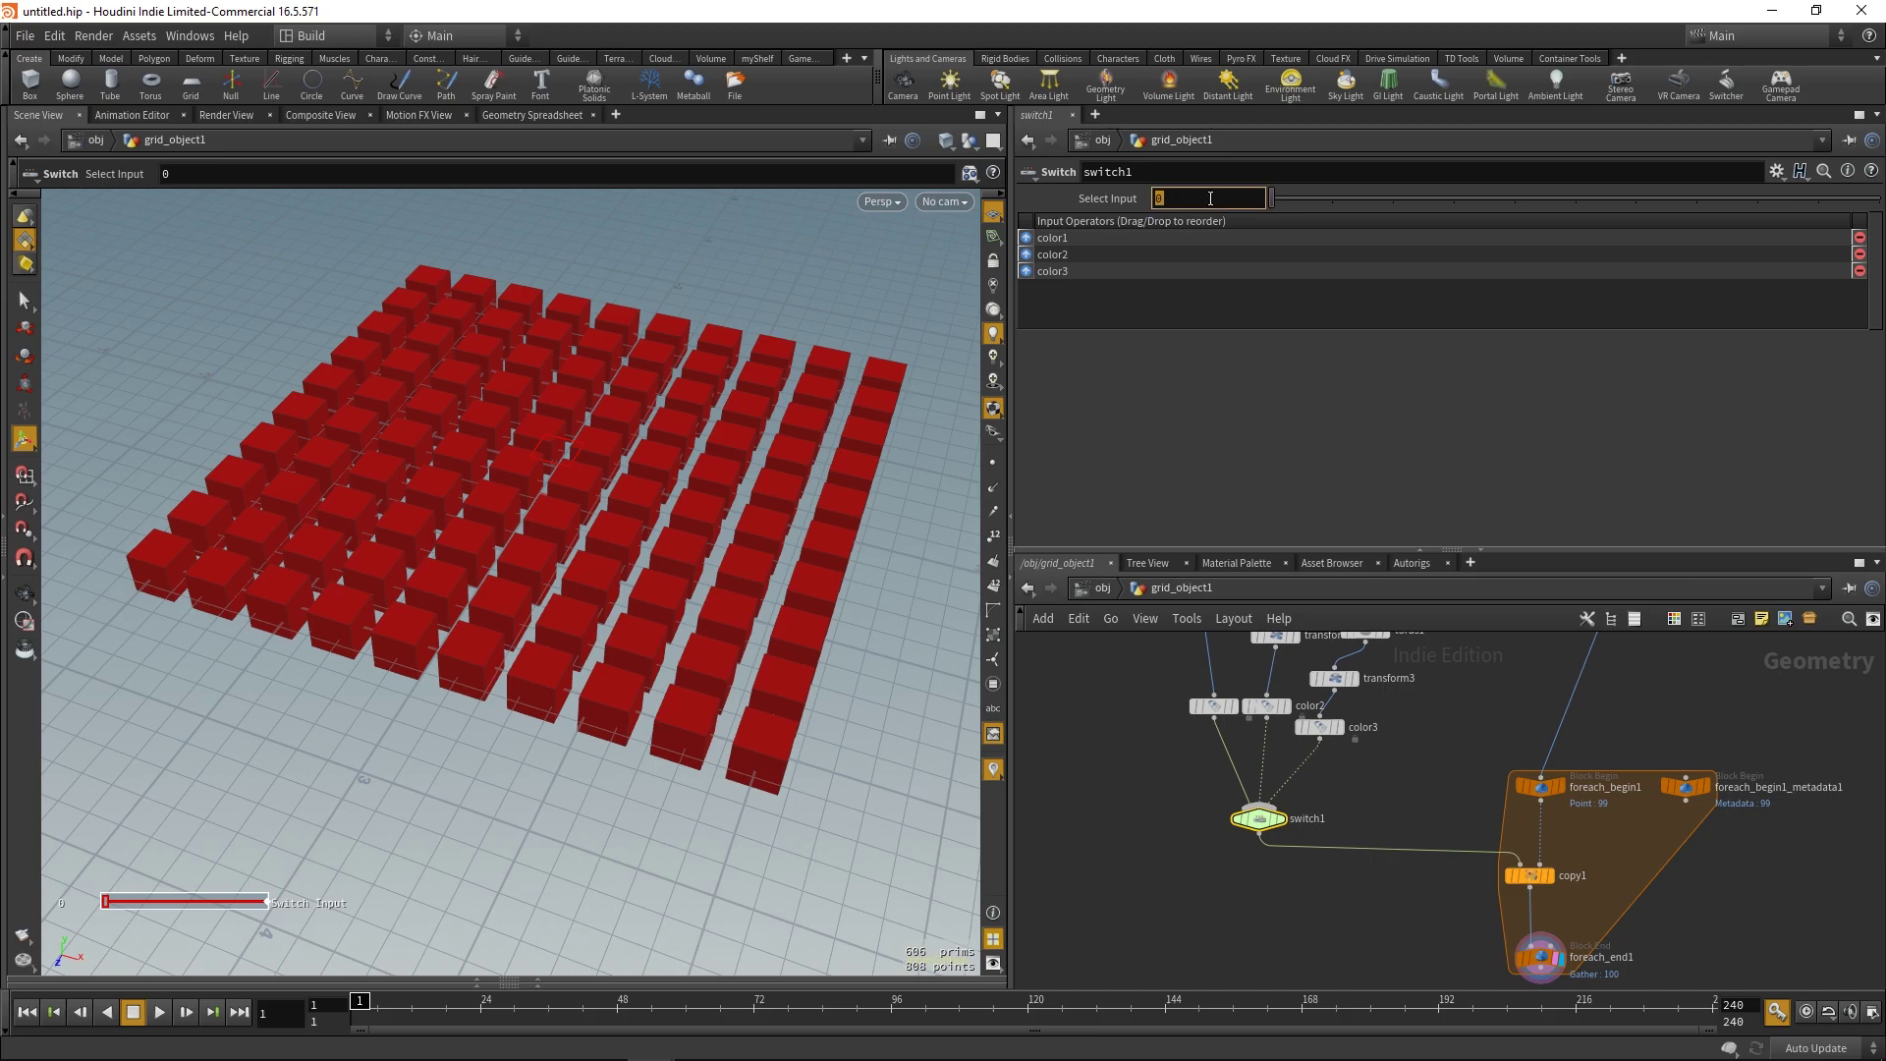
type("detail")
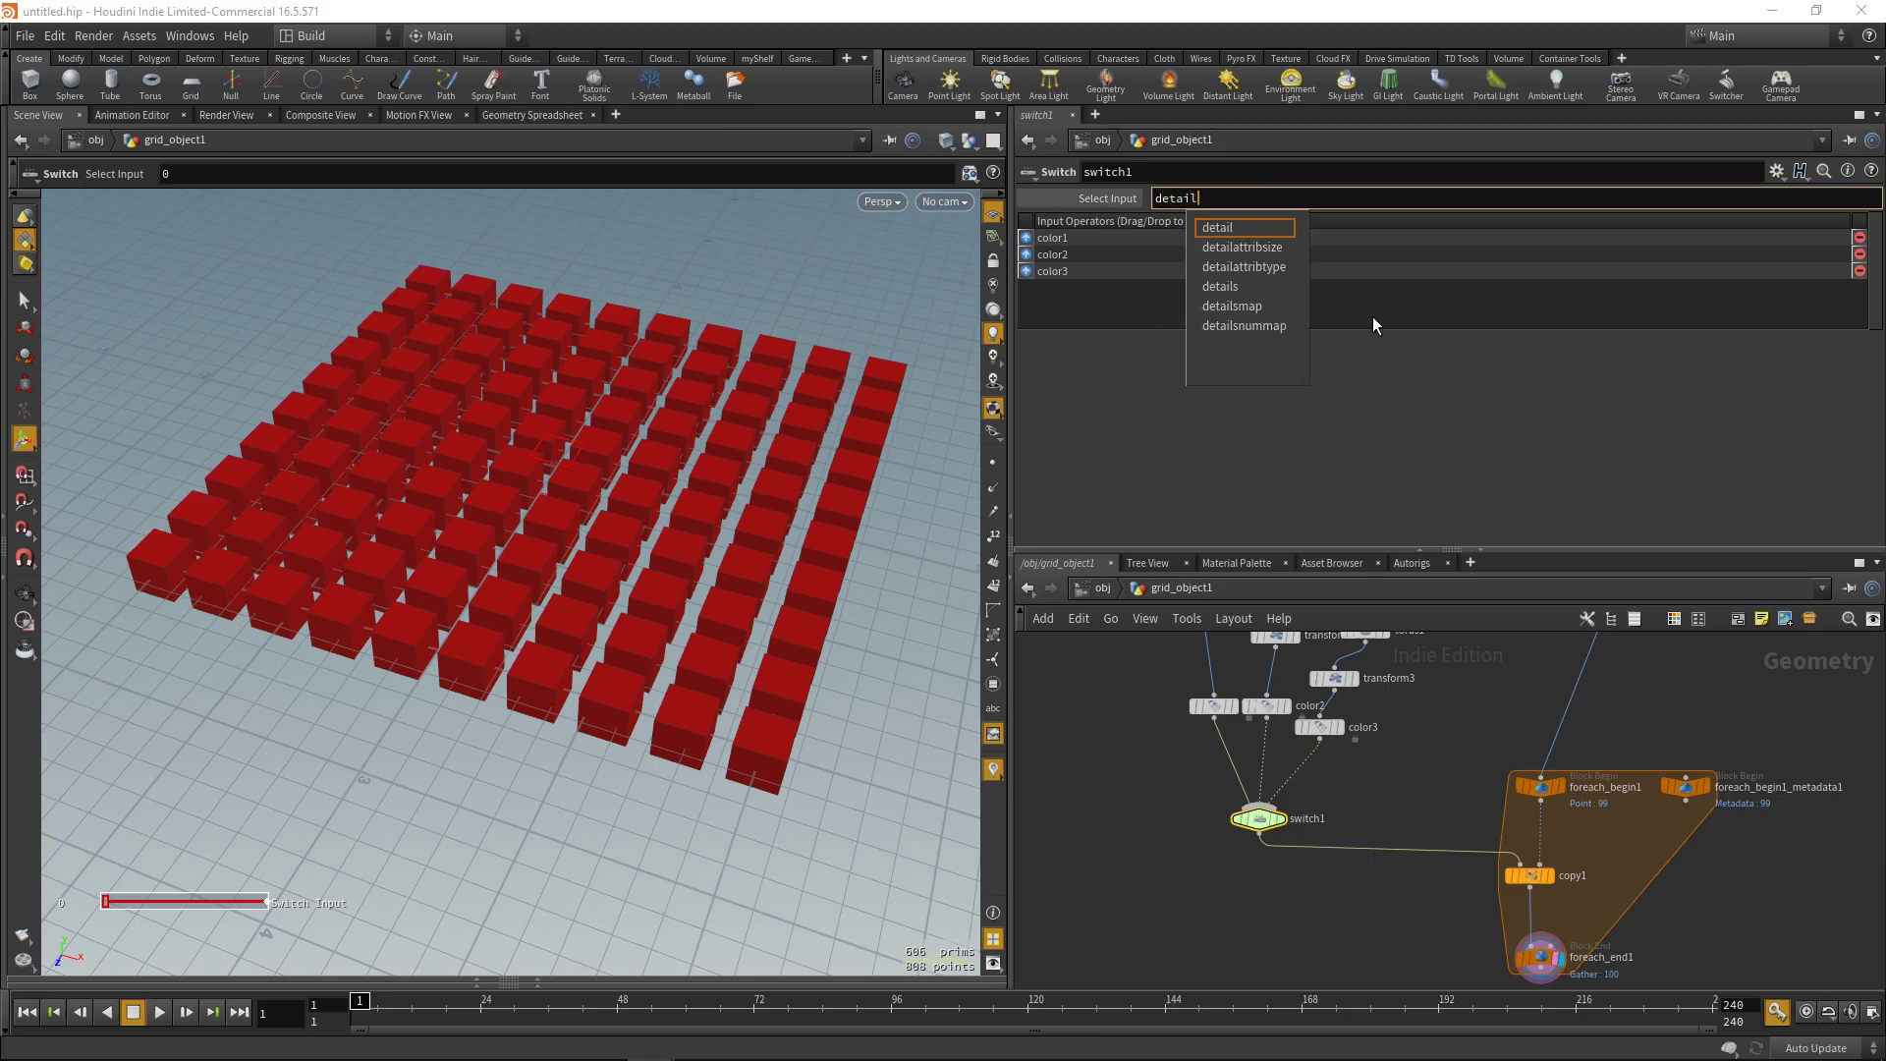
type("(\"\"")
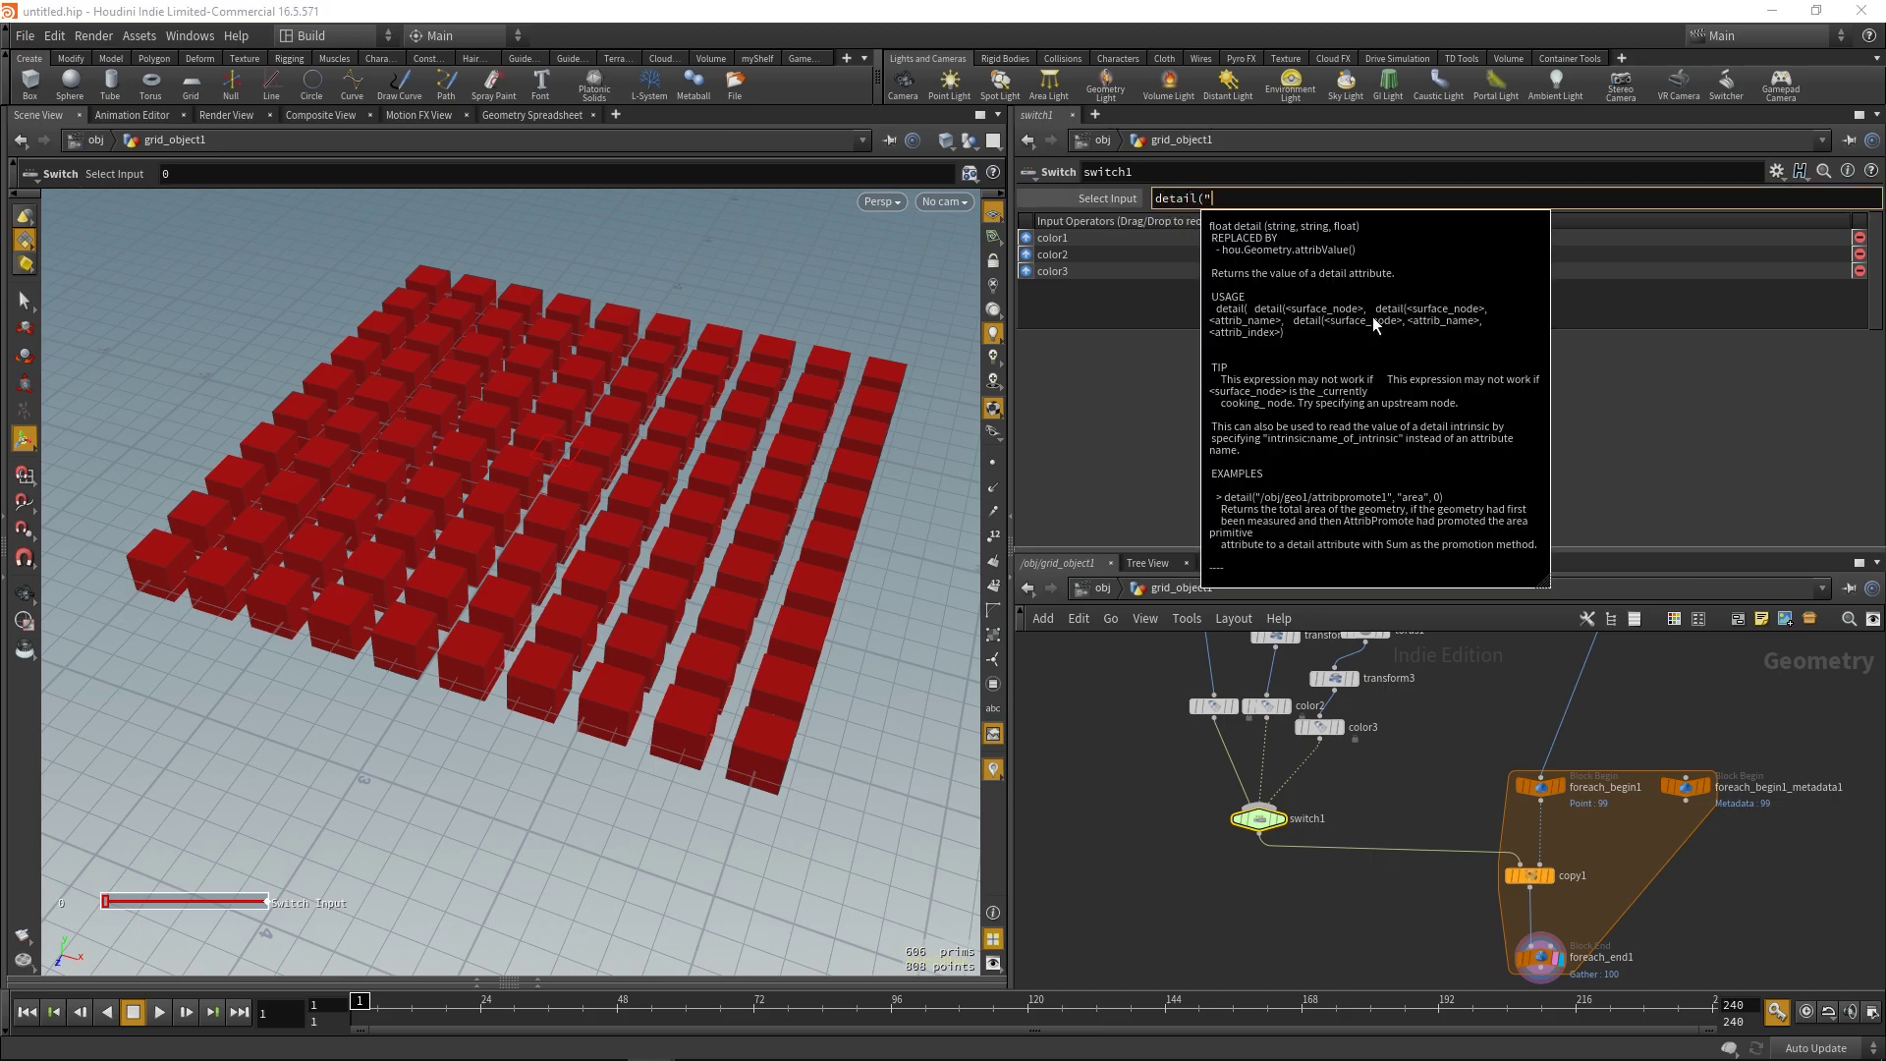
key("Left")
type("../")
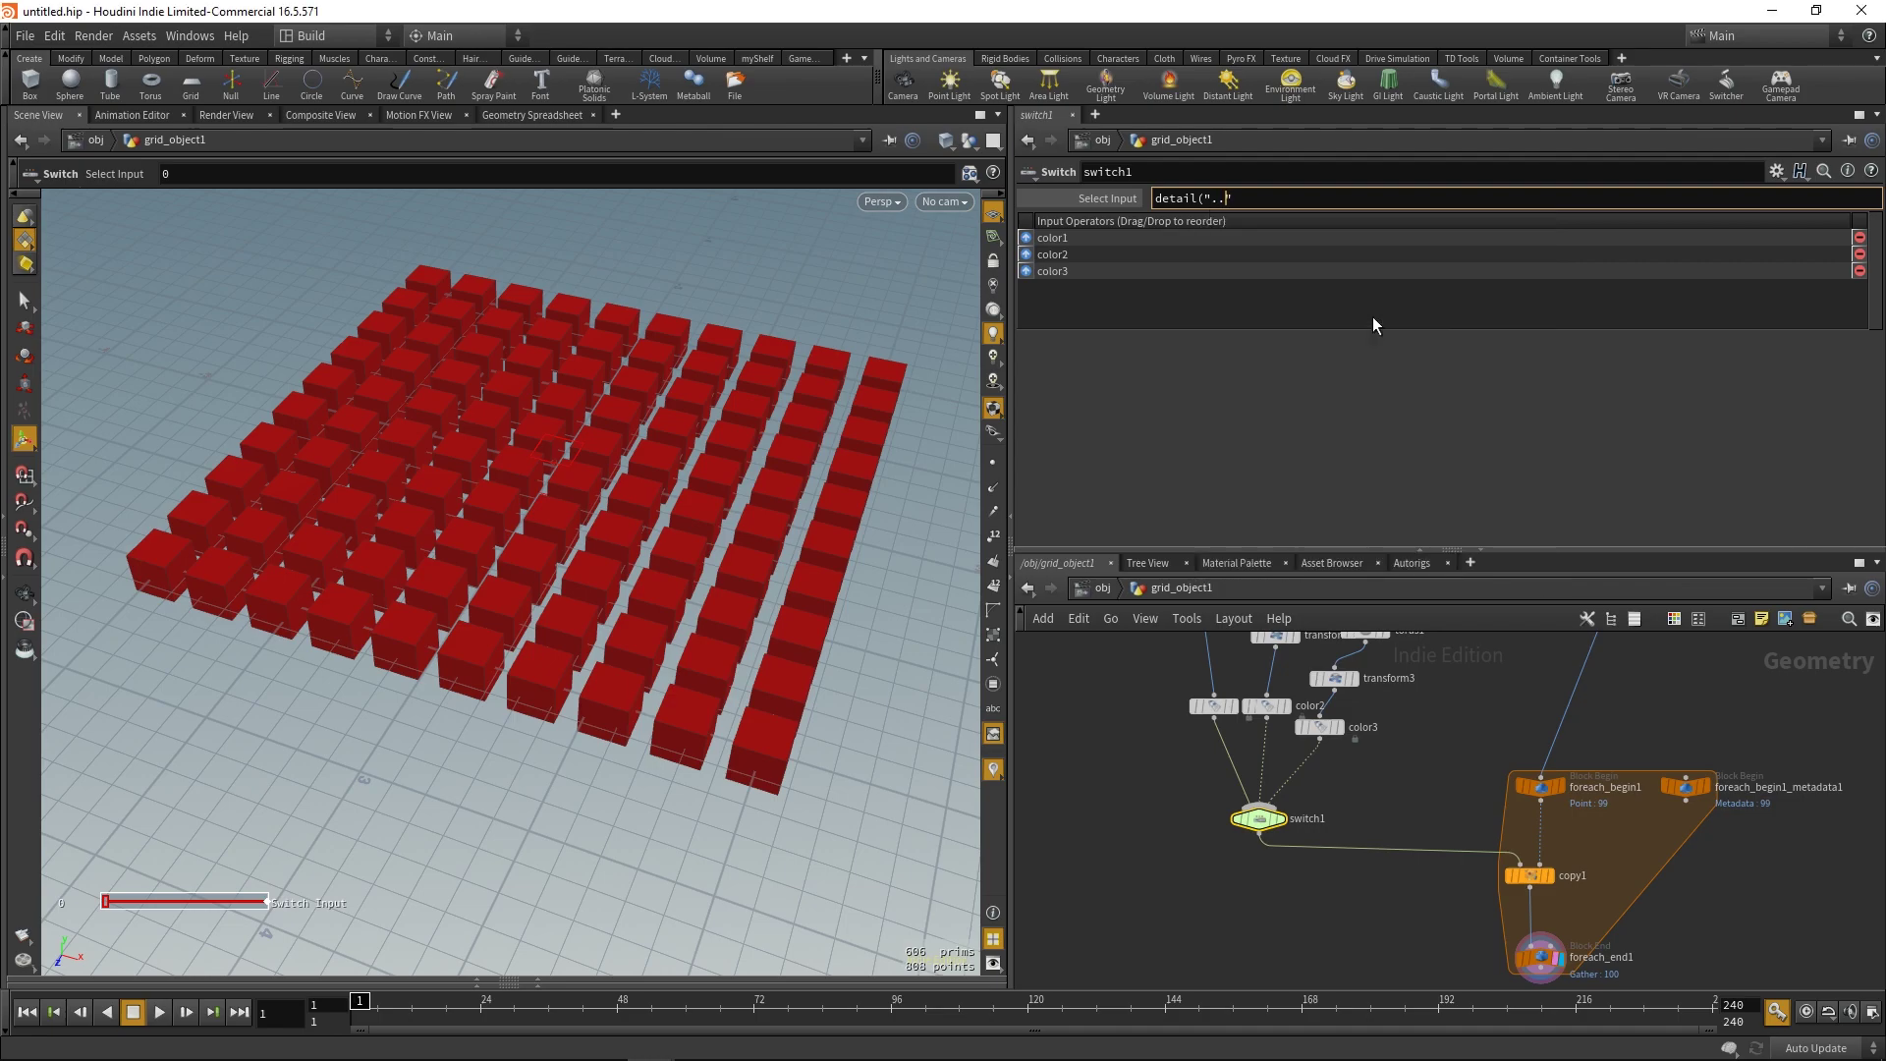
type("for")
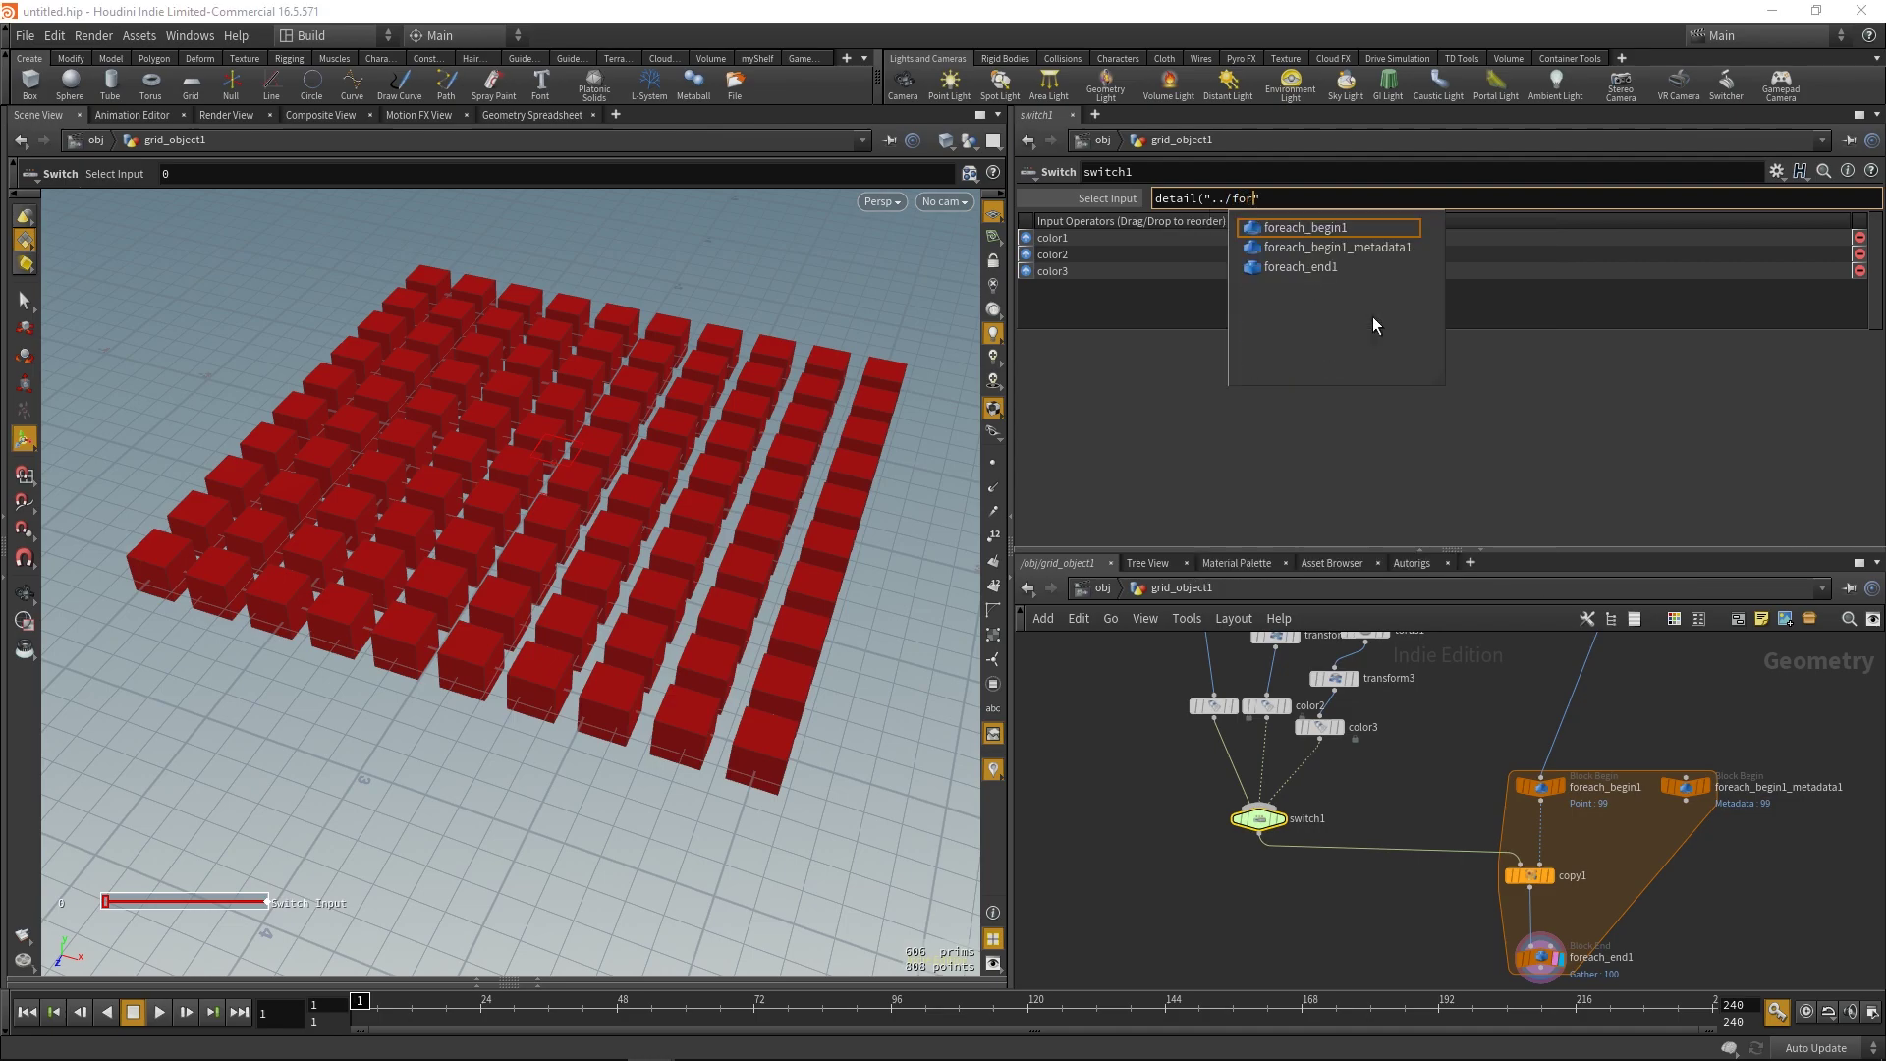
key("Down")
key("Return")
key("Down")
key("Down")
key("Escape")
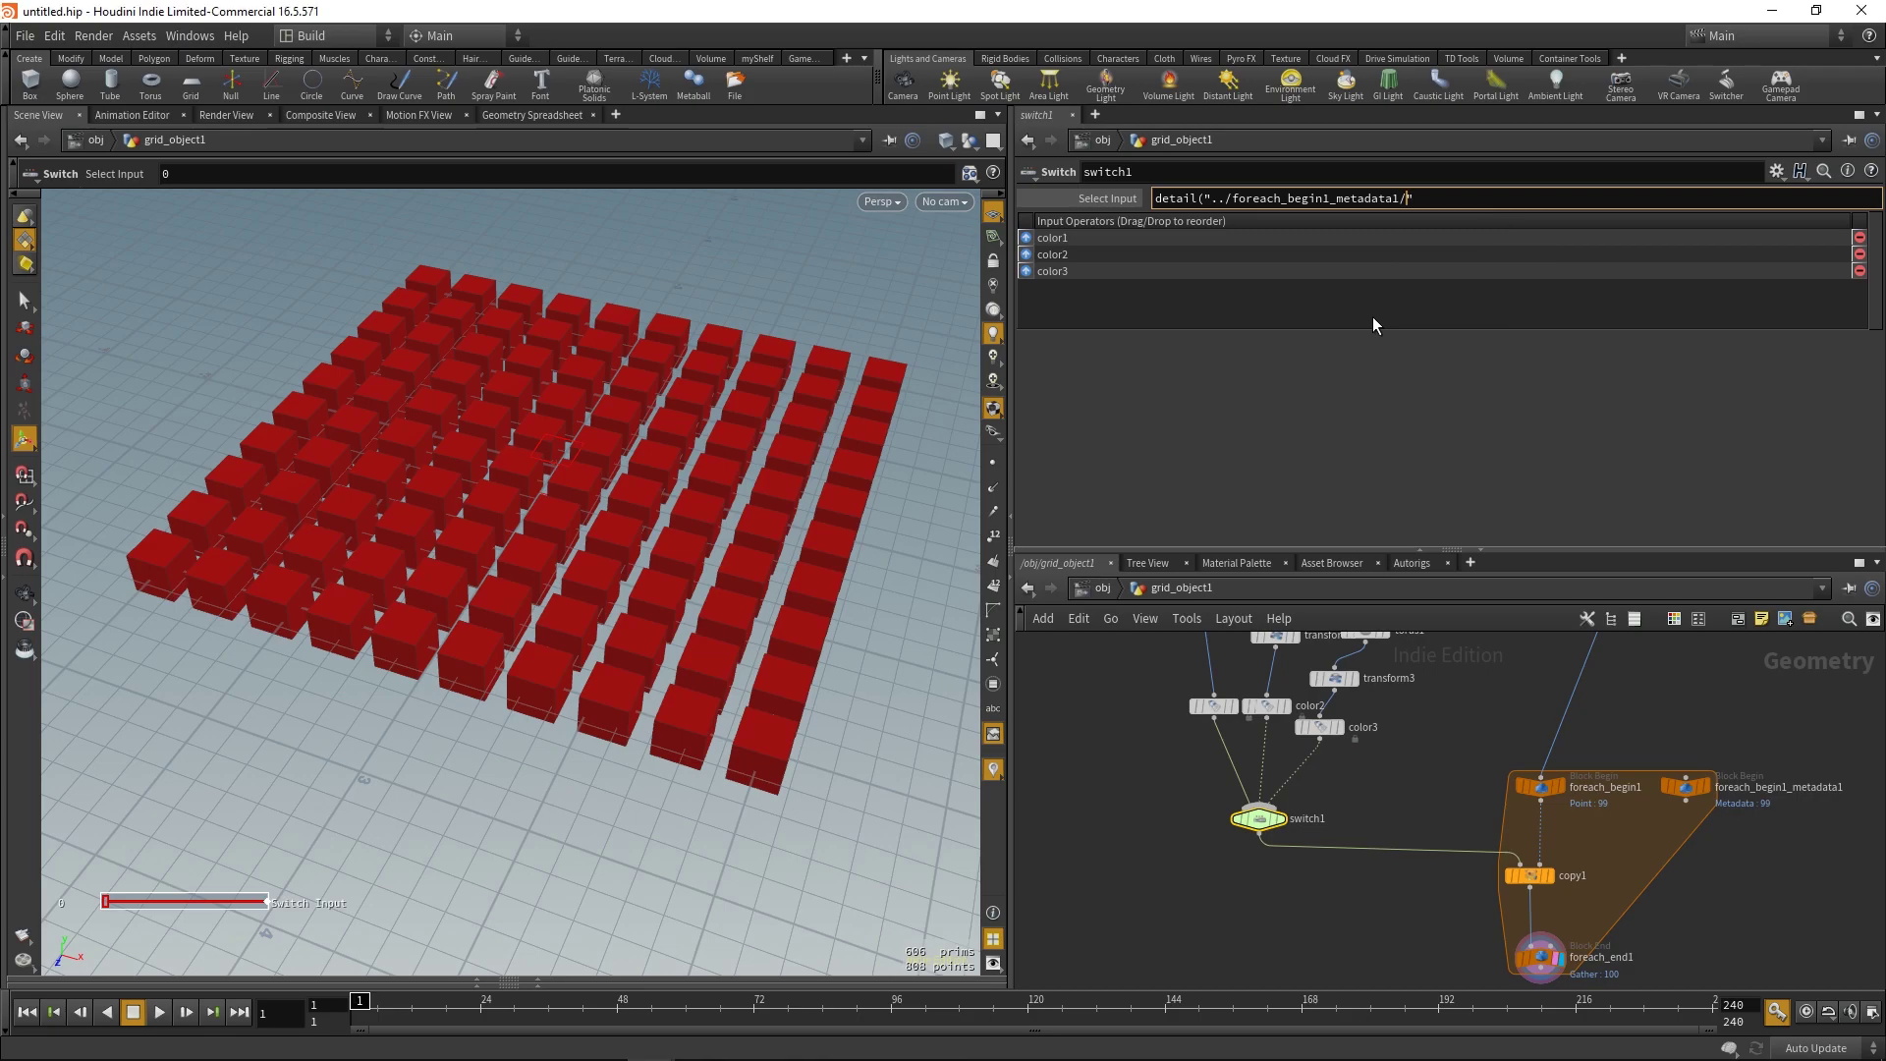
type(", iteration, 0)")
key("Return")
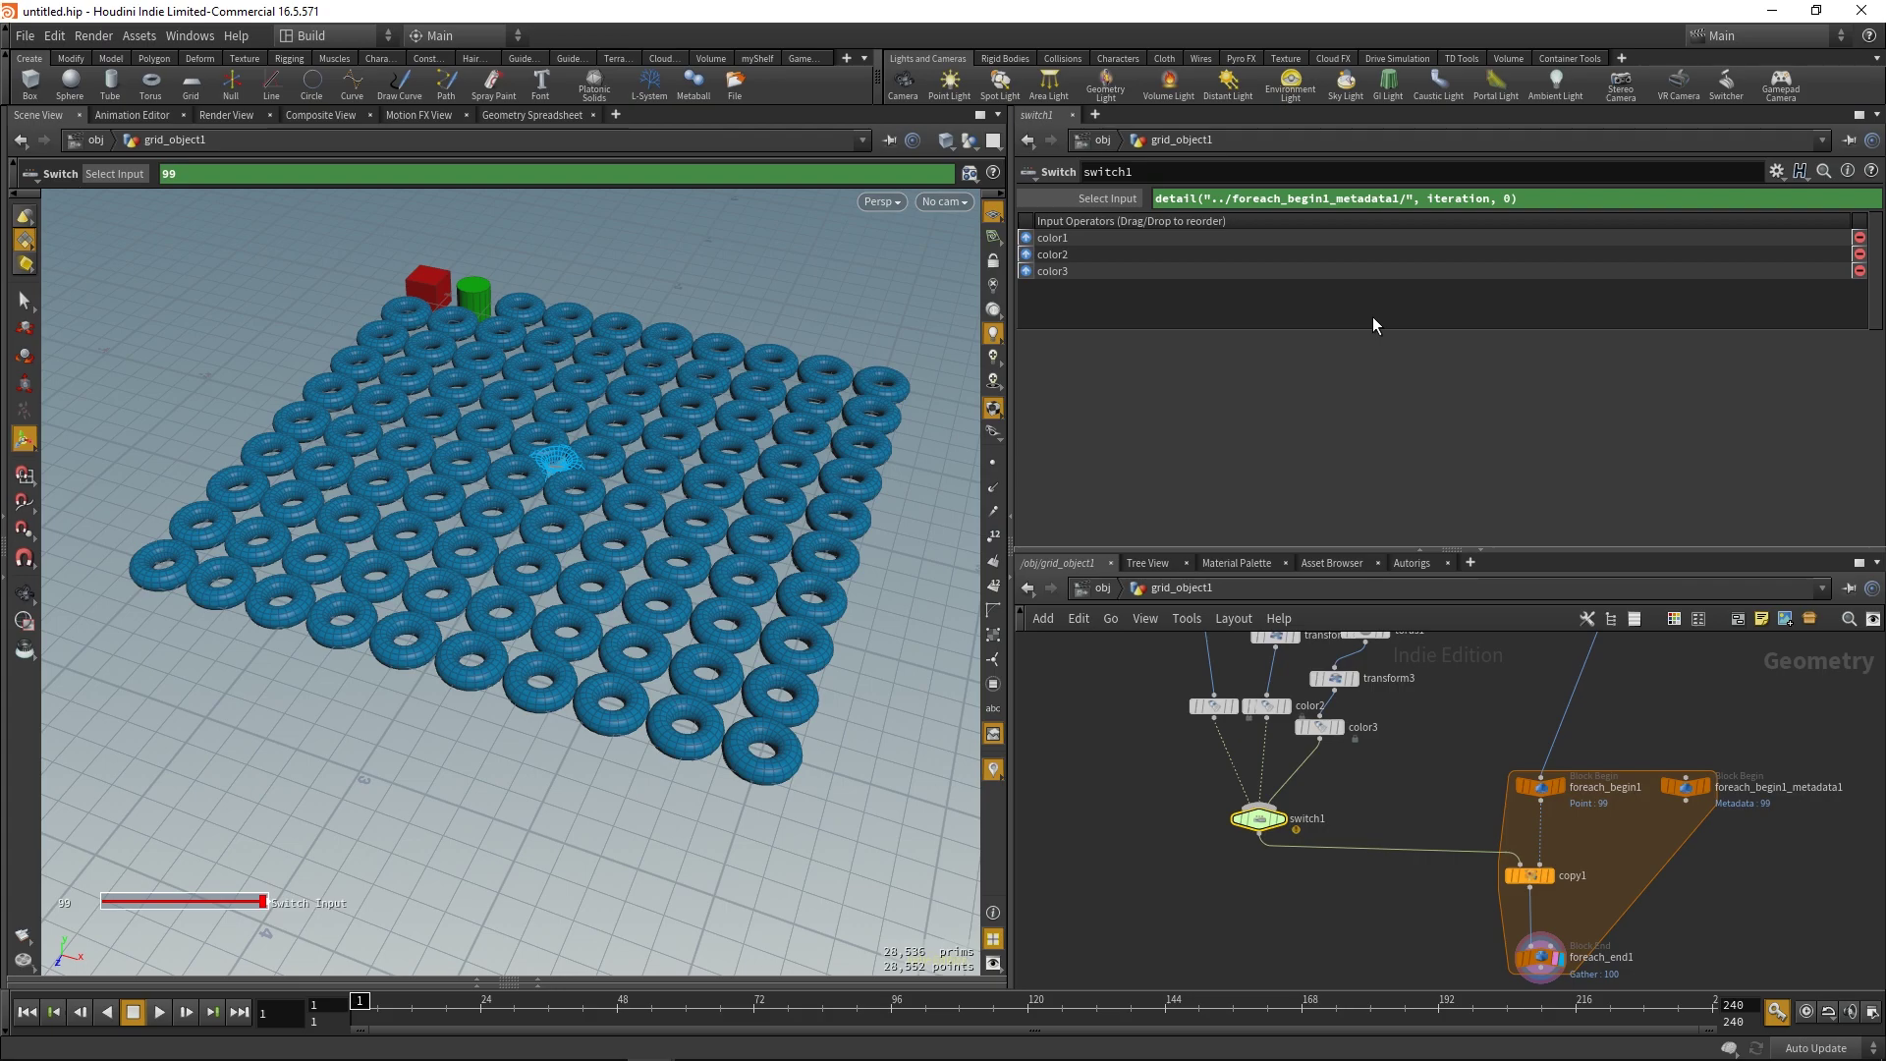
- Wrap the switch's Select Input expression in rand() to randomize the choice per iteration
left_click(1152, 198)
type("rand")
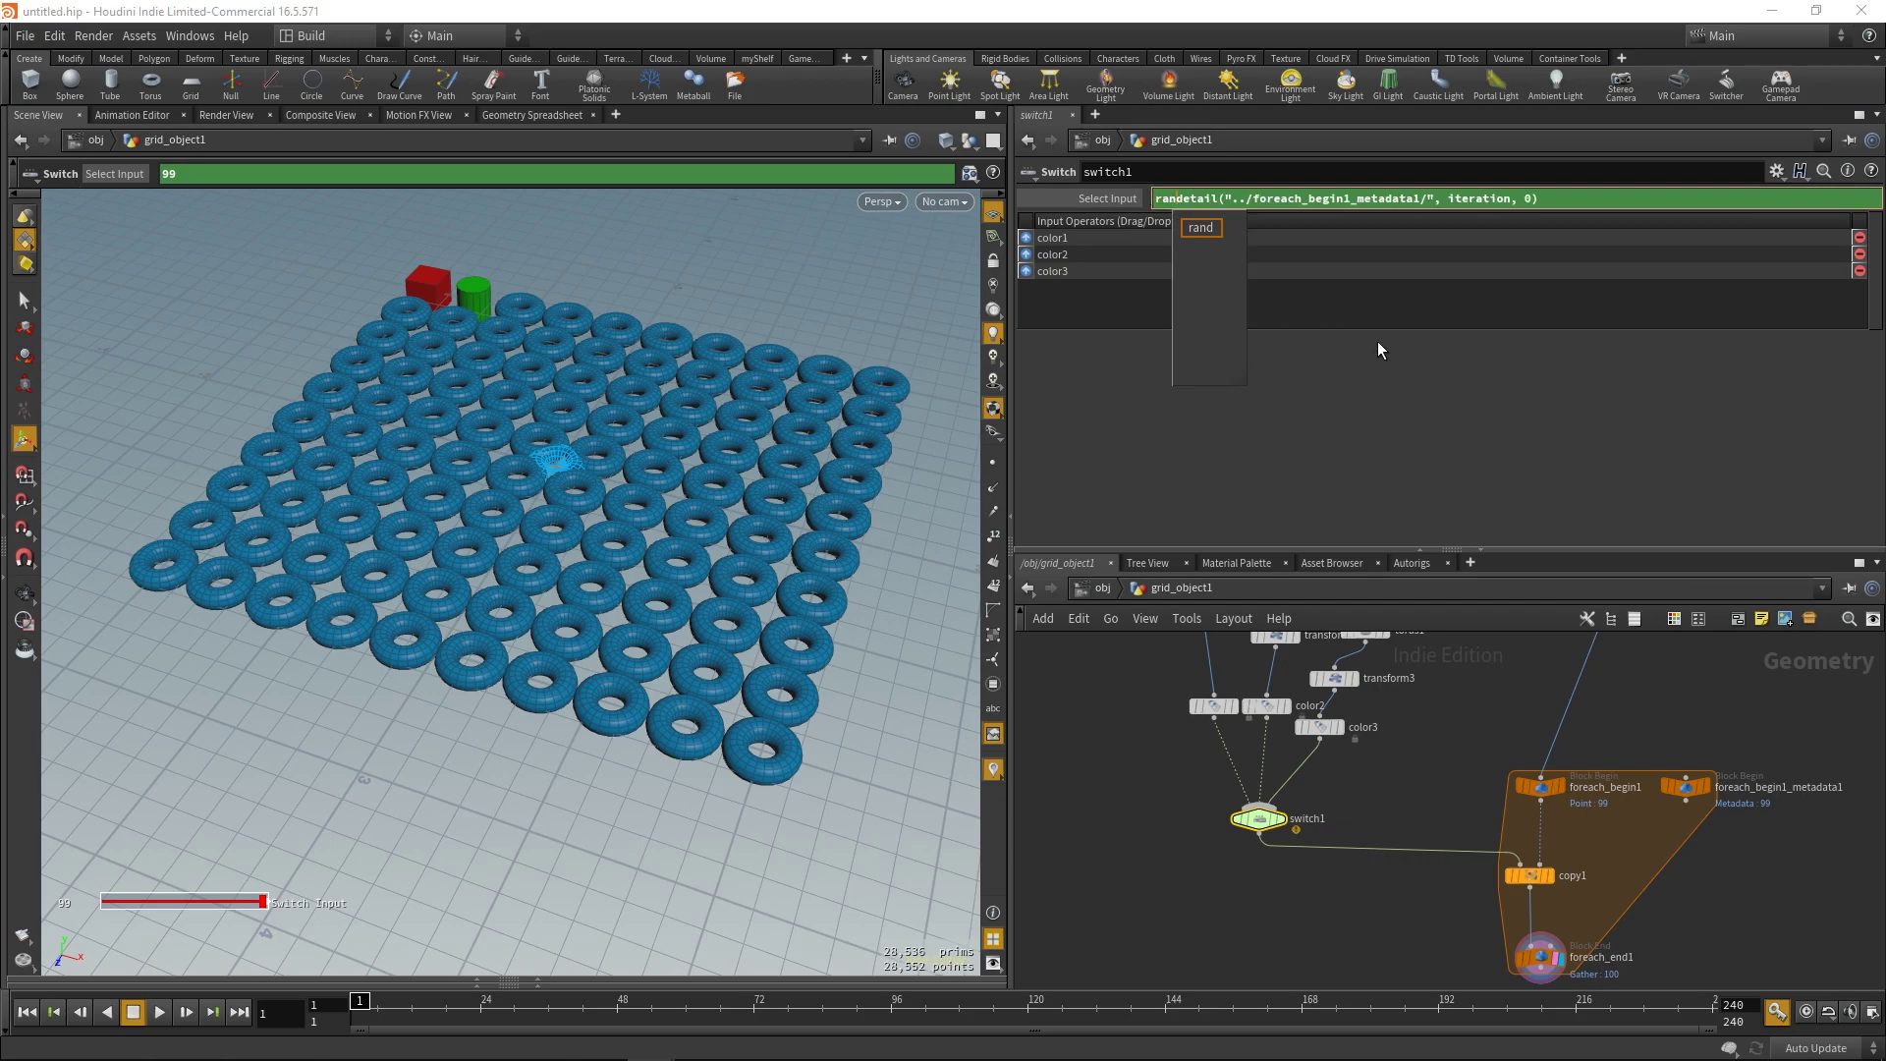
type("(")
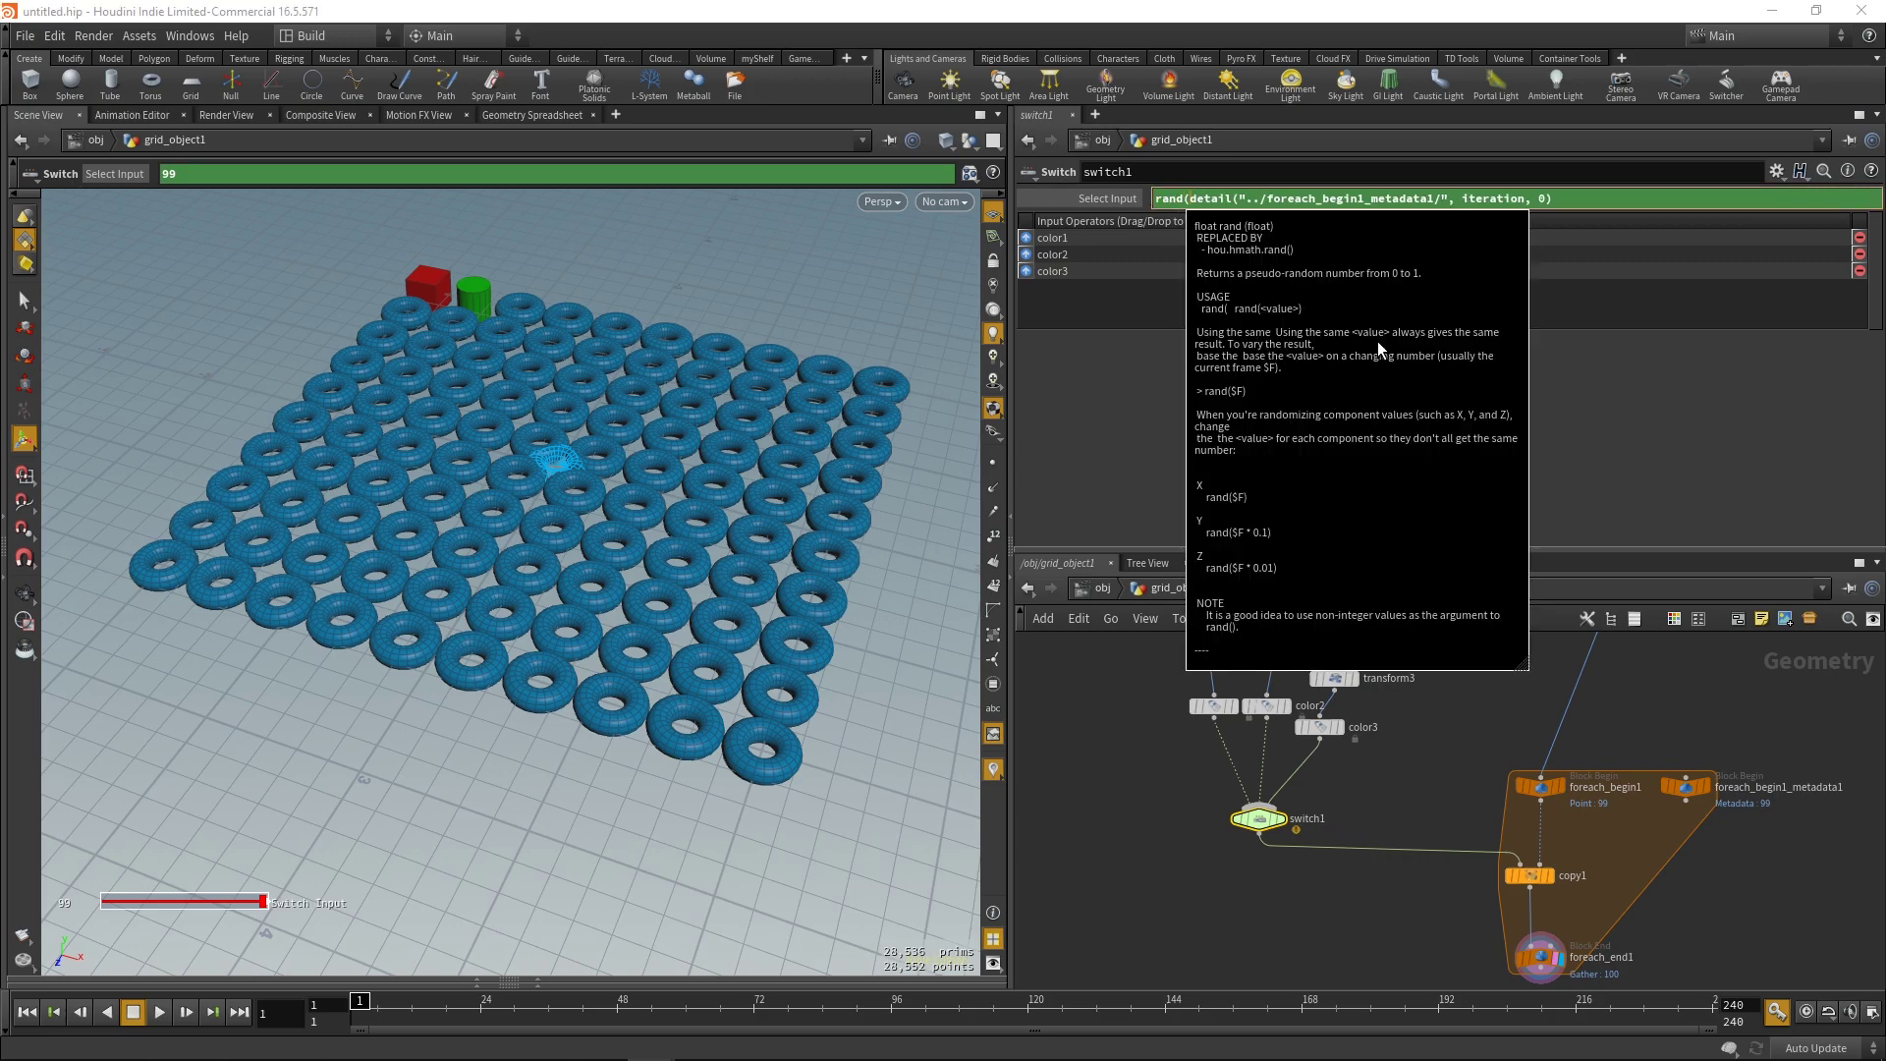
key("End")
type(")")
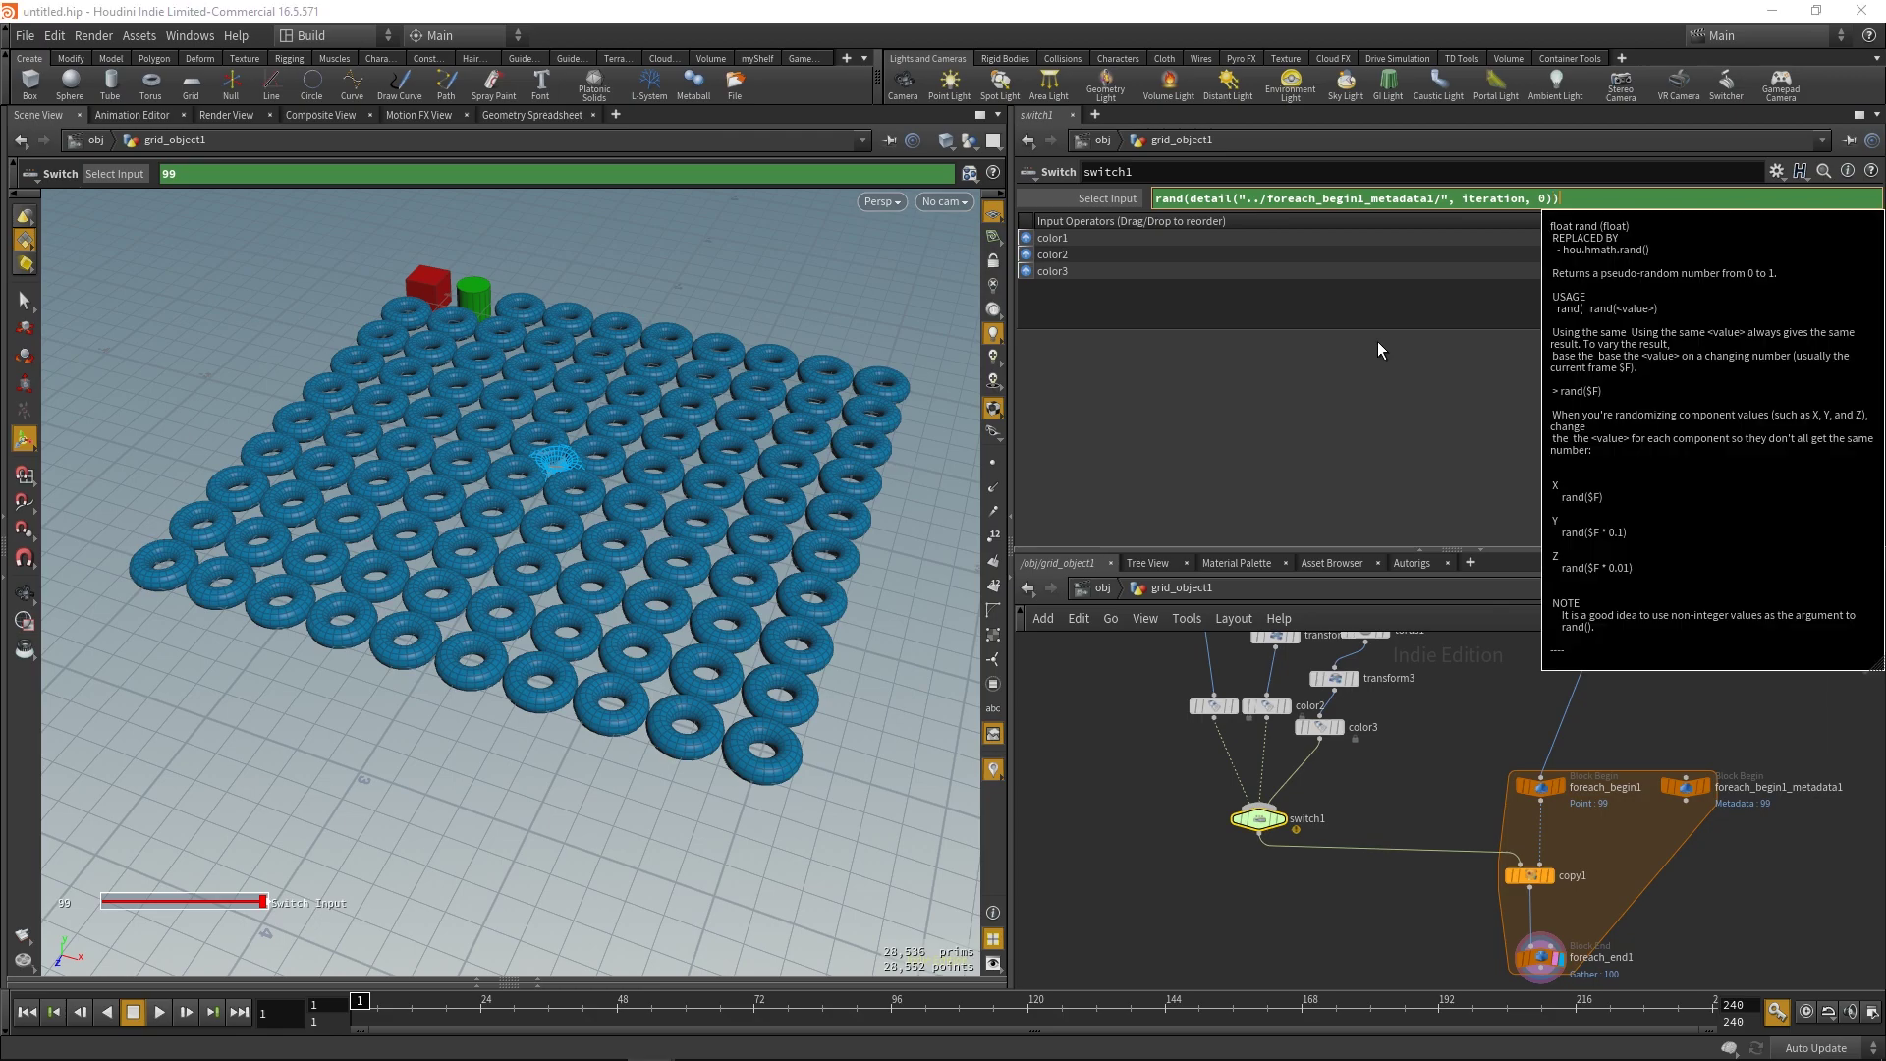
key("Return")
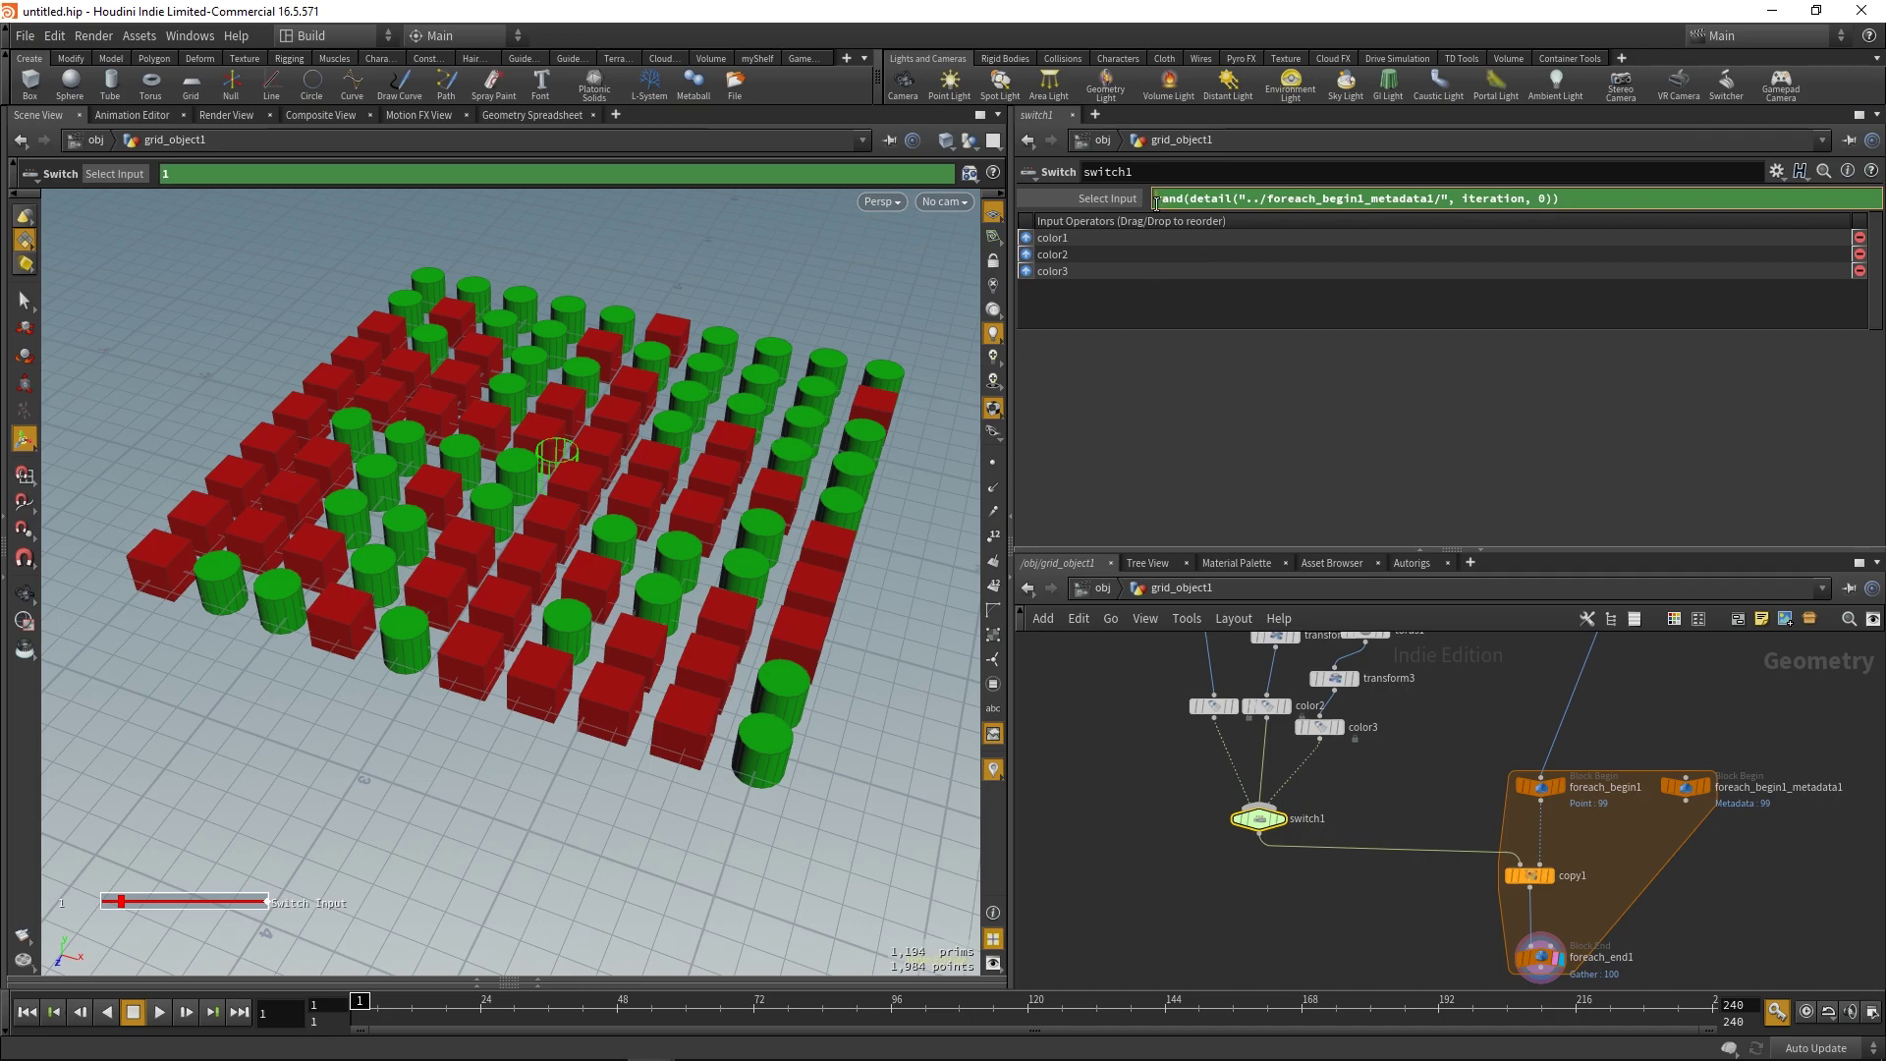
- Wrap the Select Input's rand expression in fit01() with the output range 0 to 2, and review the copied shapes
type("fit01")
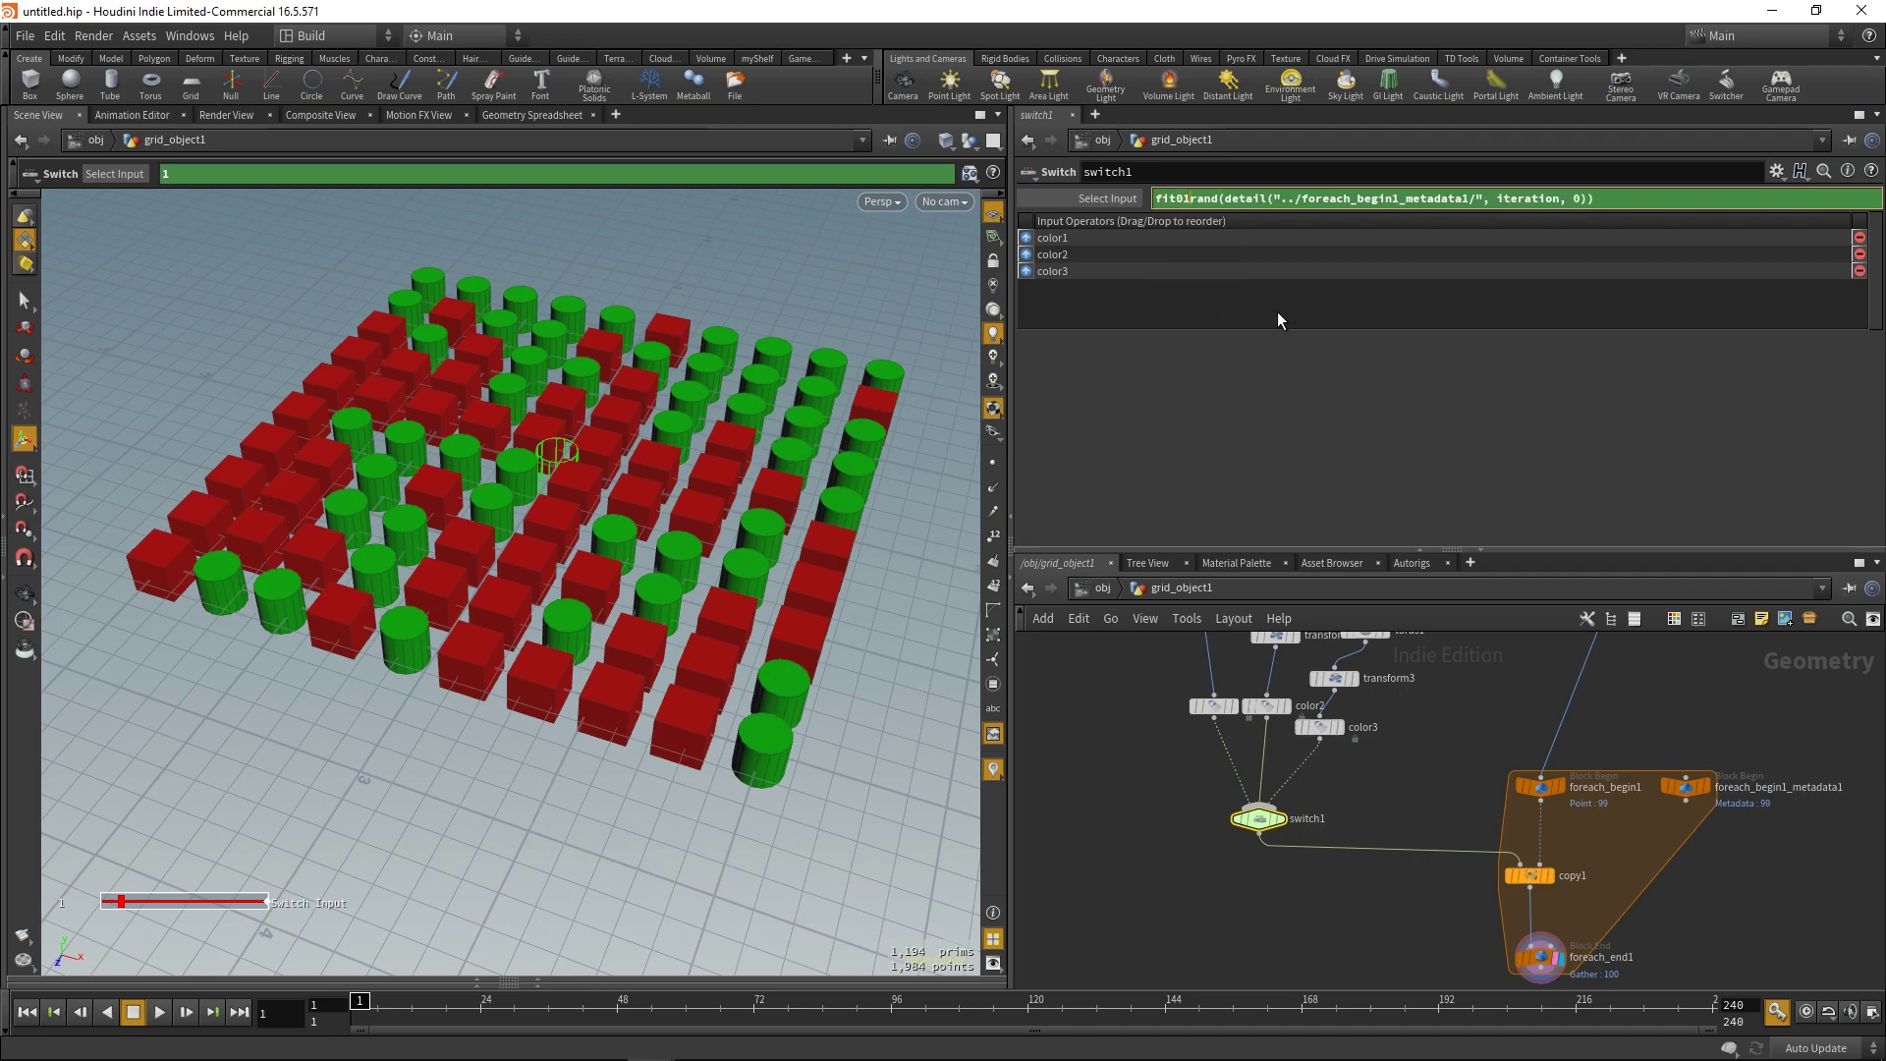
type("(")
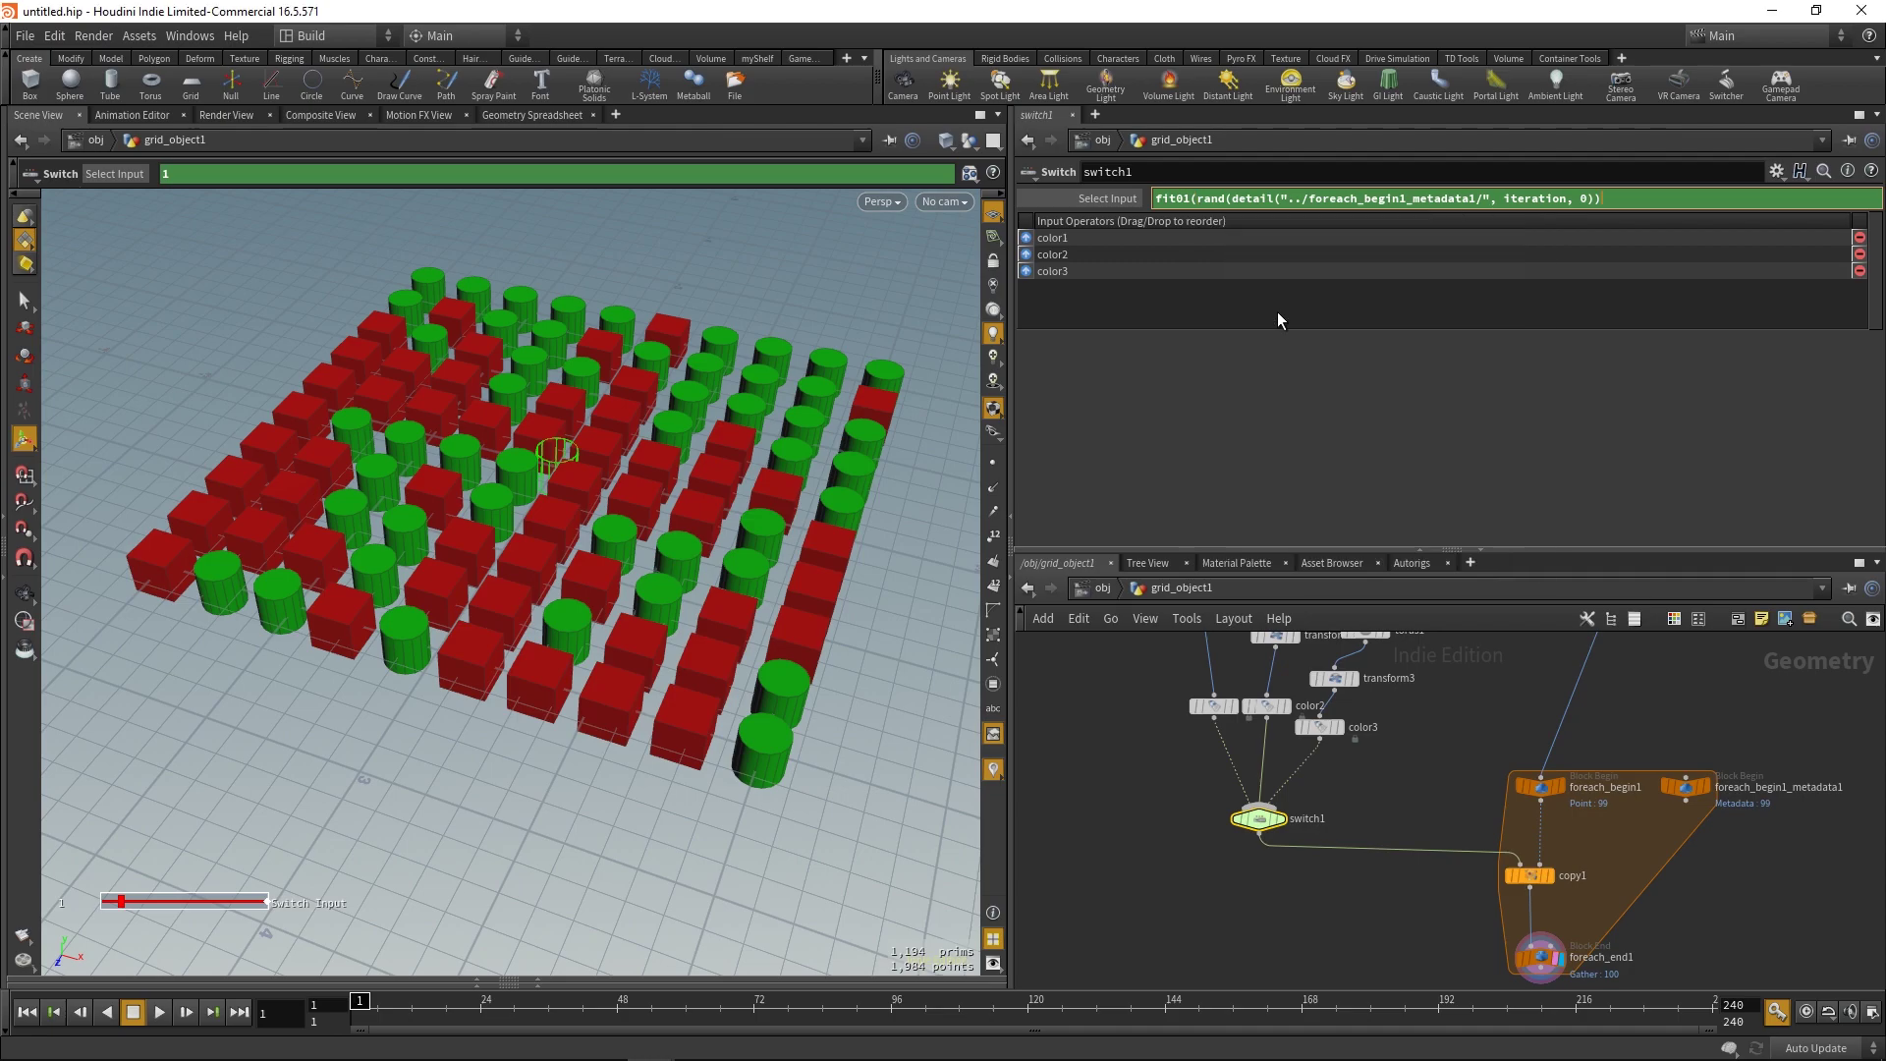
type(",")
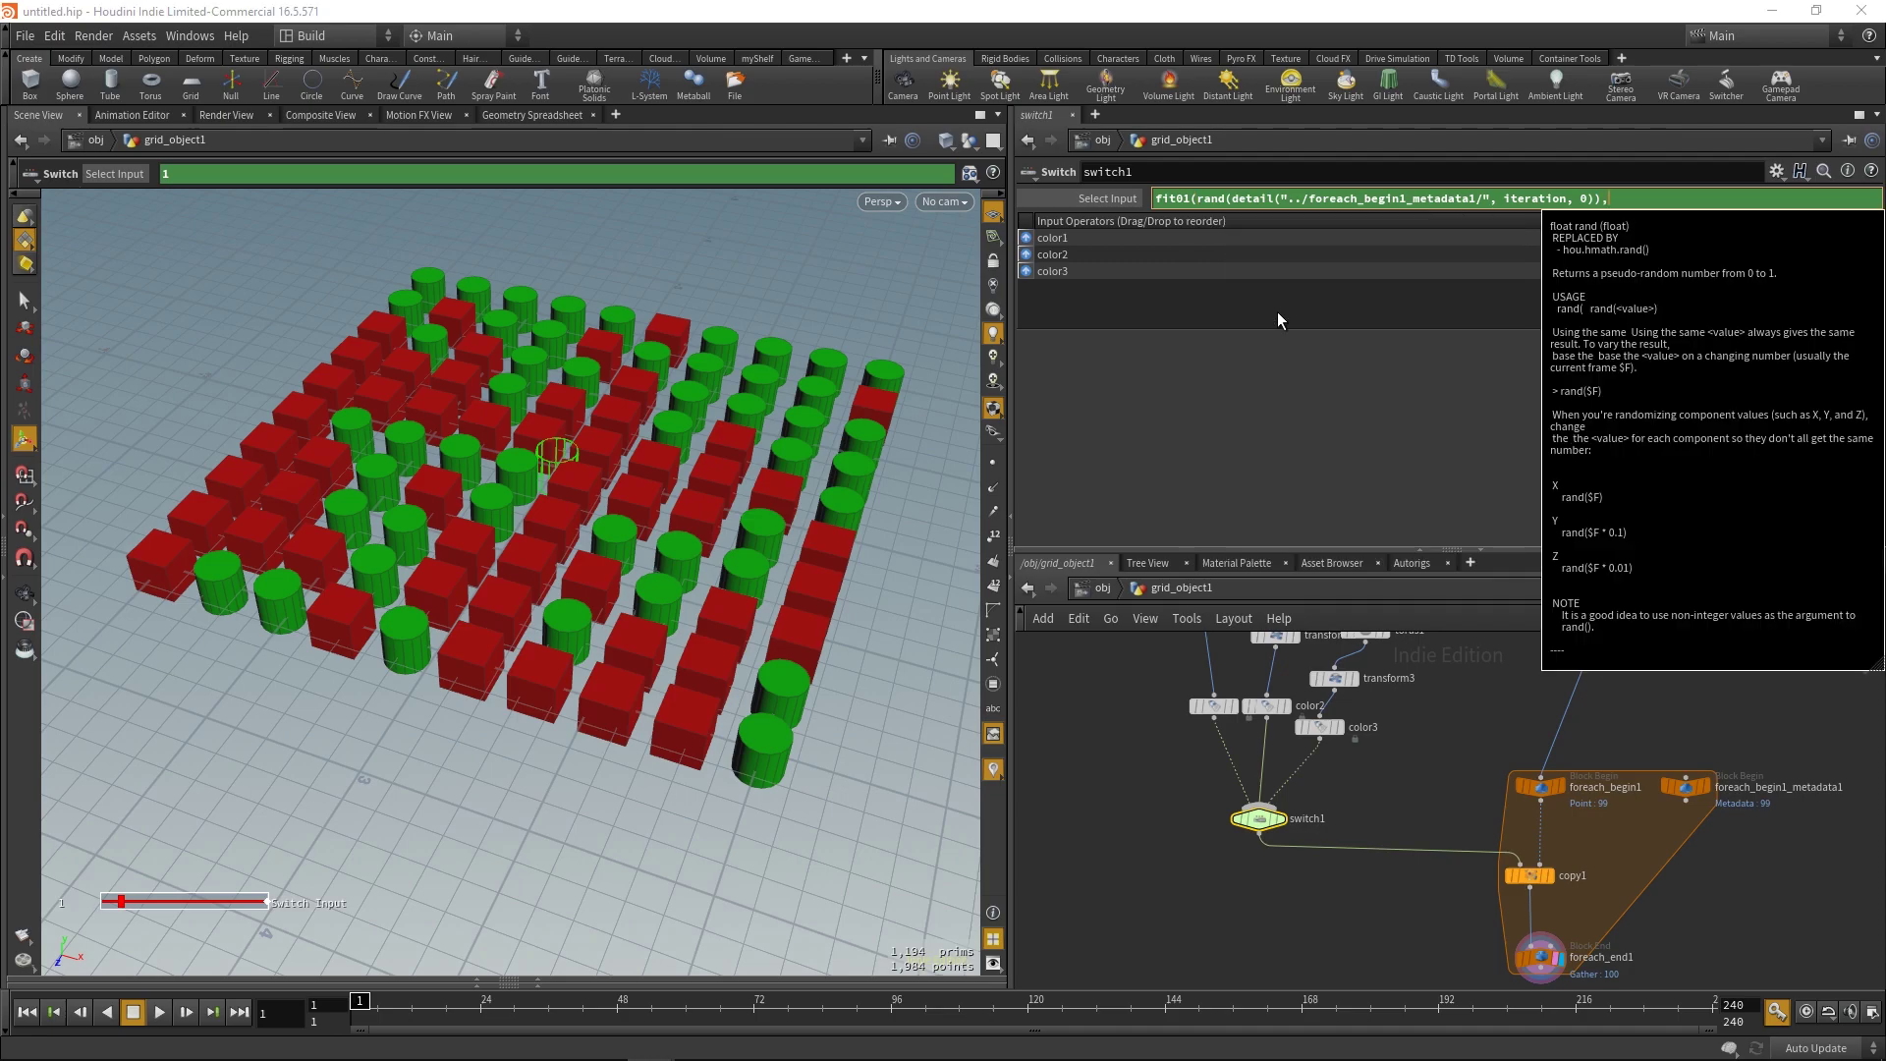
type("0,2)")
key("Return")
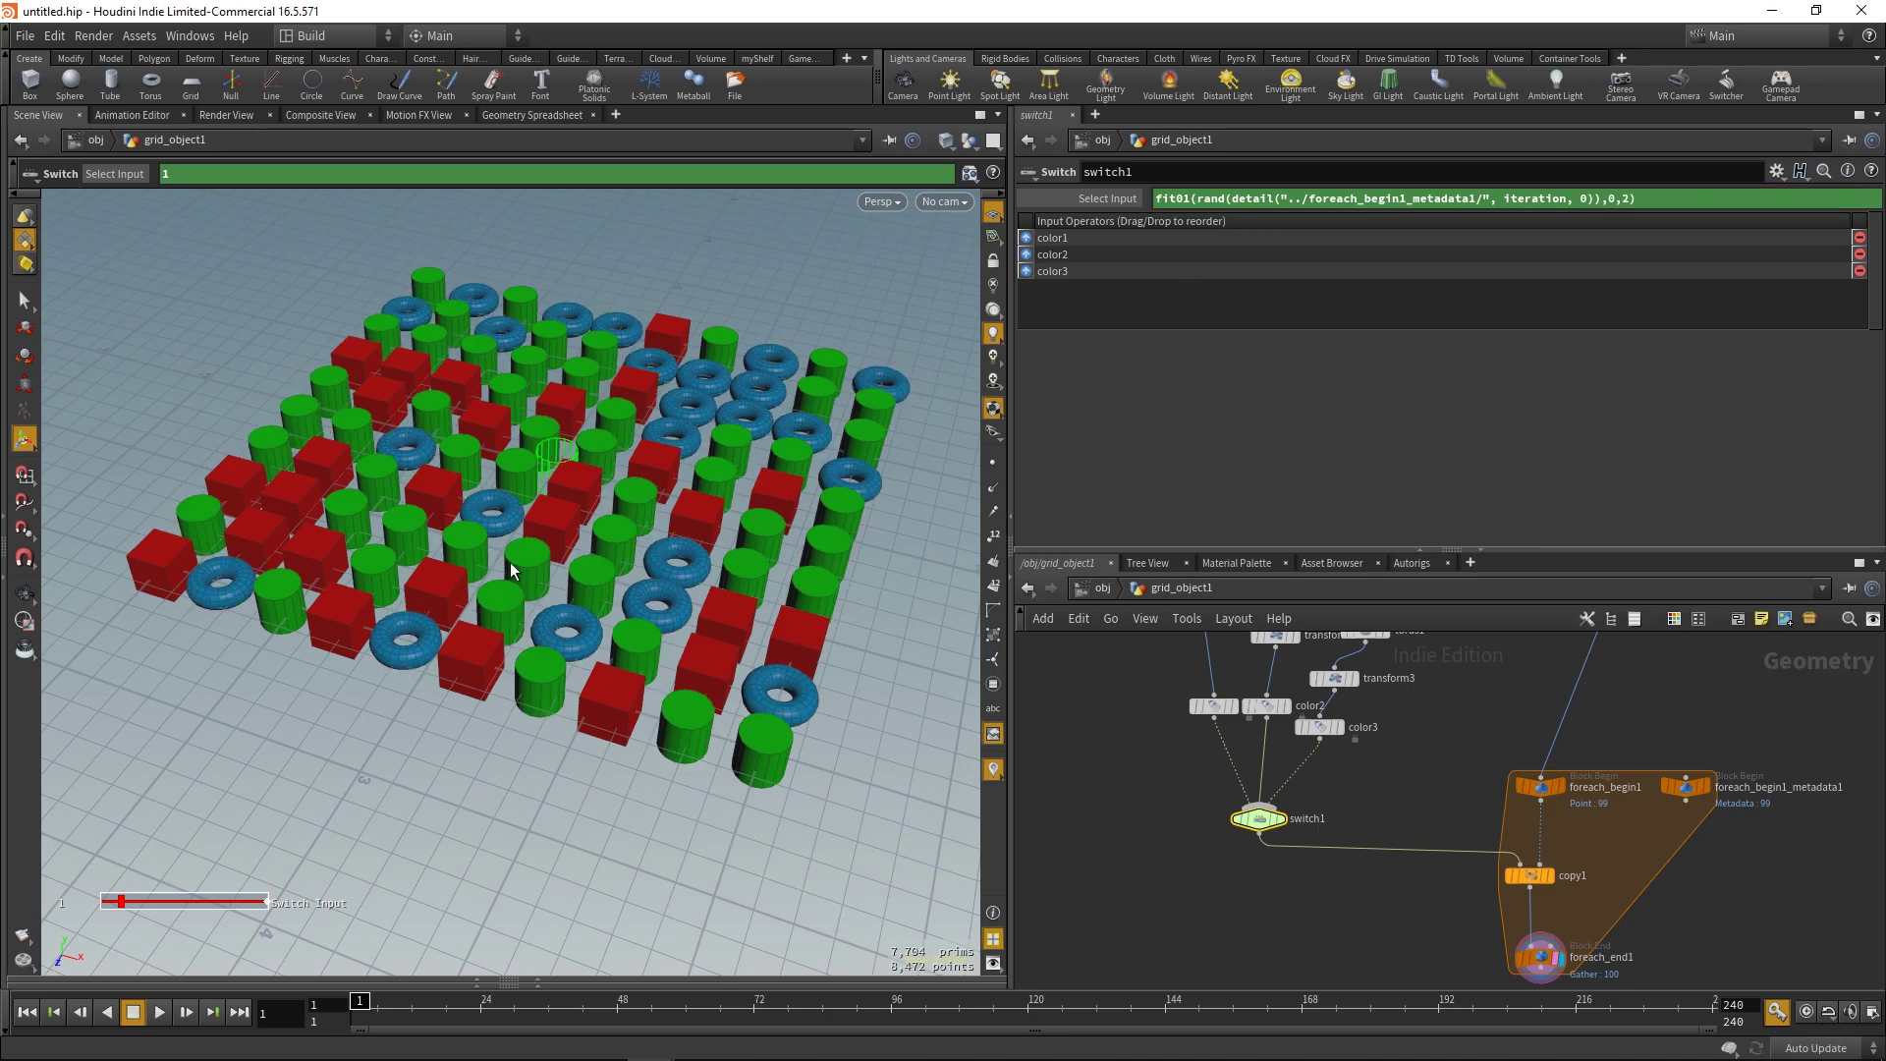
left_click_drag(700, 526, 684, 563, "alt")
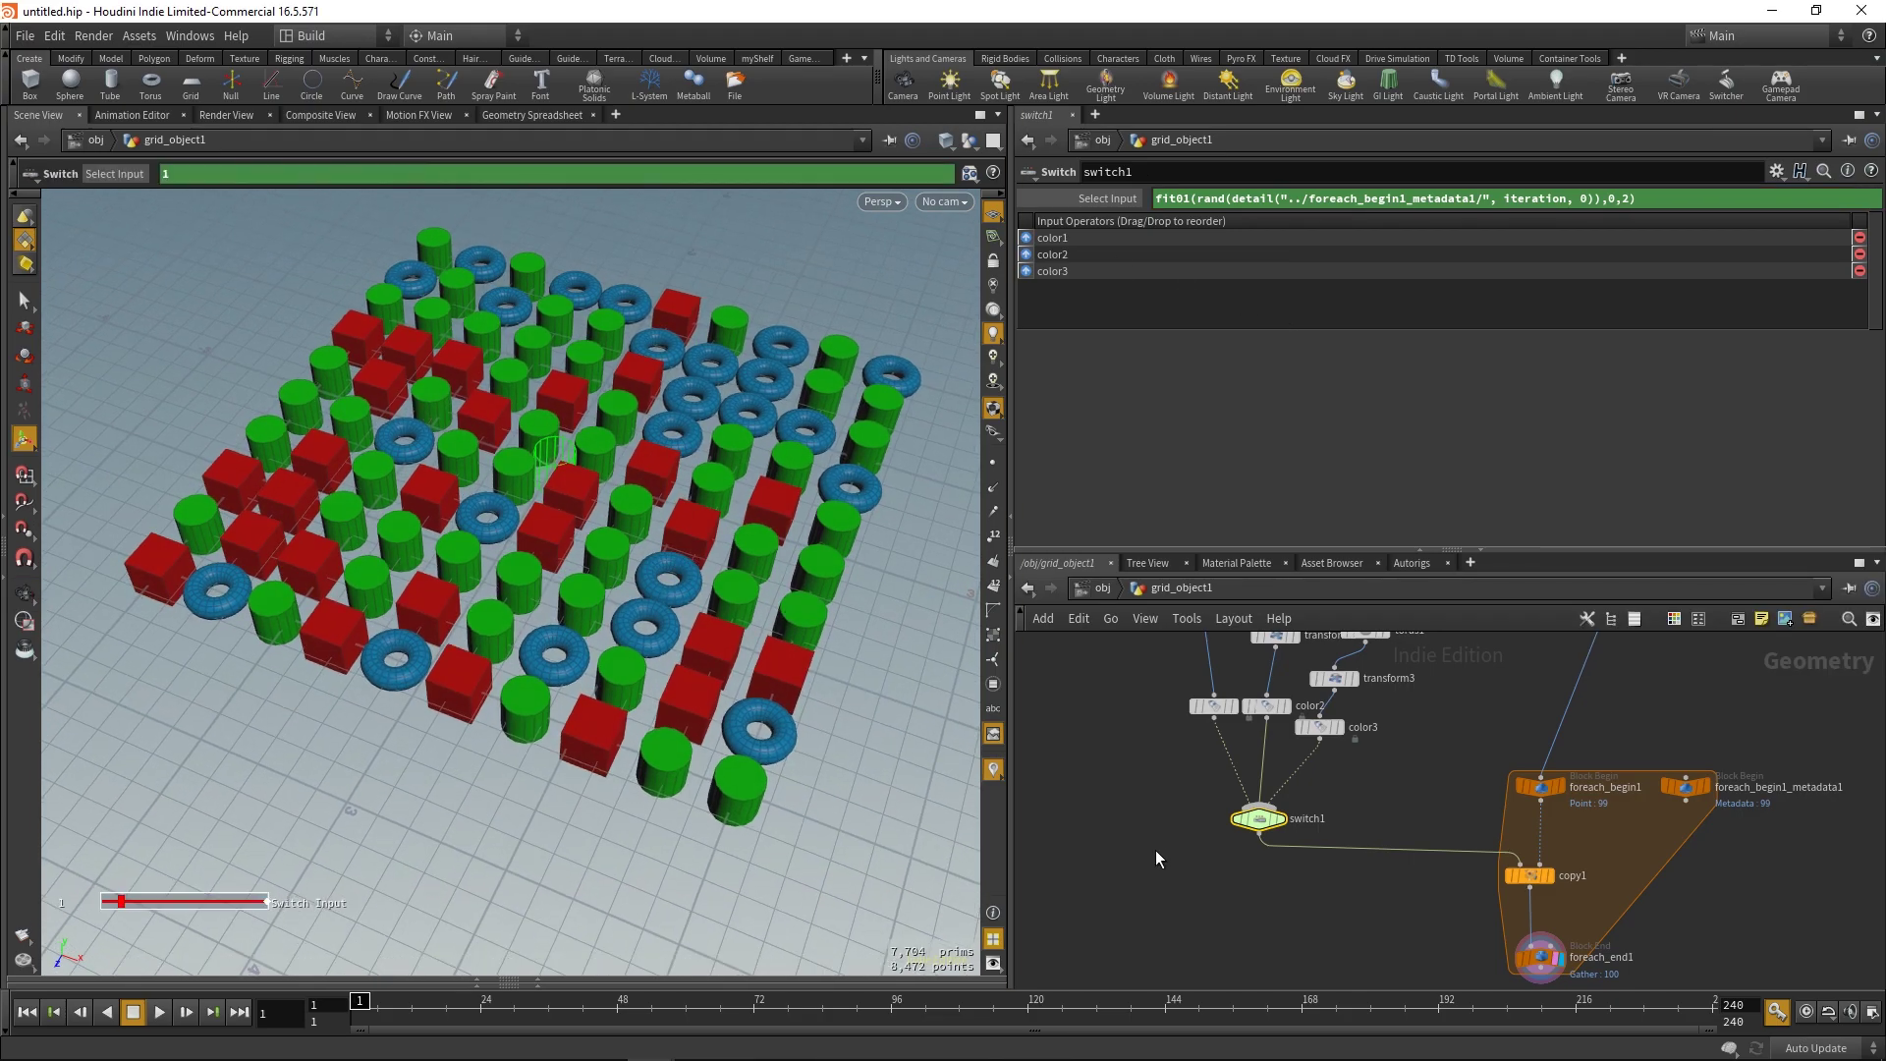
right_click_drag(771, 704, 736, 629, "alt")
middle_click_drag(737, 629, 691, 648, "alt")
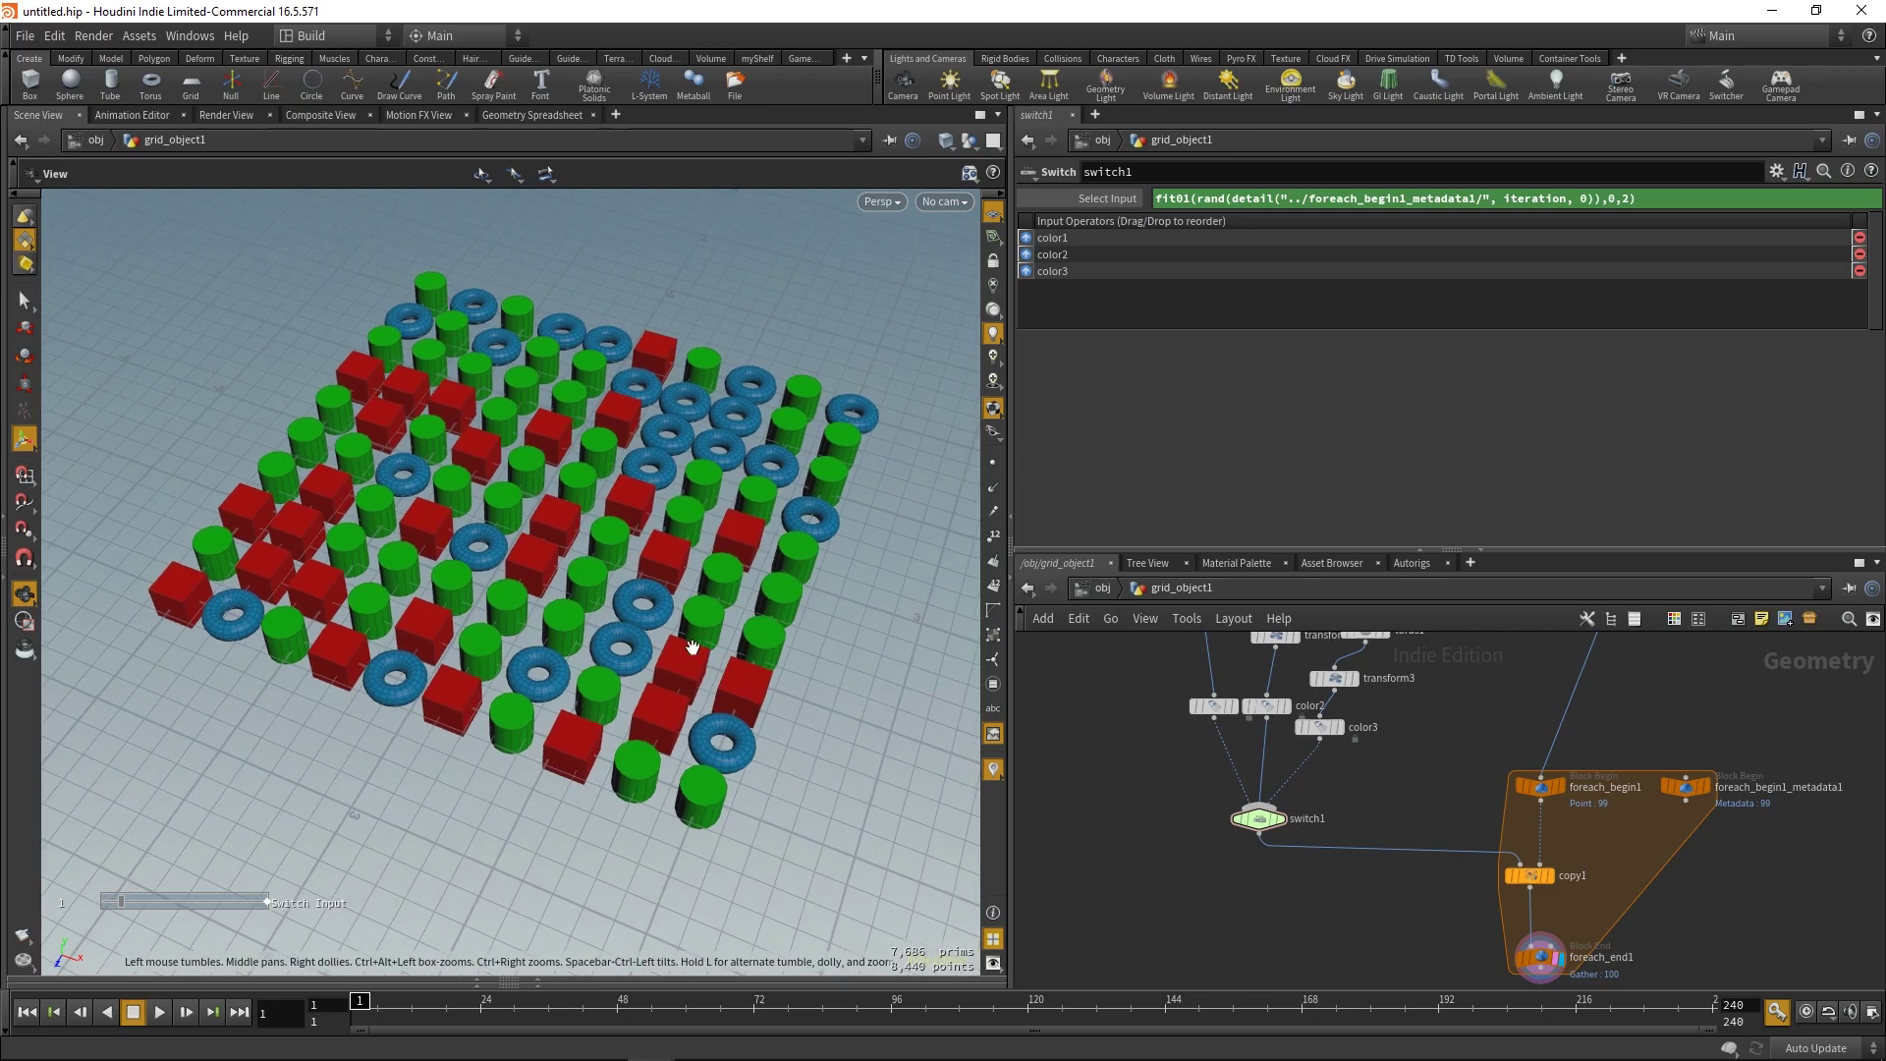
left_click_drag(761, 739, 764, 702, "alt")
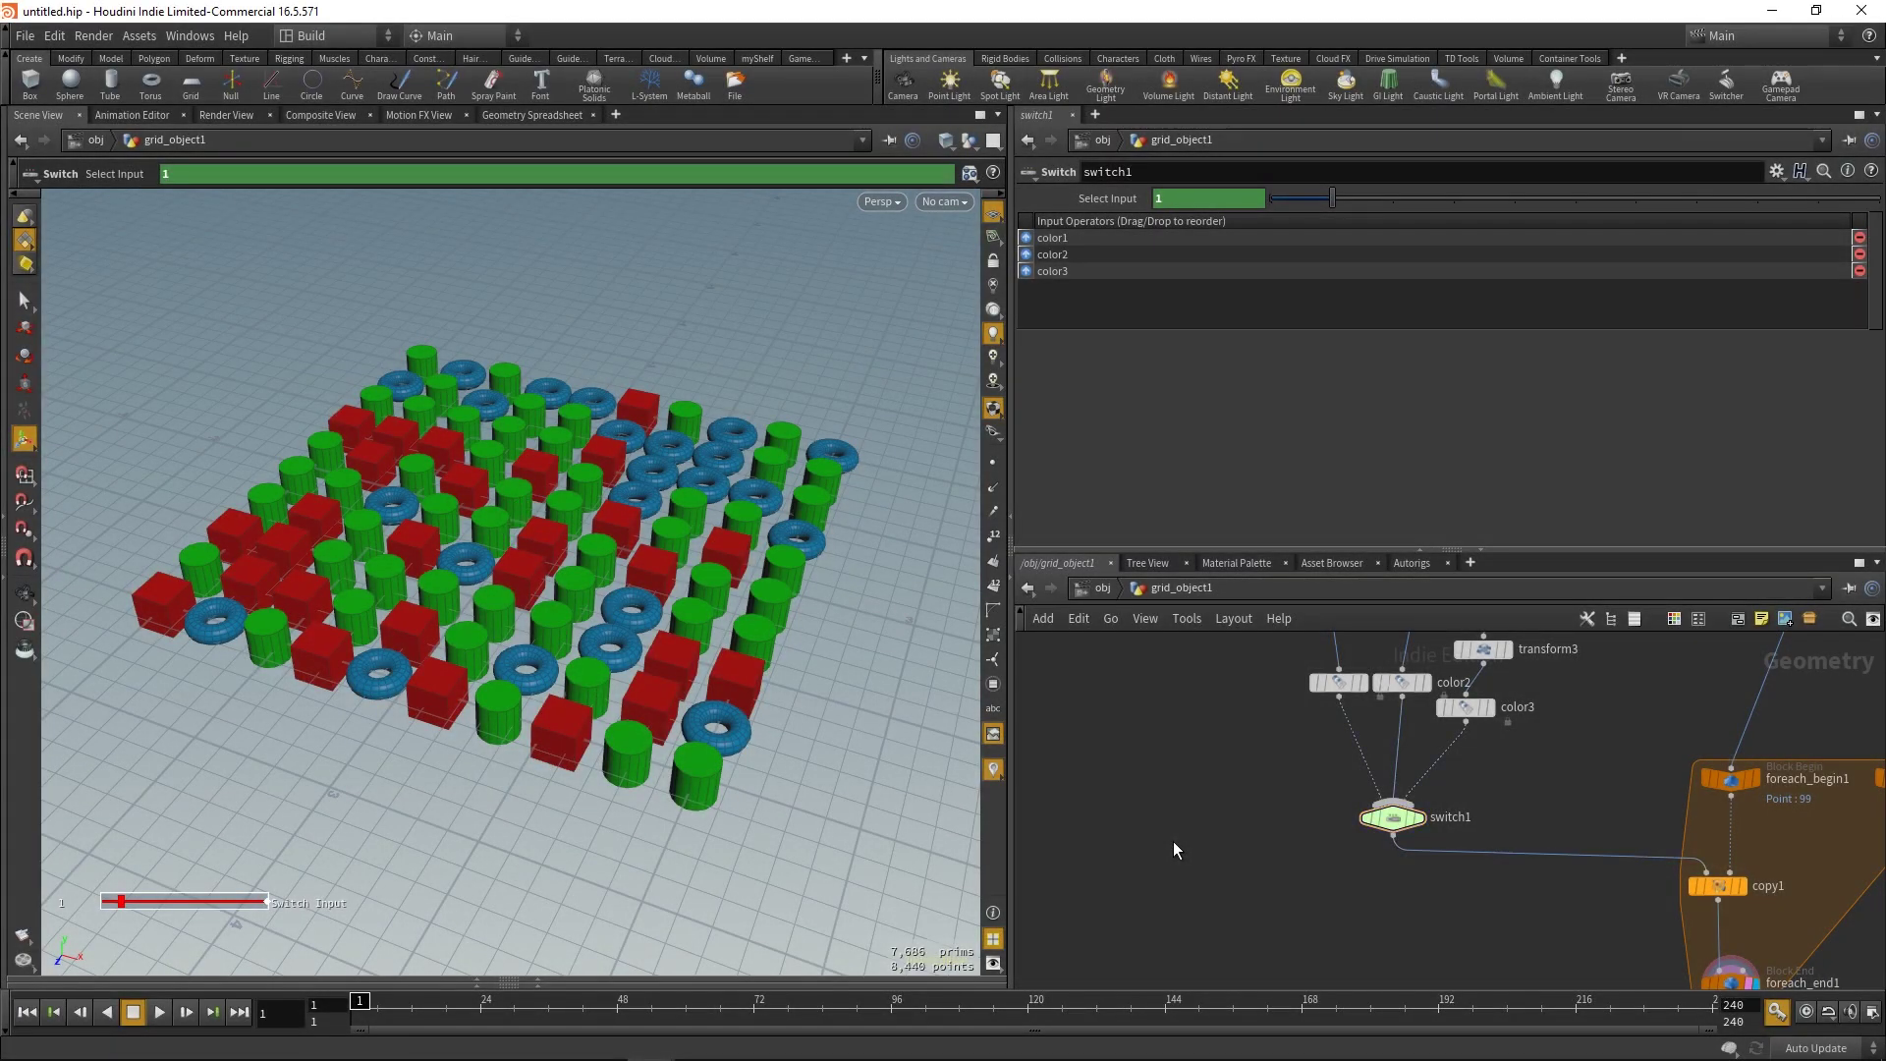
- Add a second Switch node and connect color1, color2 and color3 to its inputs
key("Tab")
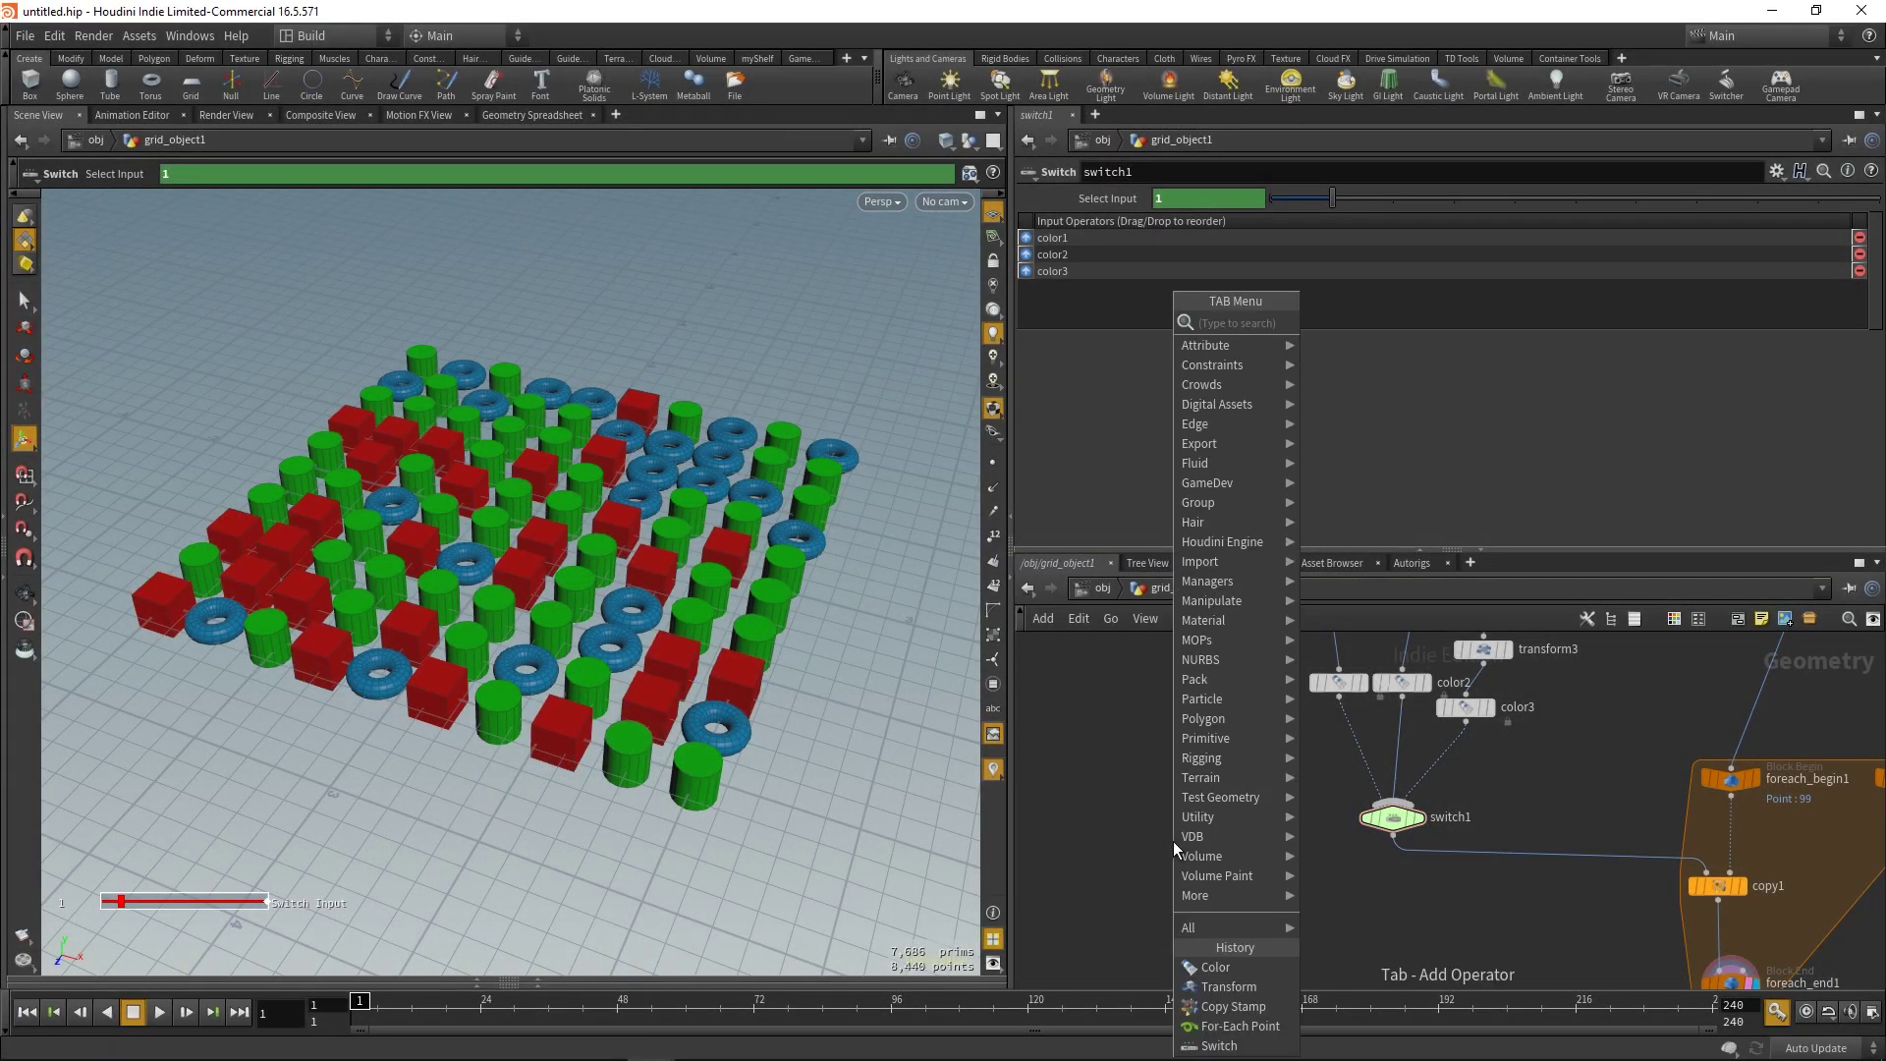
type("swi")
key("Return")
left_click(1173, 841)
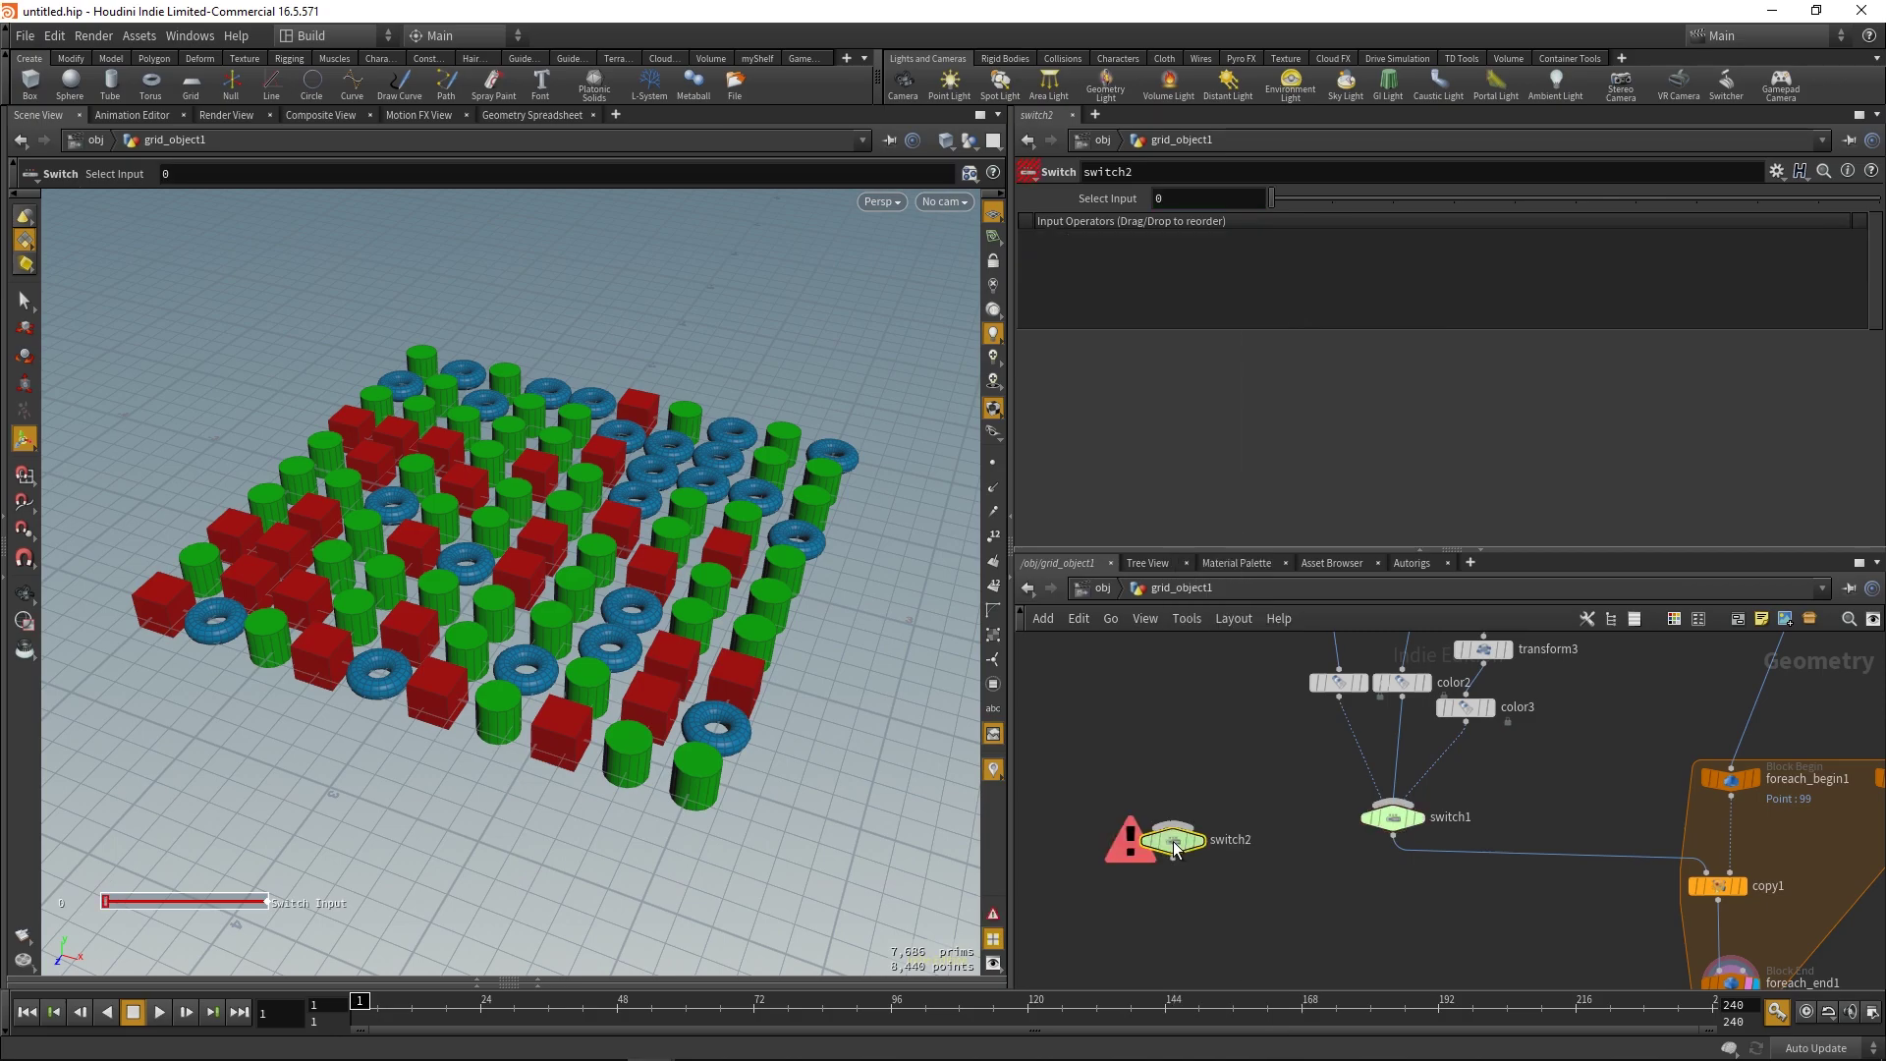
left_click_drag(1271, 702, 1508, 648)
left_click_drag(1496, 749, 1193, 823)
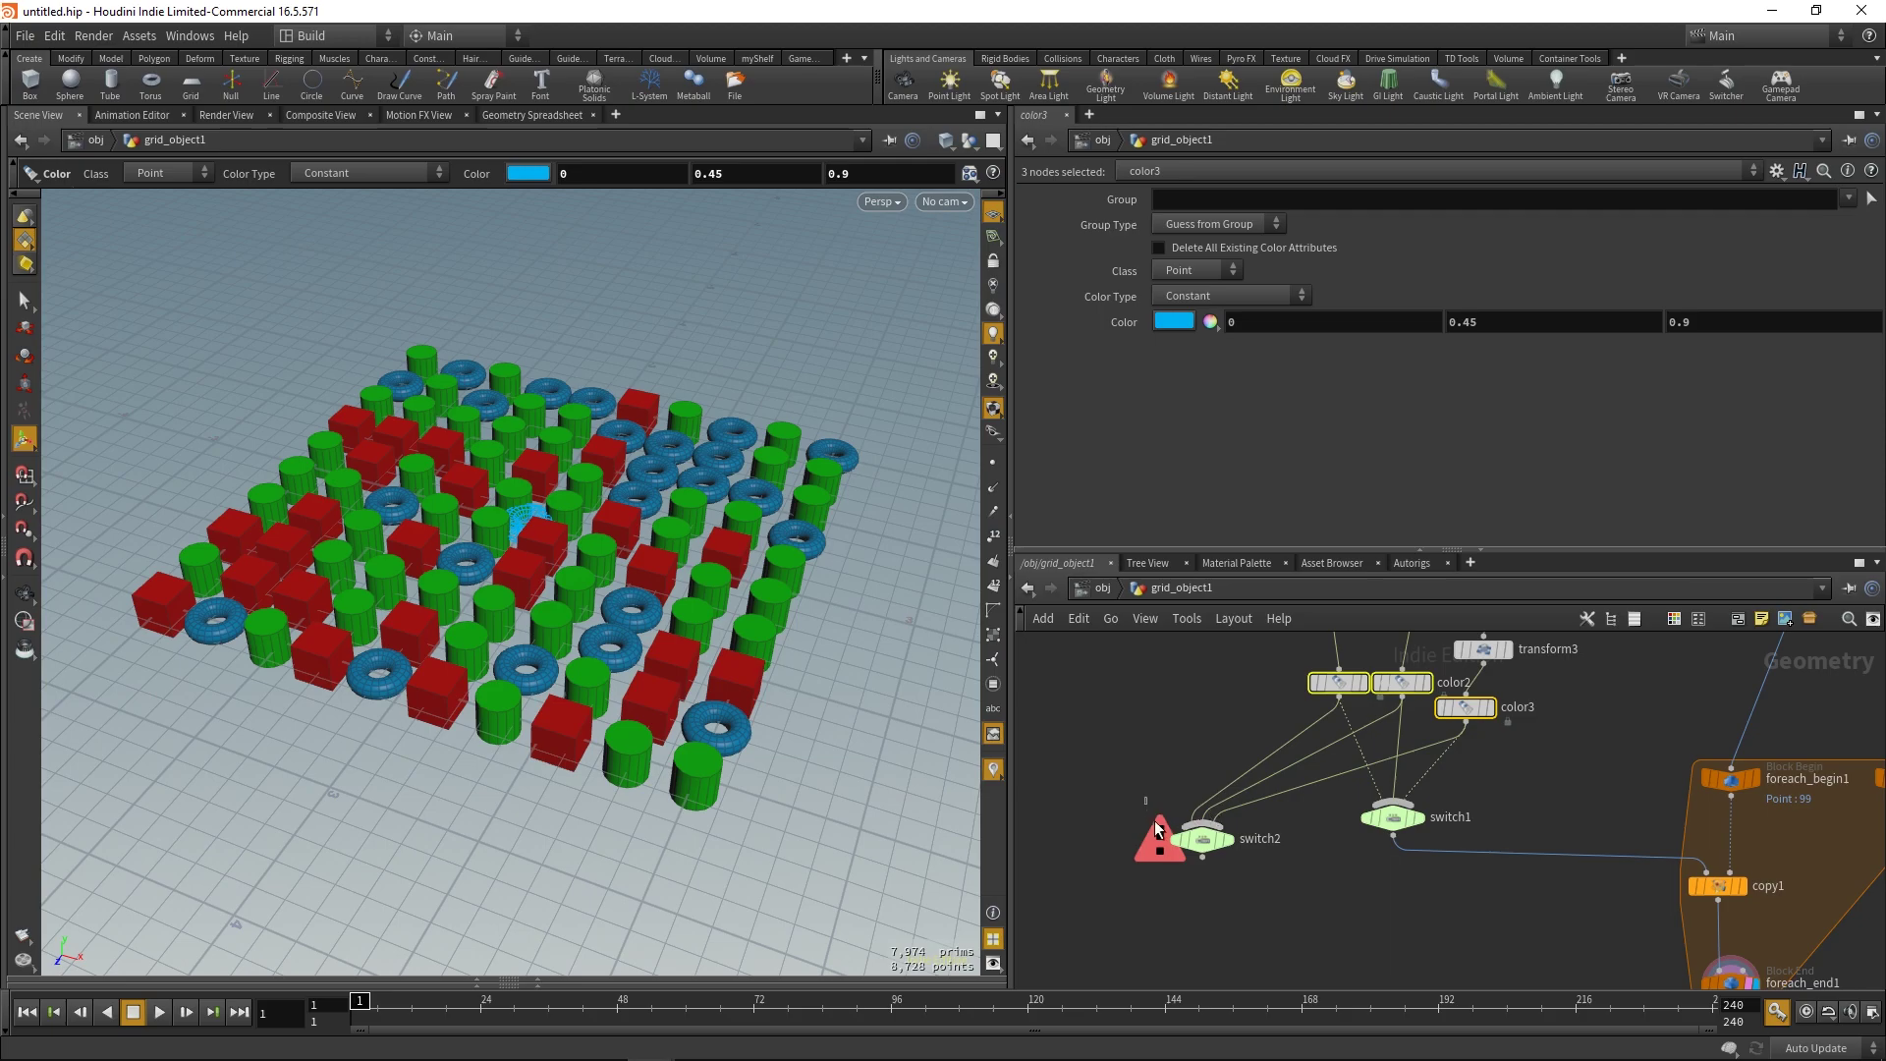
left_click(1200, 837)
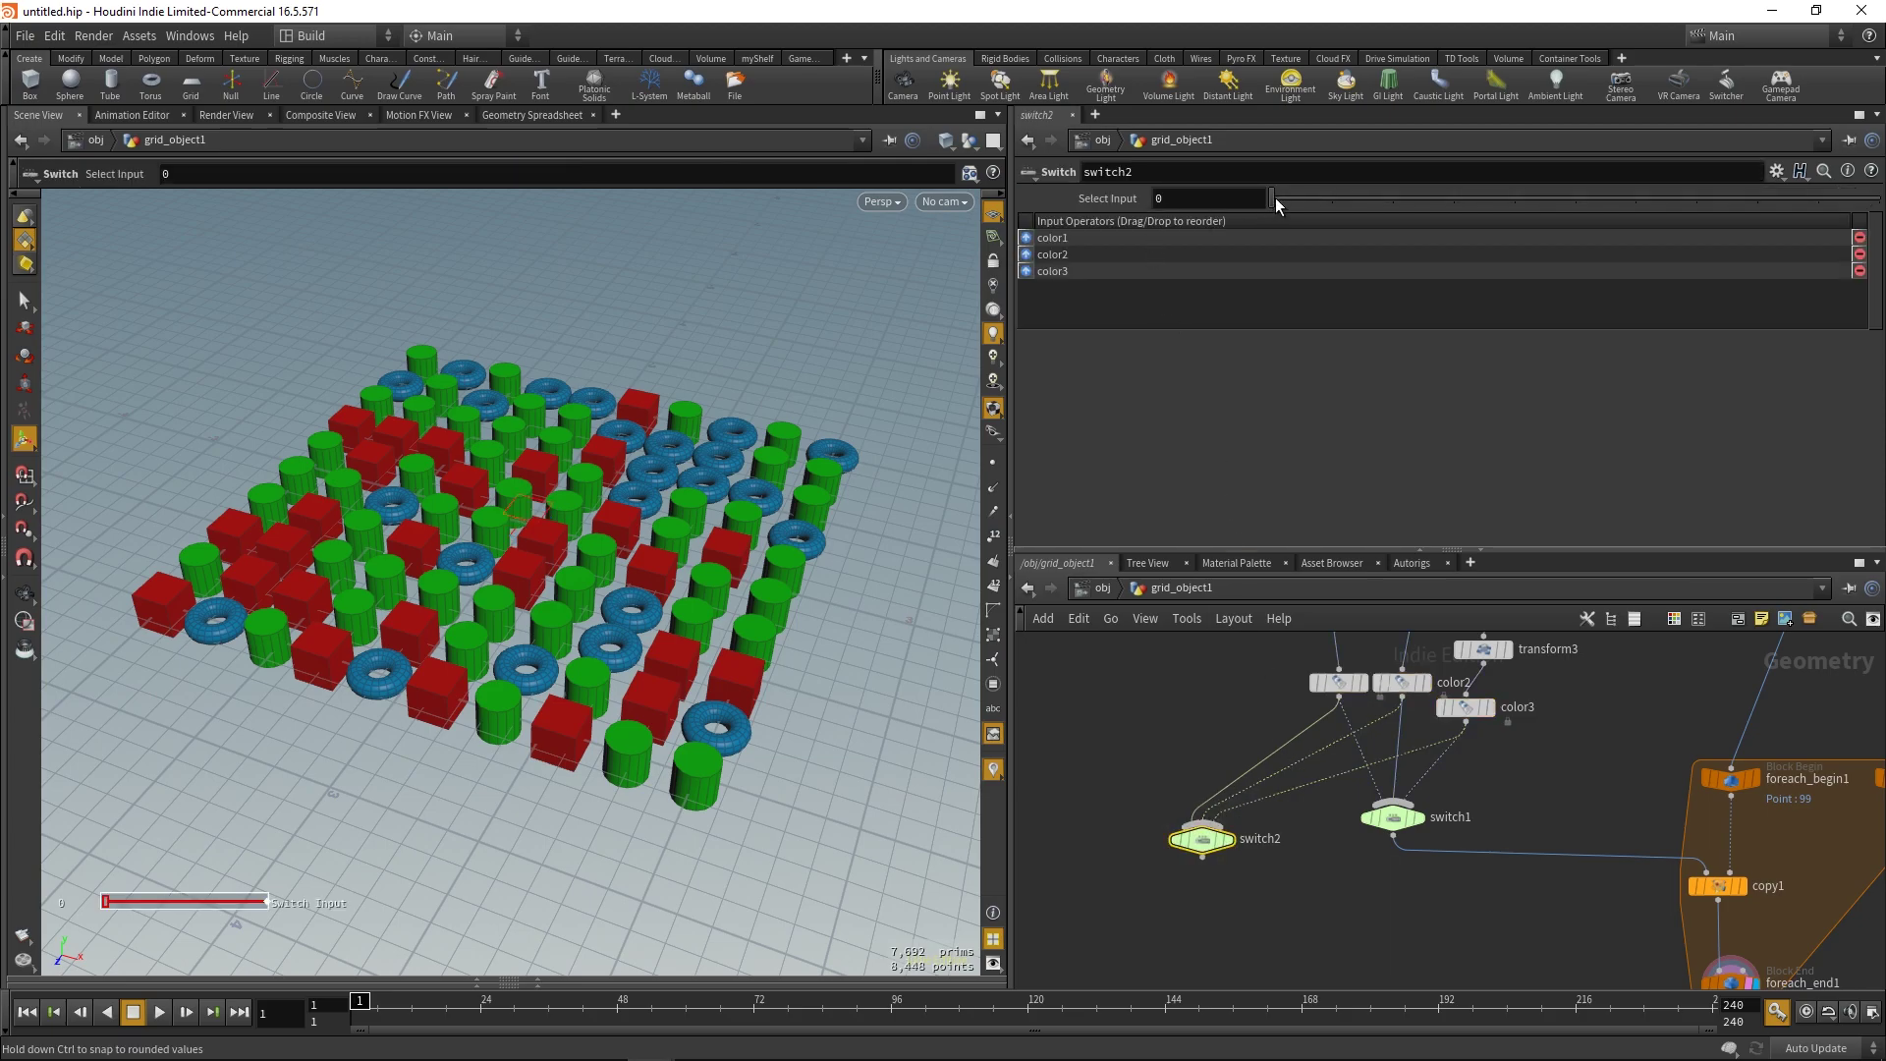
- Display the second switch's output to try its Select Input, and delete the node
left_click(1228, 839)
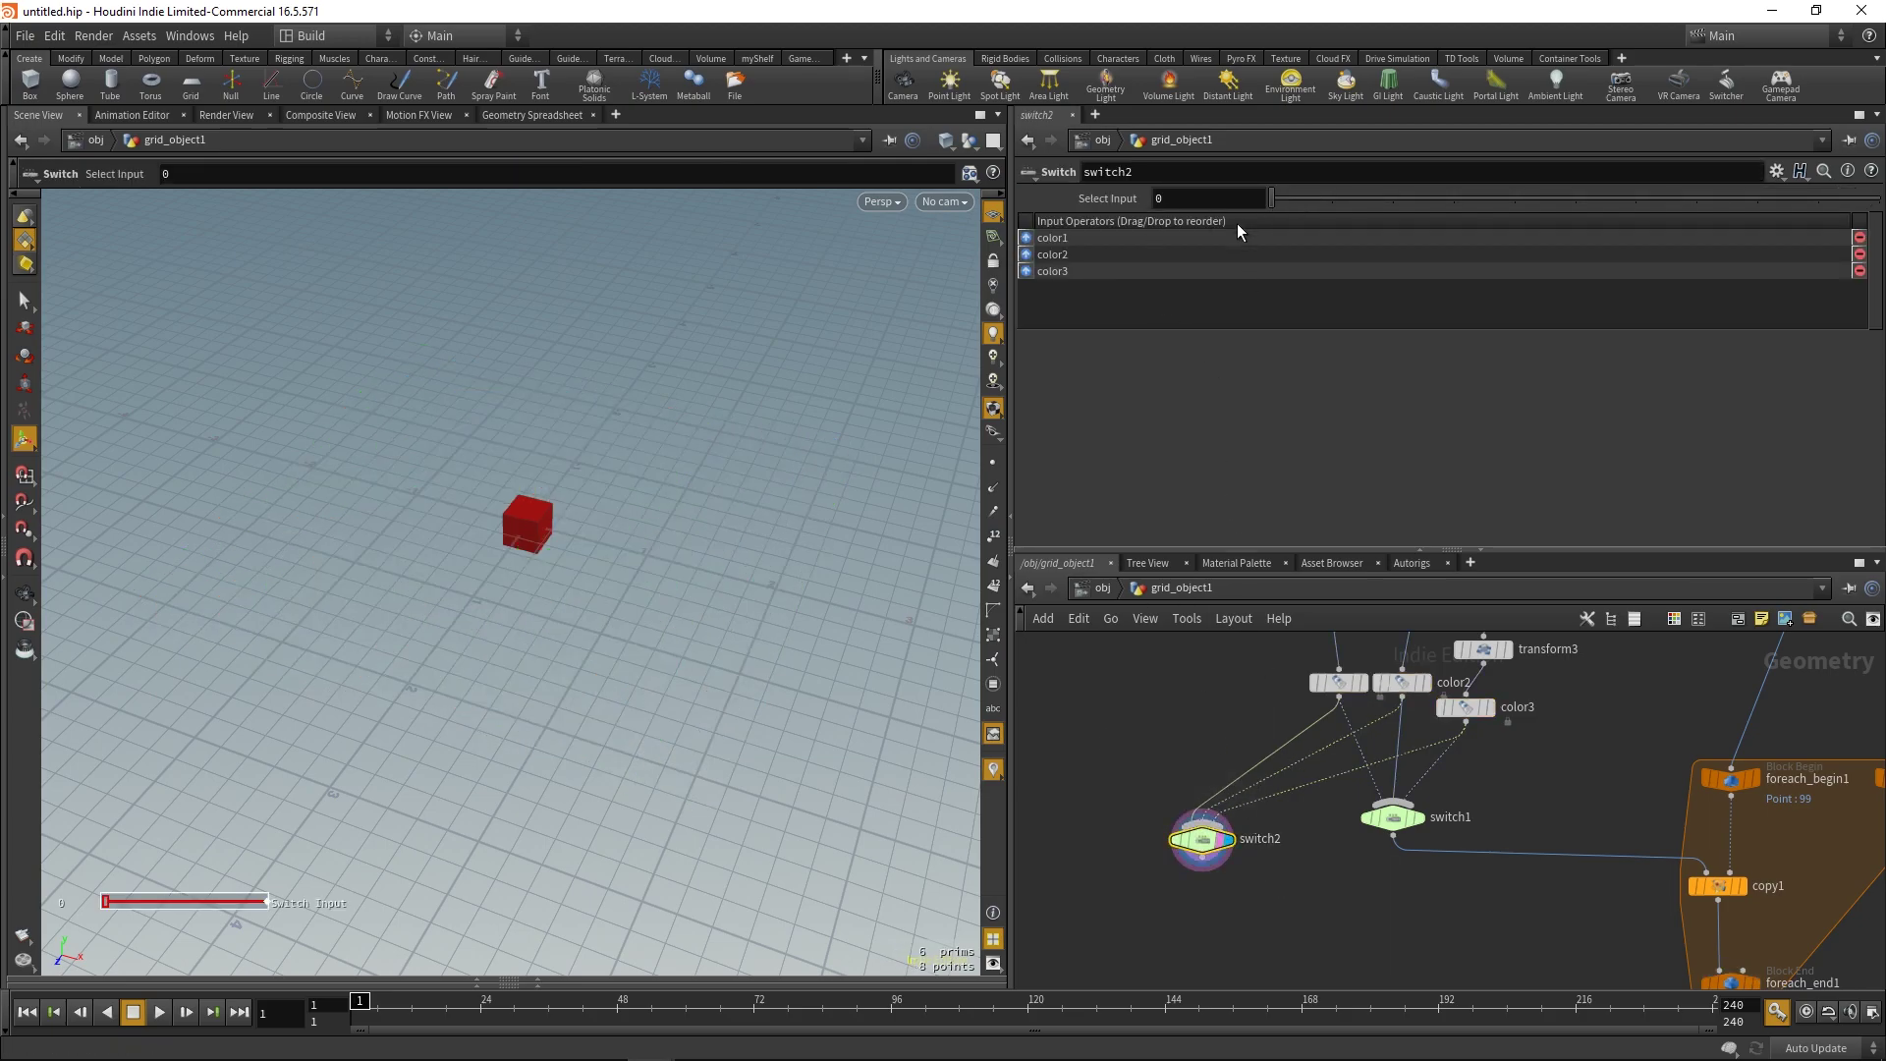
mouse_move(1275, 199)
left_mouse_down()
mouse_move(1381, 200)
mouse_move(1276, 198)
left_mouse_up()
key("Delete")
- Add an Integer spare parameter to switch1 through its parameter interface
left_click(1415, 821)
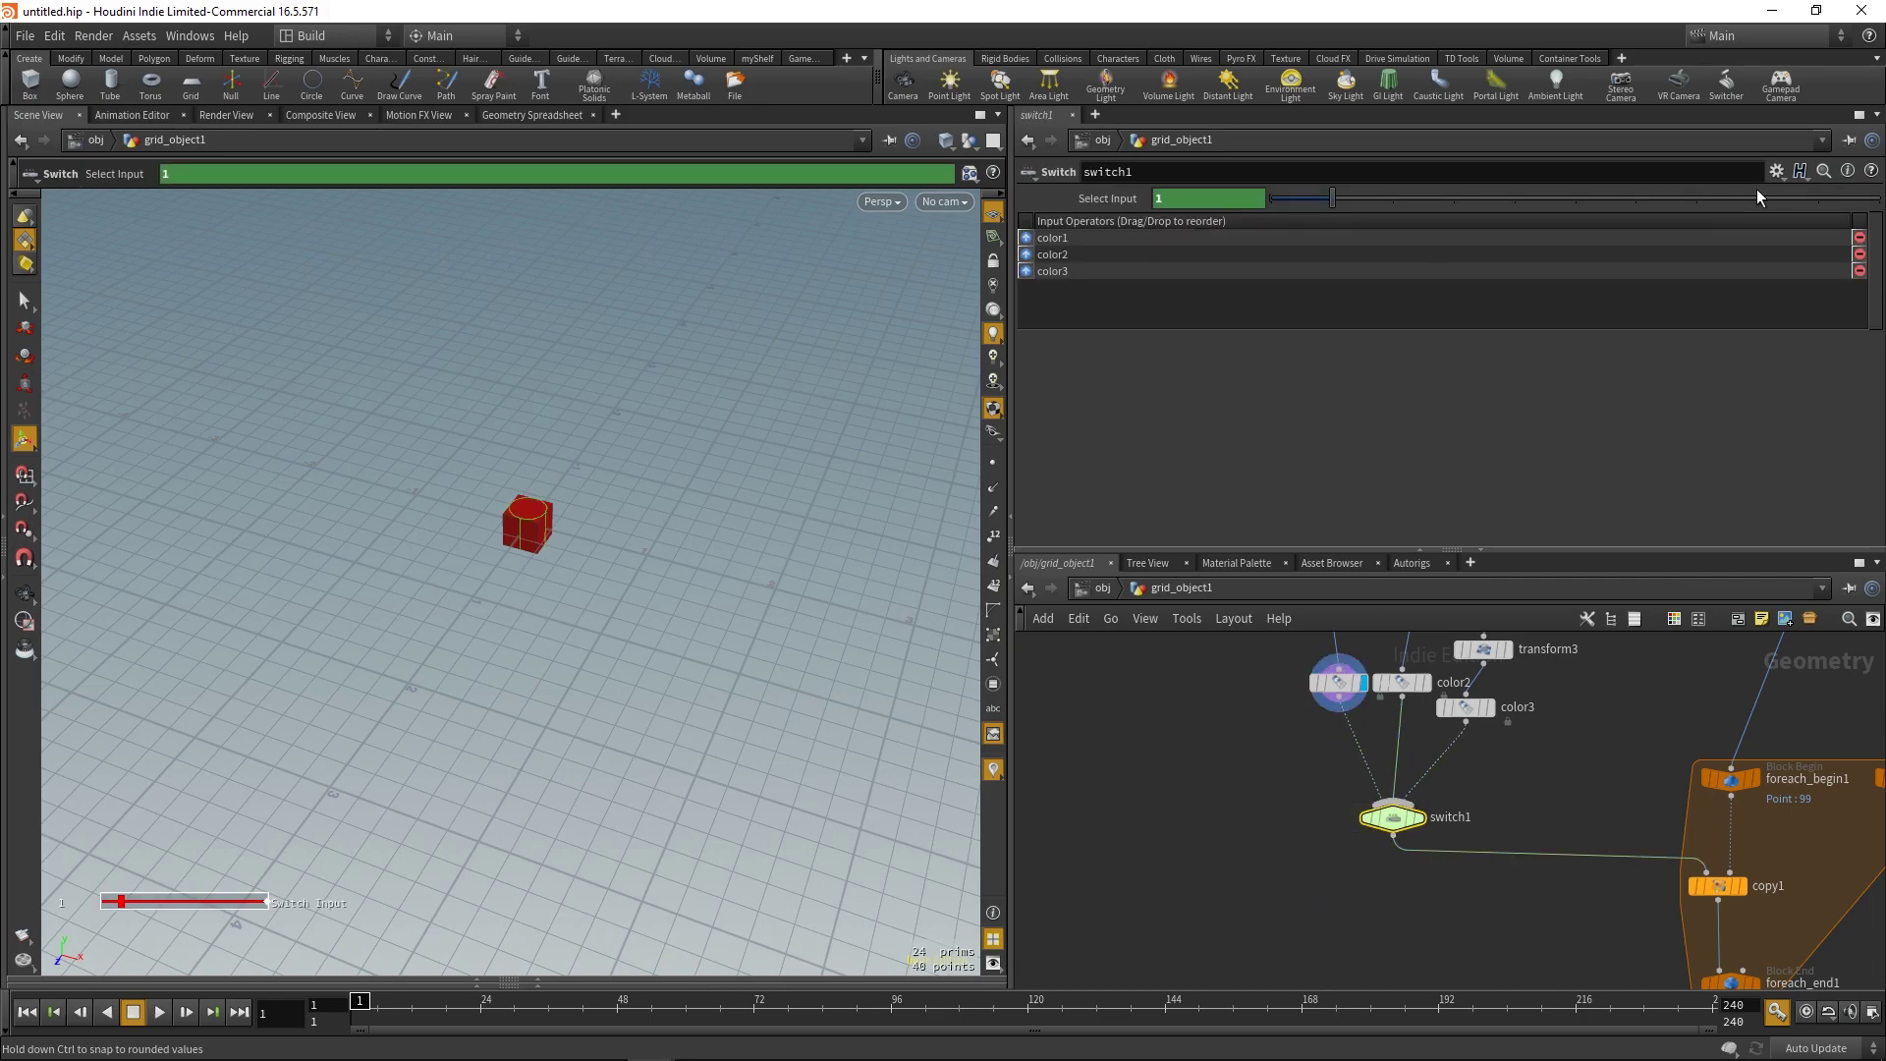
left_click(1776, 171)
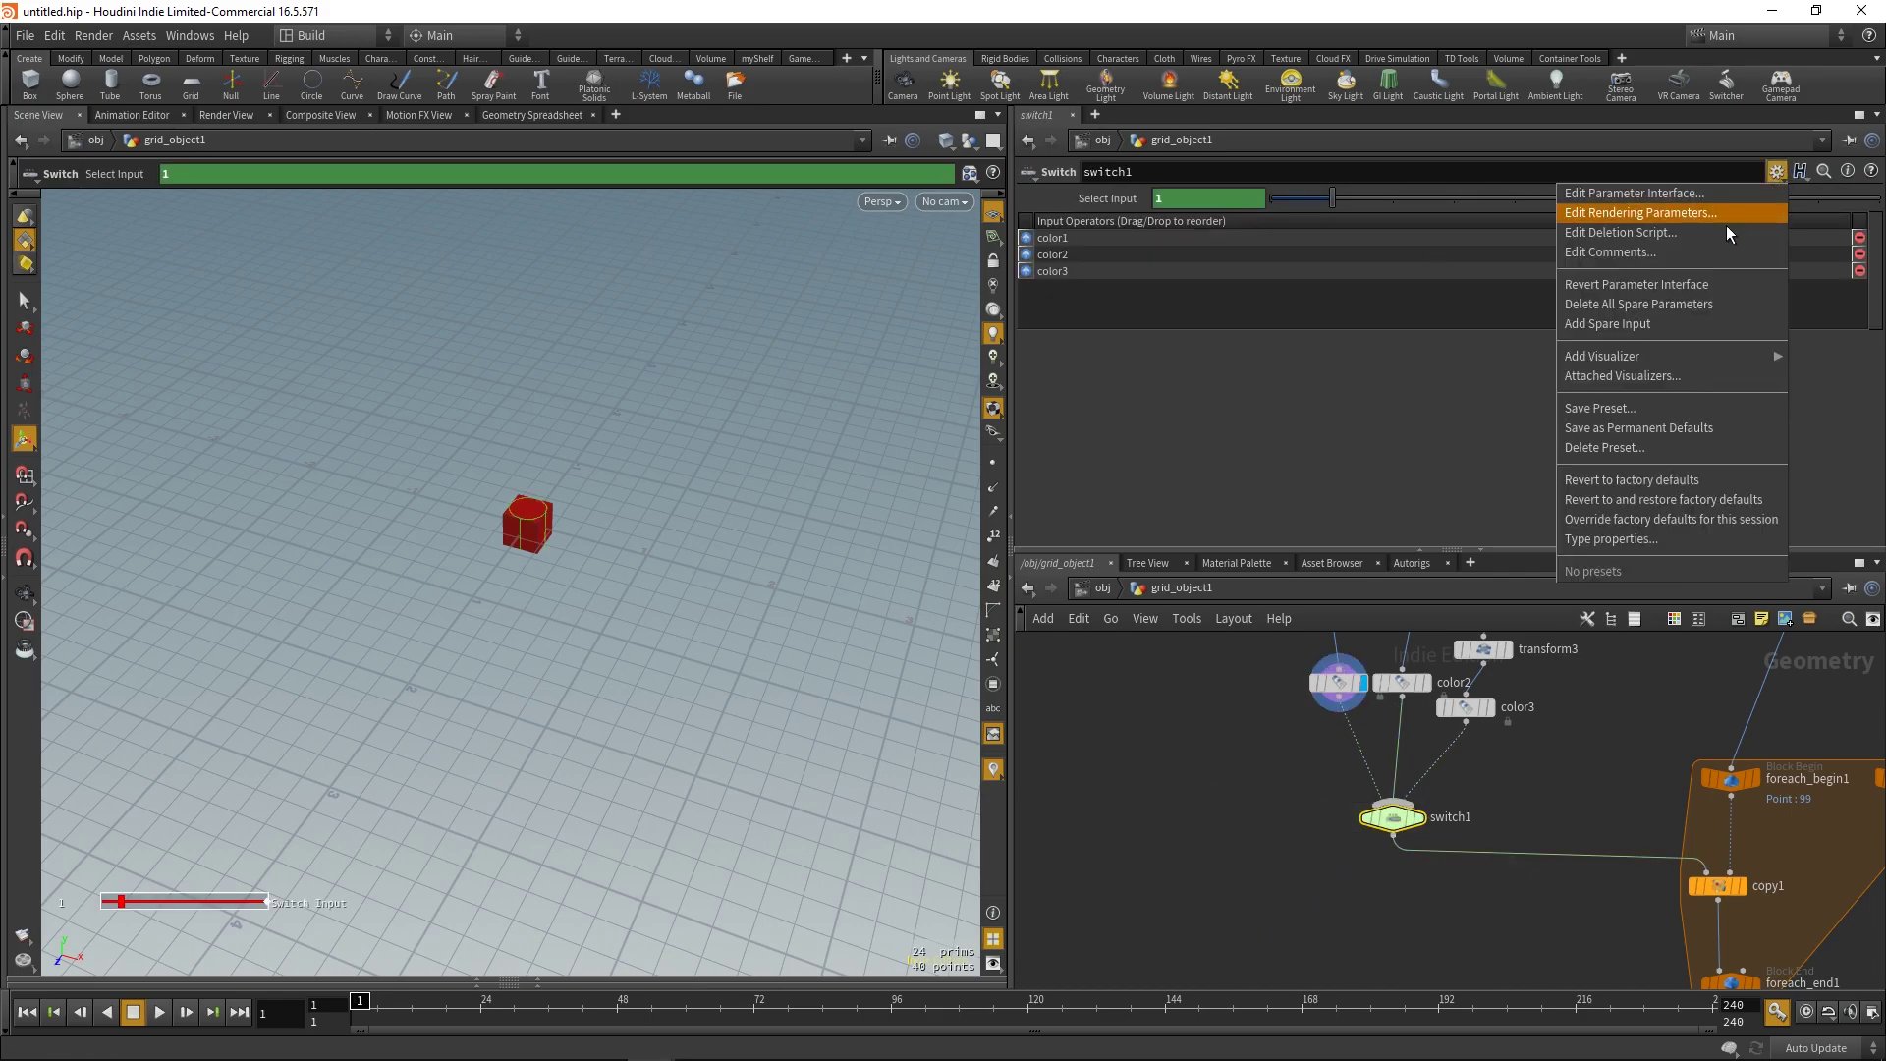
left_click(1671, 195)
left_click_drag(845, 466, 1250, 240)
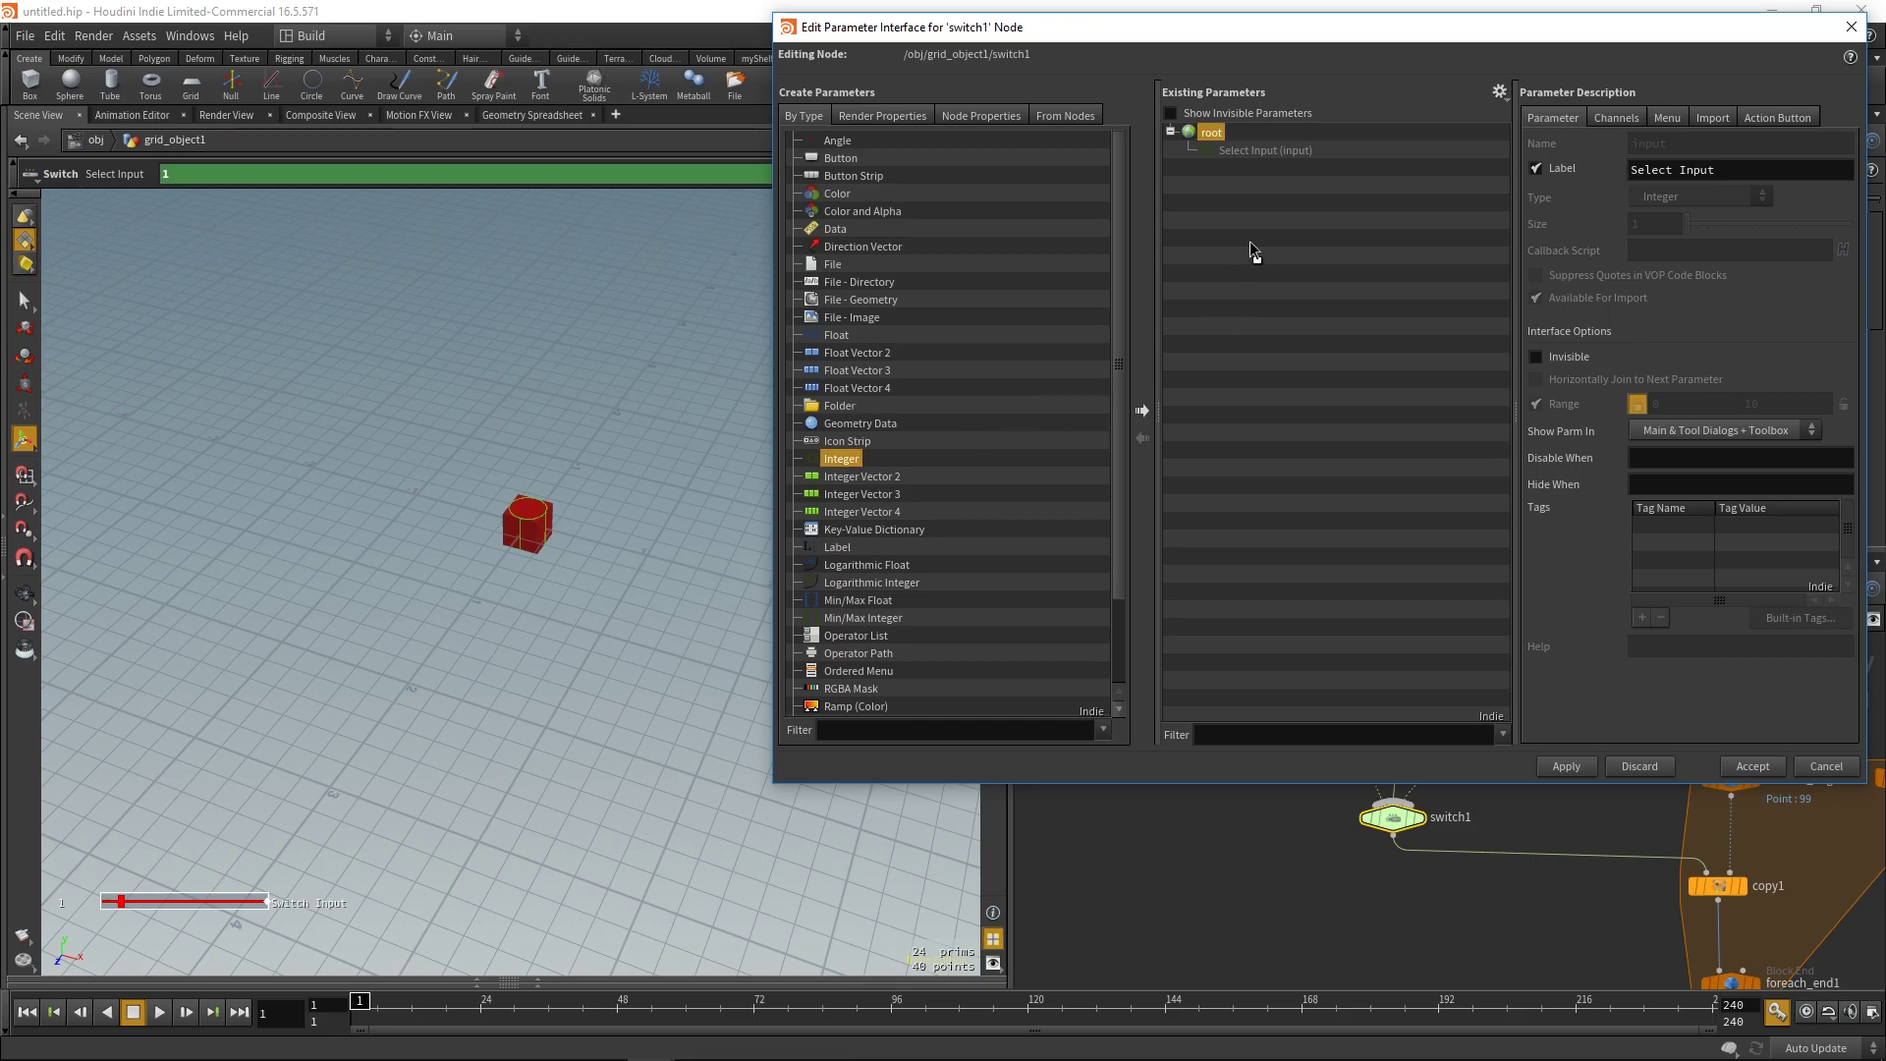
left_click(1583, 764)
left_click(1740, 764)
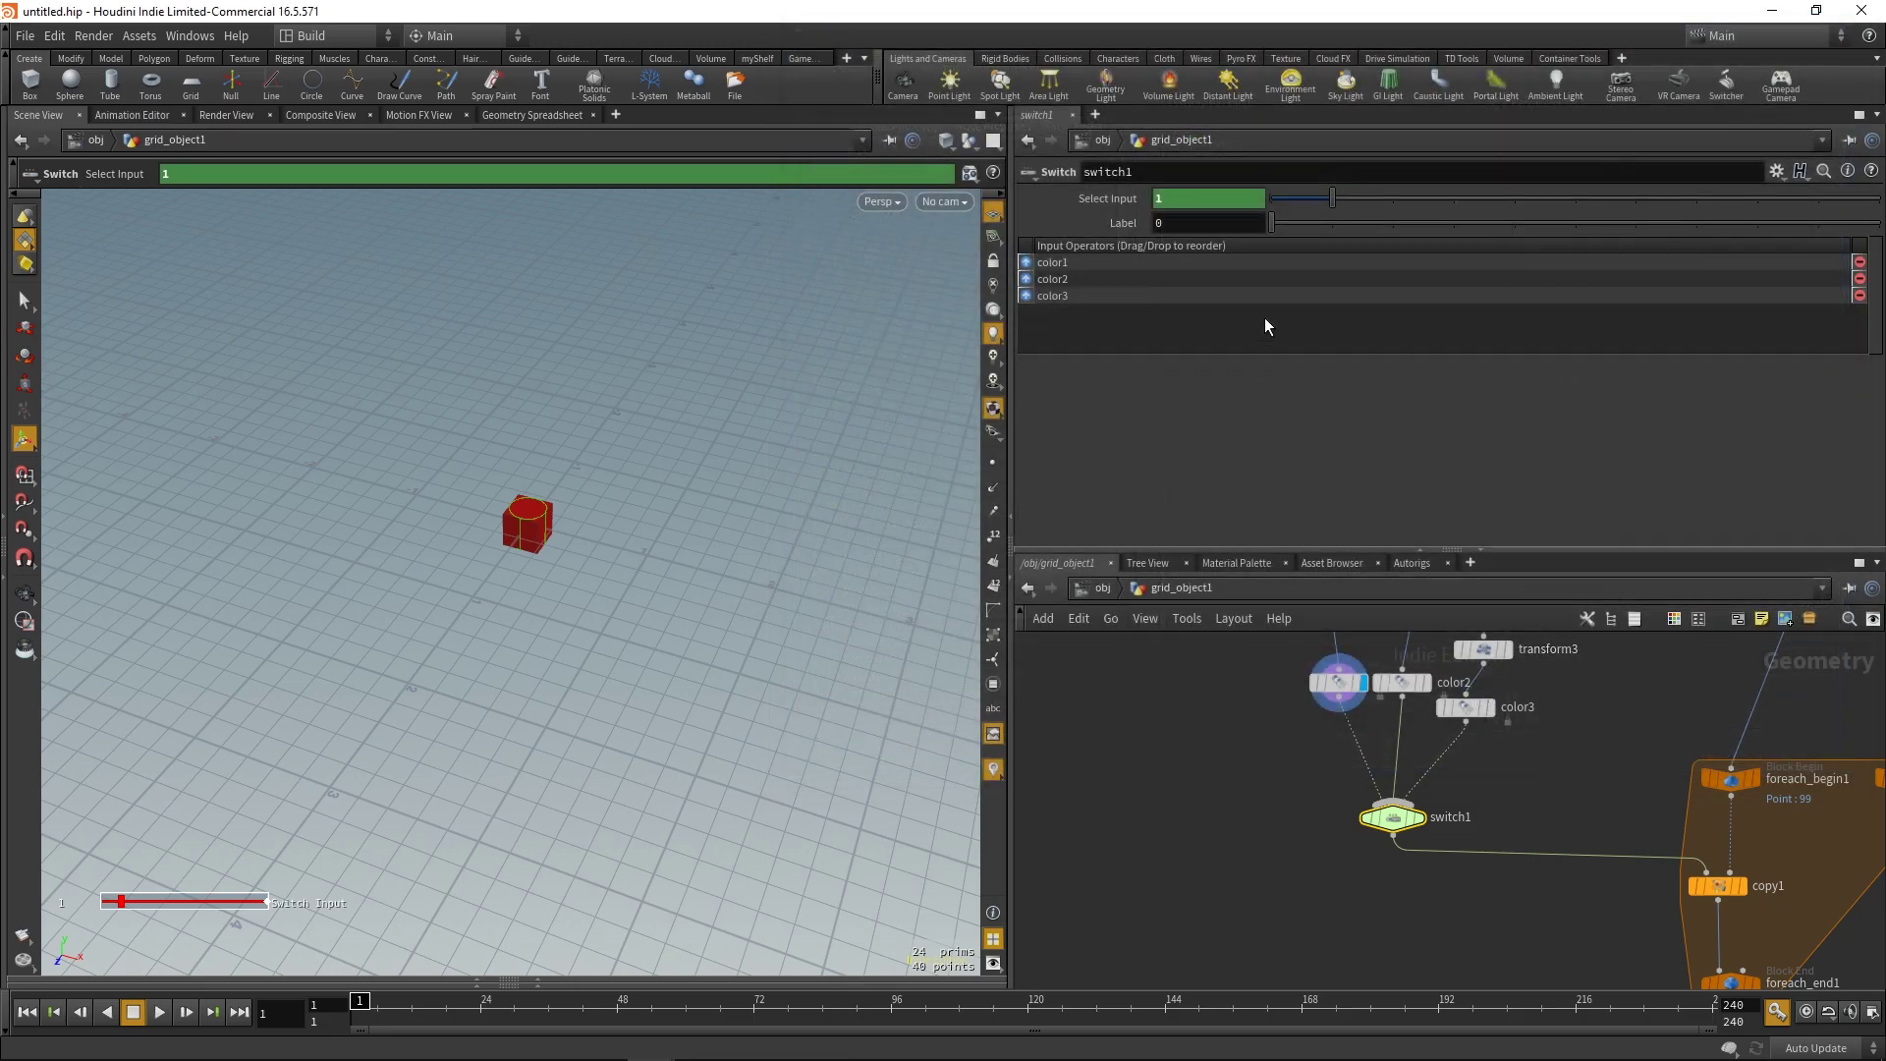
- Enter the expression opninputs(".") in switch1's Label parameter and show its evaluated value
double_click(1184, 229)
type("opinpu")
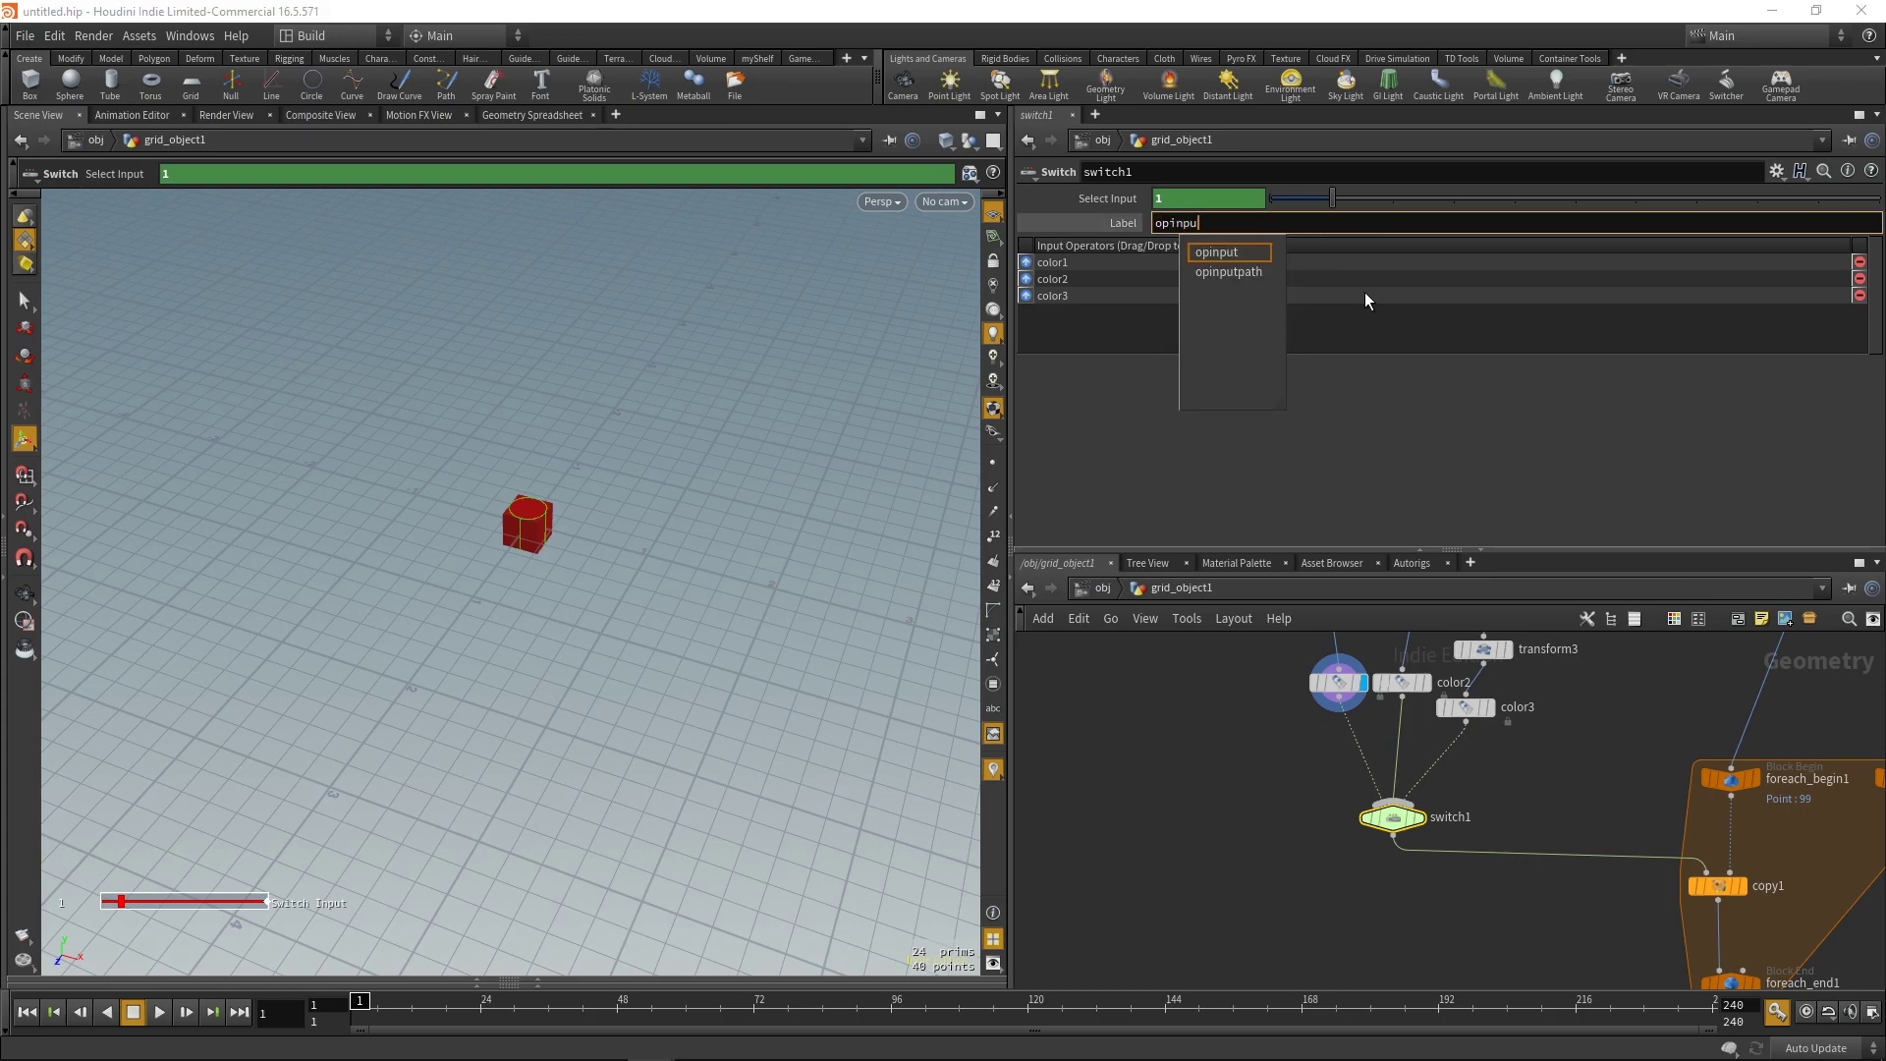
key("BackSpace")
key("BackSpace")
key("BackSpace")
key("BackSpace")
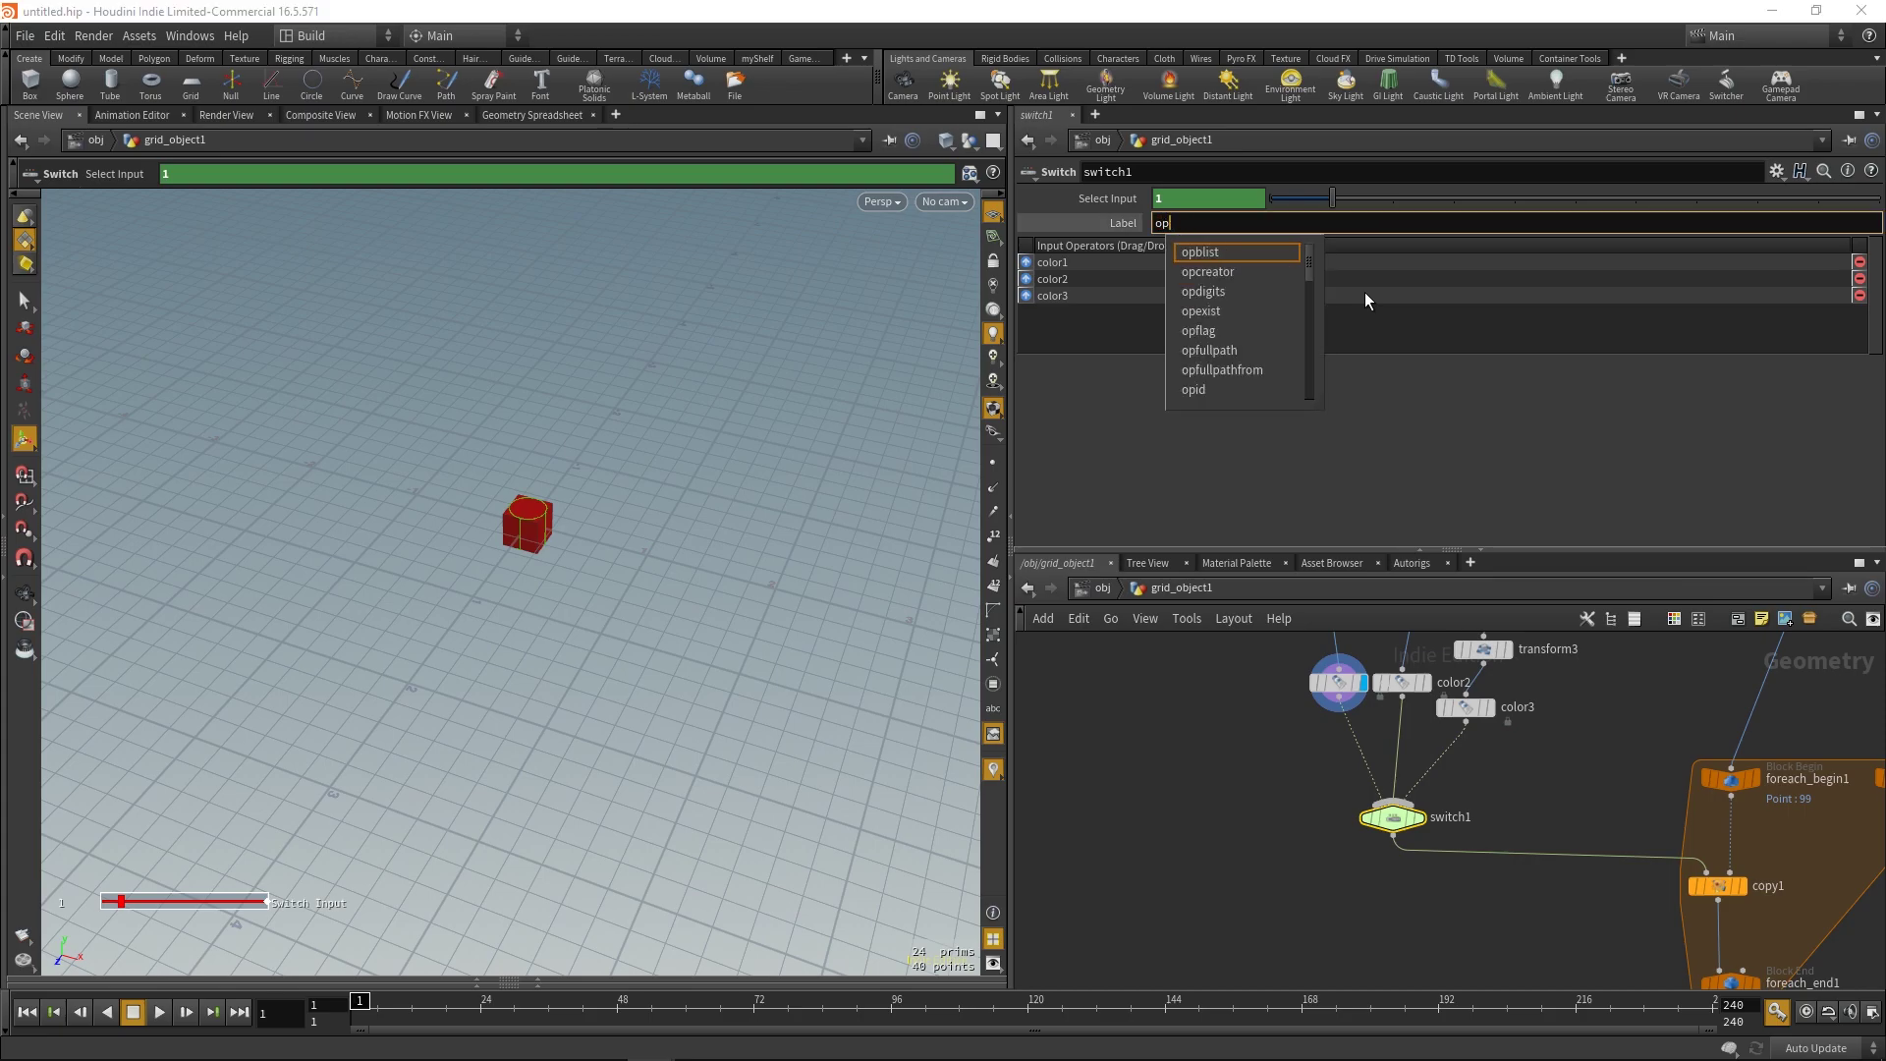
type("ni")
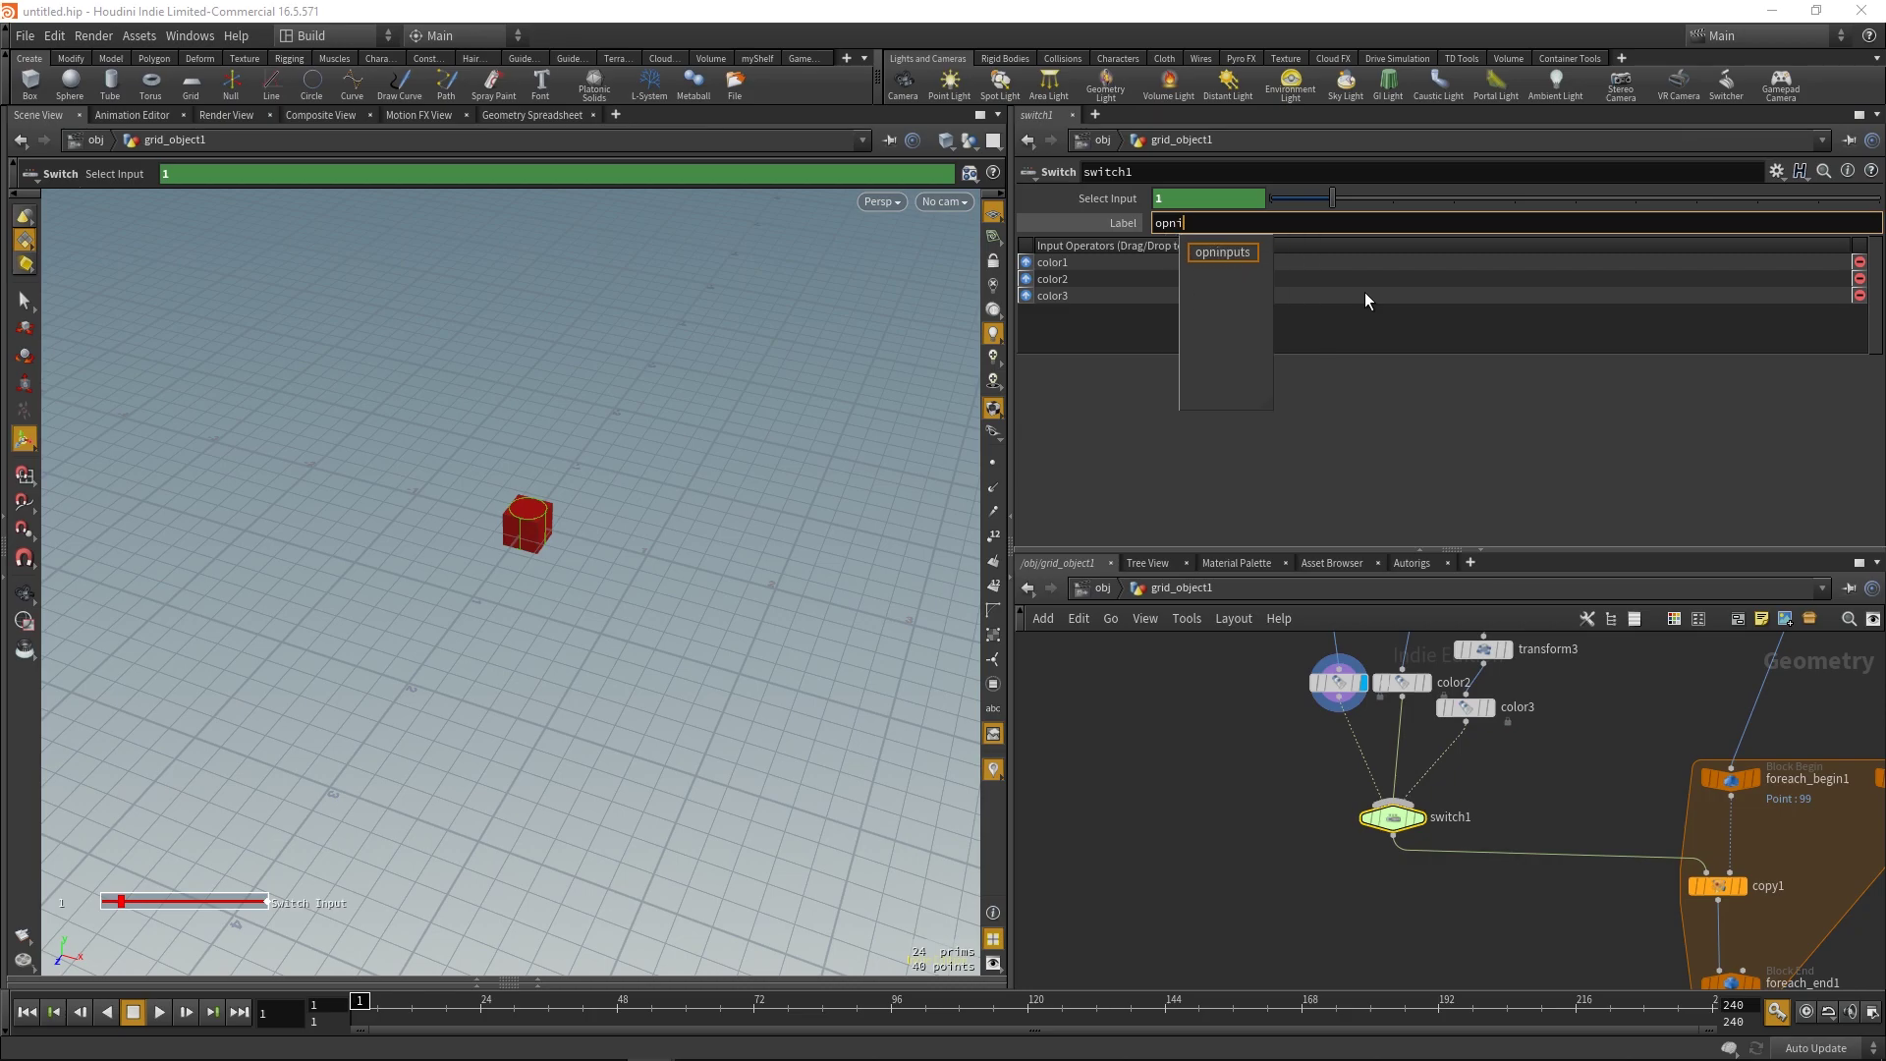
key("Down")
key("Return")
type("(")
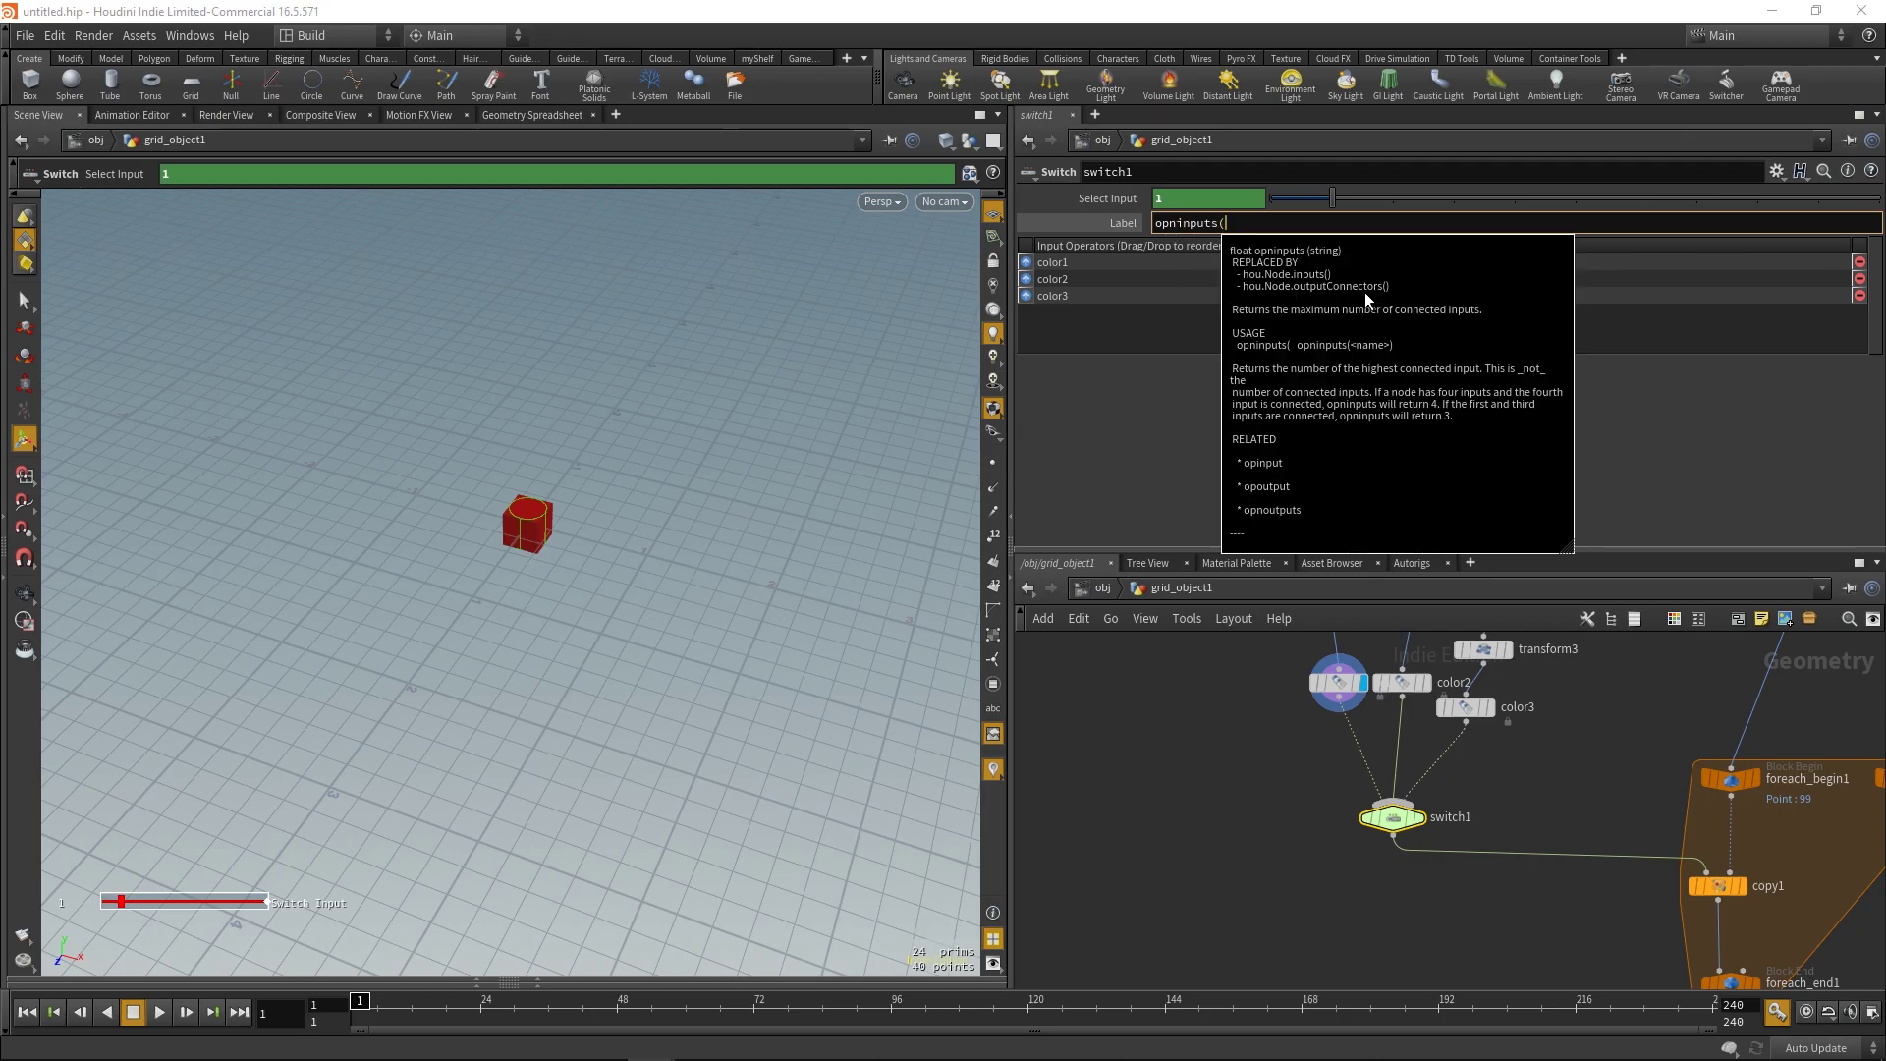
type("\".\")")
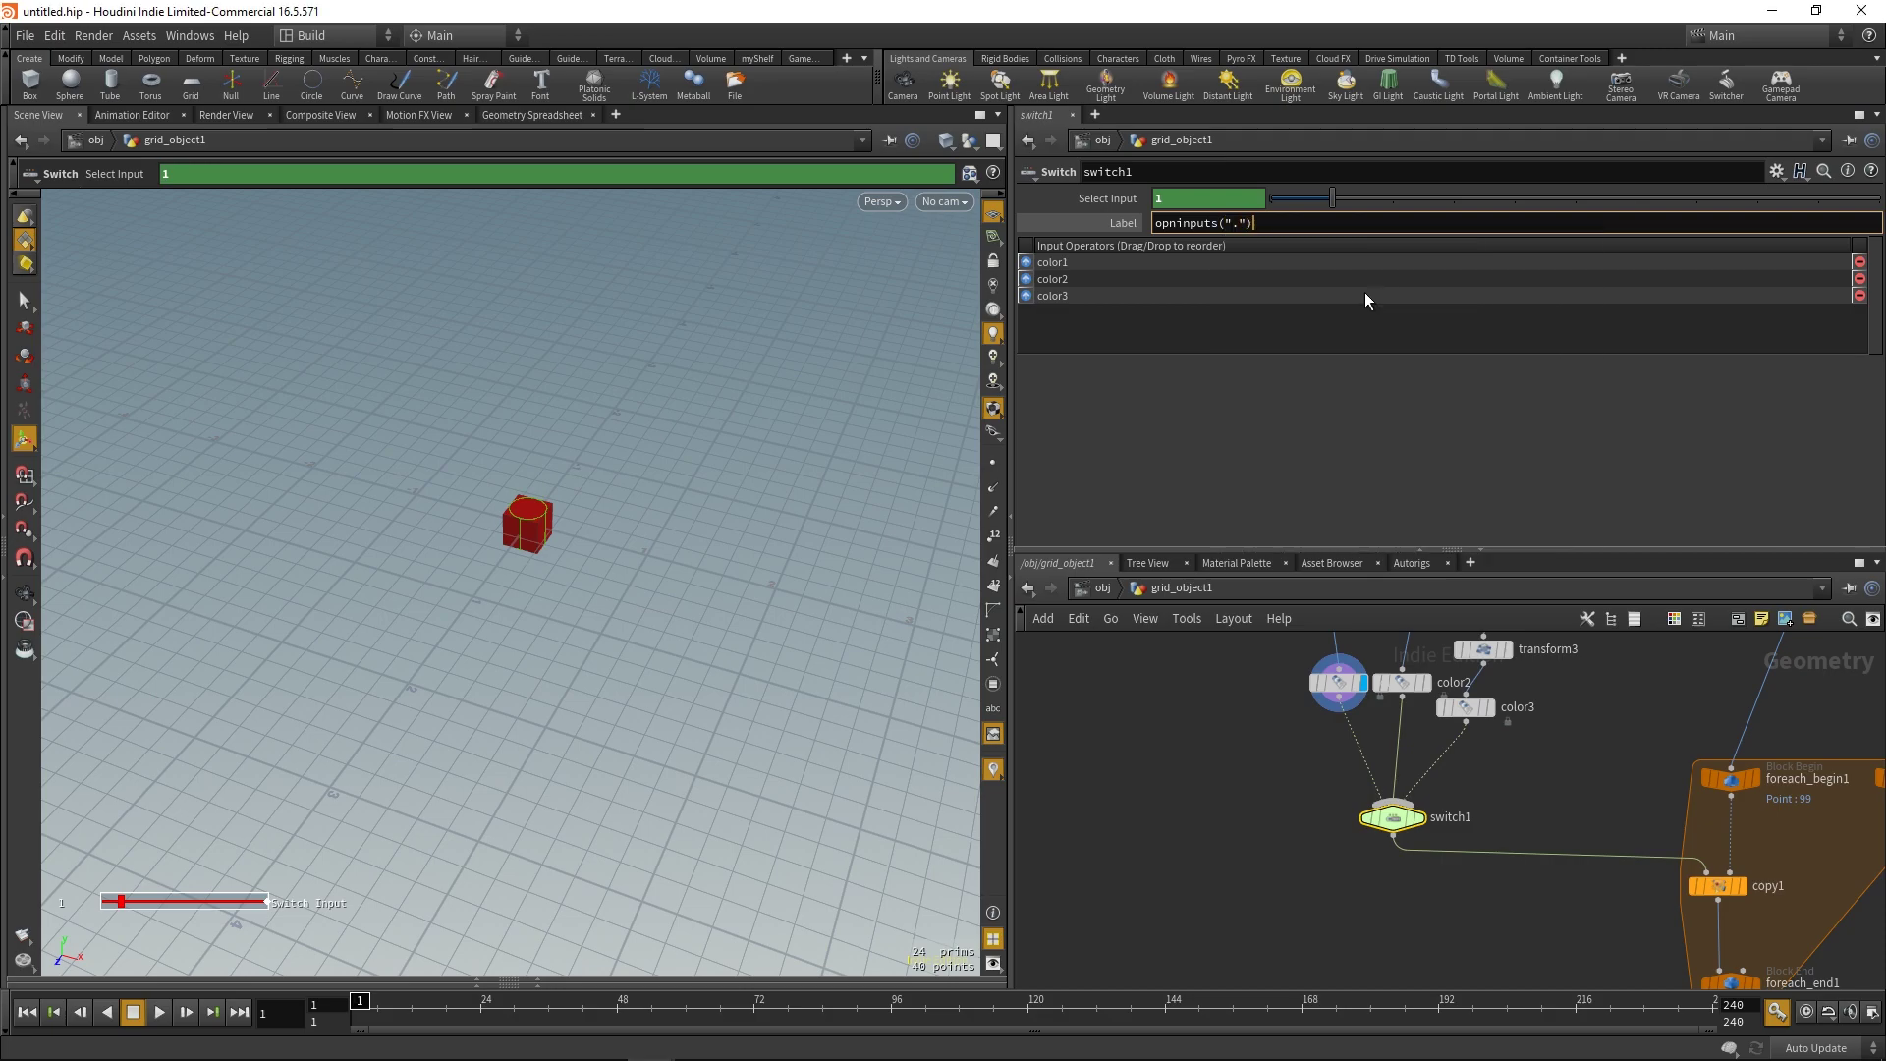
key("Return")
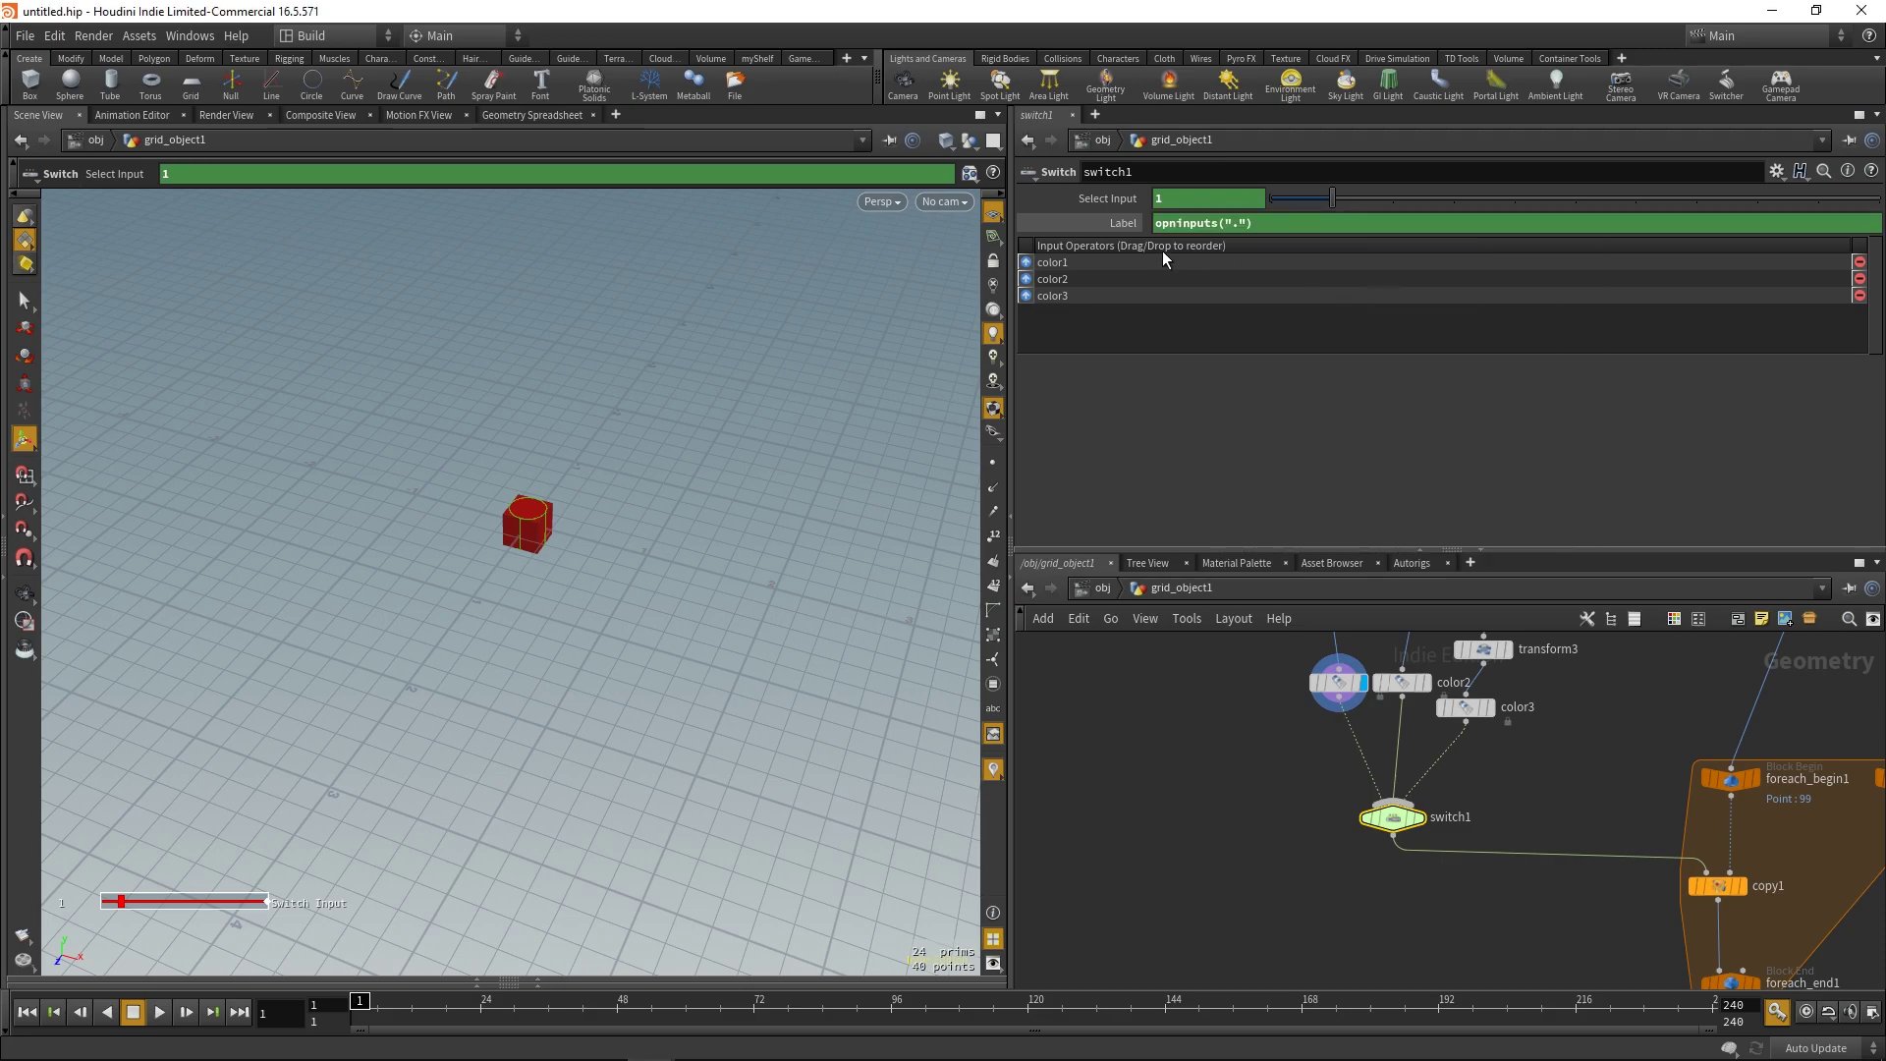
left_click(1124, 222)
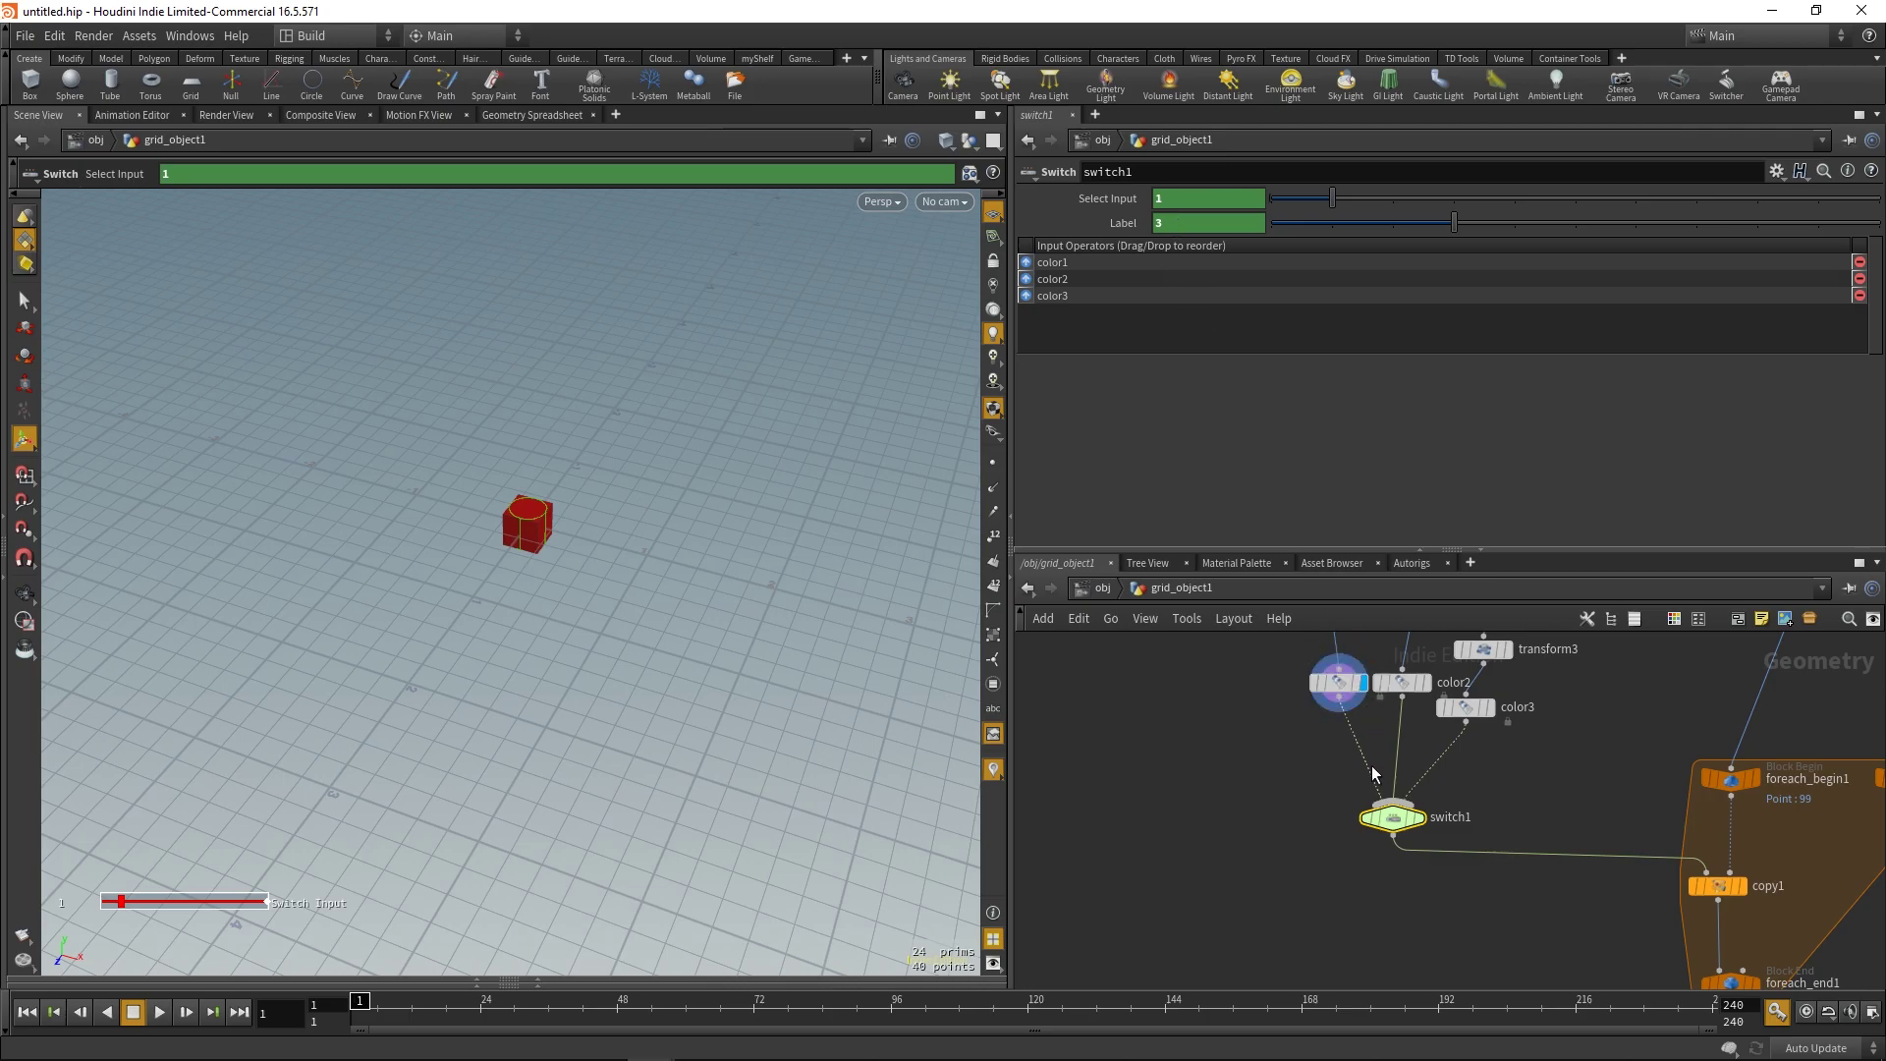
- Connect color3 to switch1 two more times to test how the Label expression responds
scroll(1507, 839, "up", 2)
left_click_drag(1432, 746, 1391, 832)
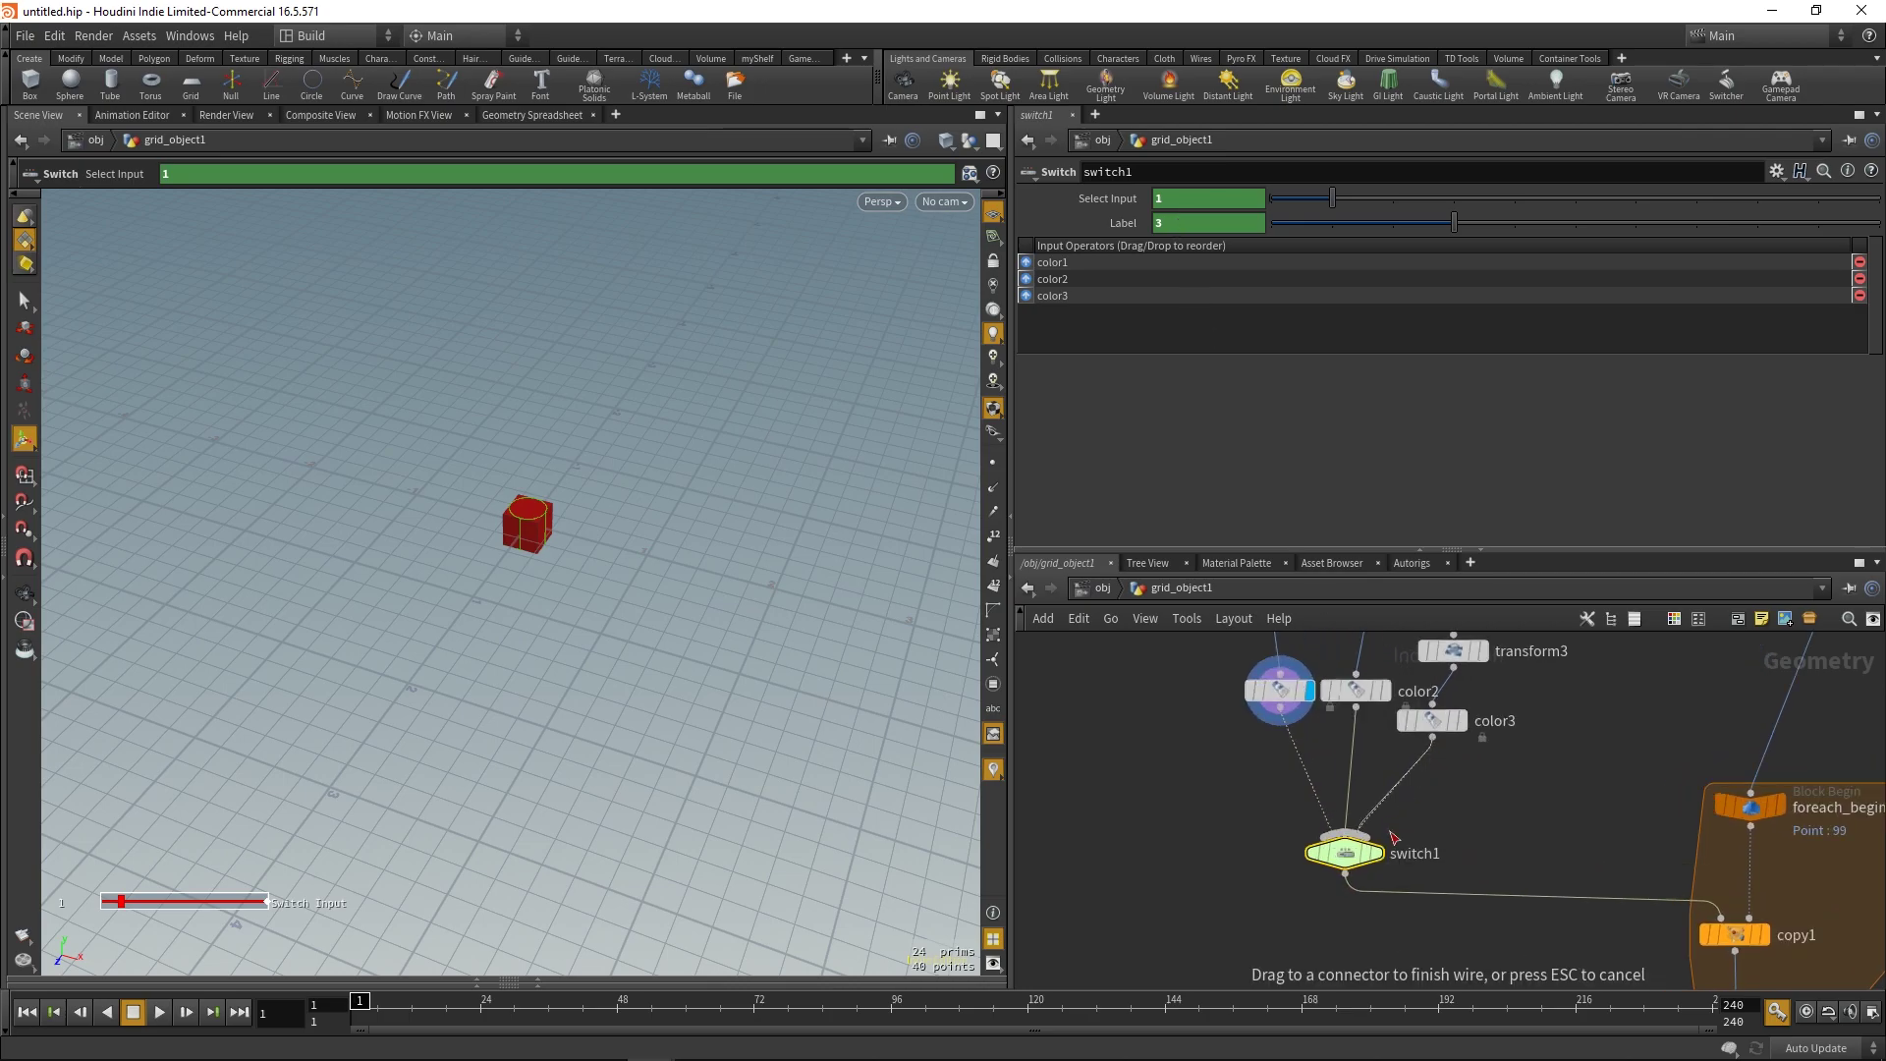
left_click(1392, 836)
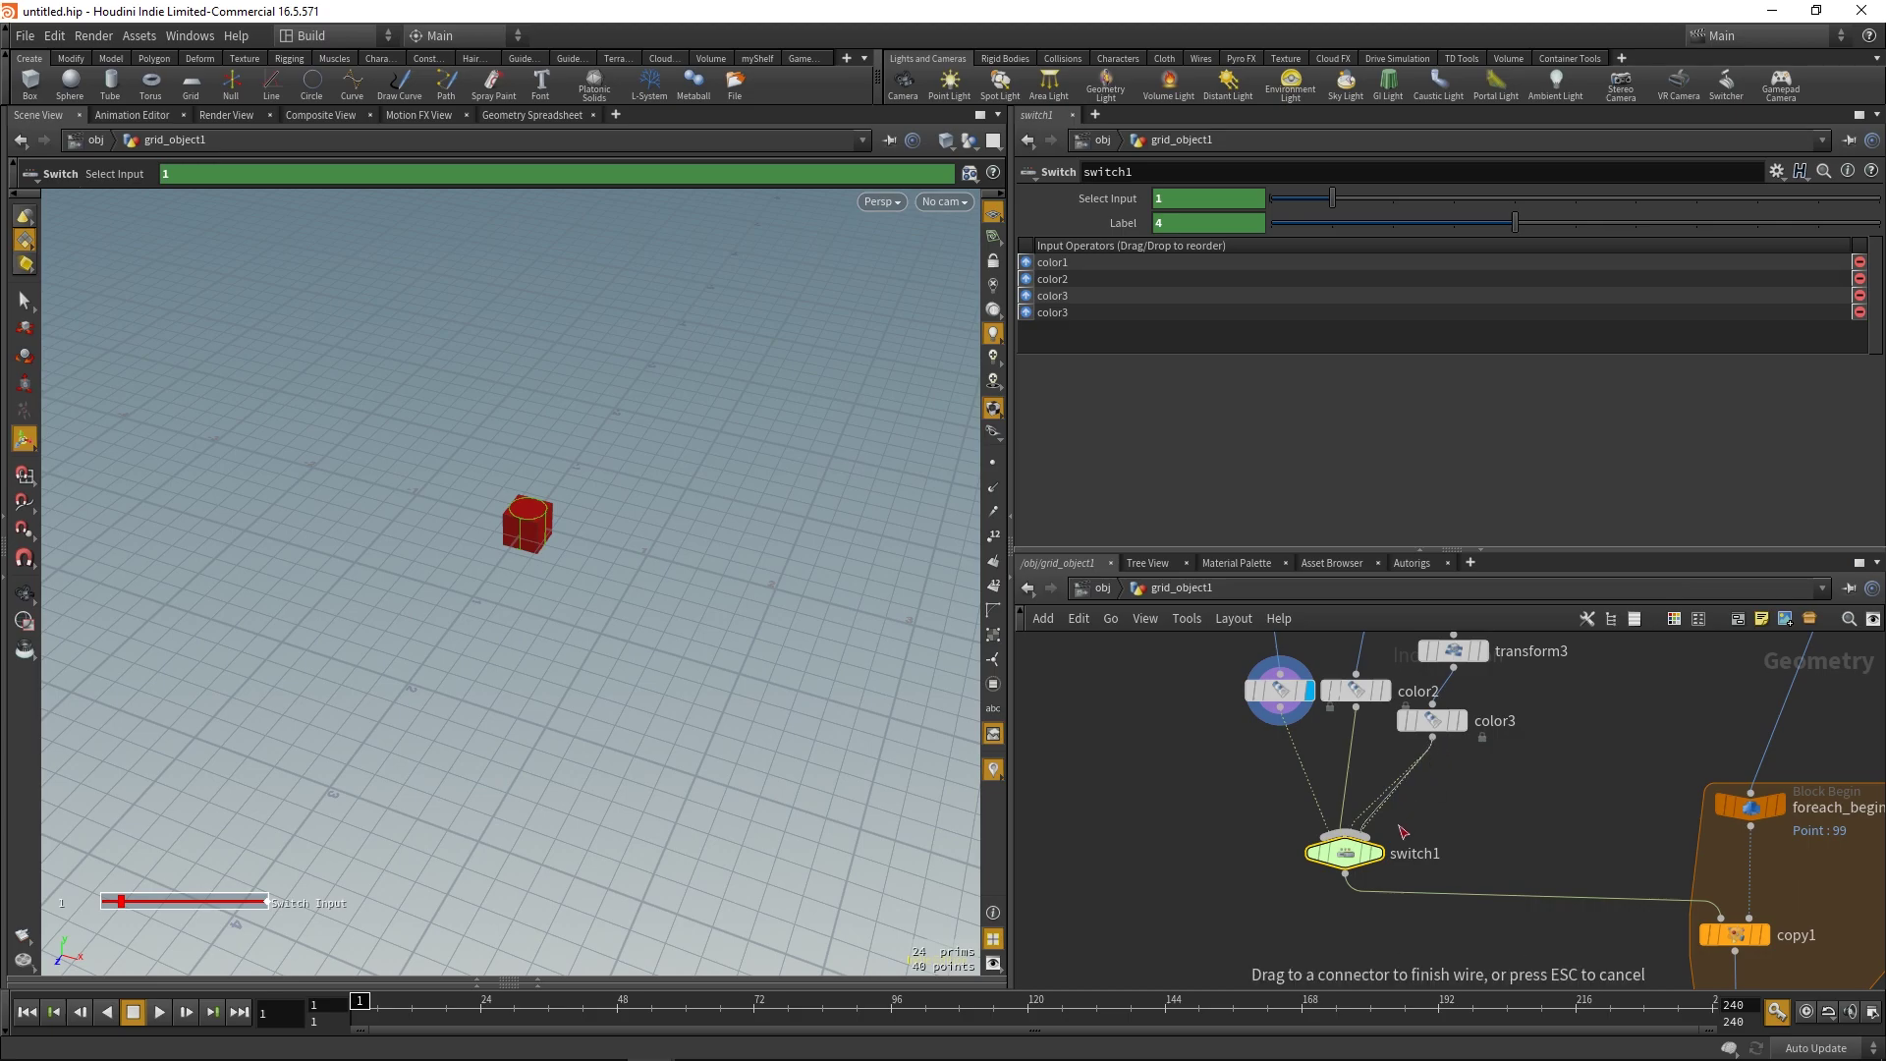
left_click(1399, 836)
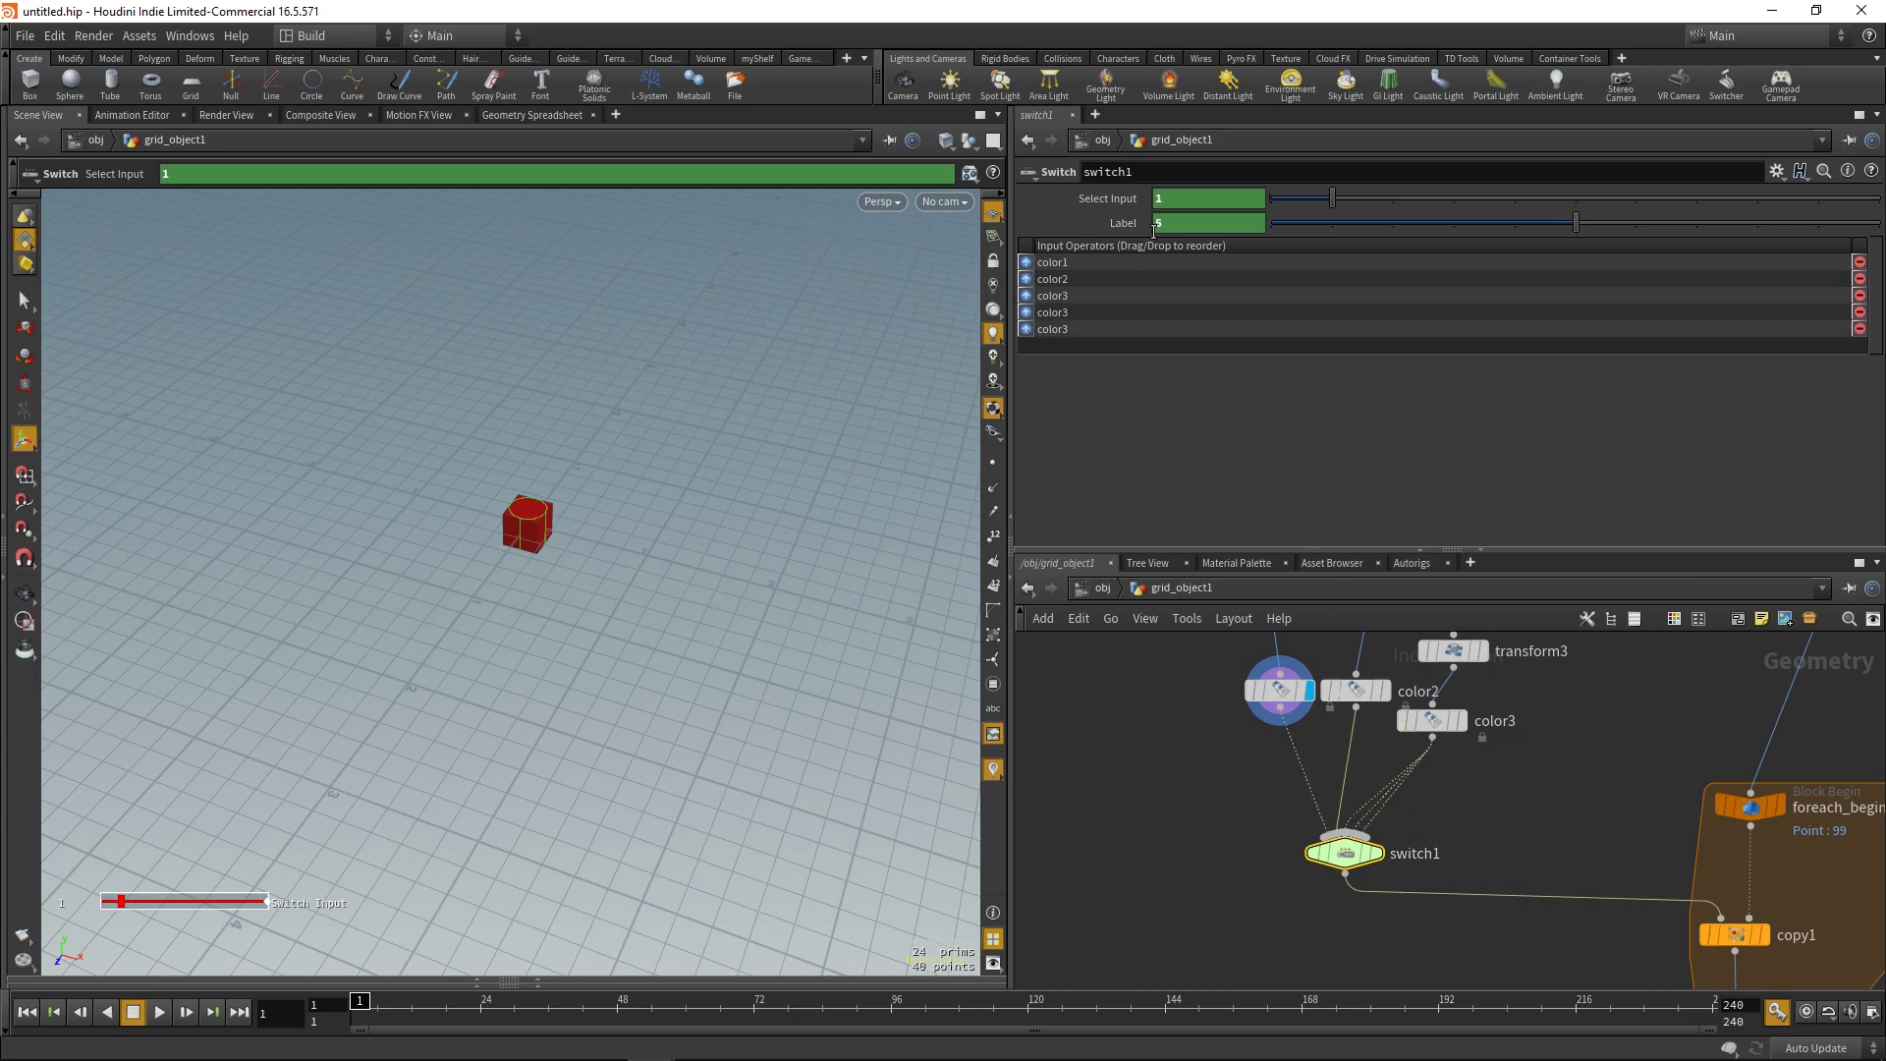
- Display the output of foreach_end1 in the viewport
left_click_drag(1263, 827, 1403, 870)
middle_click_drag(1590, 881, 1447, 756)
left_click_drag(1707, 1005, 1566, 914)
left_click(1631, 928)
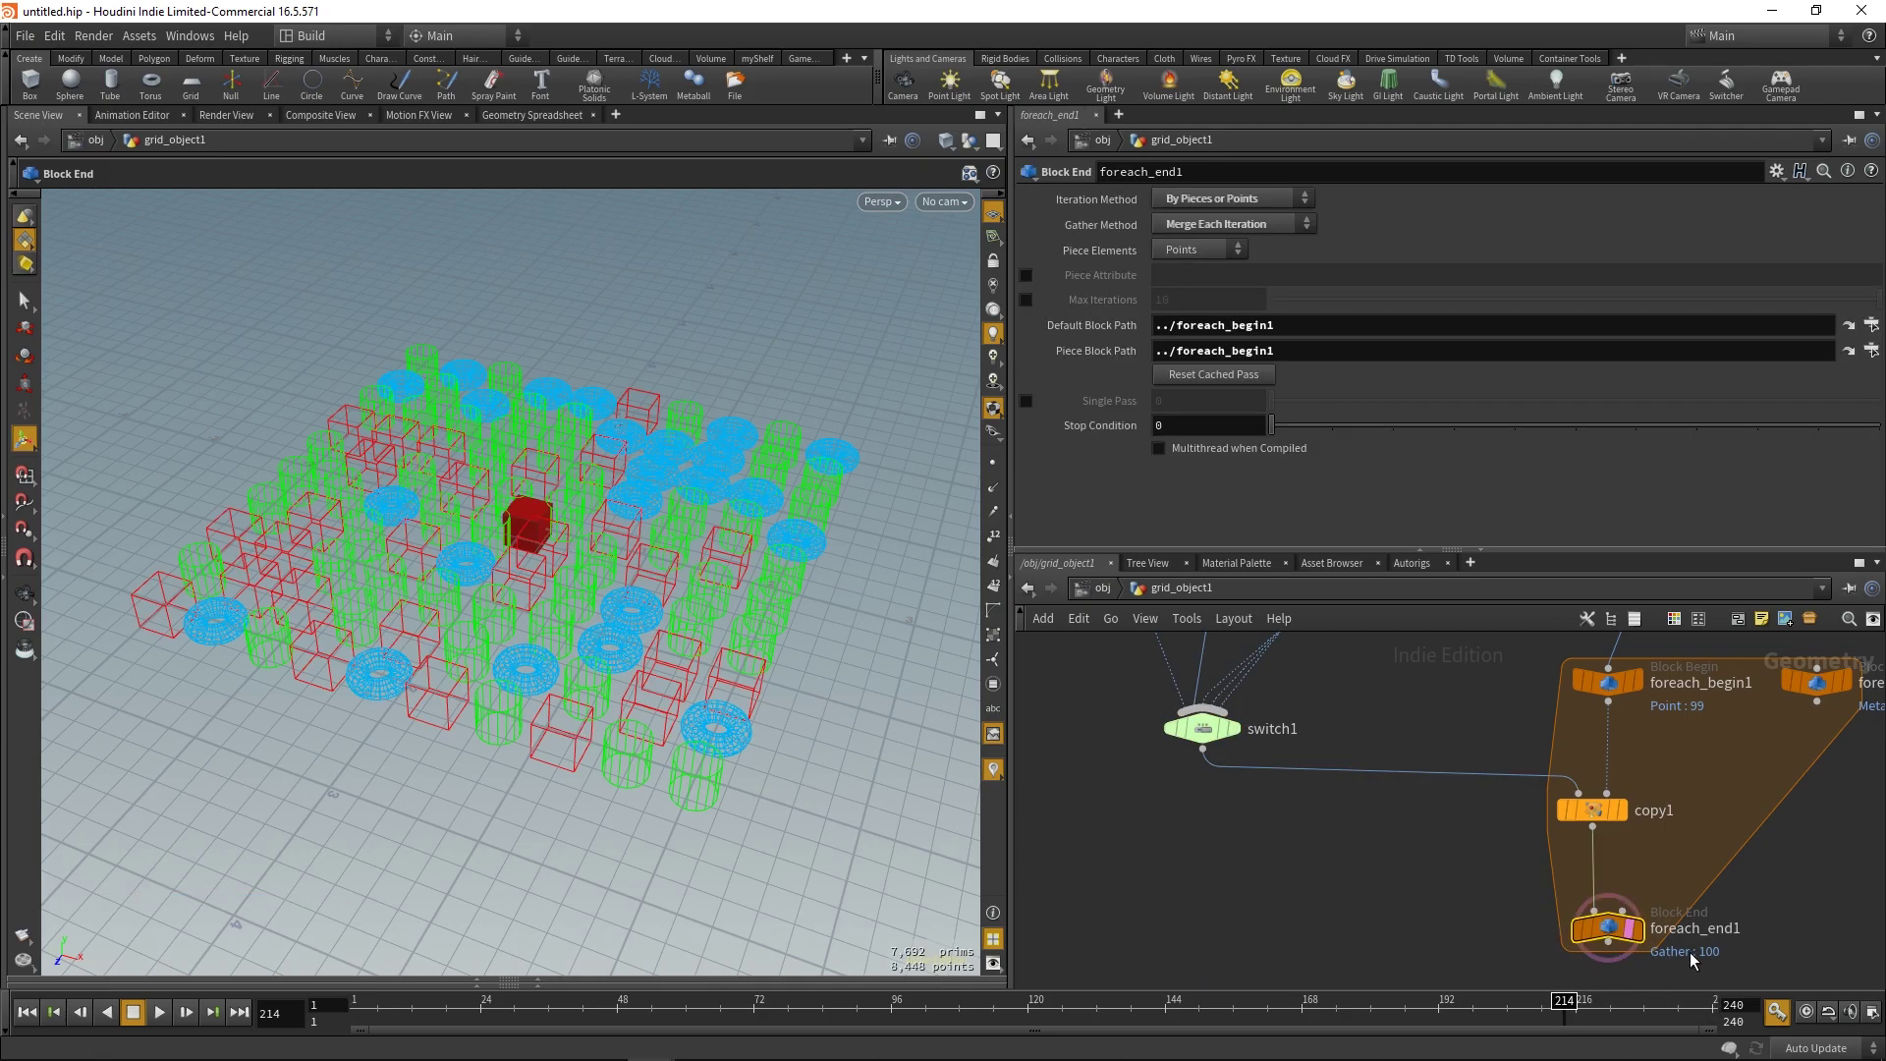
middle_click_drag(1278, 756, 1316, 804)
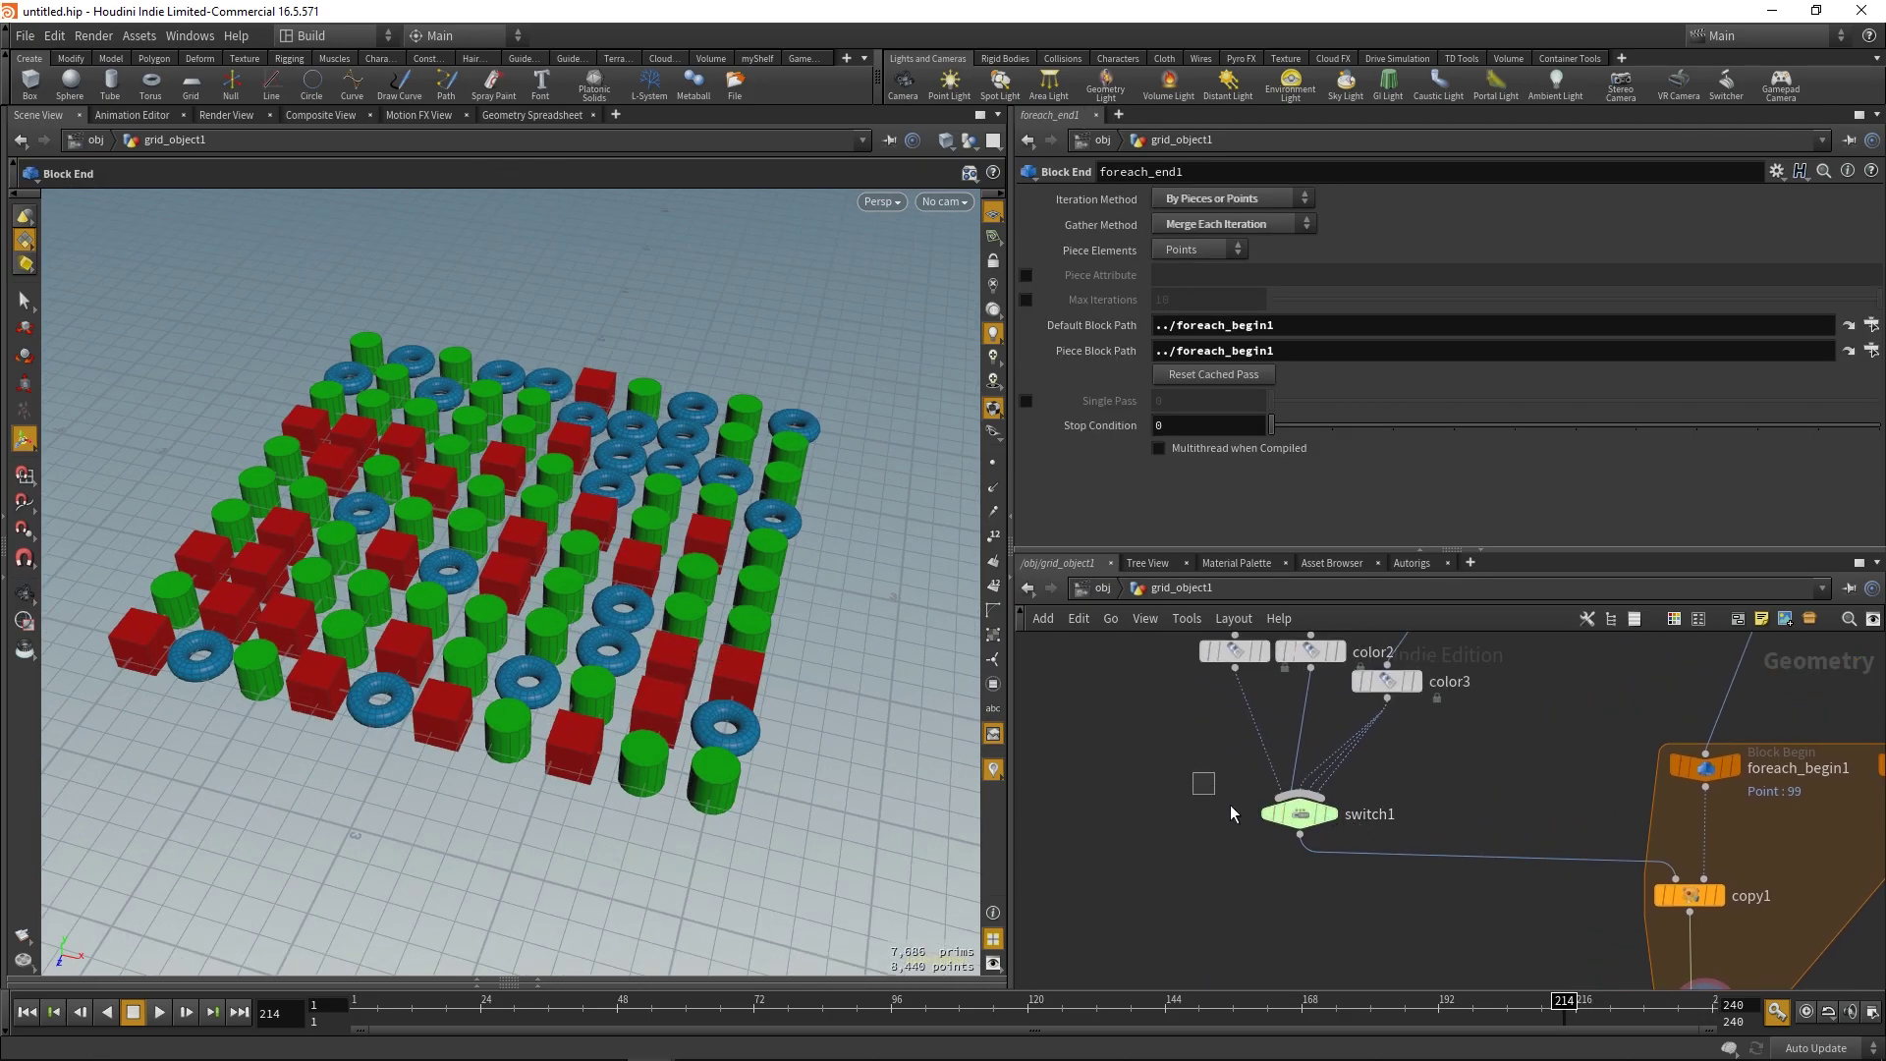
- Replace the fit01 upper limit in switch1's Select Input expression with opninputs(".") copied from the Label parameter
left_click(1316, 815)
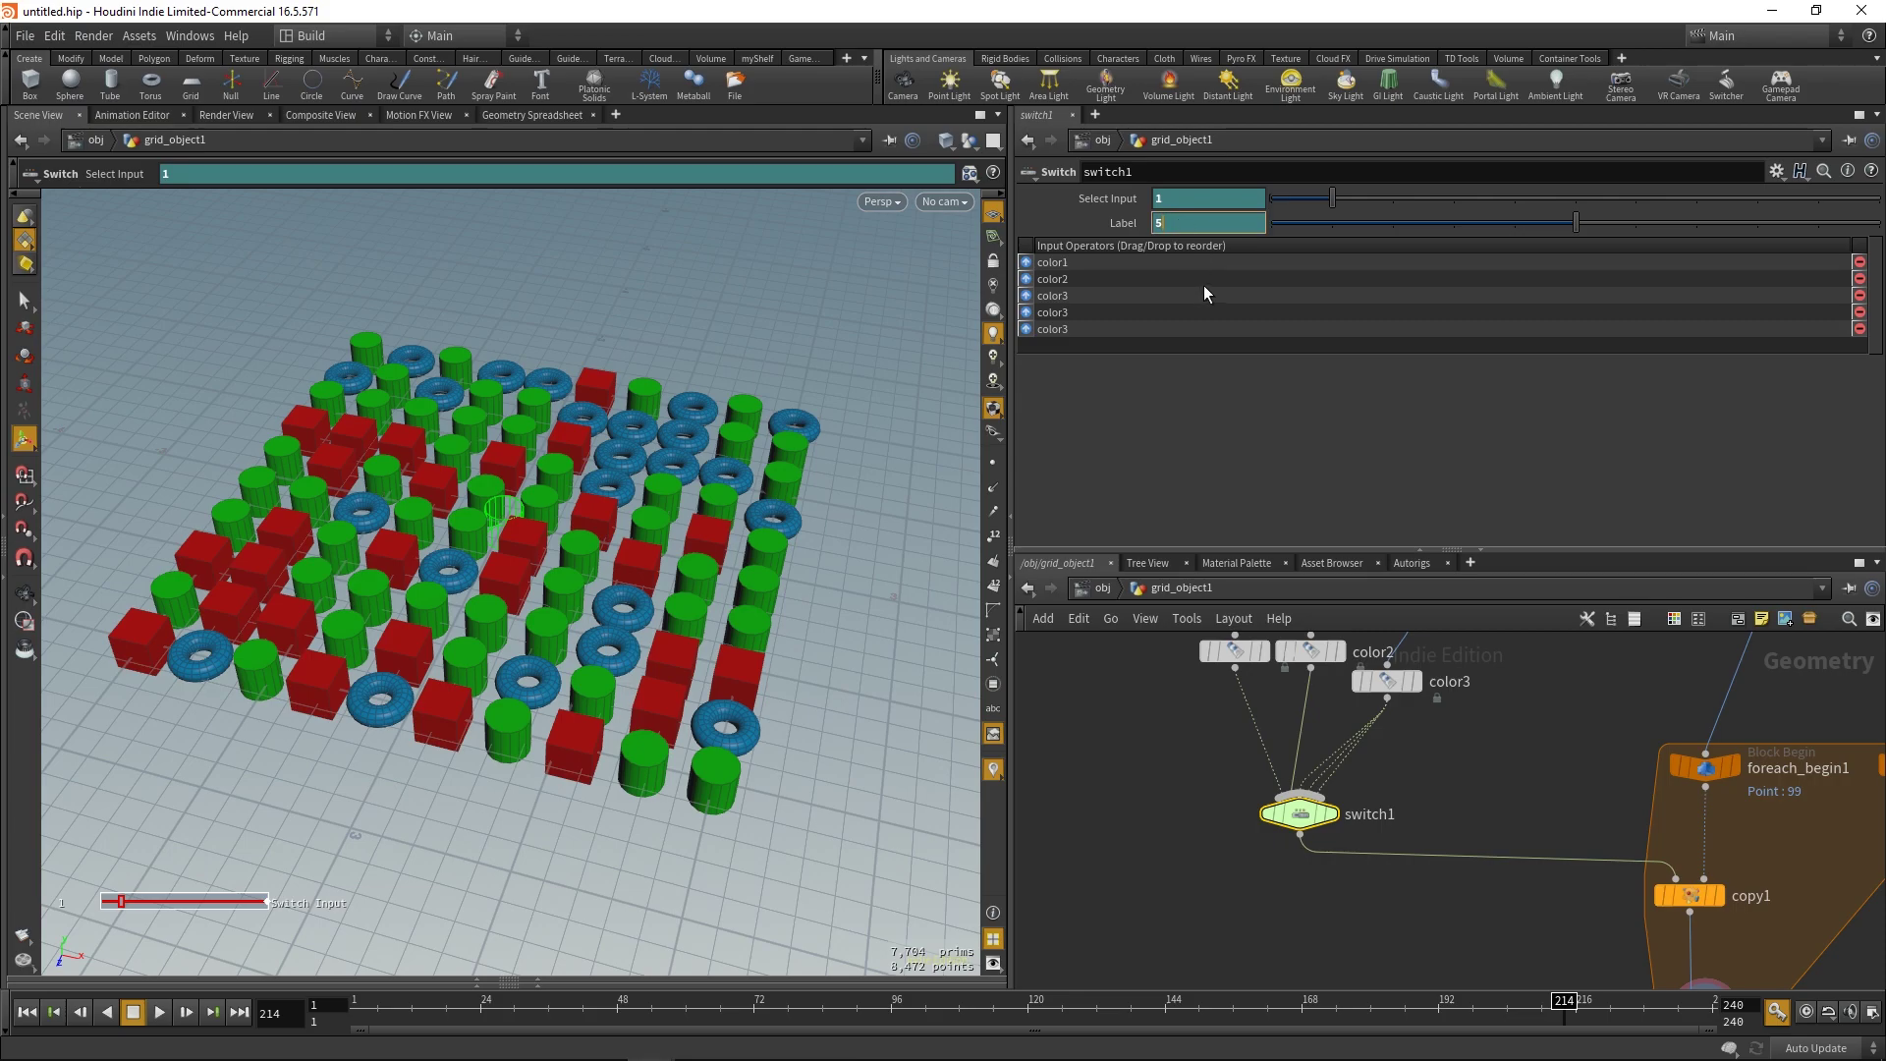
key("alt+e")
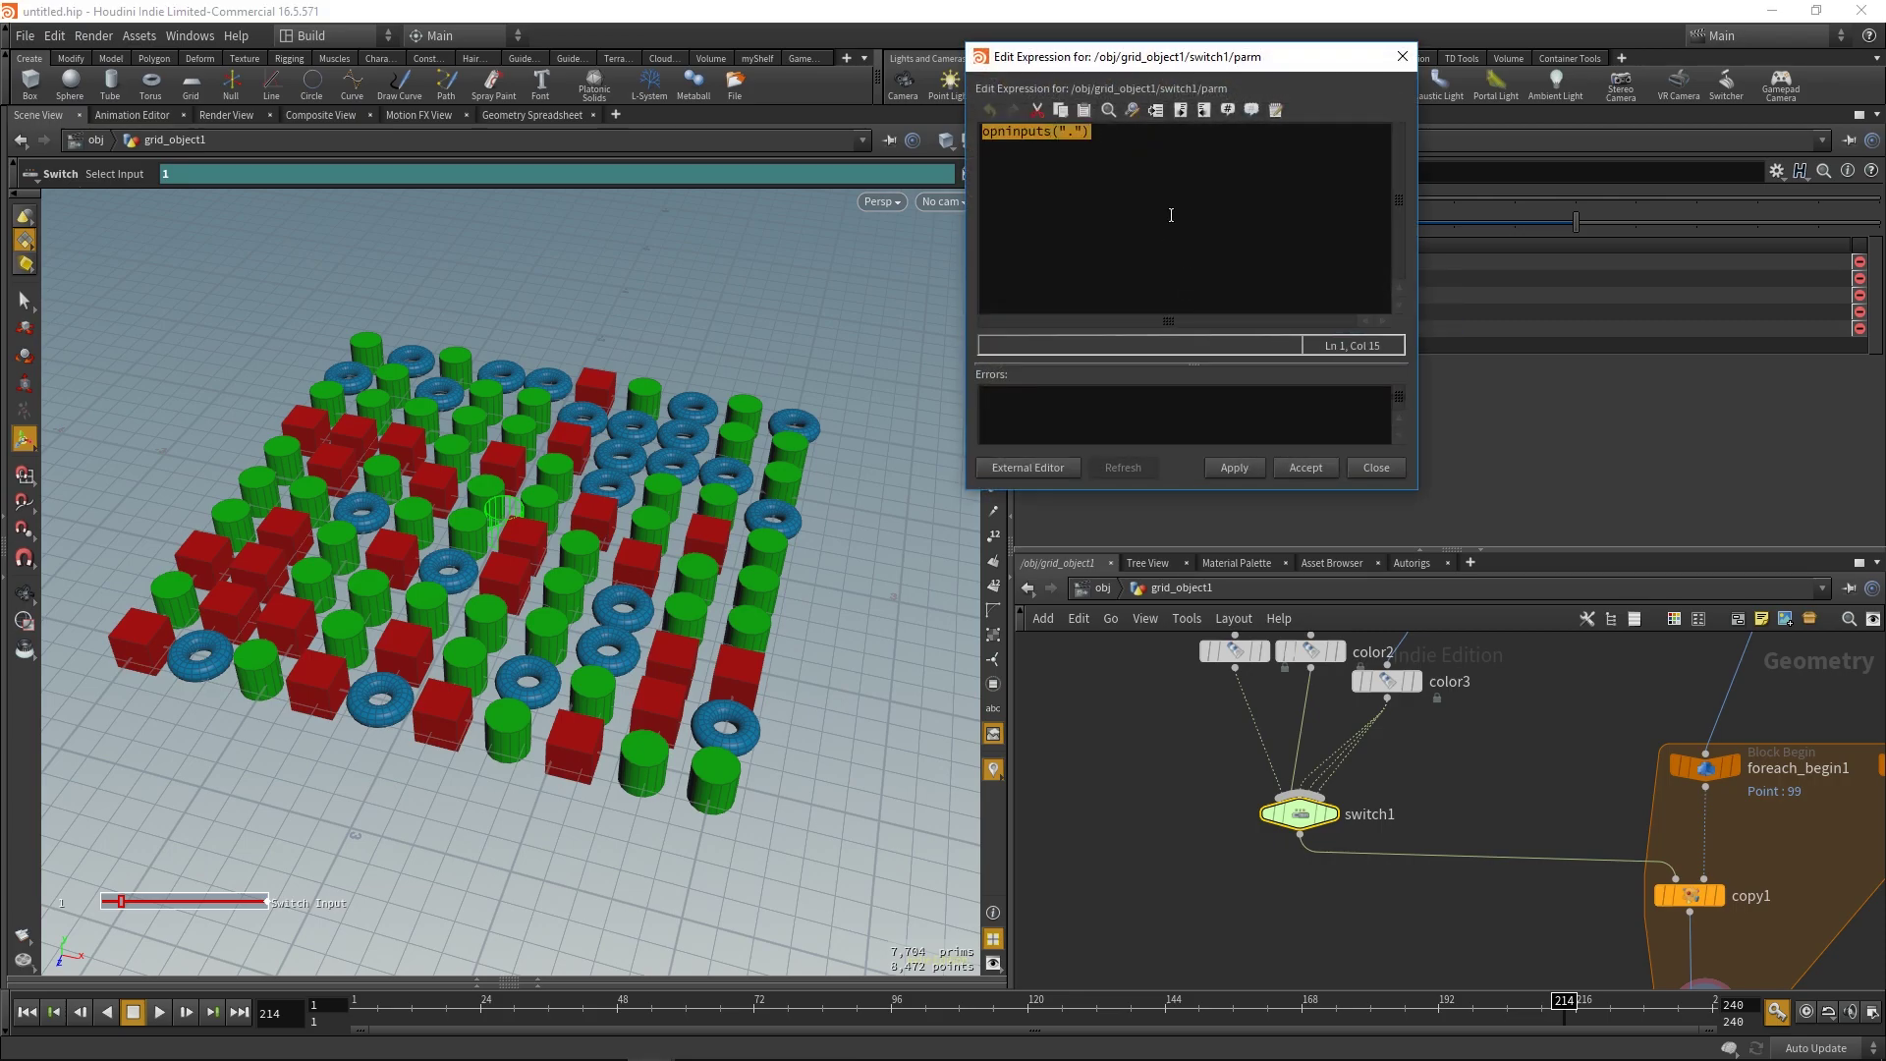
left_click(1306, 468)
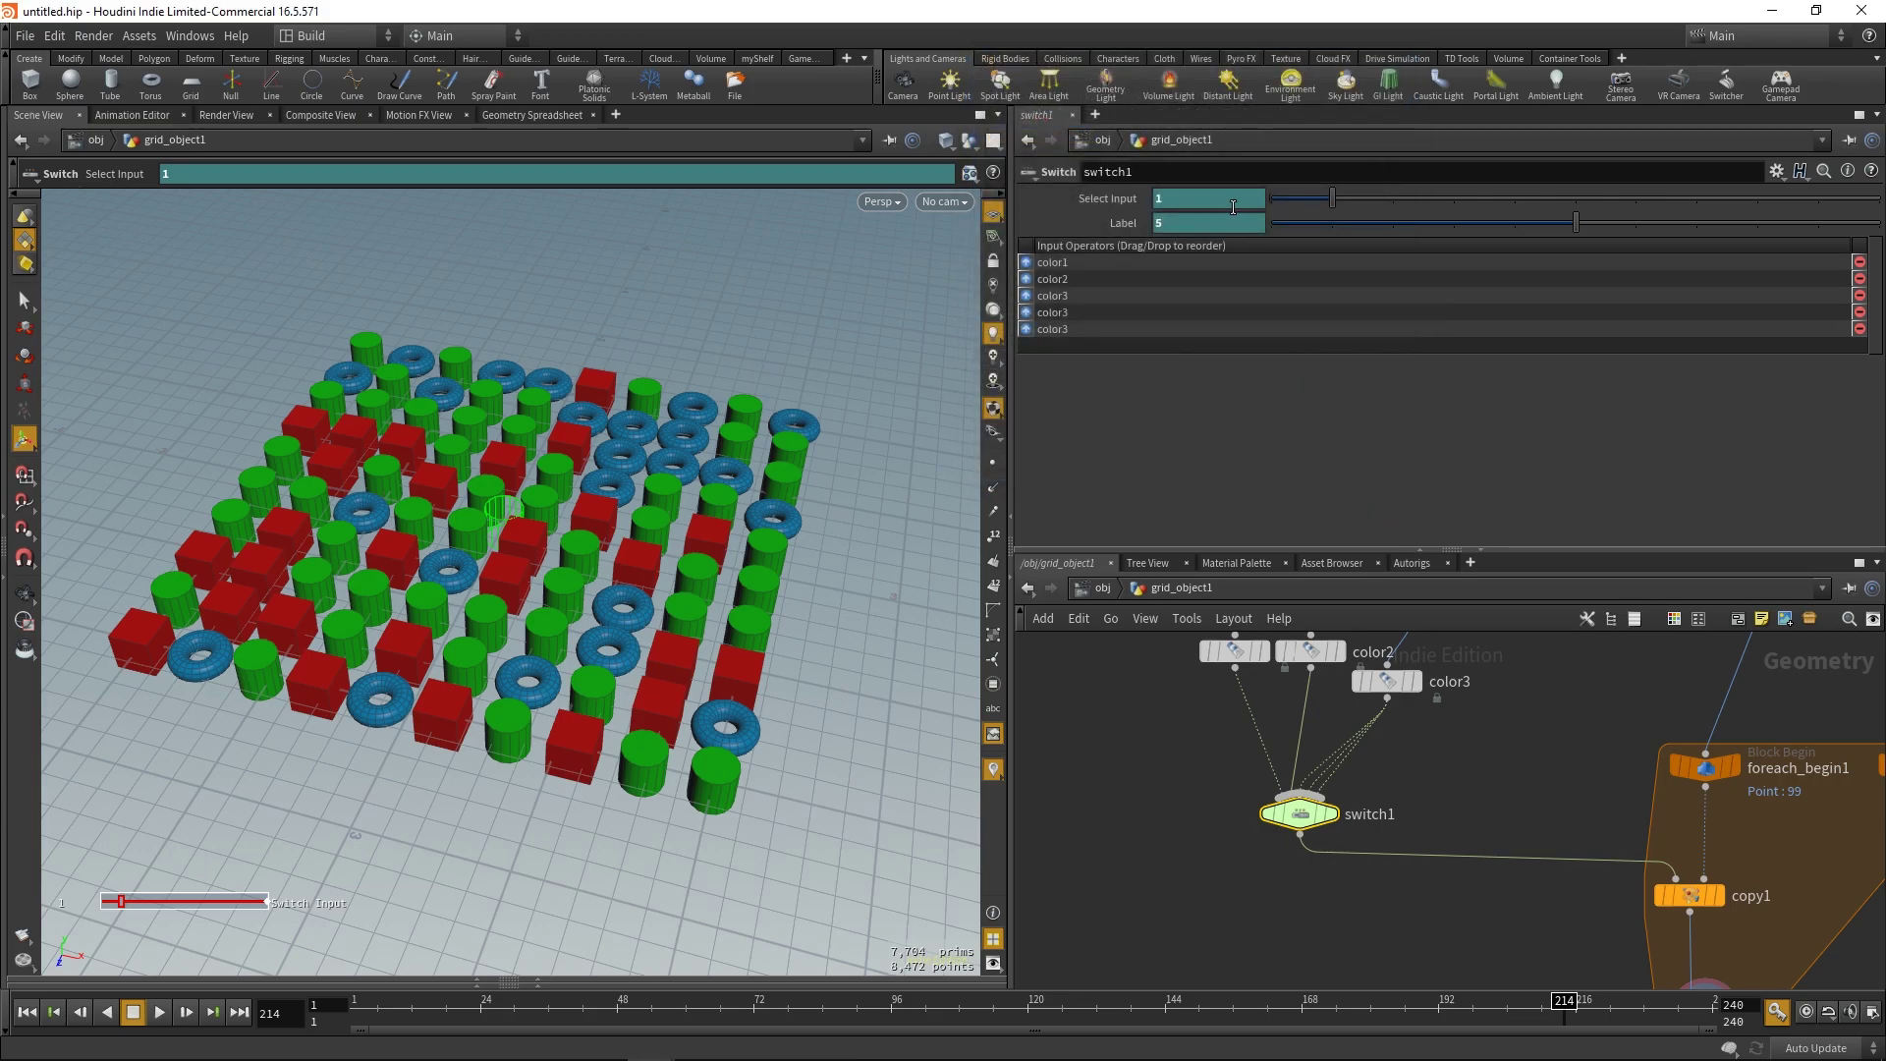
key("alt+e")
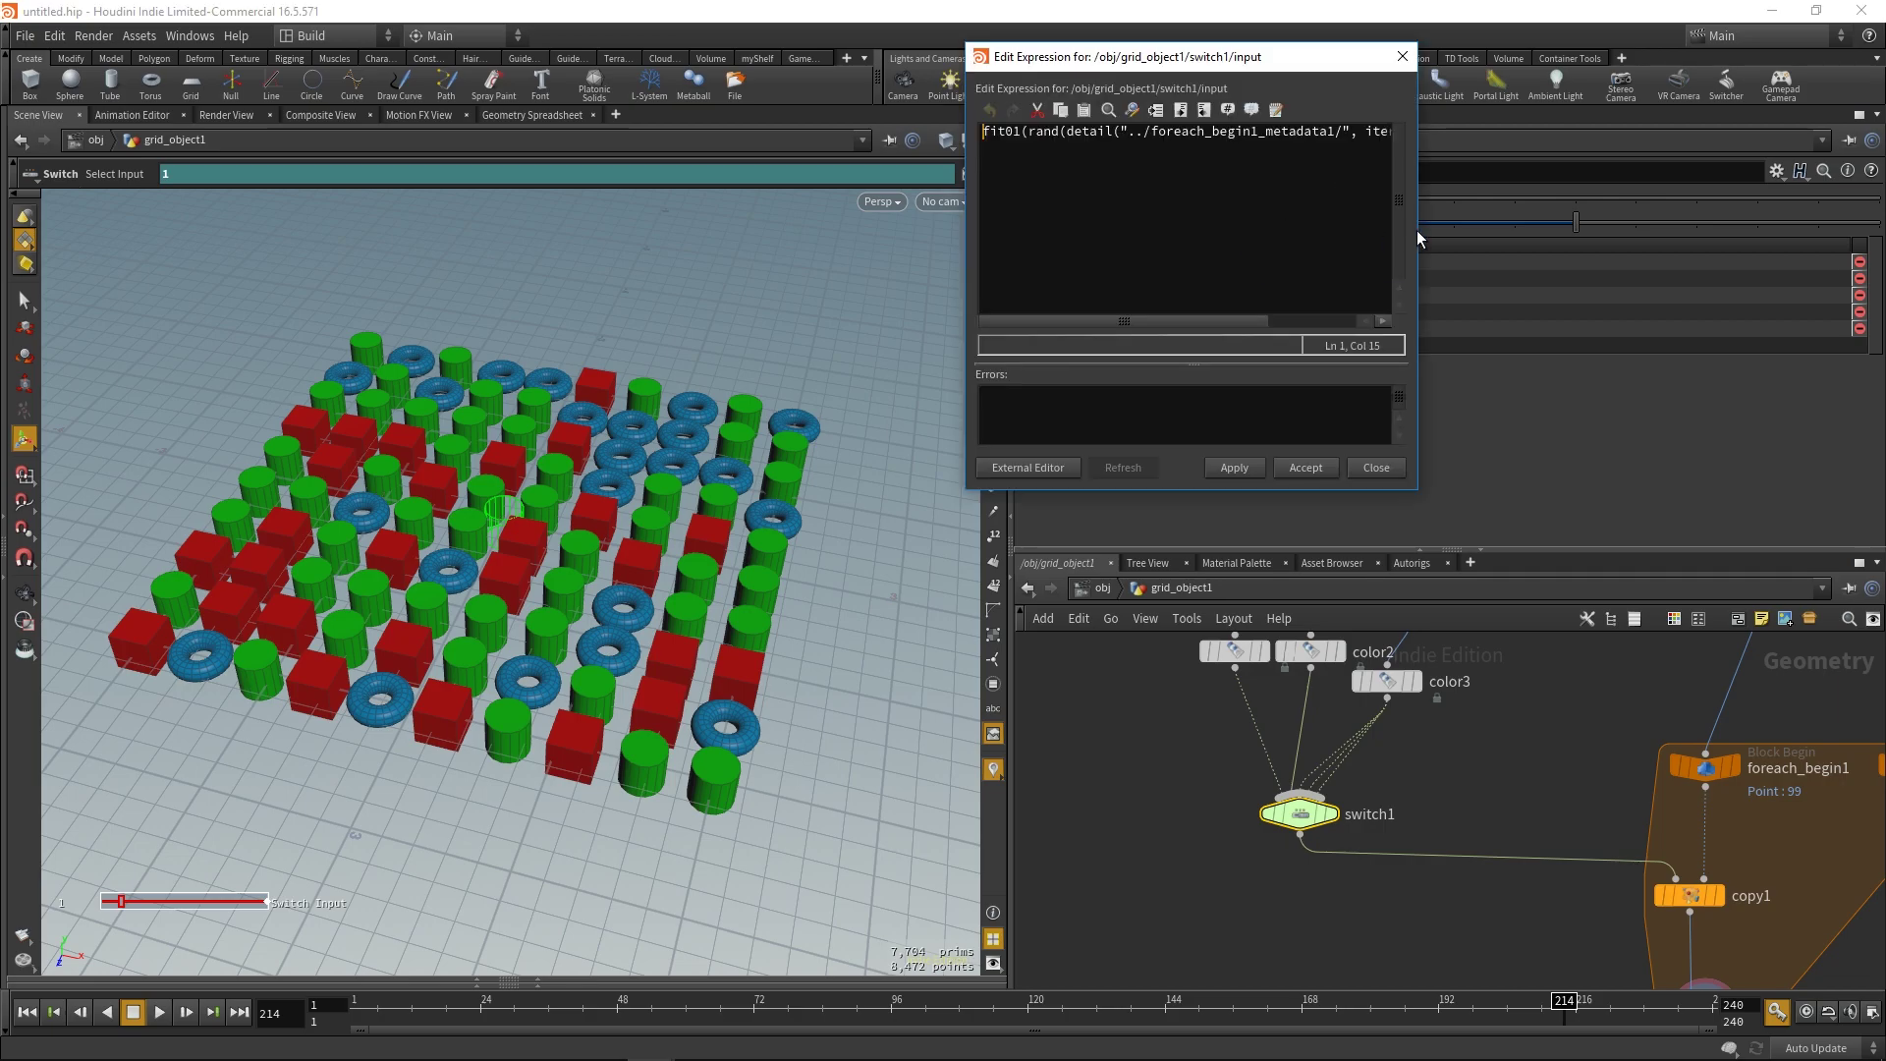
left_click_drag(1416, 236, 1768, 236)
left_click_drag(1479, 68, 1319, 243)
left_click(1341, 306)
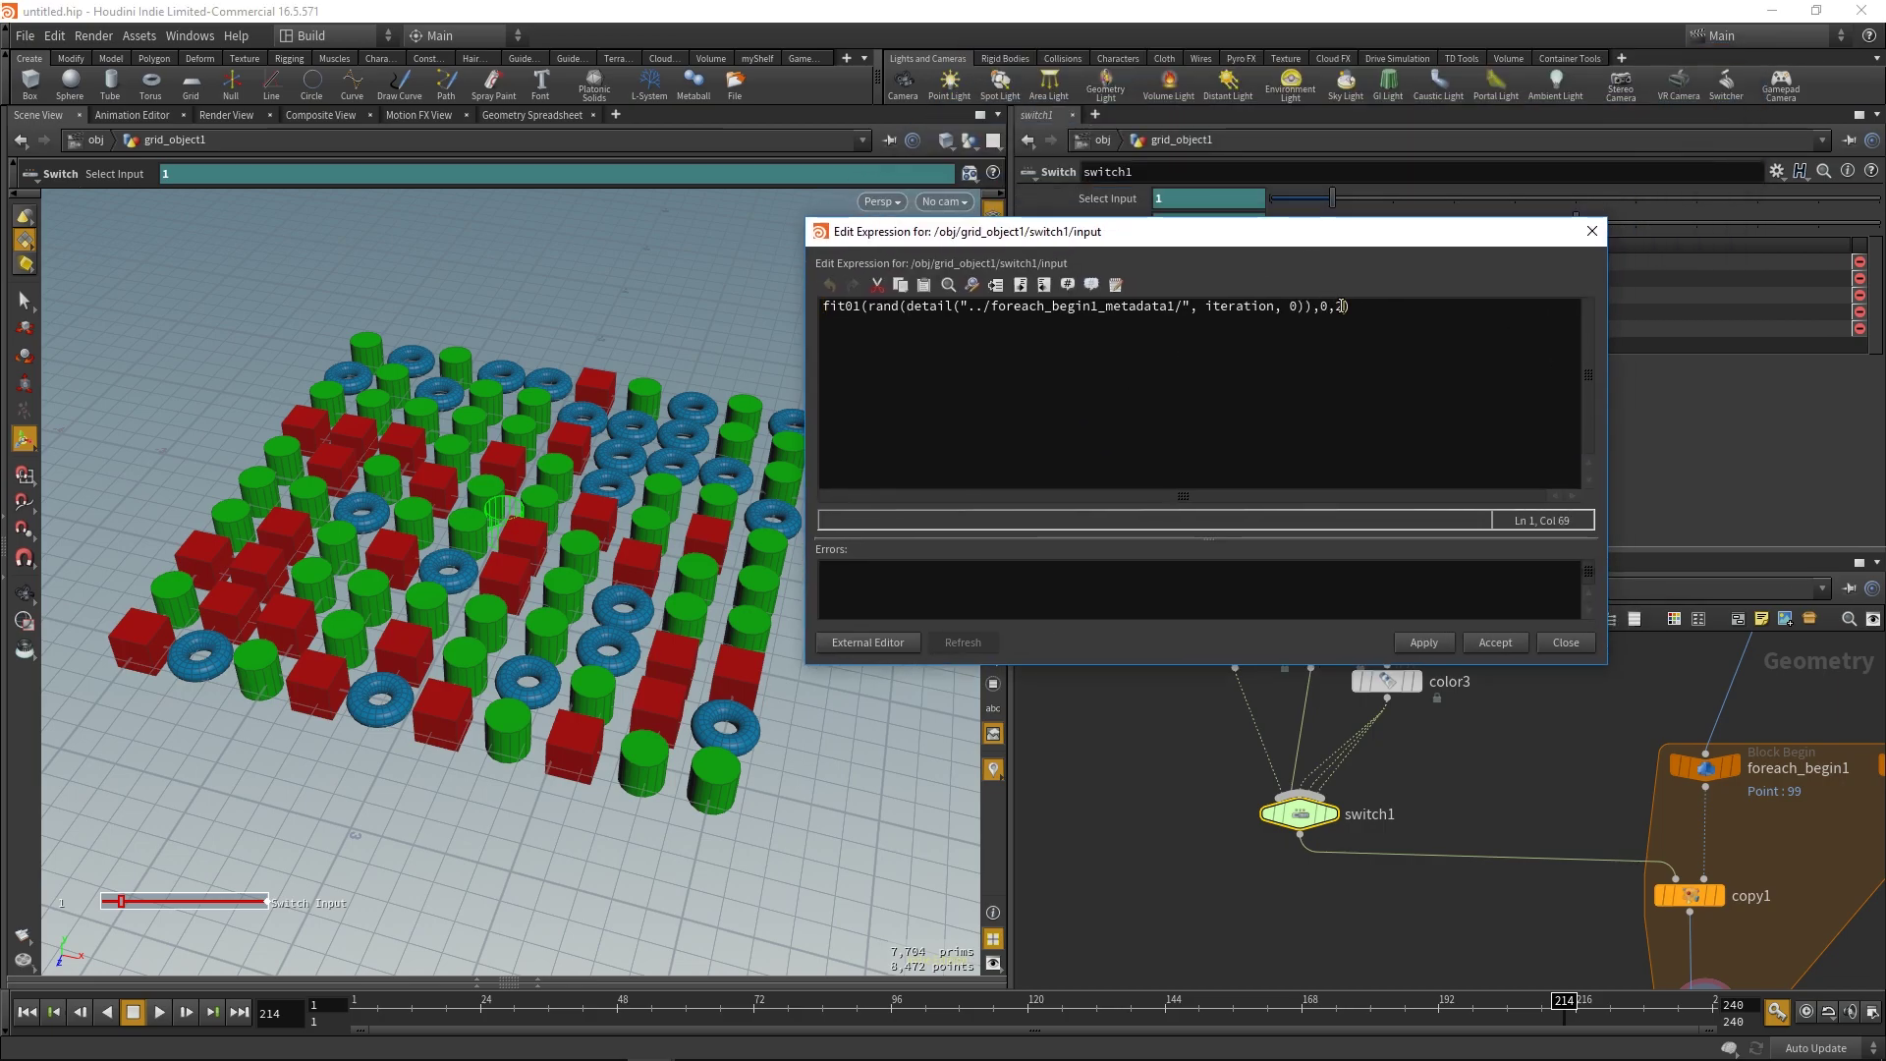
type("opninputs(\".\"))")
left_click(1429, 643)
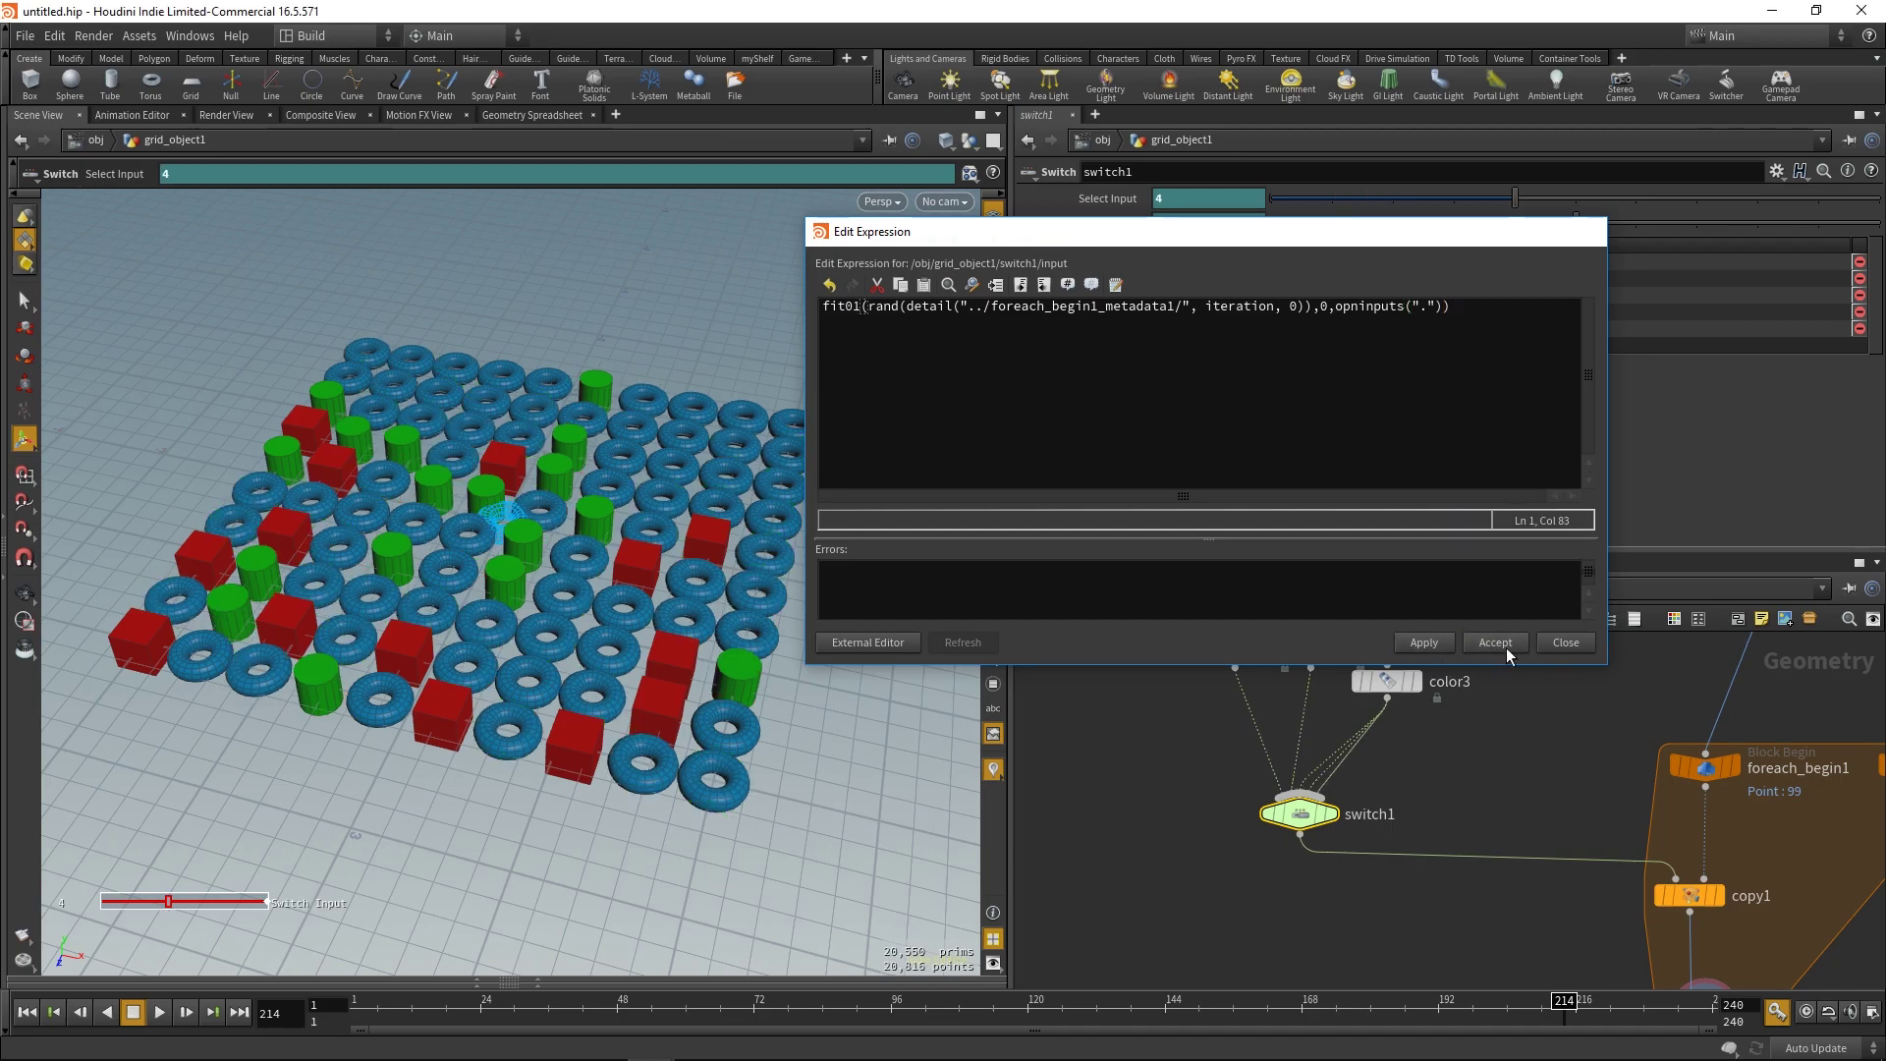
left_click(1503, 645)
- Cut the duplicate color3 wires from switch1, and connect color3 to it four more times
key("y")
left_click_drag(1318, 770, 1353, 788)
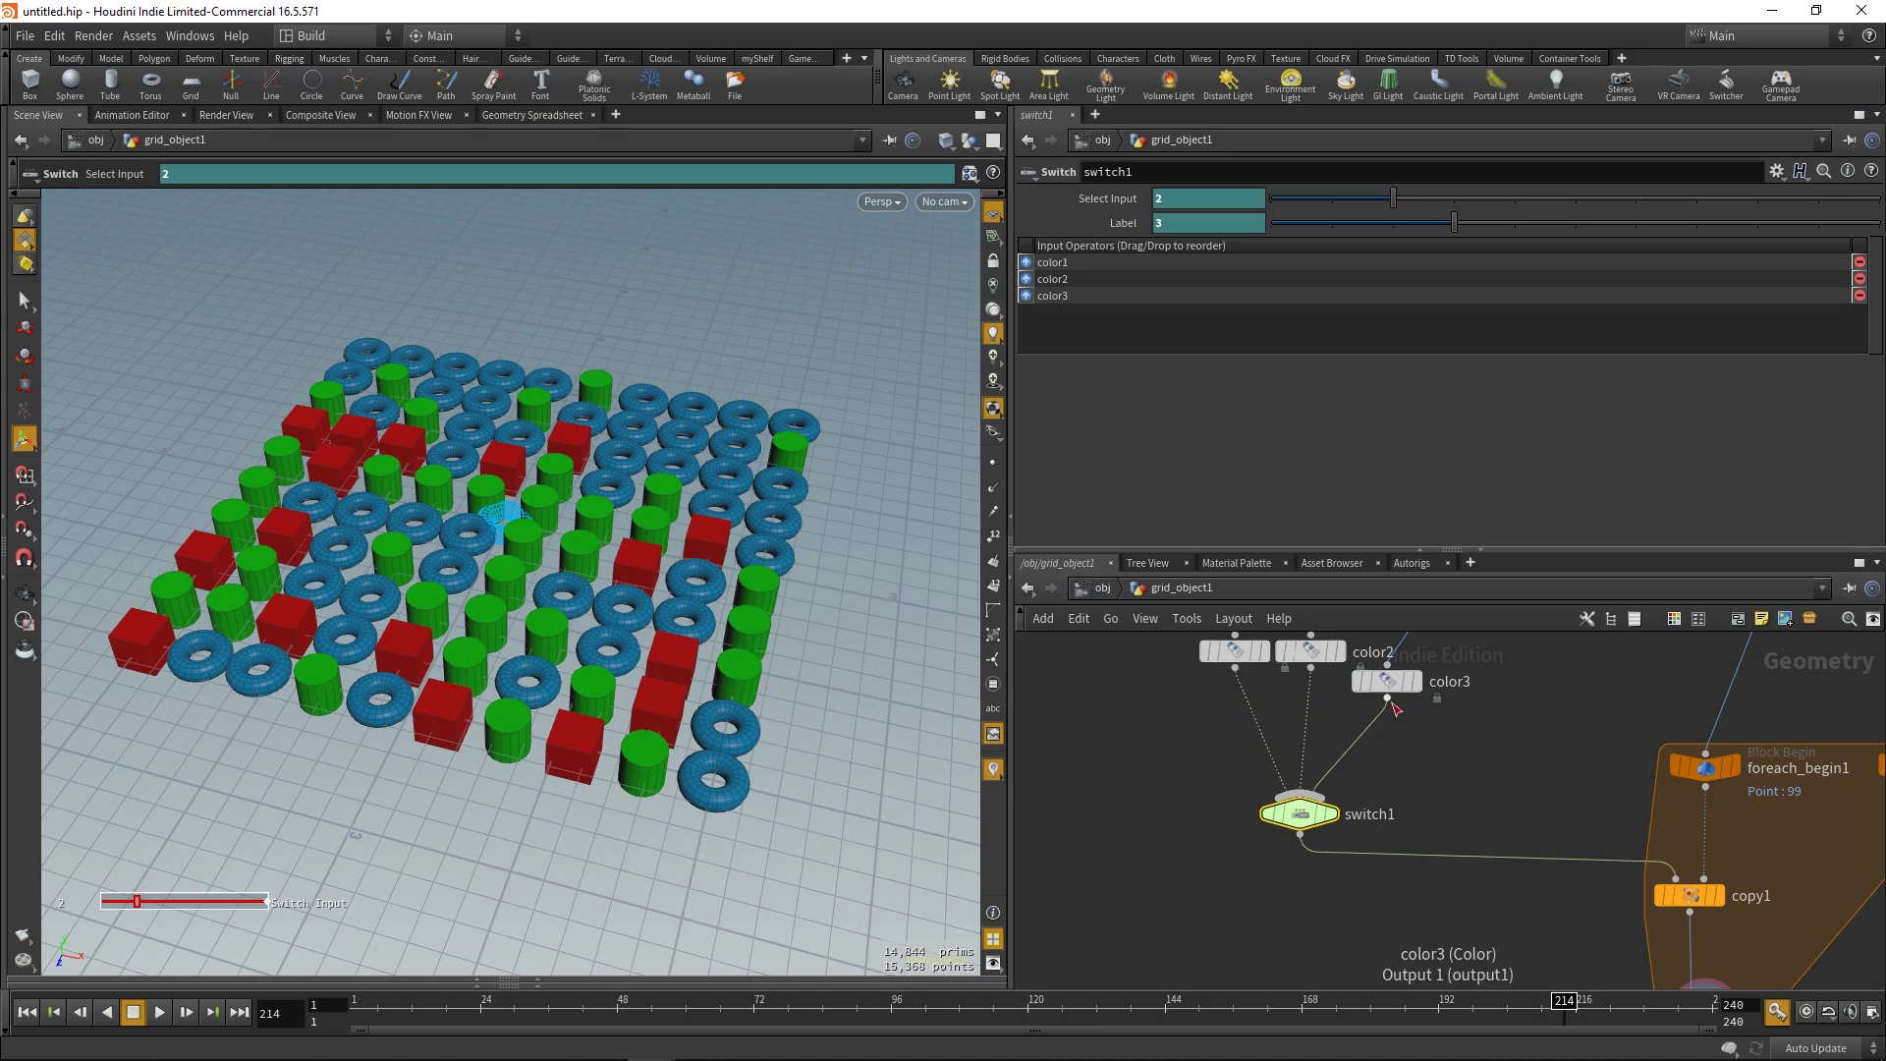
scroll(1356, 748, "up", 2)
left_click_drag(1364, 732, 1281, 849)
left_click_drag(1365, 732, 1289, 846)
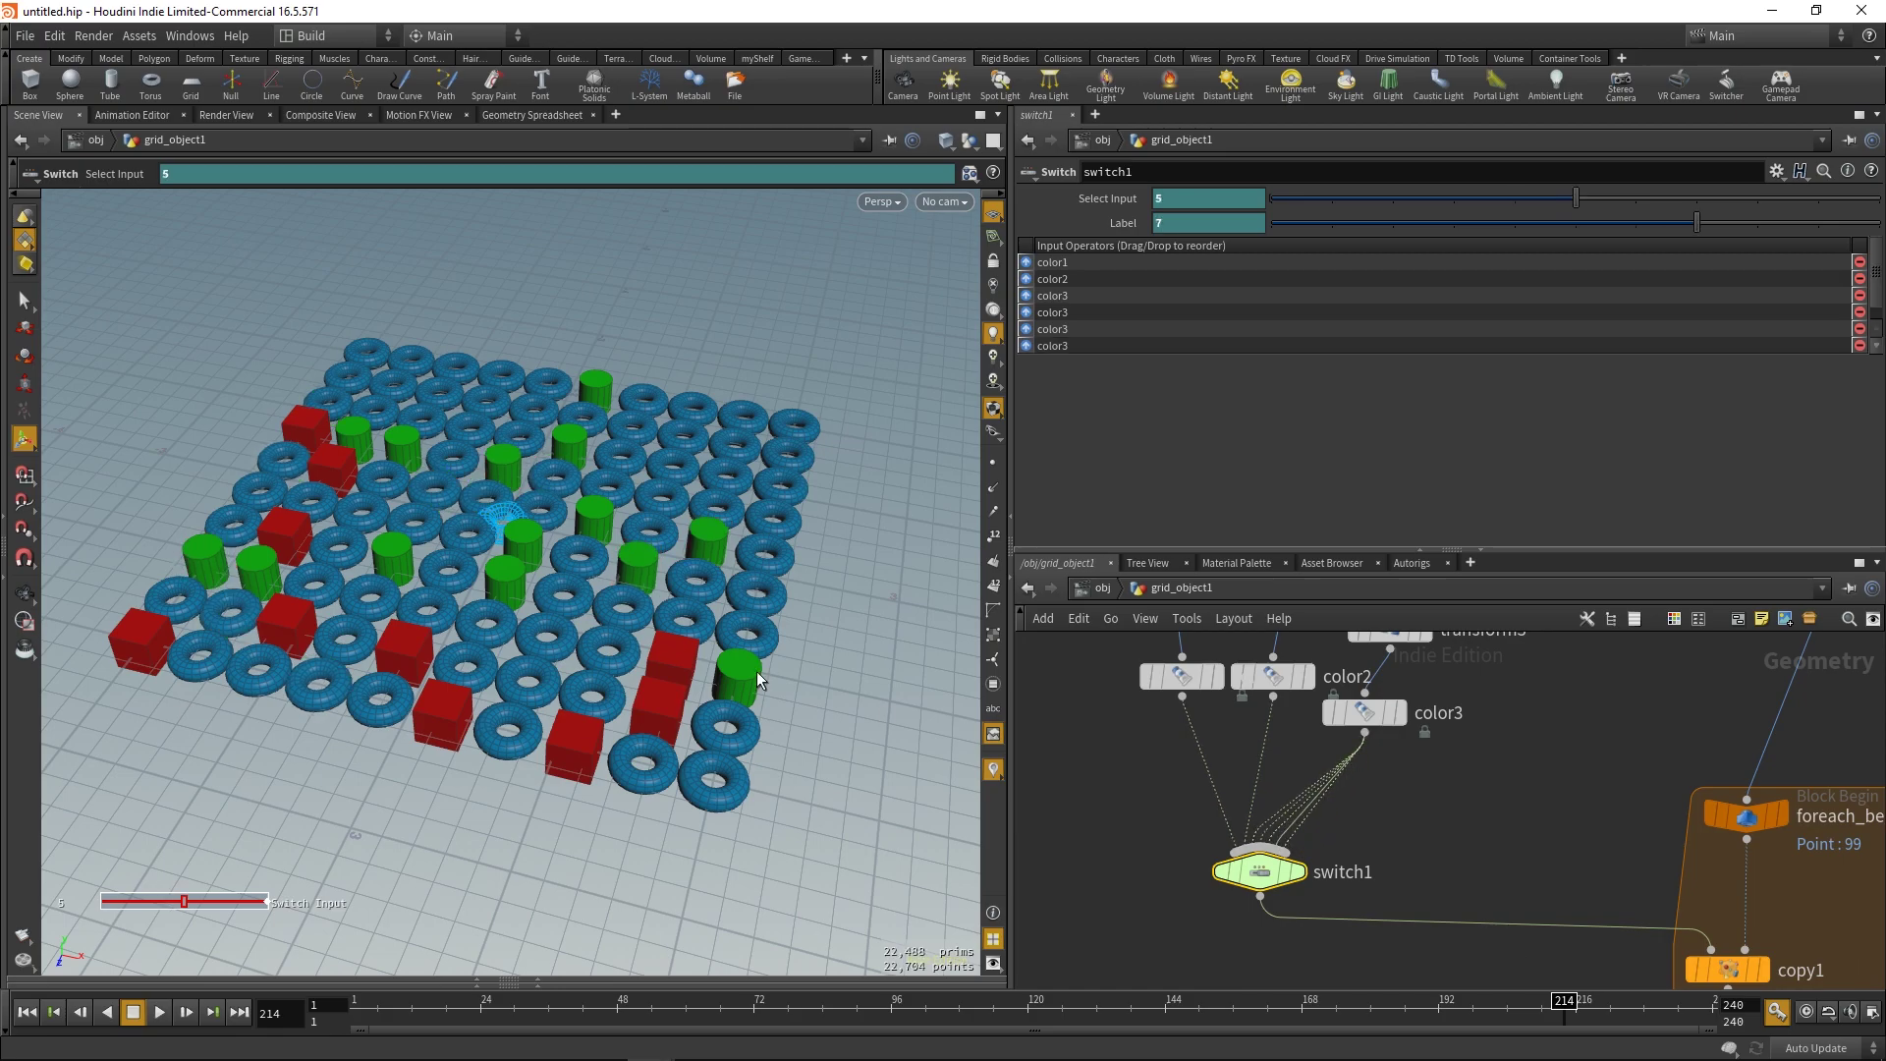
left_click_drag(753, 682, 870, 658, "alt")
key("Return")
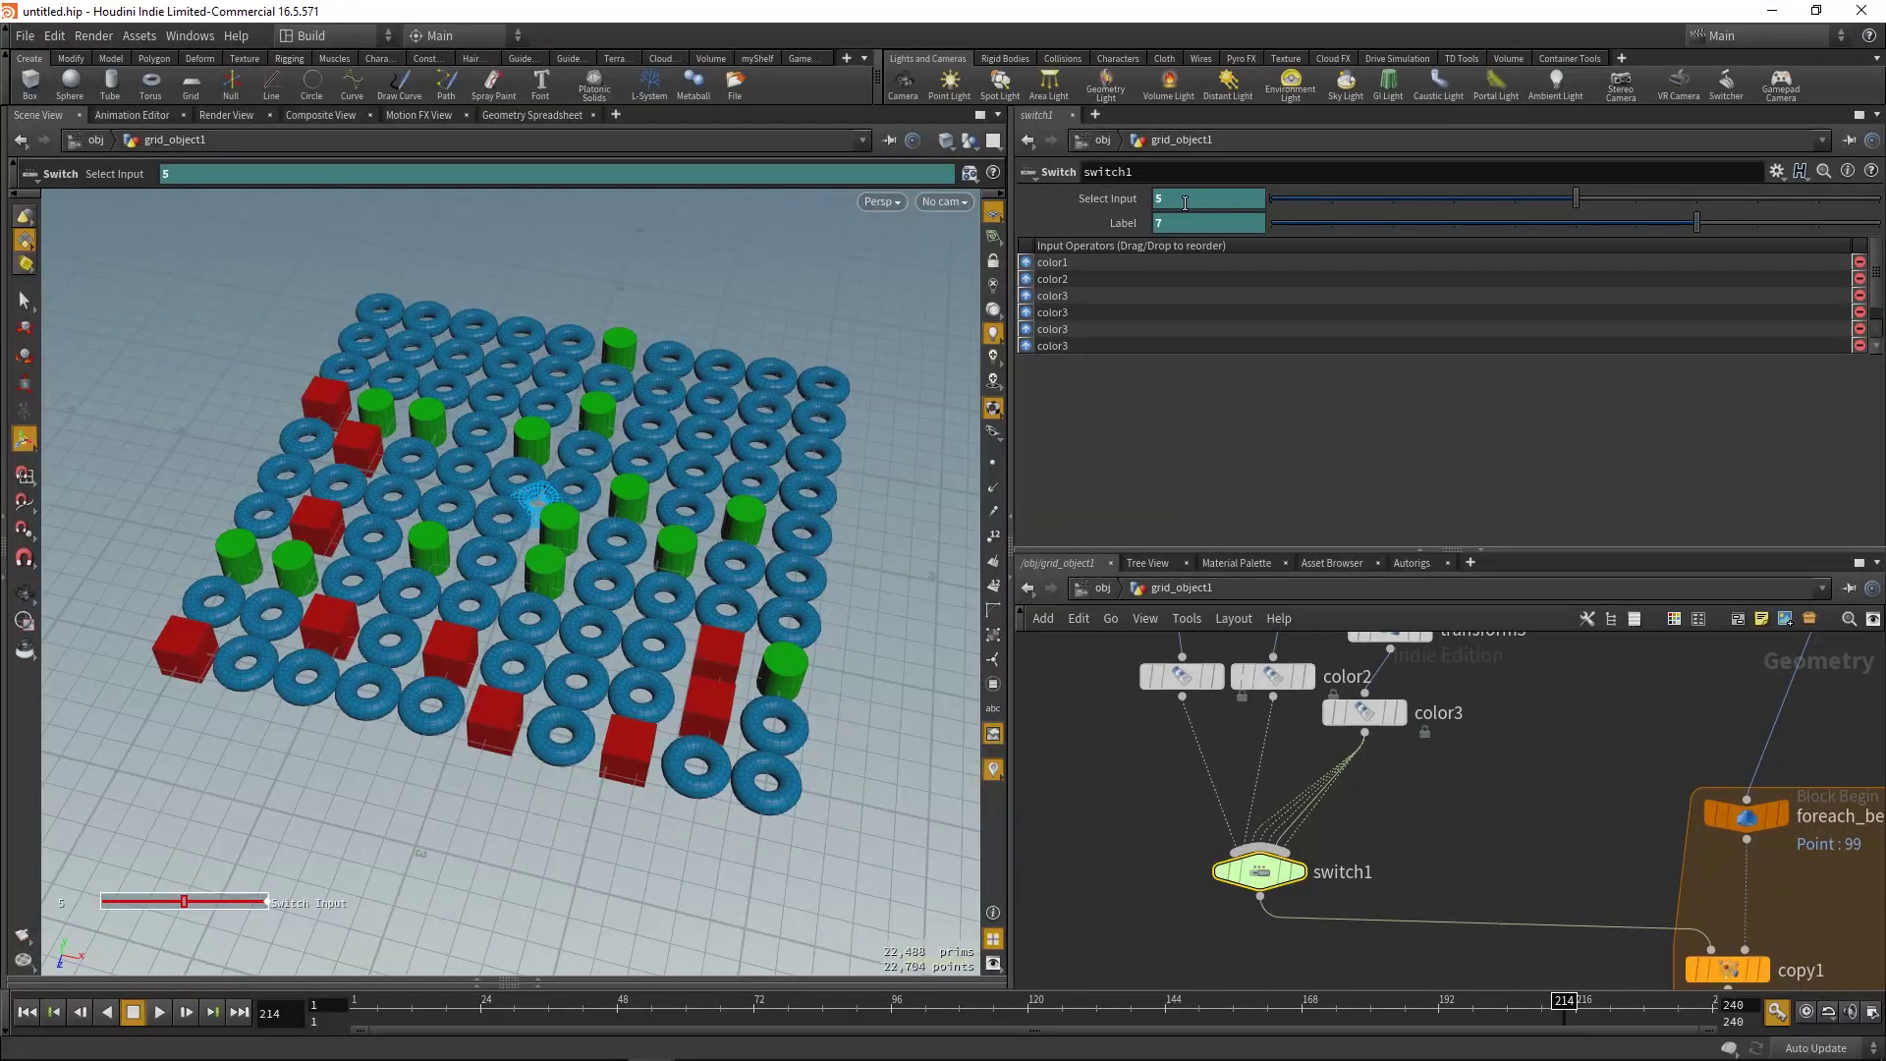
- Add +123 after the detail() call inside rand() in switch1's Select Input expression as a seed offset, and apply it
key("alt+e")
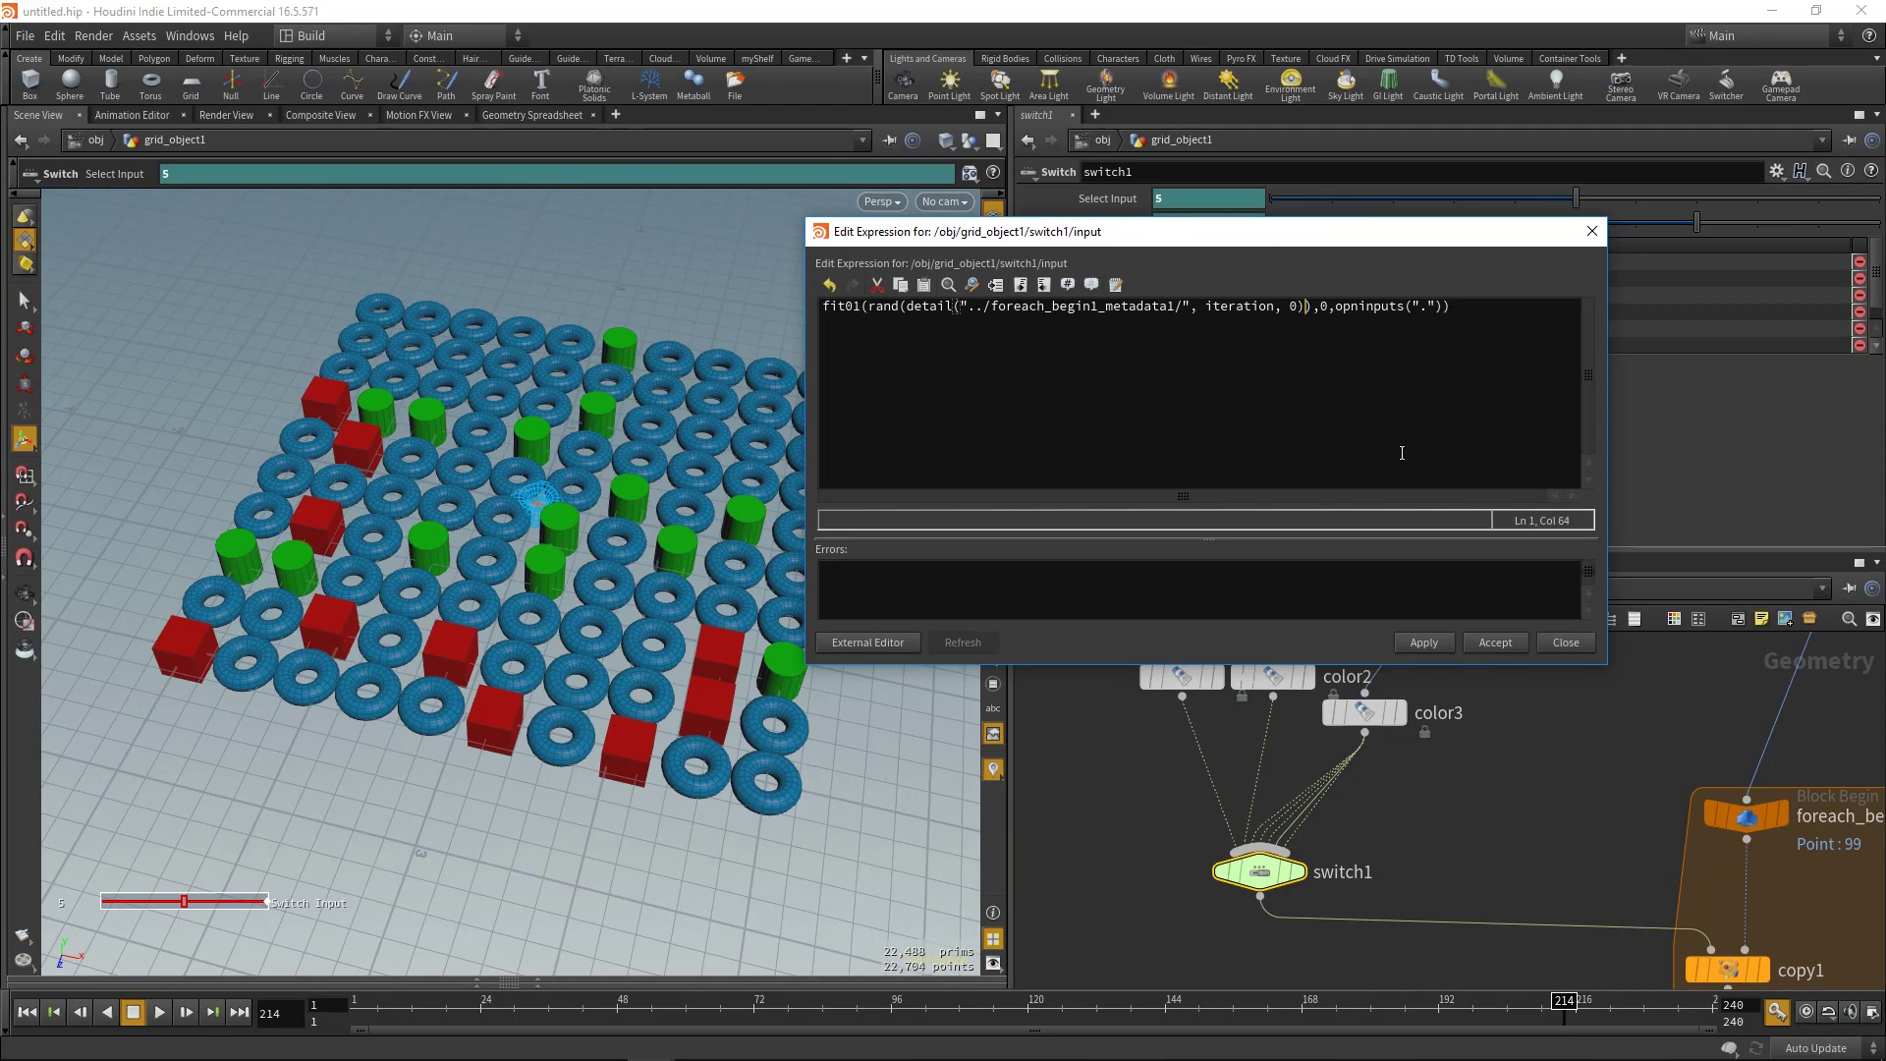
type("+123")
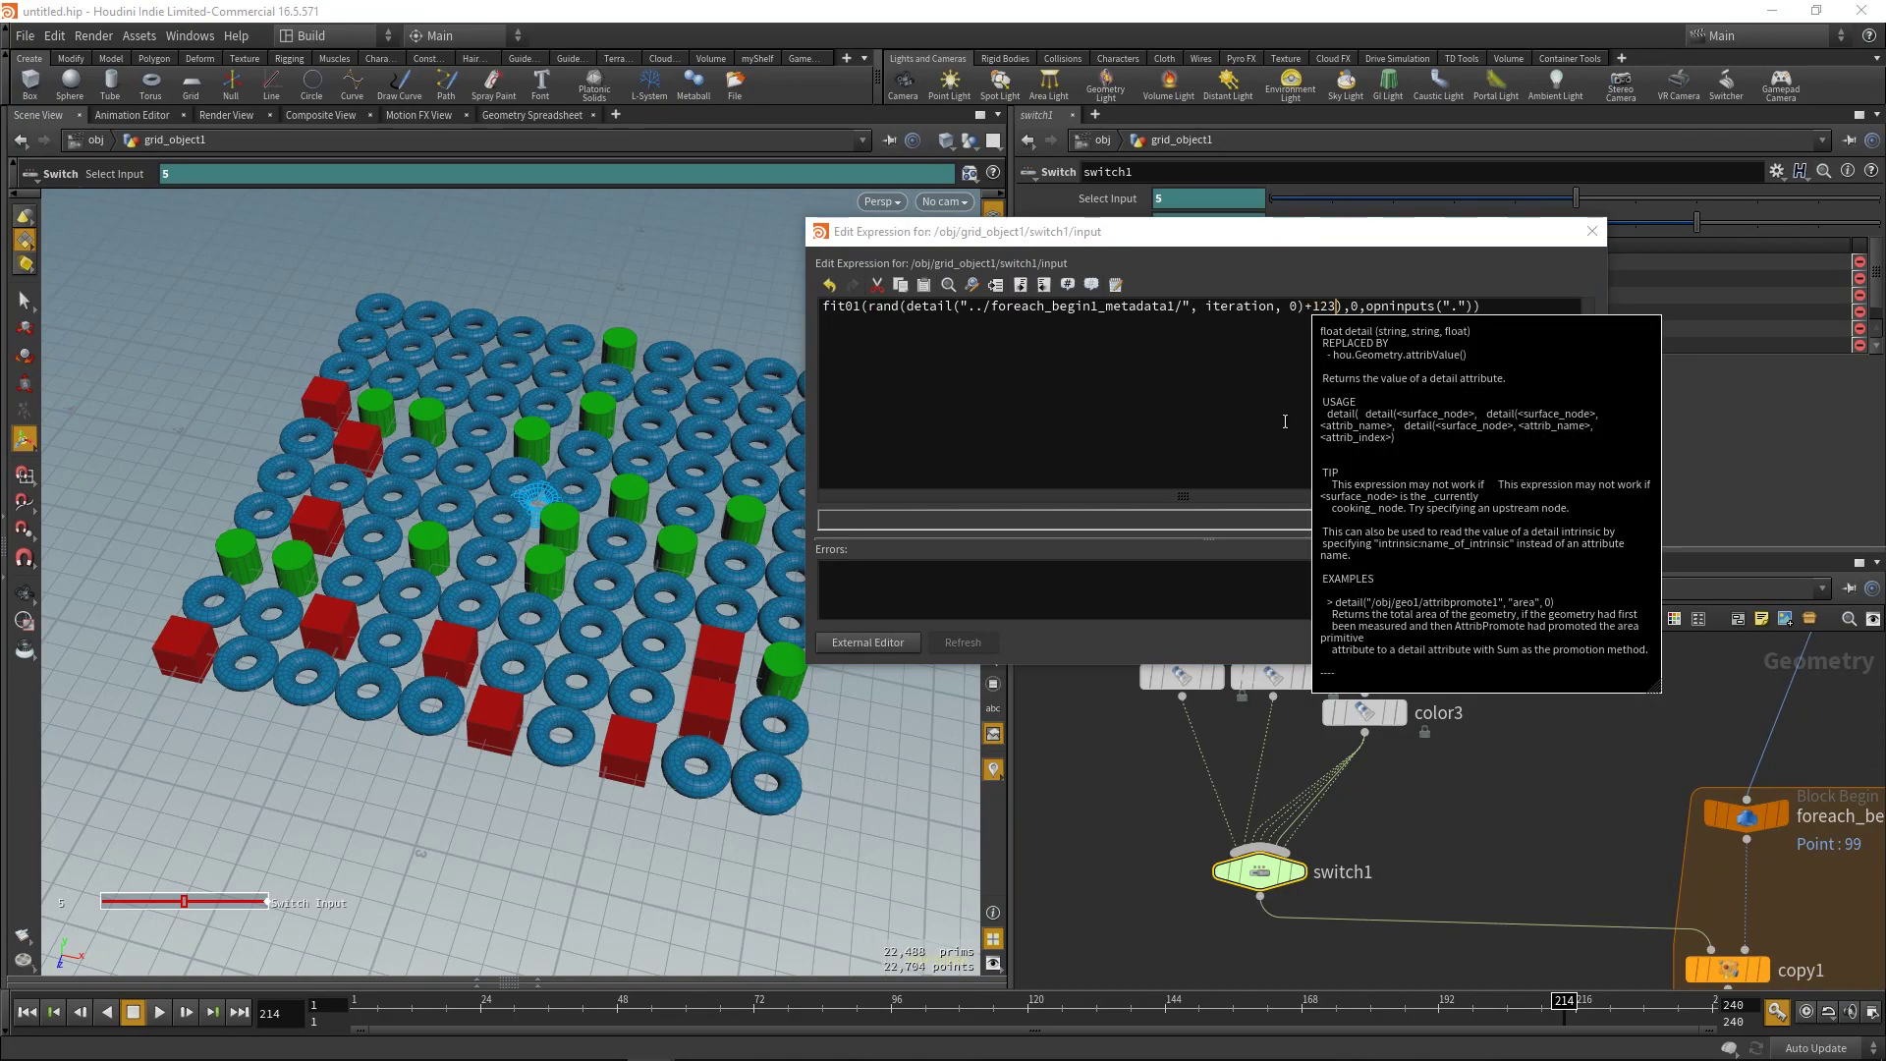
left_click(1200, 432)
left_click(1423, 642)
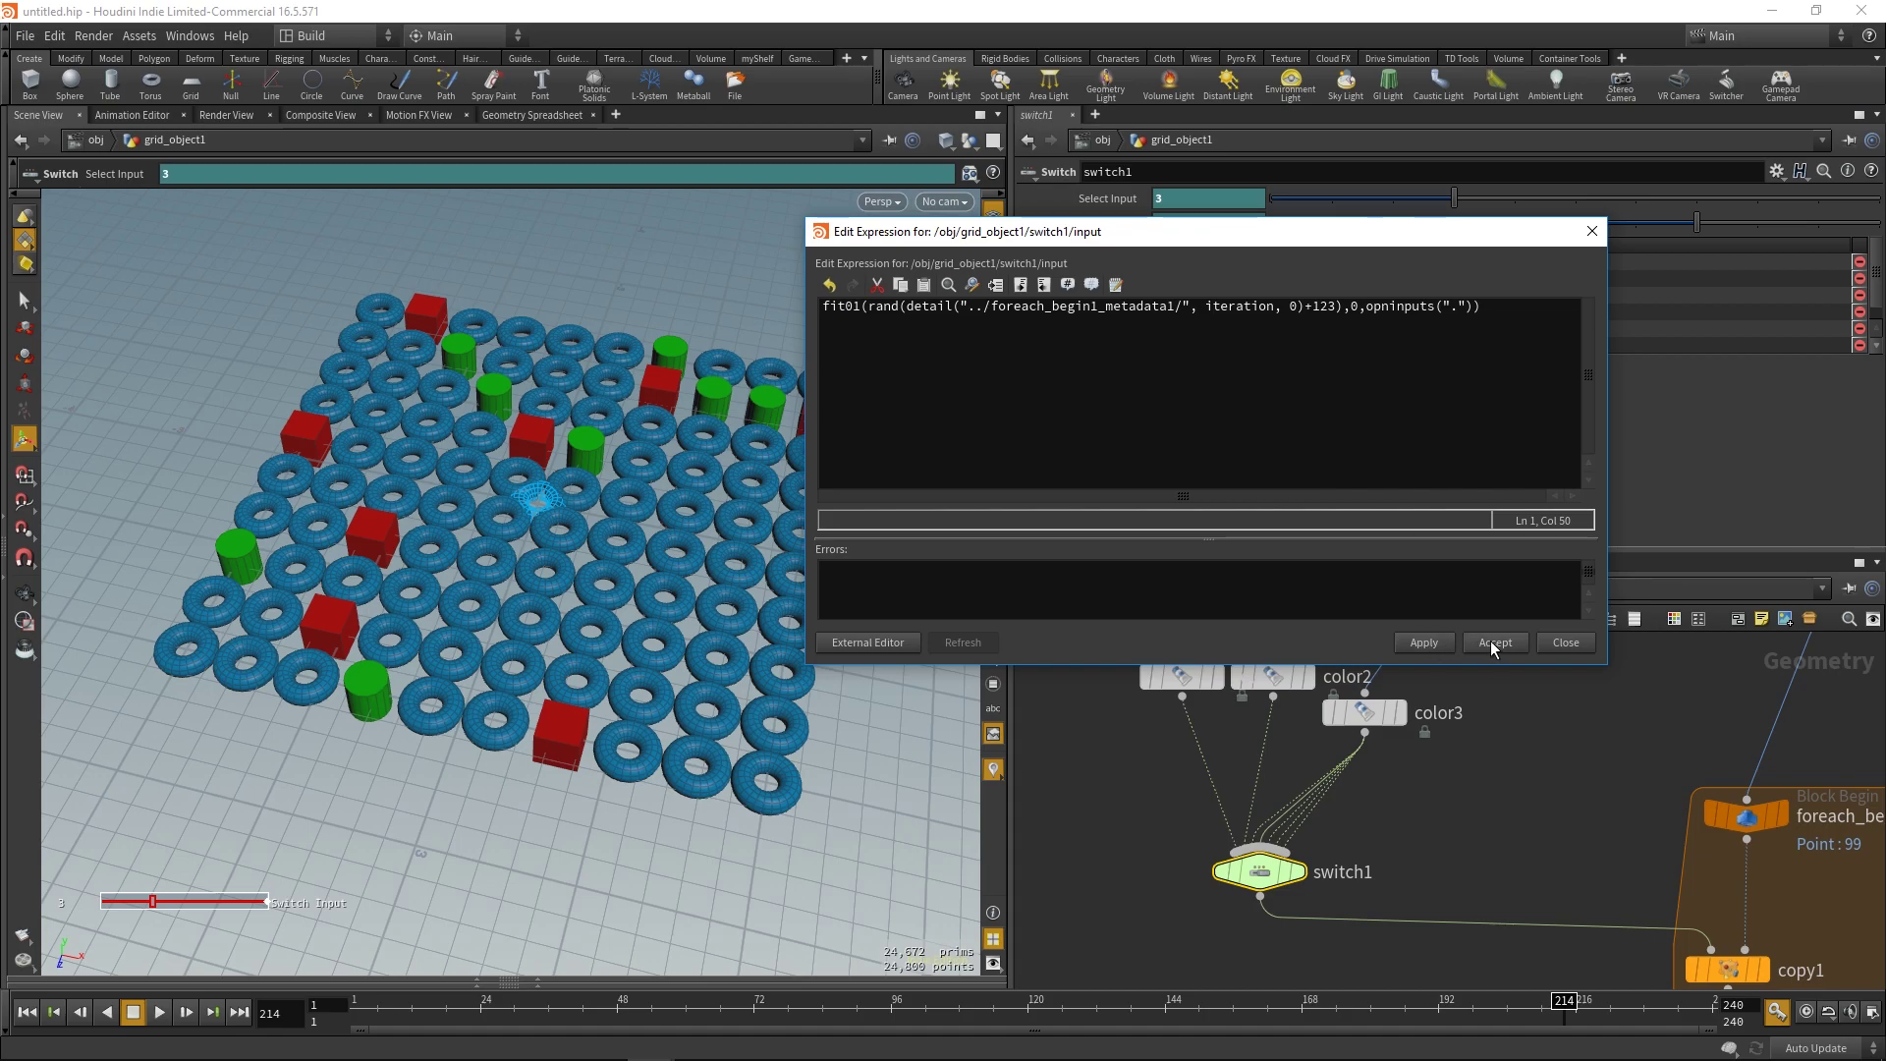
- Copy switch1's Label parameter and close the expression editor
left_click_drag(1313, 307, 1321, 306)
left_click_drag(1292, 231, 1194, 341)
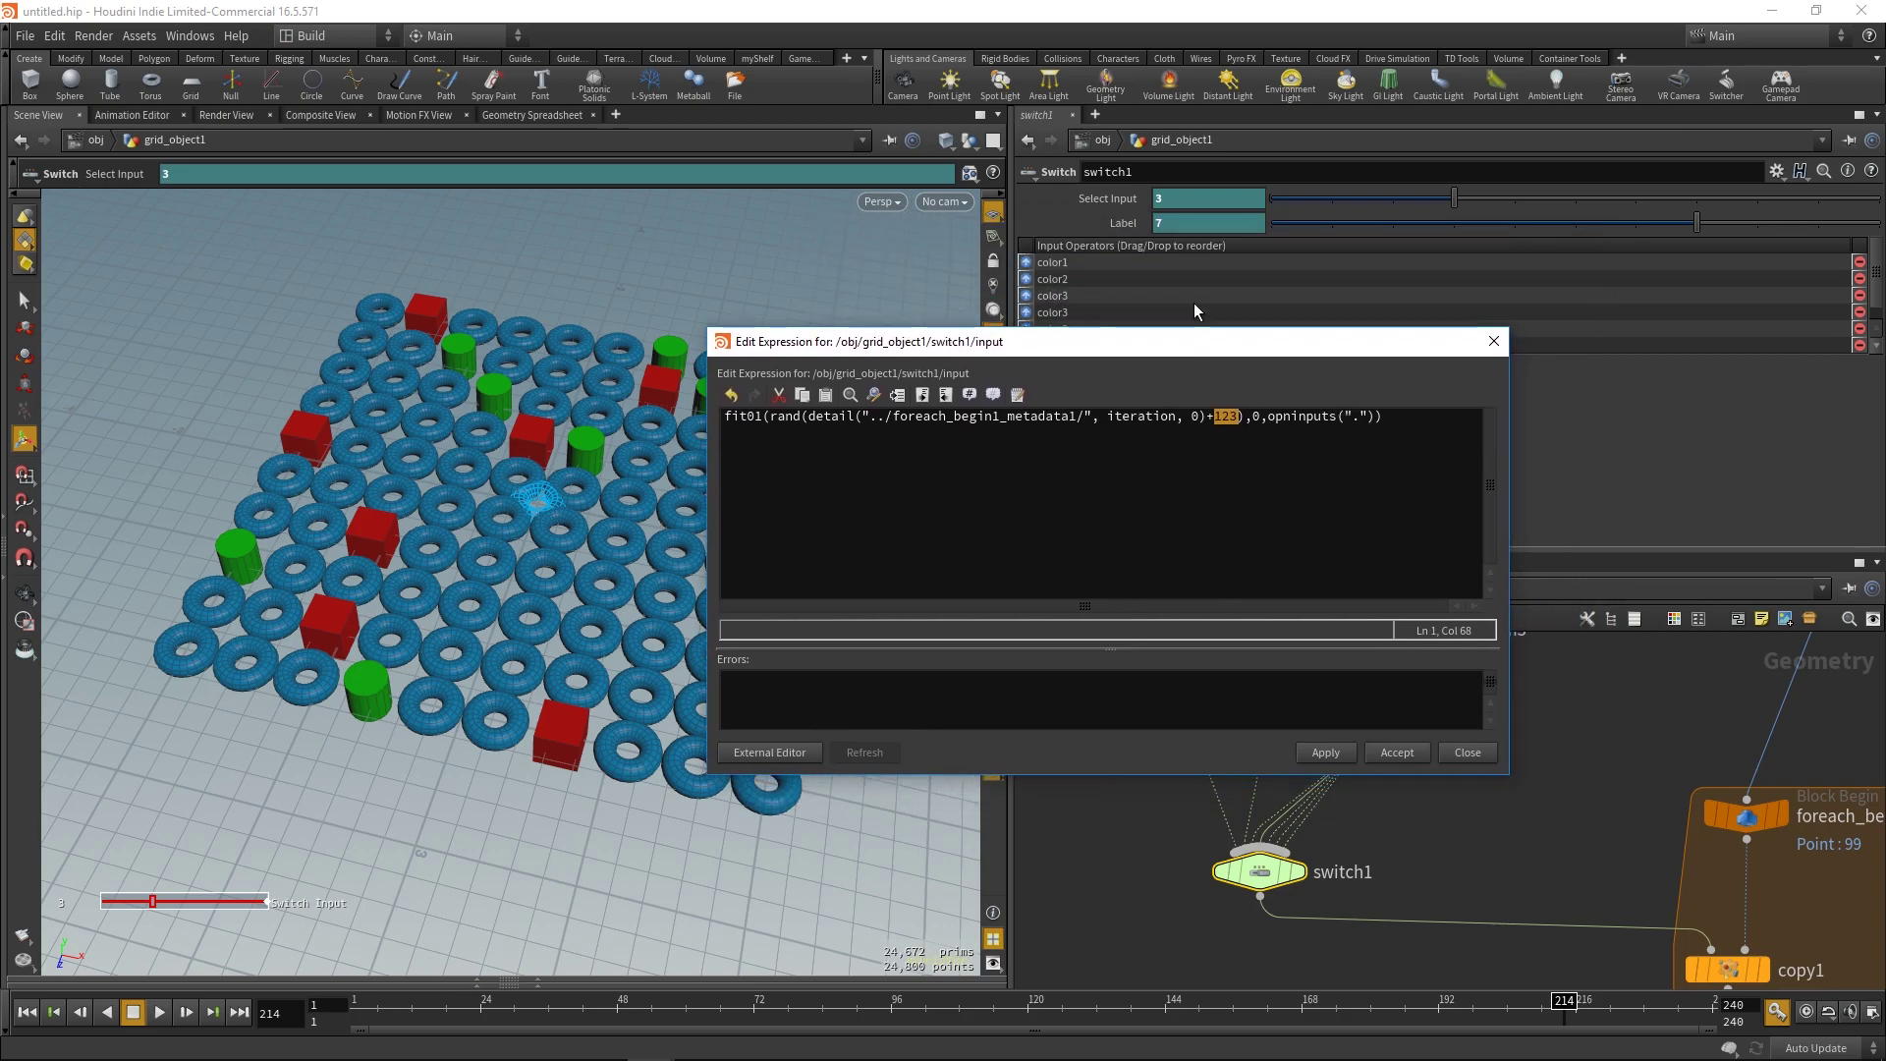
right_click(1189, 228)
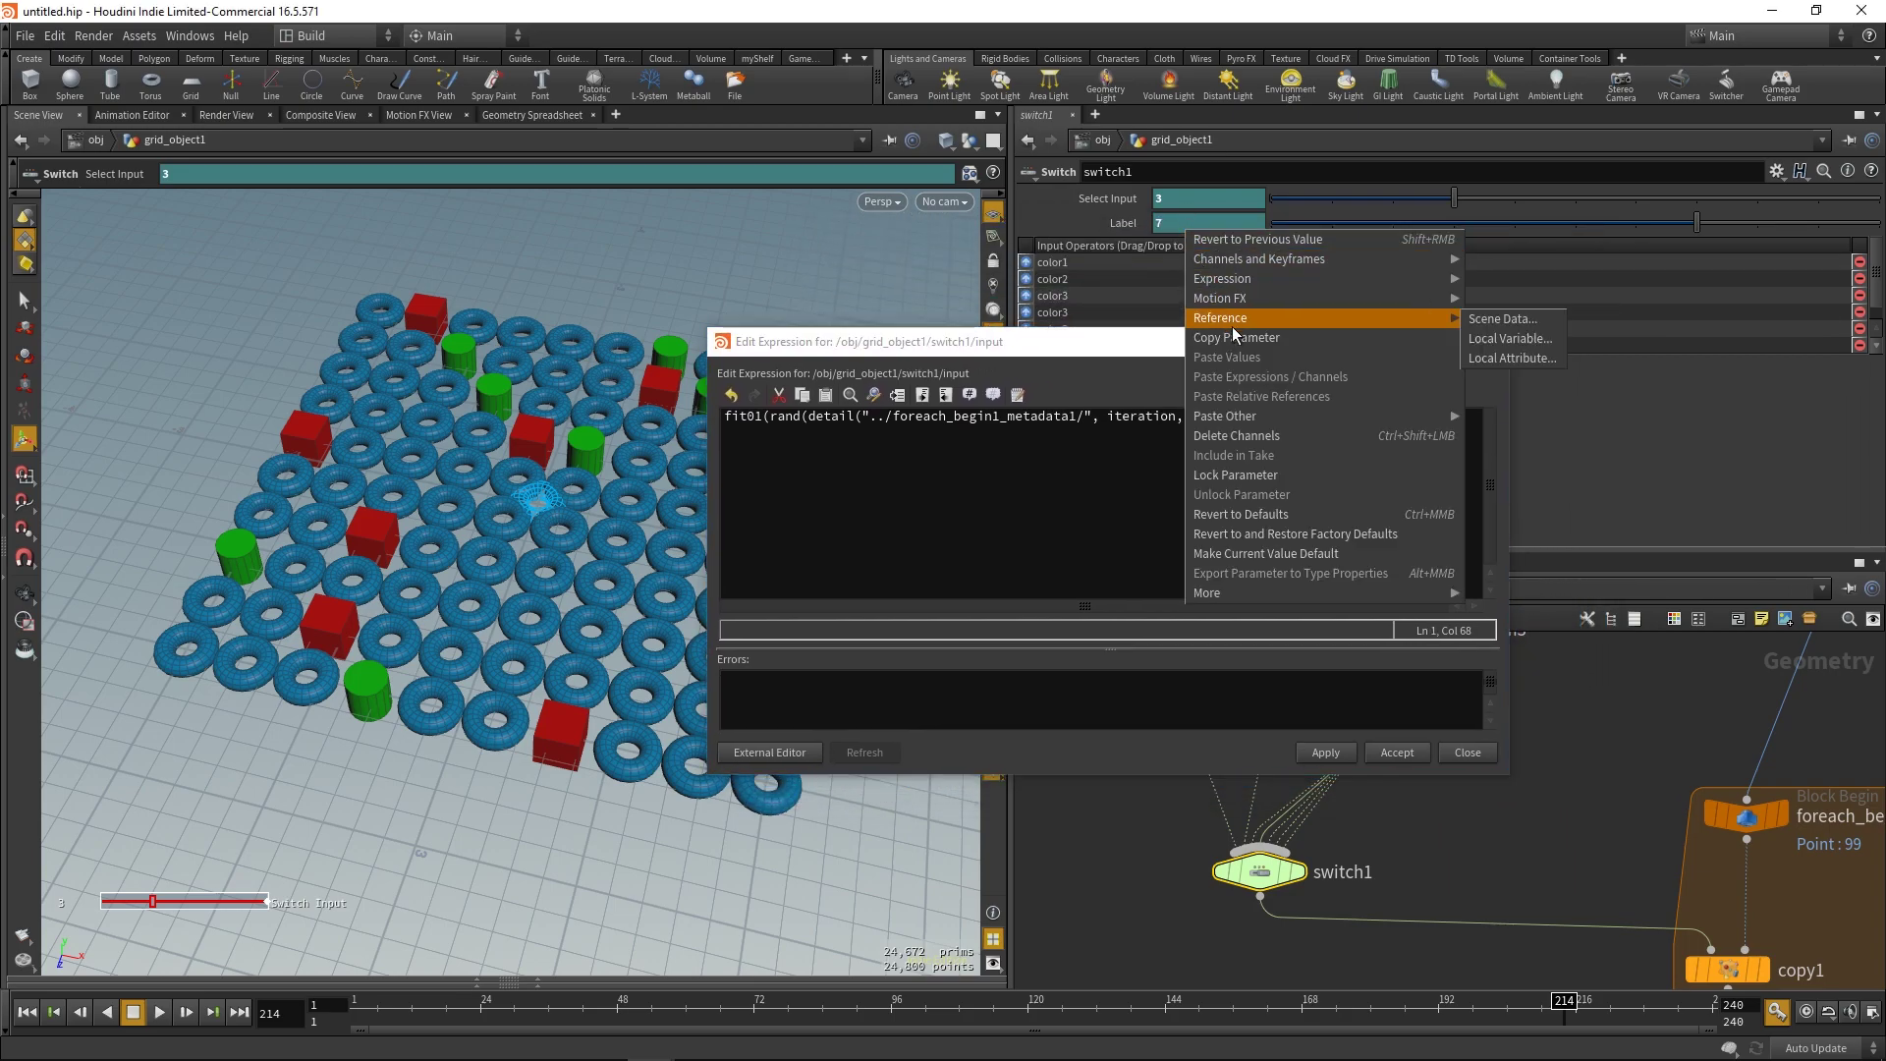
left_click(1246, 382)
left_click(1234, 423)
left_click_drag(1214, 417, 1234, 415)
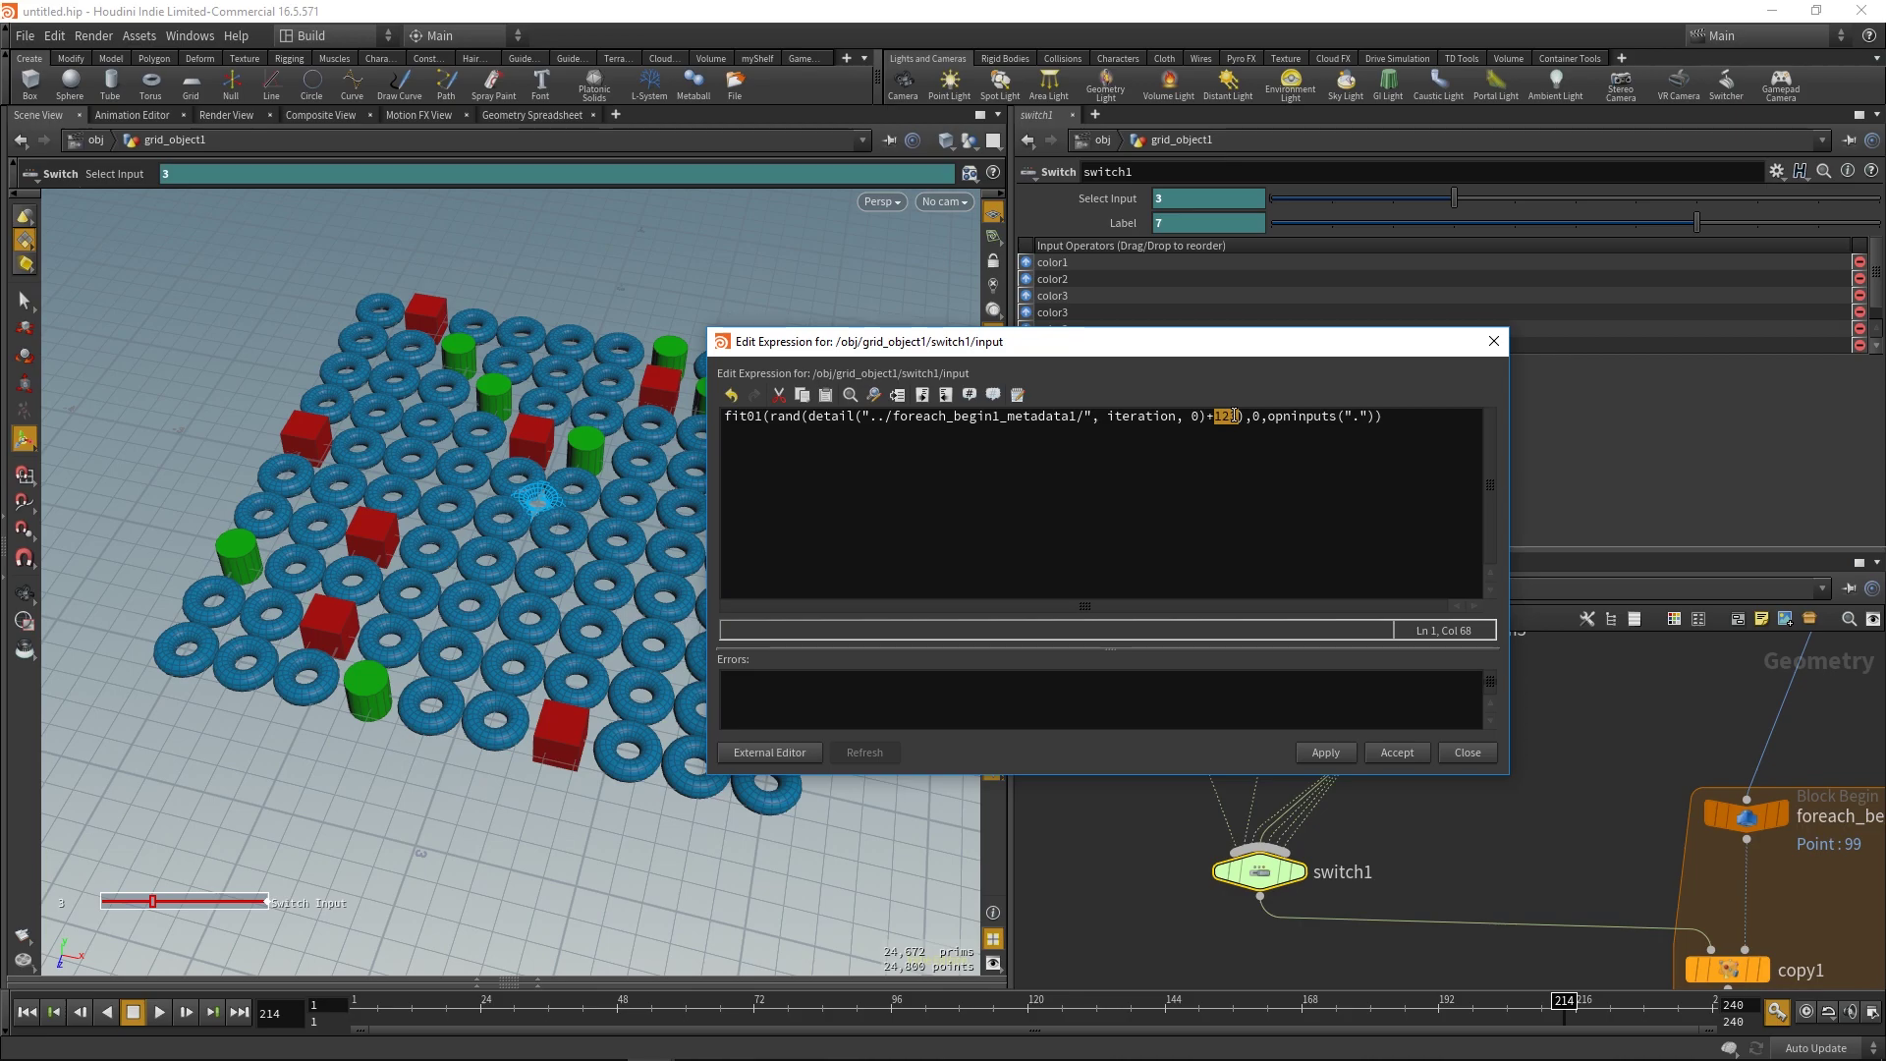
left_click(1493, 341)
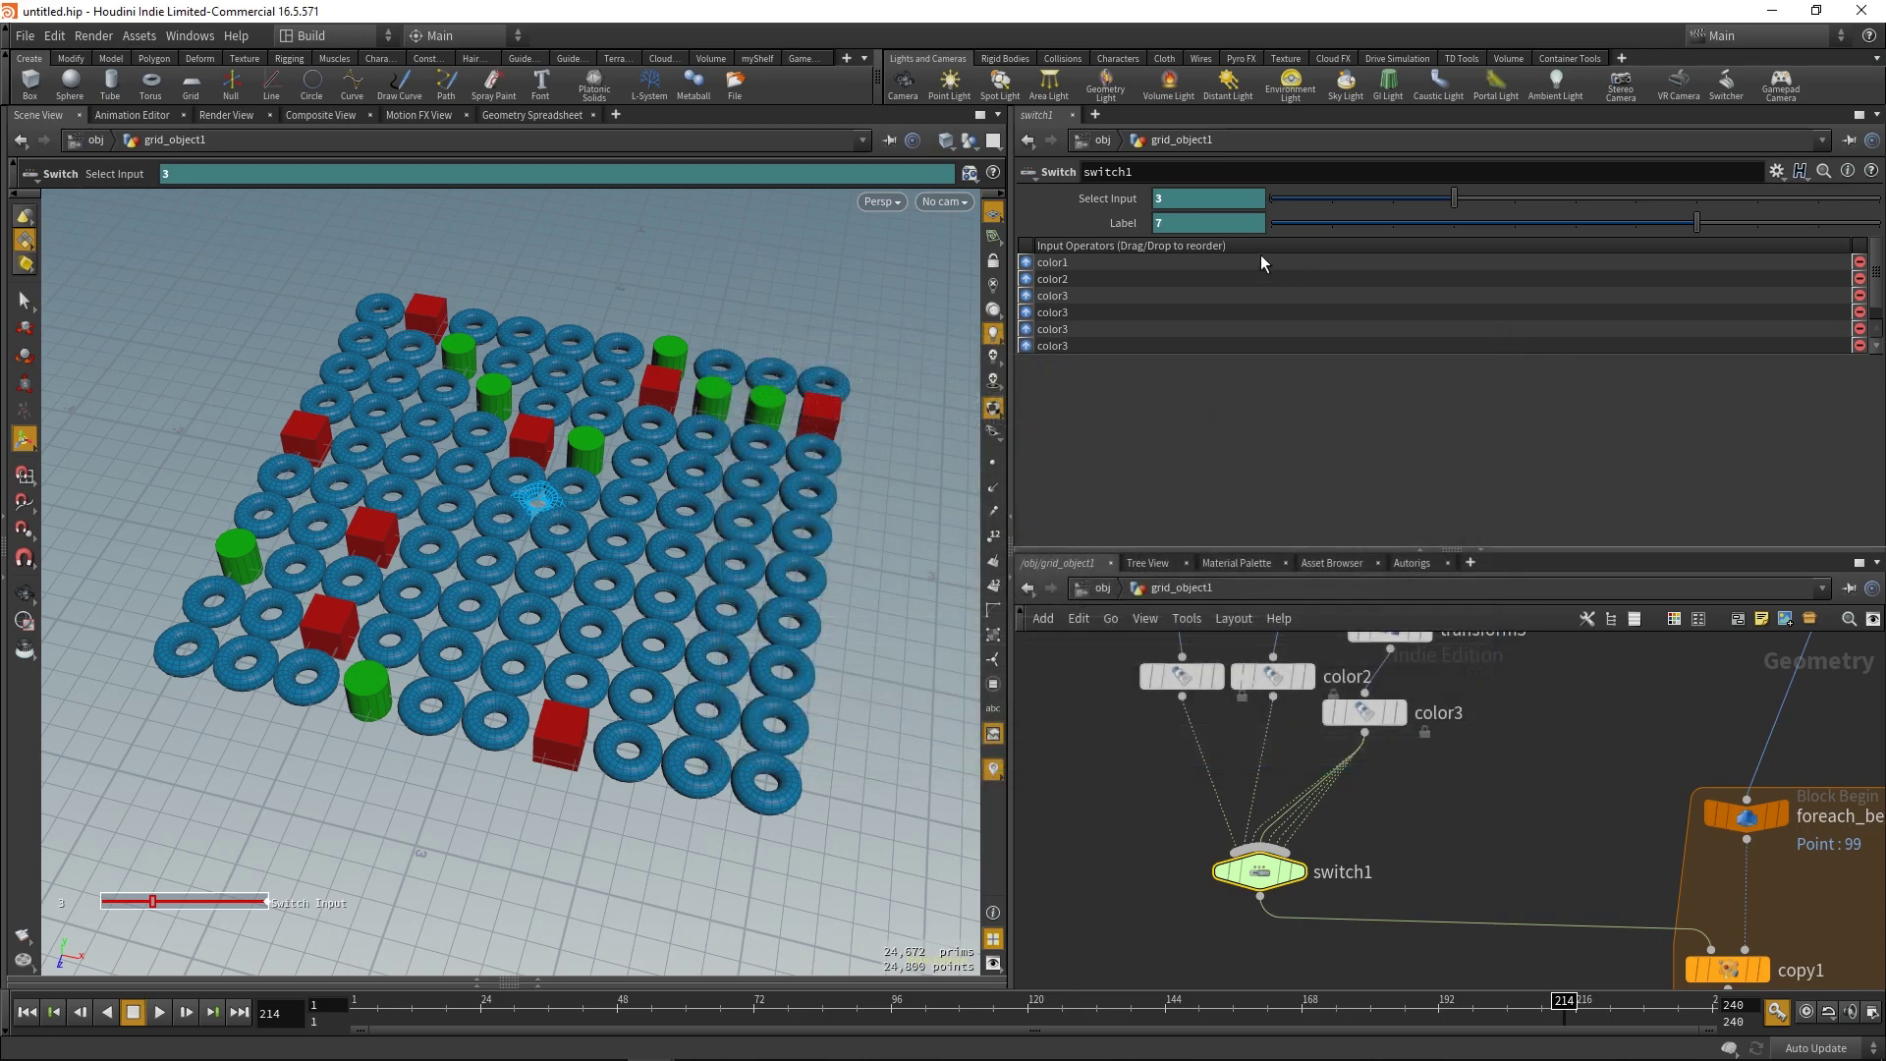
- Replace the 123 seed in the Select Input expression with a relative reference to the Label parameter, ch("parm")
left_click(1107, 199)
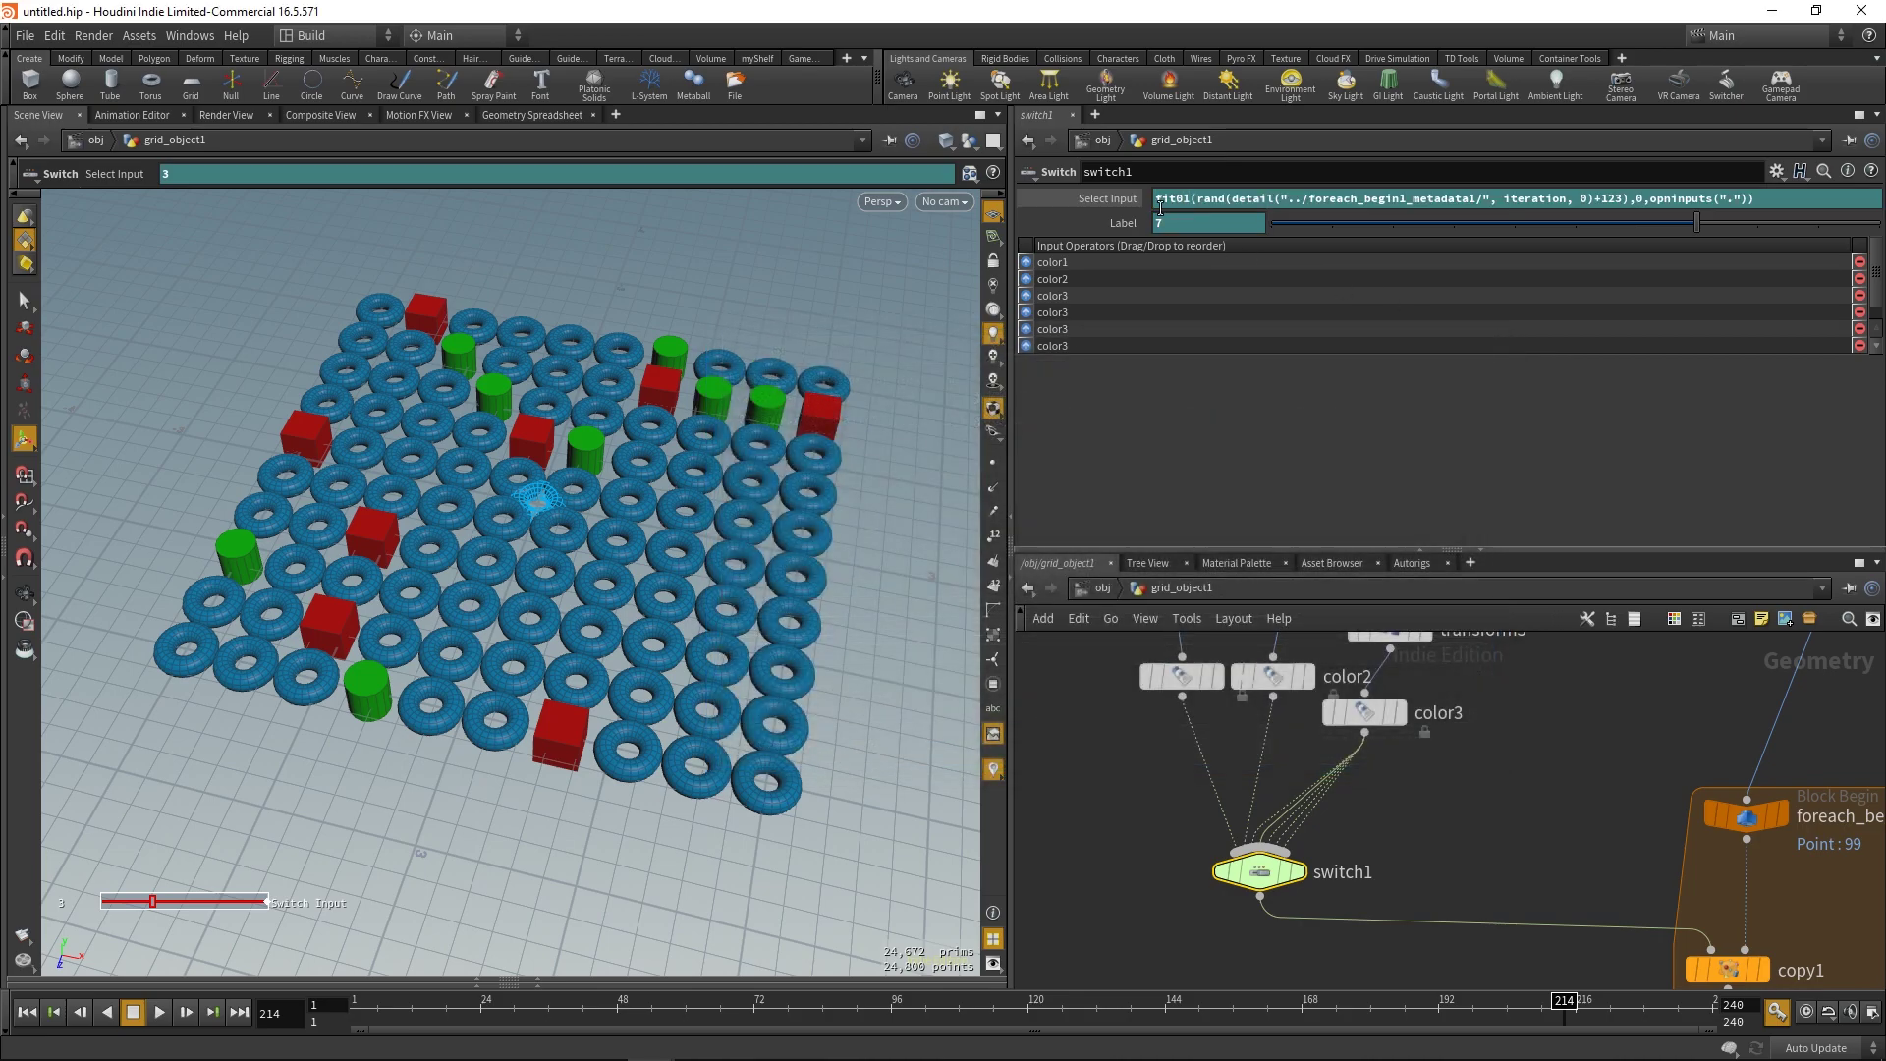
right_click(1609, 201)
mouse_move(1633, 292)
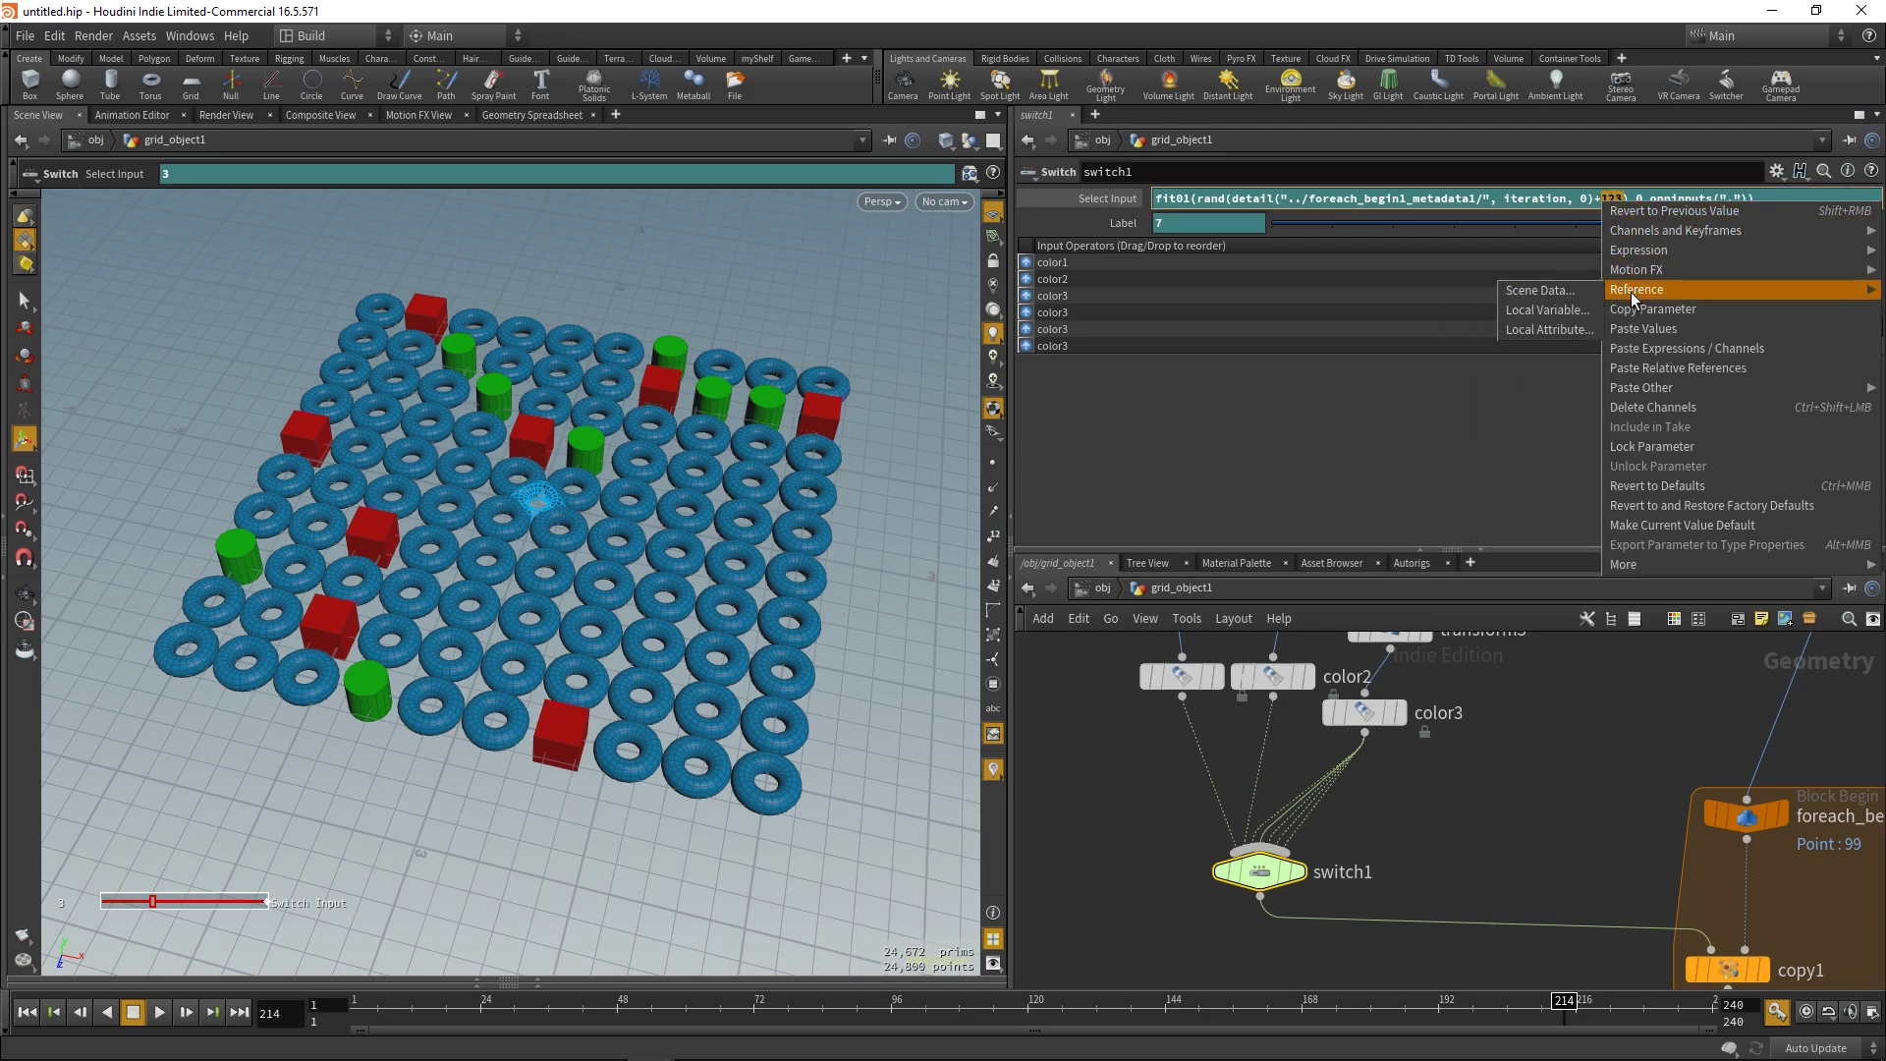
left_click(1671, 365)
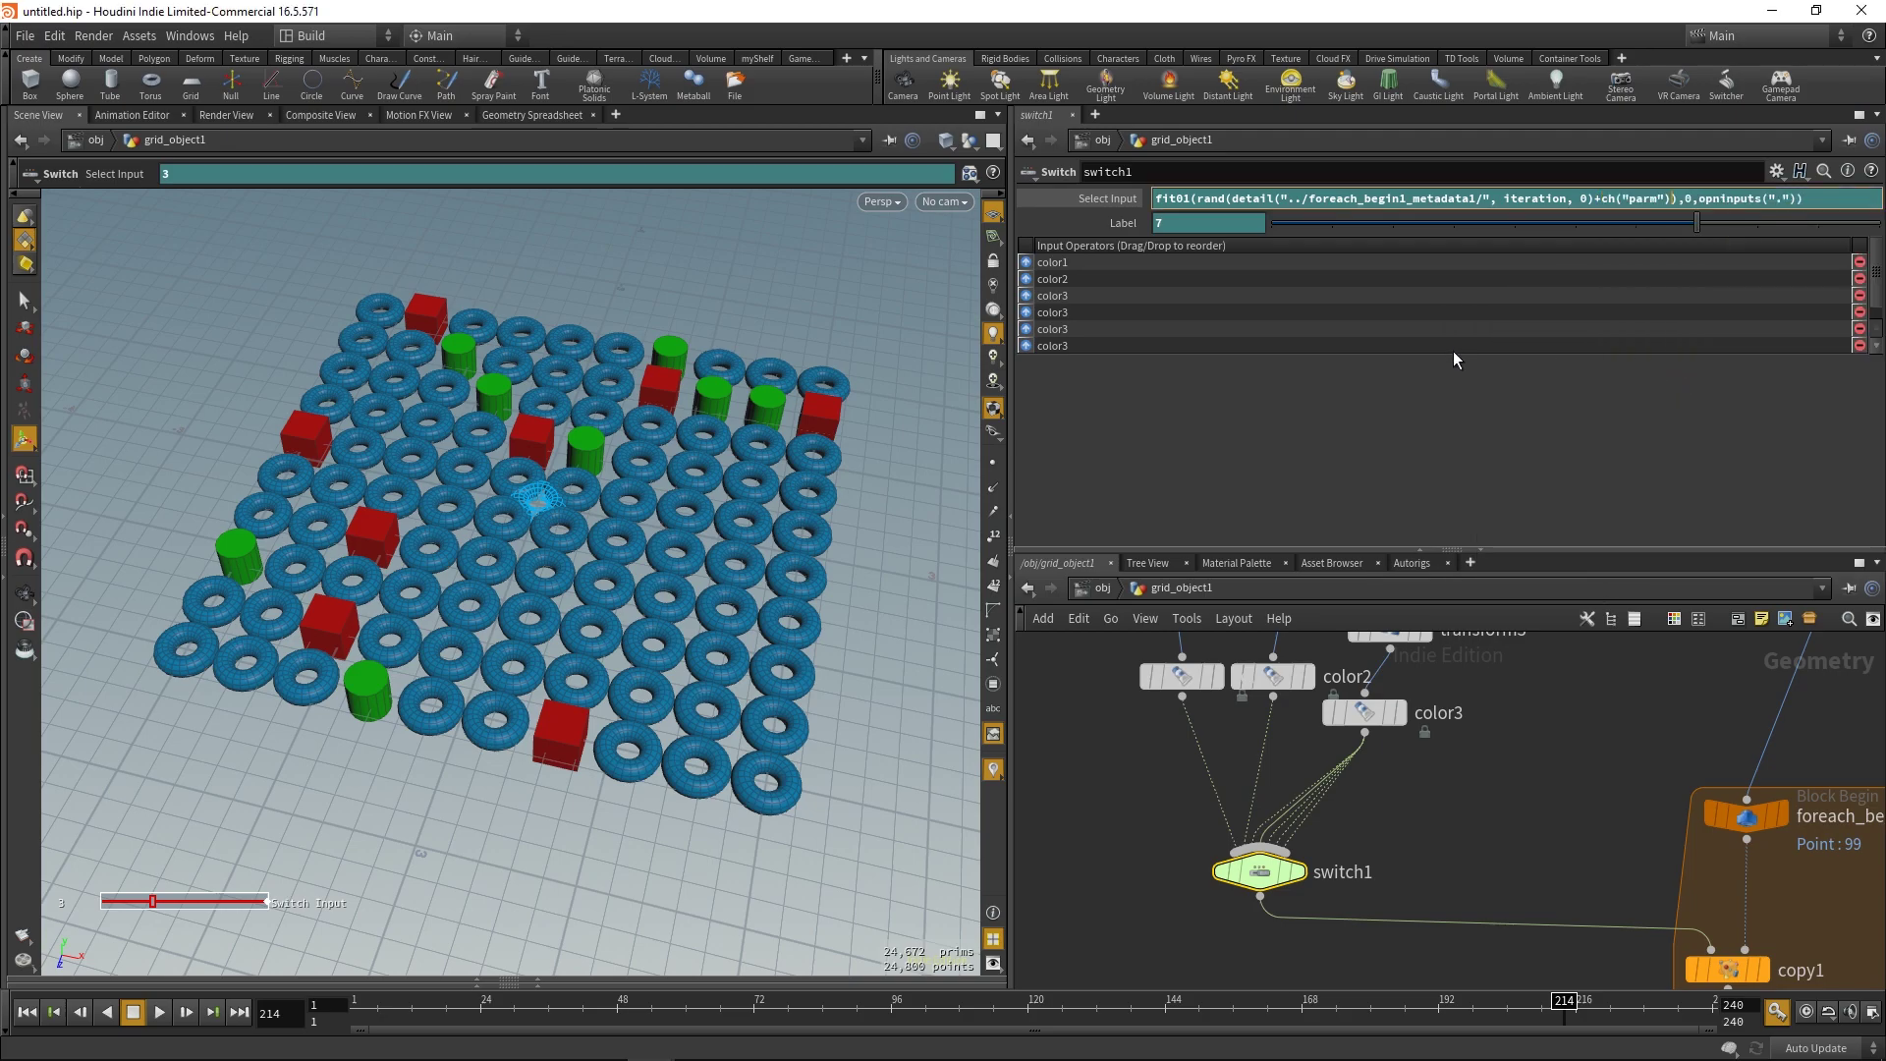
key("Return")
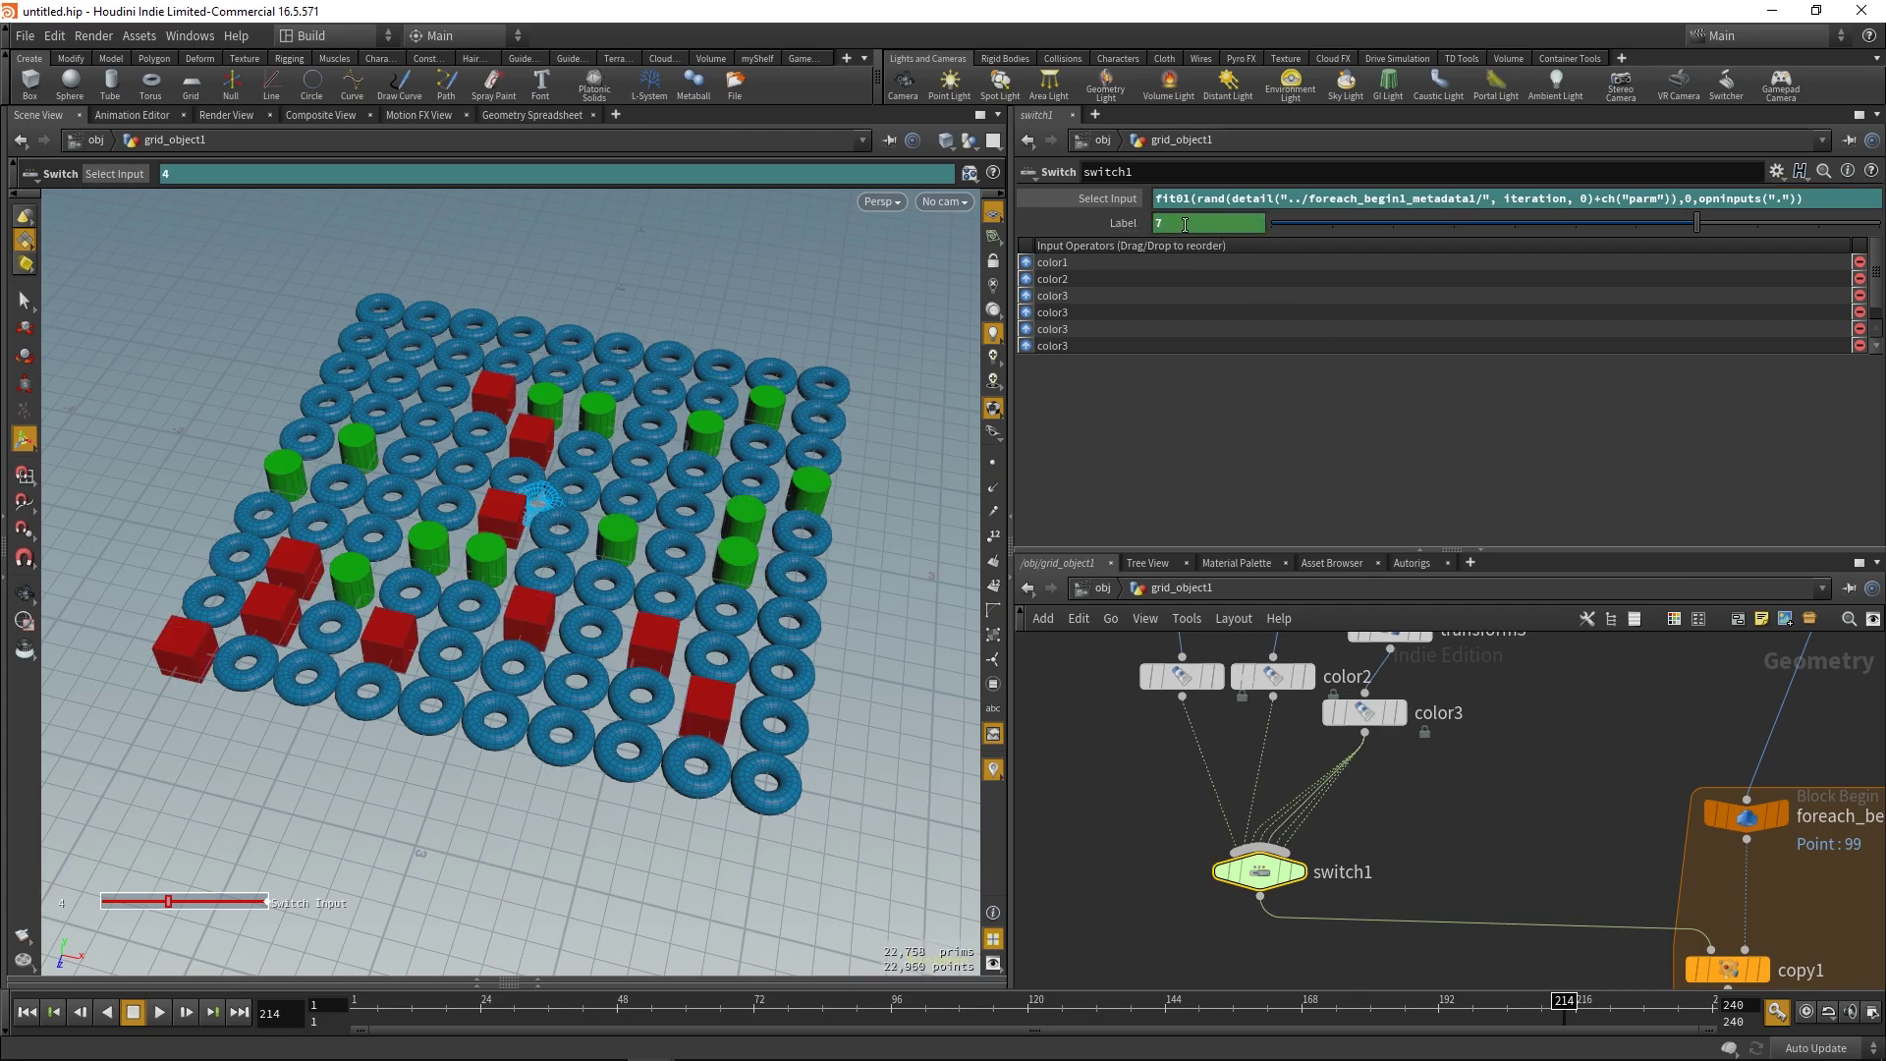
- Remove the expression from switch1's Label parameter and set its value to 77 as the random seed
left_click_drag(1341, 225, 1516, 234)
middle_click_drag(1235, 224, 1532, 236)
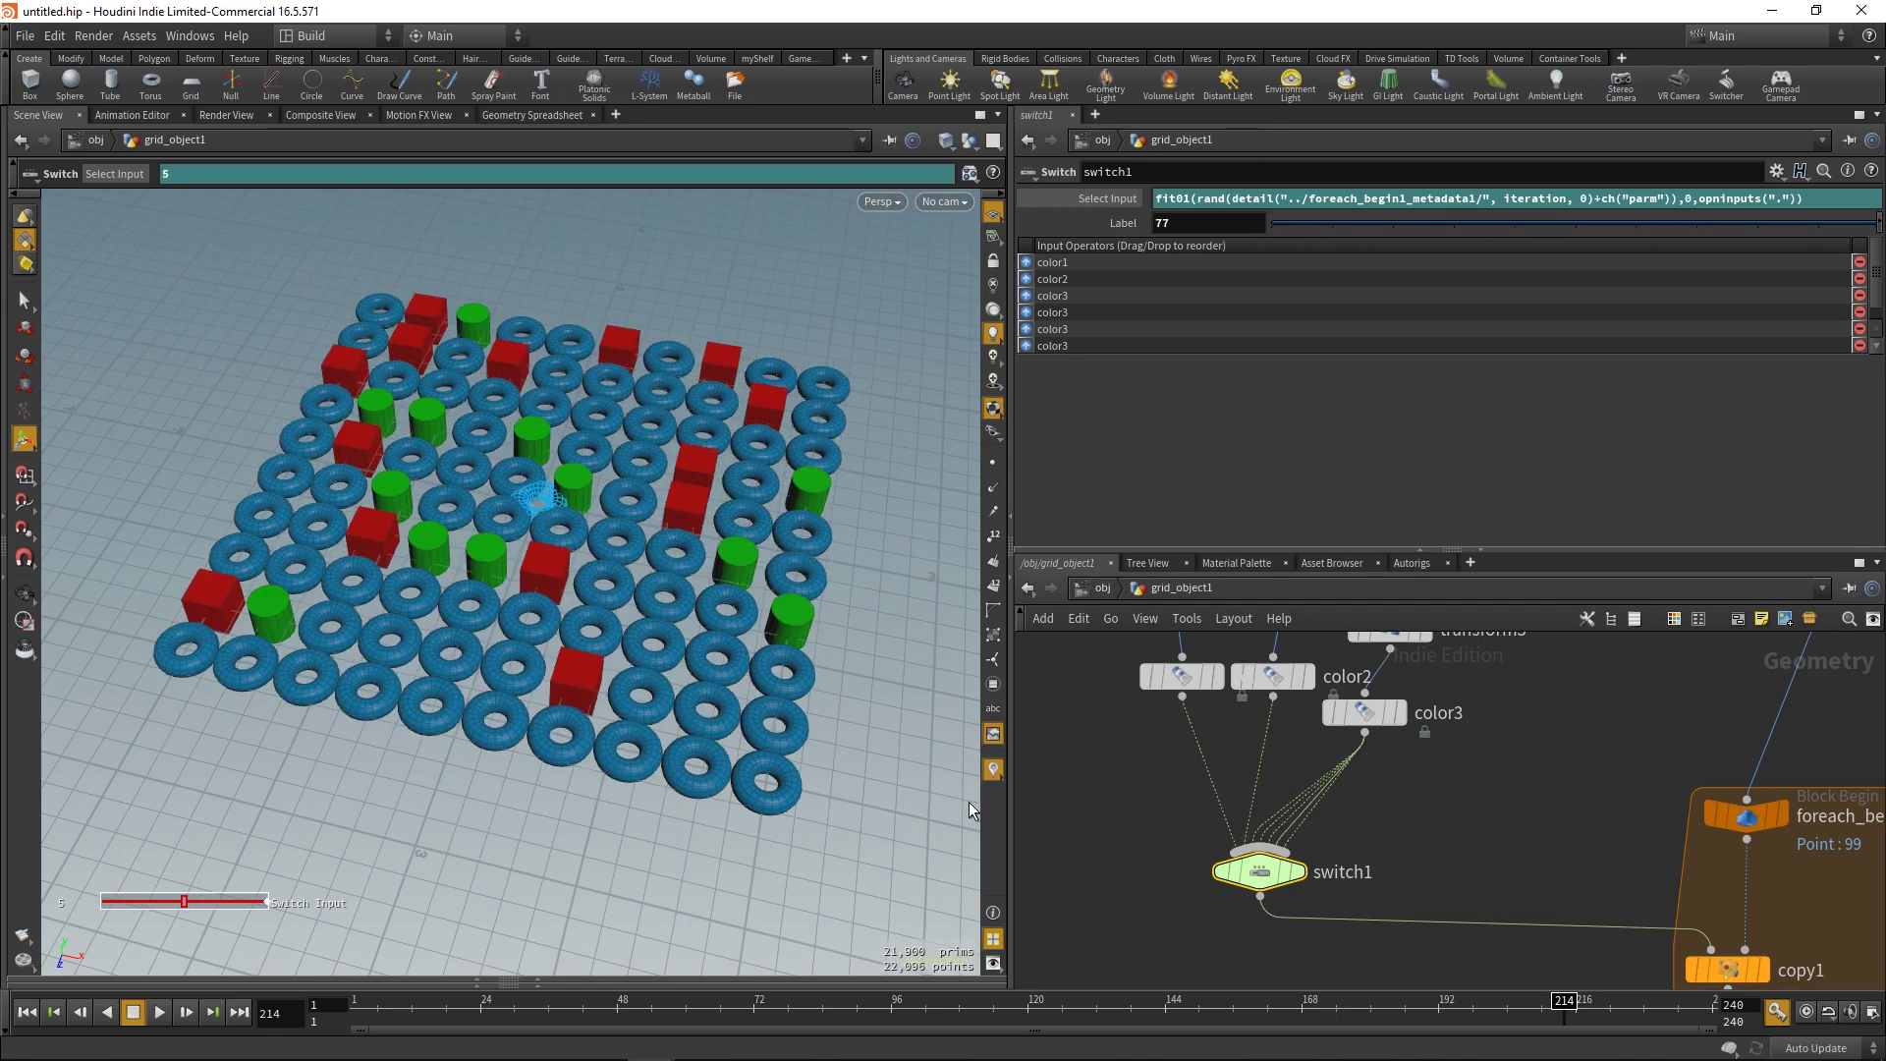
middle_click_drag(1085, 827, 1097, 839)
right_click_drag(823, 675, 698, 673, "alt")
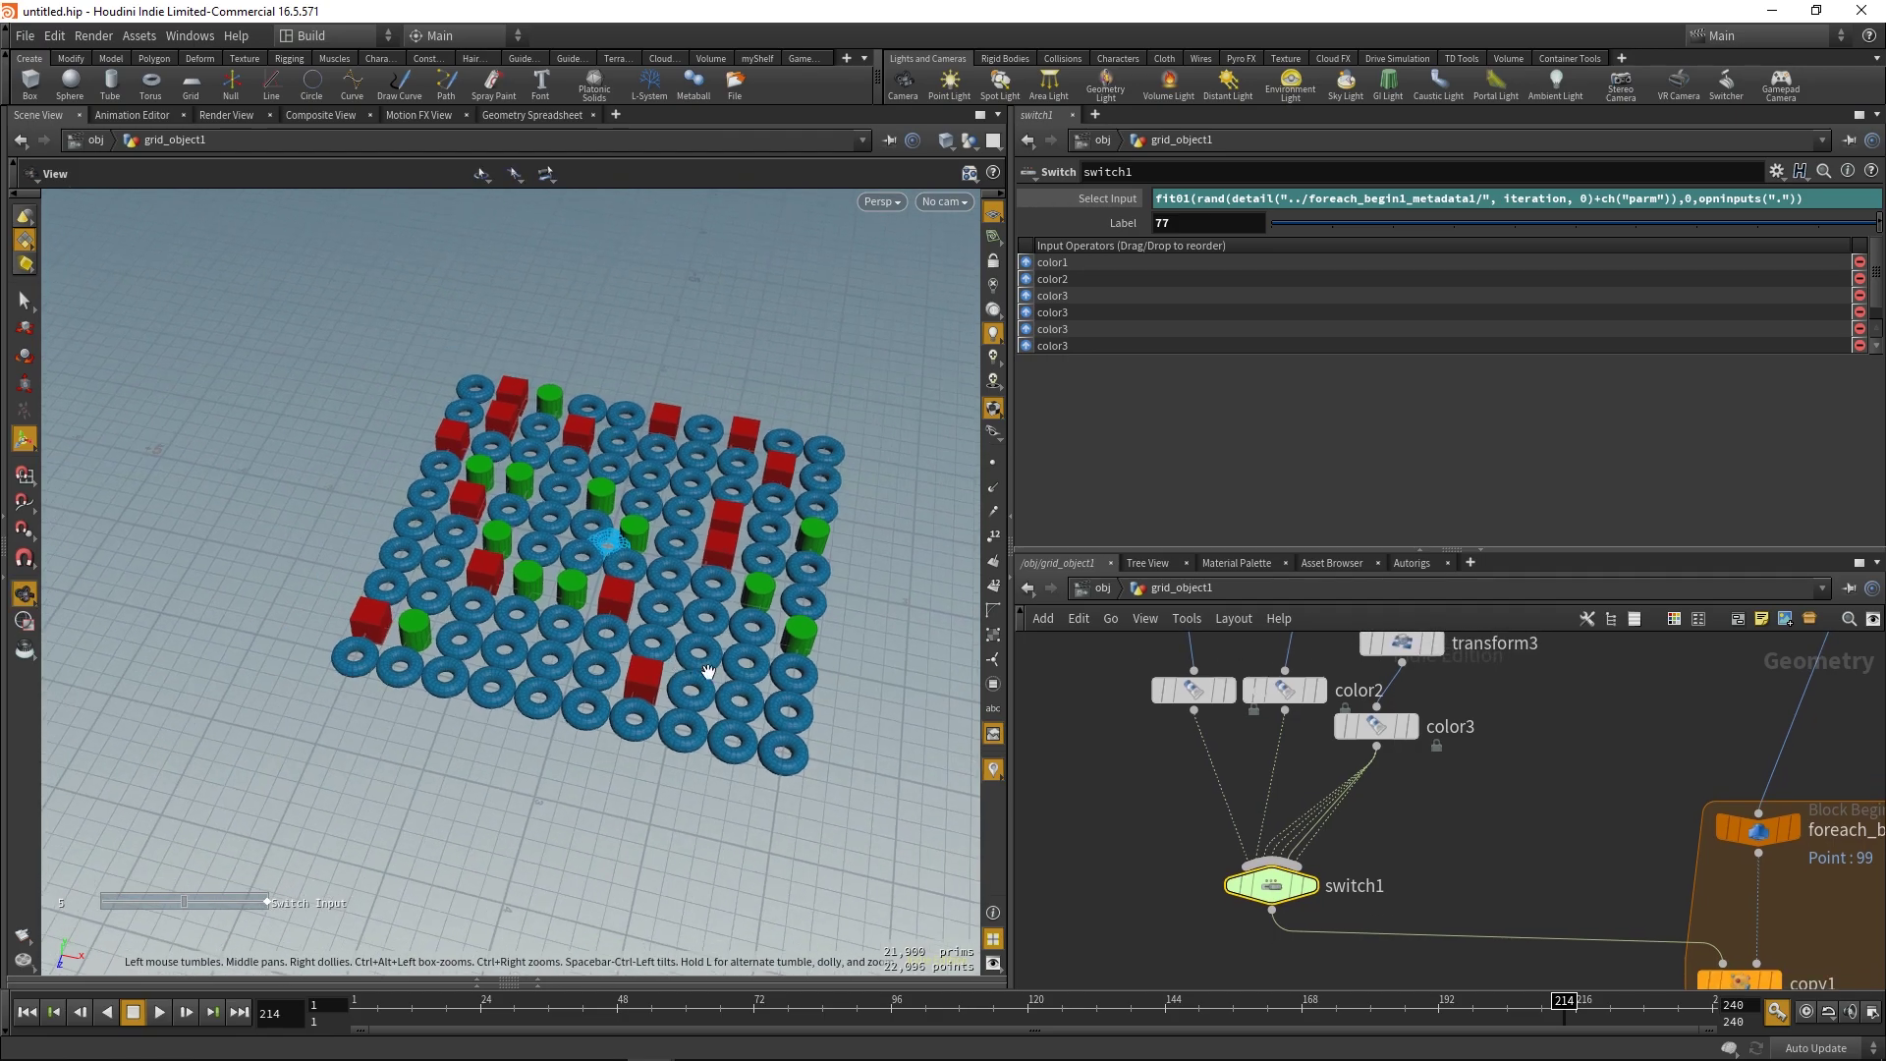
middle_click_drag(697, 673, 611, 657)
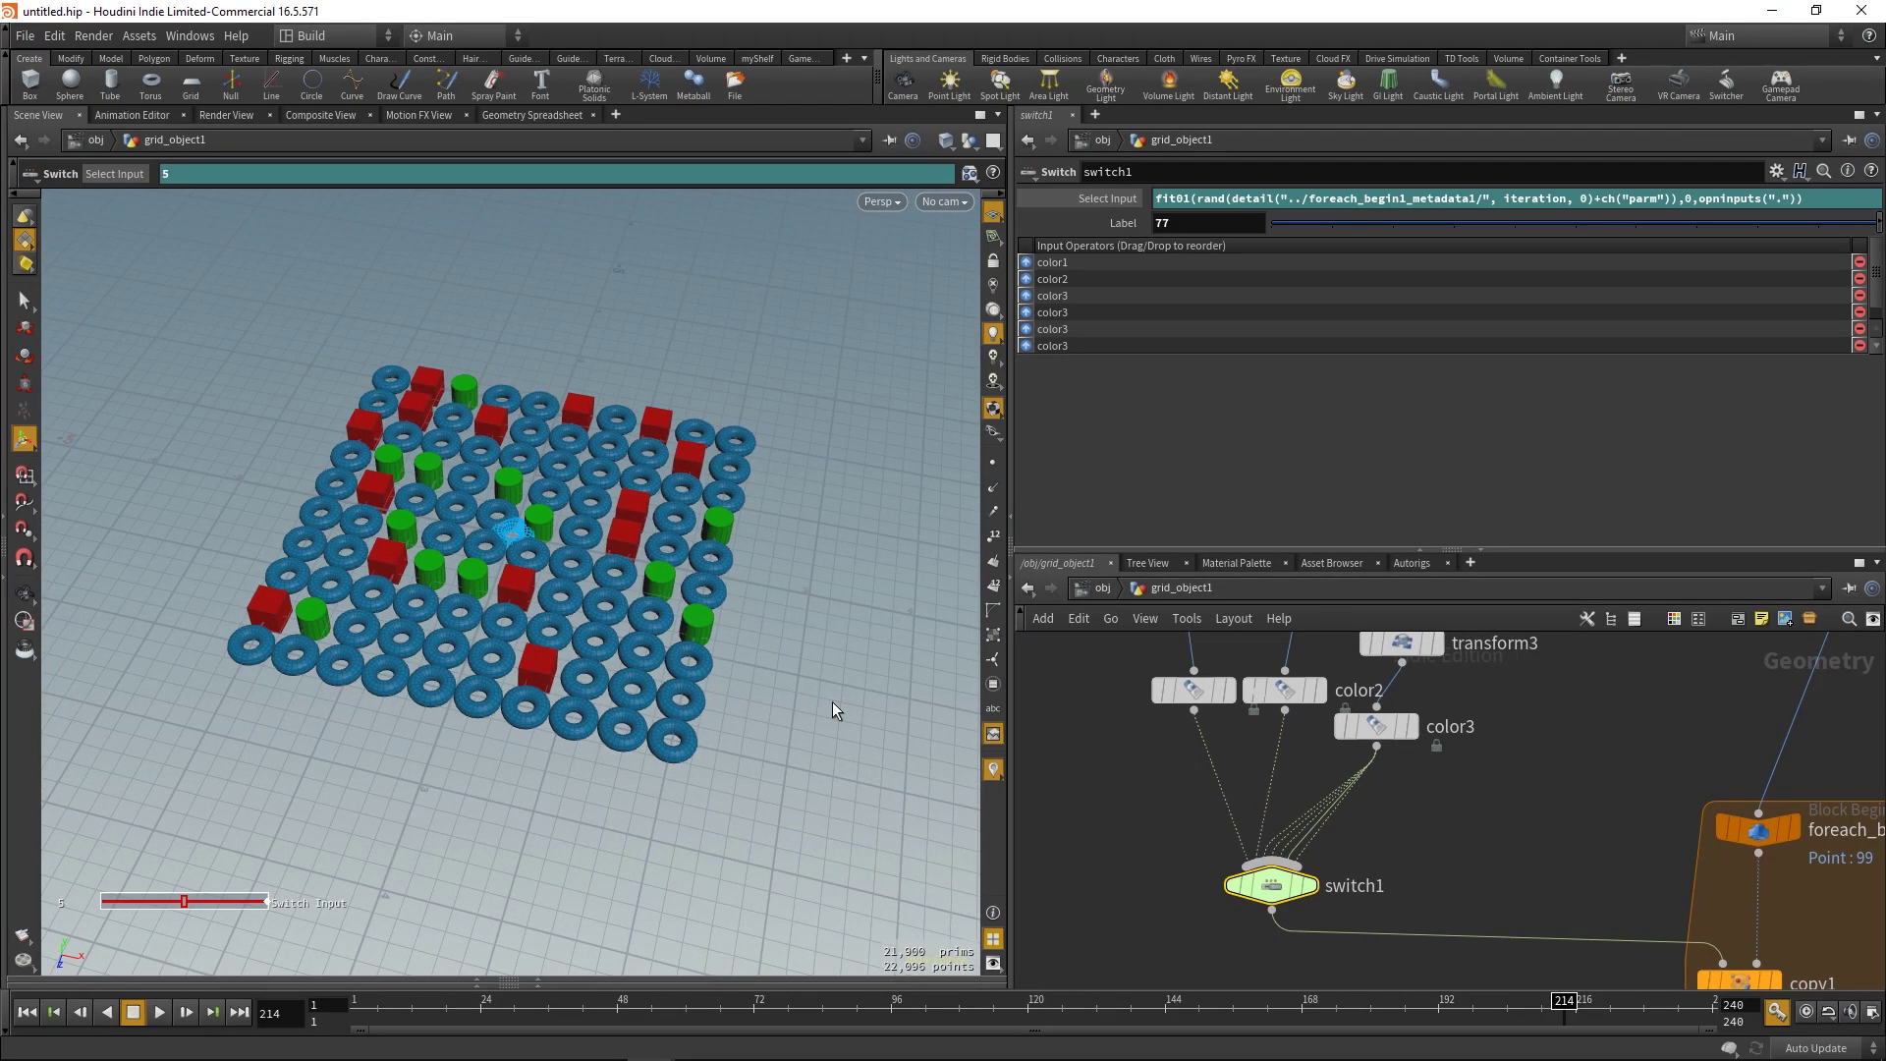